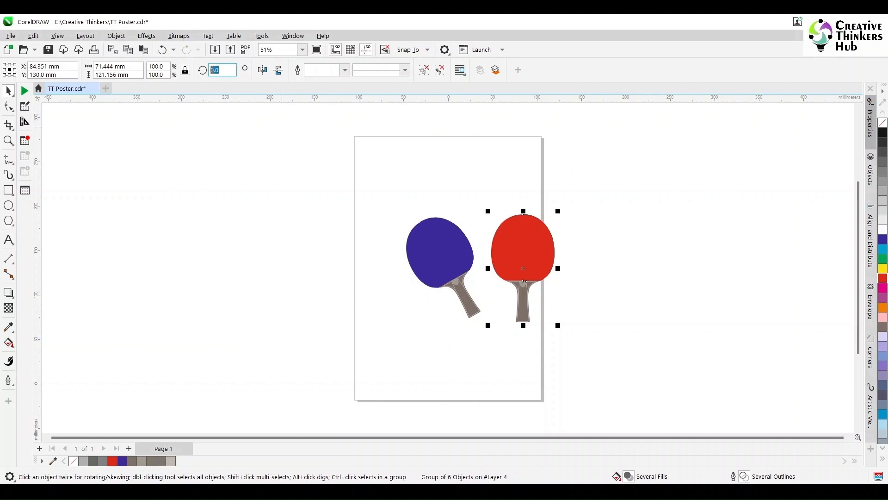
- Rotate the red paddle to 330° and move it over the blue paddle so the handles cross
{"action": "type", "text": "0"}
{"action": "key", "text": "Return"}
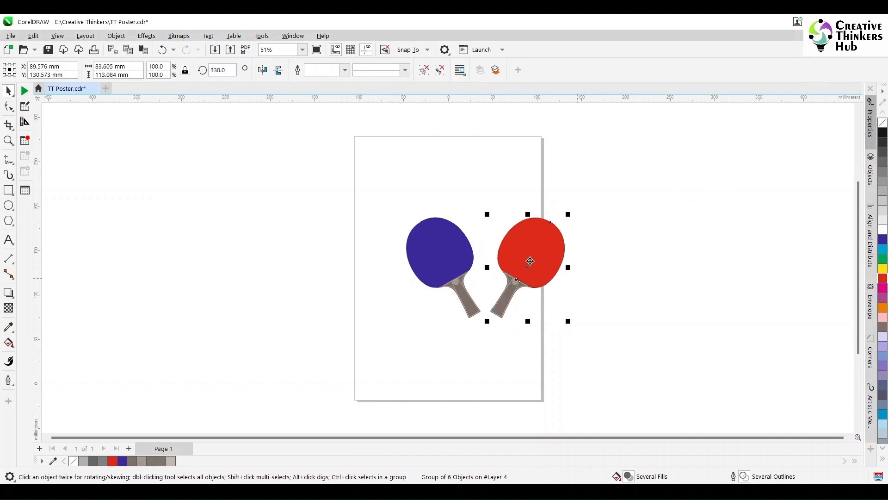
{"action": "left_click_drag", "start_coordinate": [541, 252], "coordinate": [478, 256]}
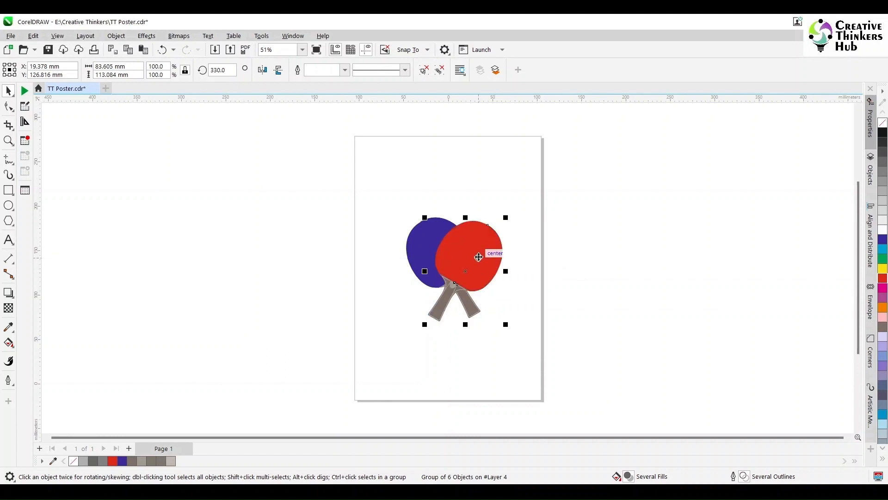
- Select both crossed paddles and move them together off the page into the empty area beside it
{"action": "left_click", "coordinate": [430, 231], "text": "shift"}
{"action": "left_click_drag", "start_coordinate": [429, 228], "coordinate": [602, 165]}
{"action": "left_click", "coordinate": [585, 301]}
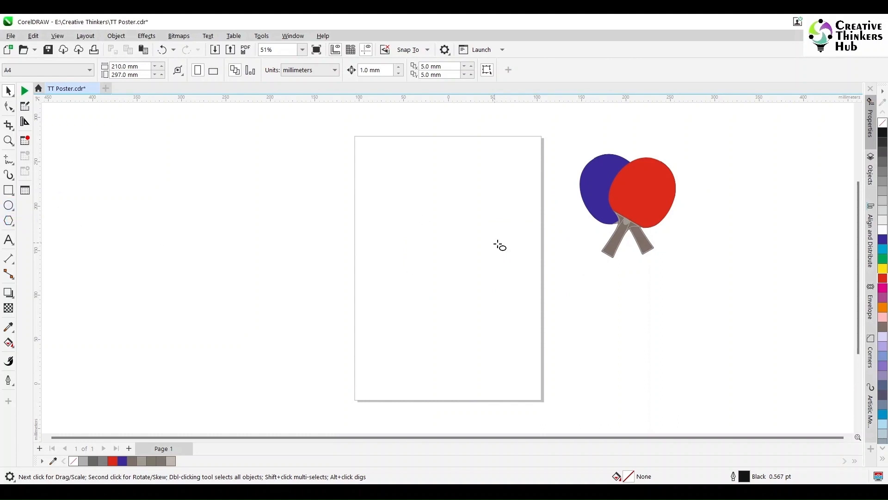
- Draw a circle about 47 mm wide, centre it on the page and set its diameter to 30 mm
{"action": "key", "text": "F7"}
{"action": "left_click_drag", "start_coordinate": [415, 238], "coordinate": [455, 263]}
{"action": "left_click", "coordinate": [9, 90]}
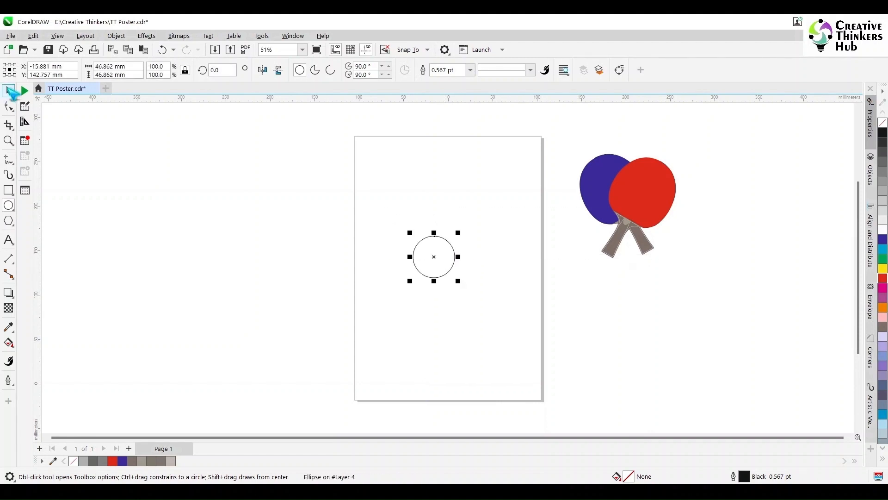
{"action": "key", "text": "p"}
{"action": "double_click", "coordinate": [135, 66]}
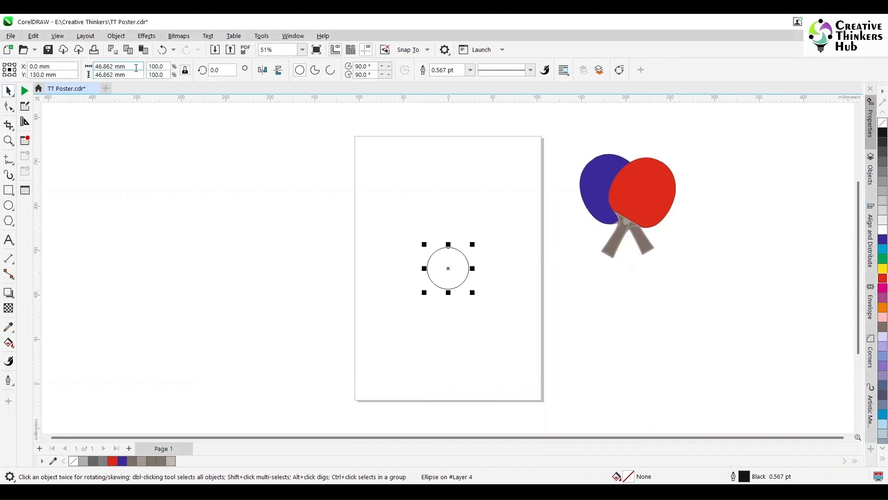
{"action": "type", "text": "25"}
{"action": "key", "text": "Return"}
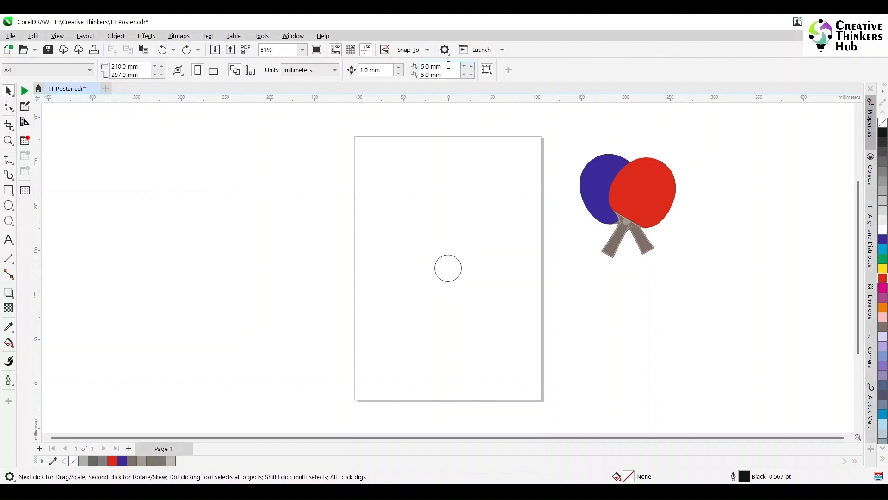
- Set the horizontal and vertical duplicate distances to 0 mm
{"action": "left_click_drag", "start_coordinate": [448, 66], "coordinate": [390, 77]}
{"action": "type", "text": "0"}
{"action": "key", "text": "Return"}
{"action": "left_click_drag", "start_coordinate": [446, 75], "coordinate": [396, 80]}
{"action": "type", "text": "0"}
{"action": "key", "text": "Return"}
- Duplicate the 30 mm circle in place and resize the copies into concentric circles from 35 mm up to 45 mm
{"action": "left_click", "coordinate": [457, 279]}
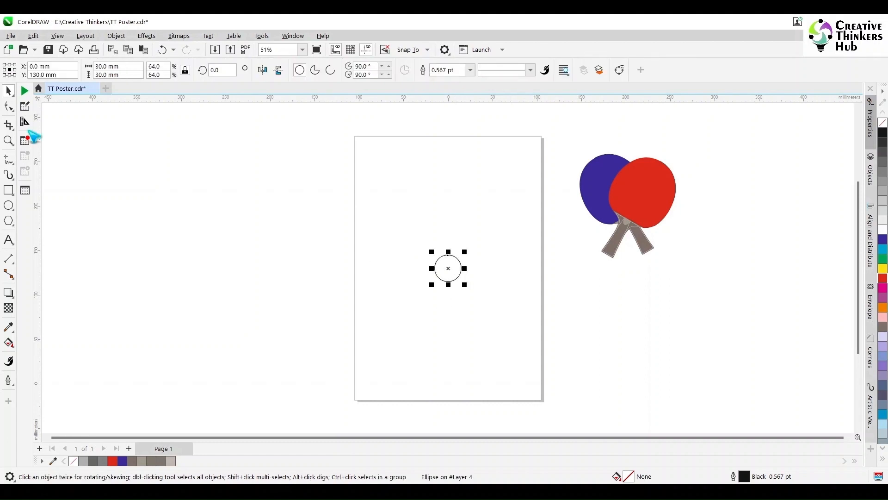
{"action": "left_click_drag", "start_coordinate": [127, 68], "coordinate": [66, 74]}
{"action": "type", "text": "35"}
{"action": "key", "text": "Return"}
{"action": "key", "text": "ctrl+d"}
{"action": "type", "text": "40"}
{"action": "key", "text": "Return"}
{"action": "key", "text": "ctrl+d"}
{"action": "type", "text": "45"}
{"action": "key", "text": "Return"}
{"action": "key", "text": "ctrl+d"}
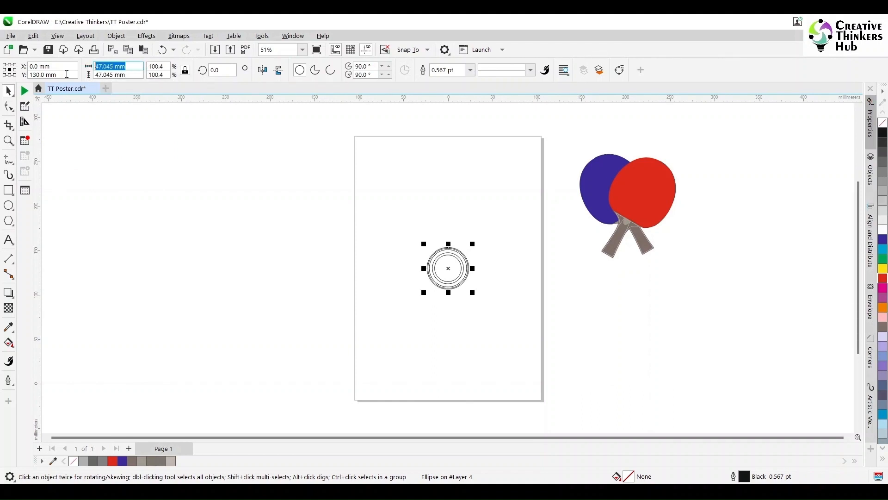
- Add larger concentric copies of the circle with diameters of 50, 55 and 65 mm
{"action": "type", "text": "500"}
{"action": "key", "text": "Return"}
{"action": "key", "text": "ctrl+d"}
{"action": "left_click_drag", "start_coordinate": [128, 64], "coordinate": [66, 70]}
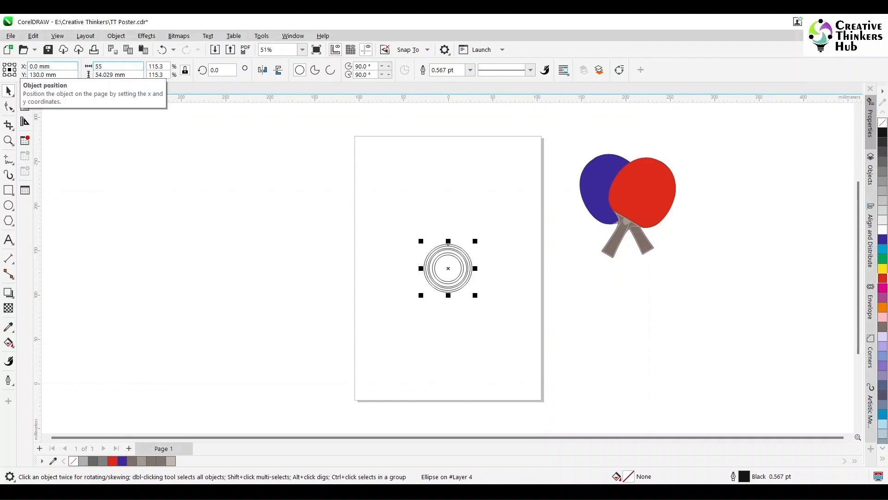
{"action": "type", "text": "65"}
{"action": "key", "text": "Return"}
{"action": "key", "text": "ctrl+d"}
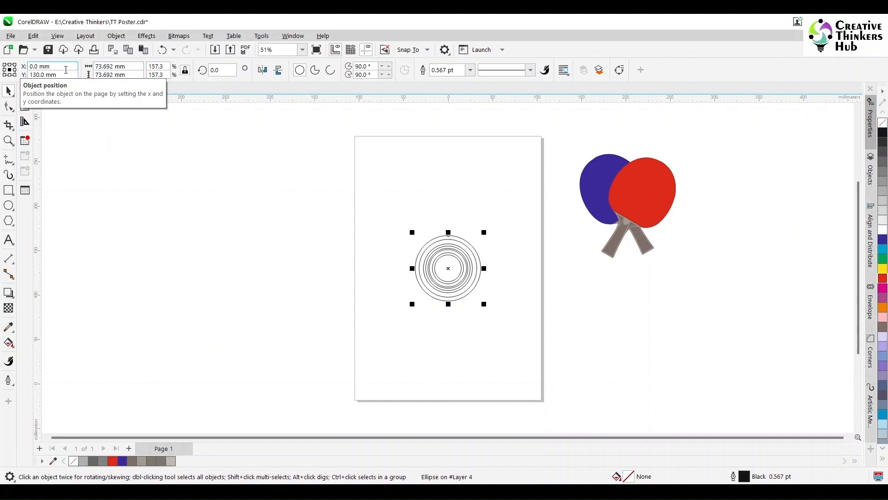
- Add further concentric copies with diameters from 72 mm up to 97 mm, including 85 and 95 mm
{"action": "left_click_drag", "start_coordinate": [128, 65], "coordinate": [66, 70]}
{"action": "type", "text": "72"}
{"action": "key", "text": "Return"}
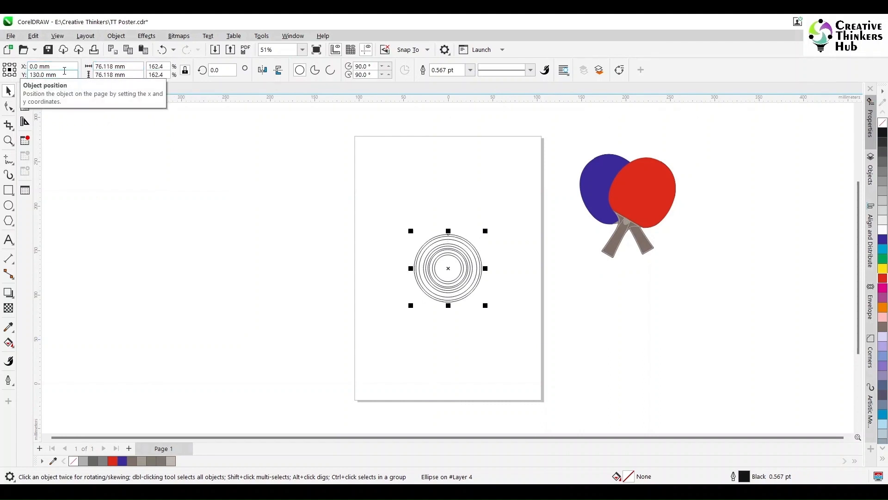
{"action": "key", "text": "ctrl+d"}
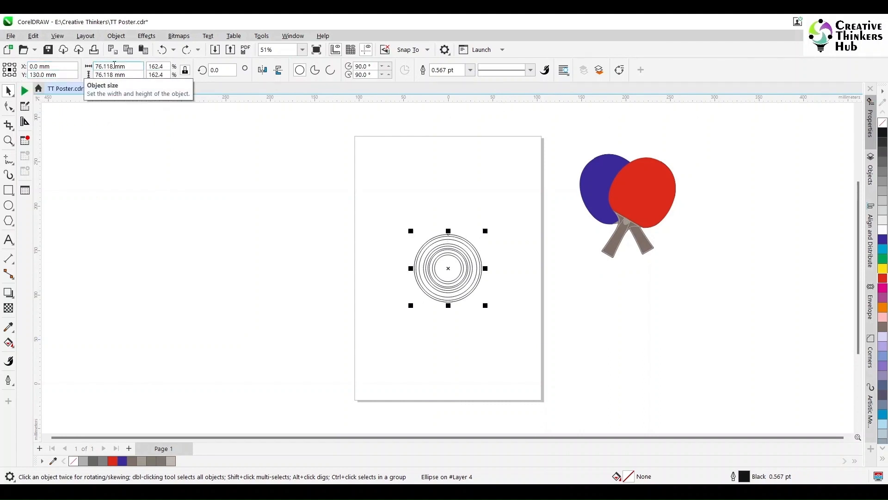
{"action": "left_click_drag", "start_coordinate": [130, 66], "coordinate": [65, 69]}
{"action": "type", "text": "83.77"}
{"action": "key", "text": "Return"}
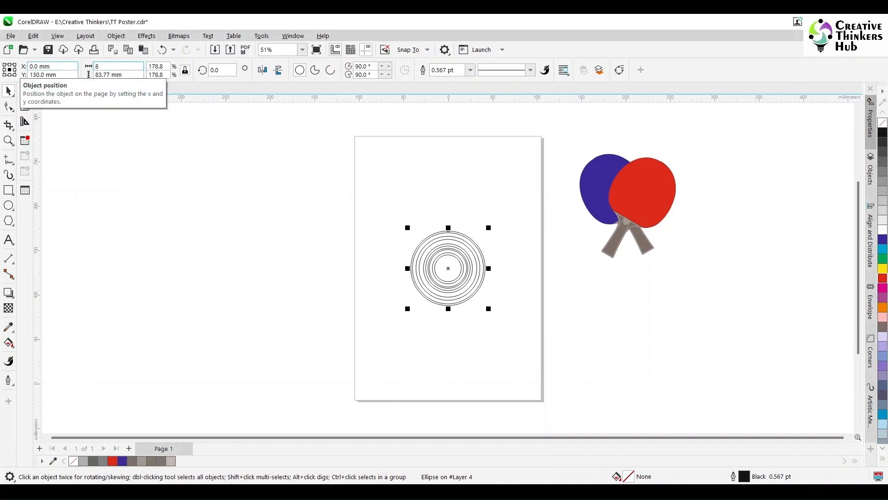
{"action": "key", "text": "ctrl+d"}
{"action": "type", "text": "95"}
{"action": "key", "text": "Return"}
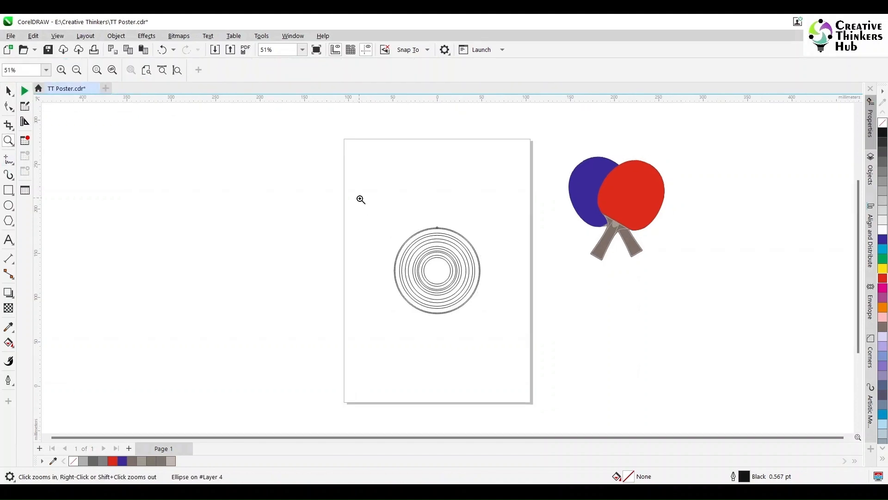
- Duplicate the outermost 97 mm circle in place and set the copy's diameter to 105 mm
{"action": "left_click_drag", "start_coordinate": [360, 197], "coordinate": [522, 335]}
{"action": "left_click", "coordinate": [9, 93]}
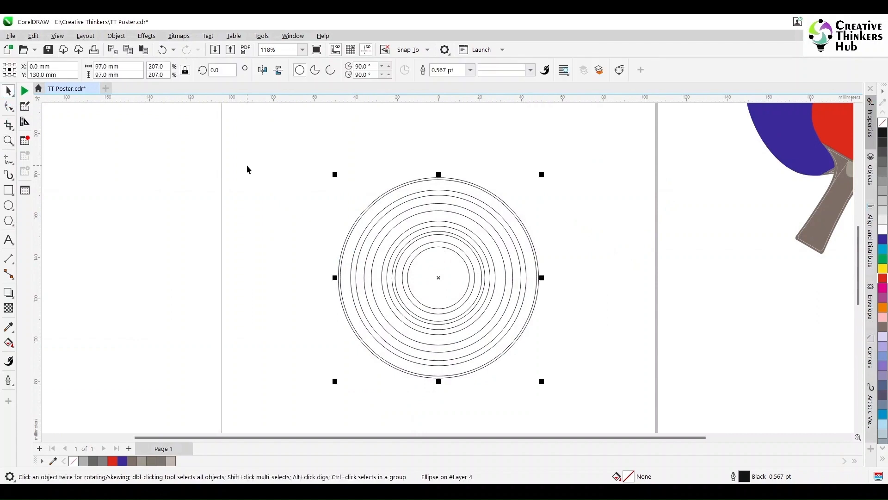
{"action": "key", "text": "KP_Add"}
{"action": "left_click_drag", "start_coordinate": [131, 66], "coordinate": [80, 67]}
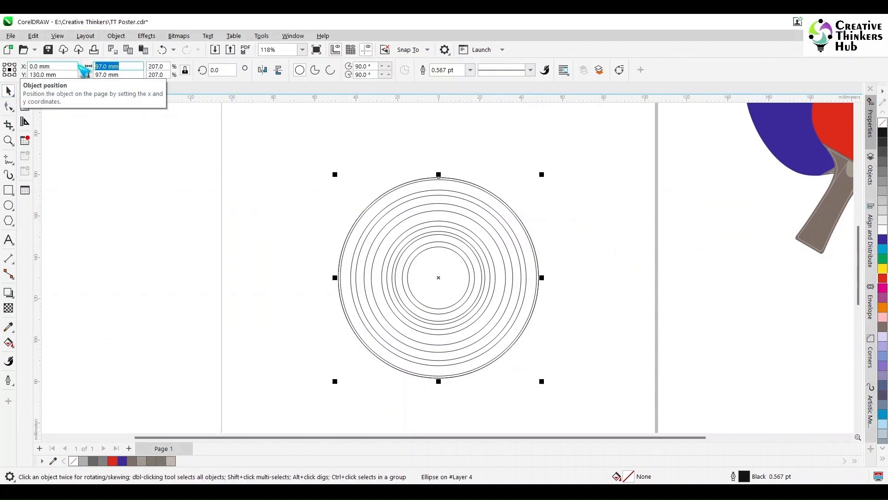
{"action": "type", "text": "105"}
{"action": "key", "text": "Return"}
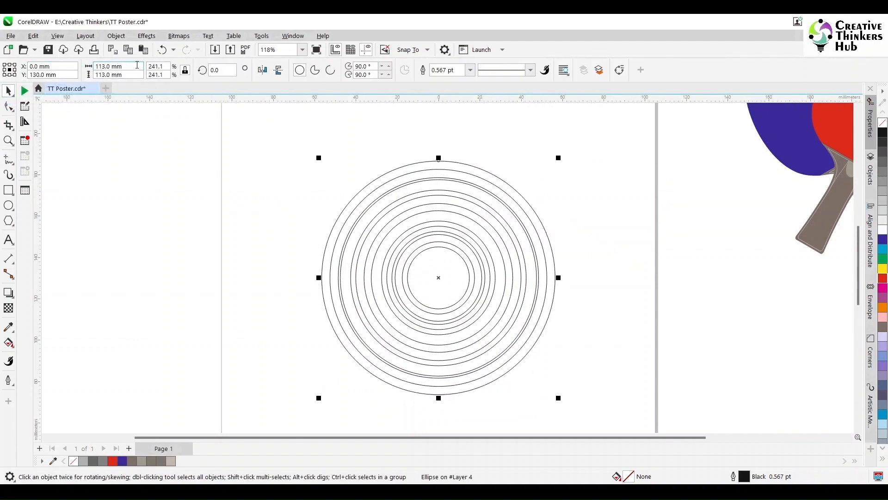
- Add the outermost concentric copies, with diameters from 110 mm up to 130 mm
{"action": "left_click_drag", "start_coordinate": [137, 66], "coordinate": [84, 68]}
{"action": "type", "text": "110"}
{"action": "key", "text": "Return"}
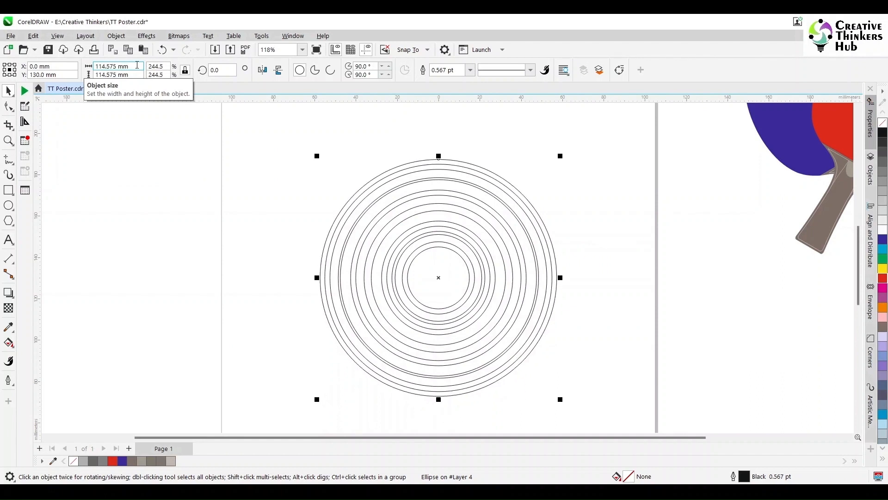
{"action": "left_click_drag", "start_coordinate": [134, 66], "coordinate": [51, 72]}
{"action": "type", "text": "130"}
{"action": "key", "text": "Return"}
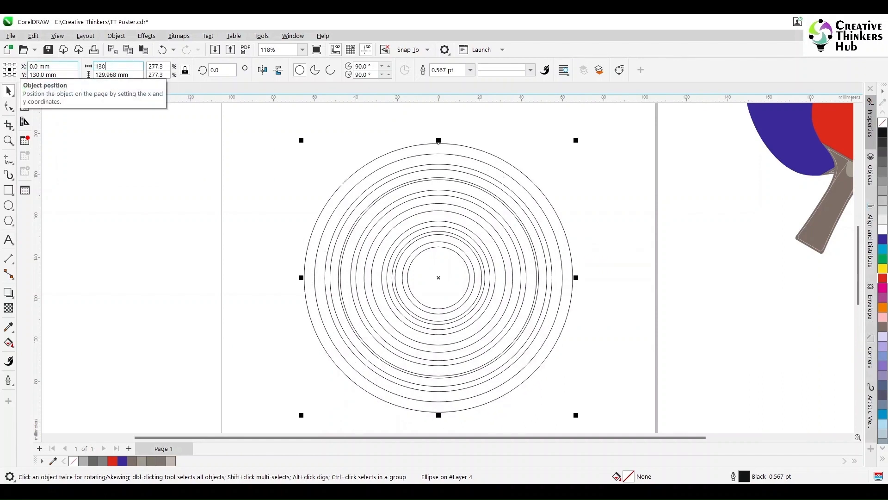
{"action": "left_click", "coordinate": [195, 239]}
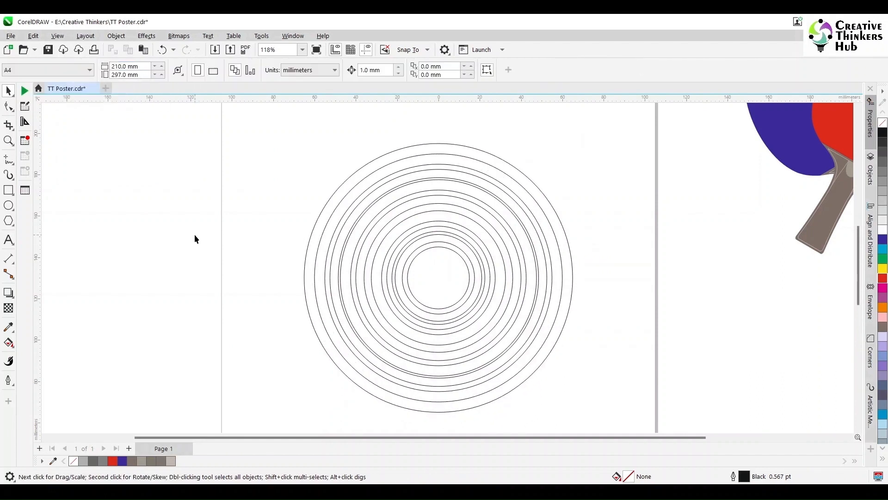
- Trim the 130 mm circle with the circle just inside it, then delete the inner cutting circle
{"action": "left_click", "coordinate": [461, 156]}
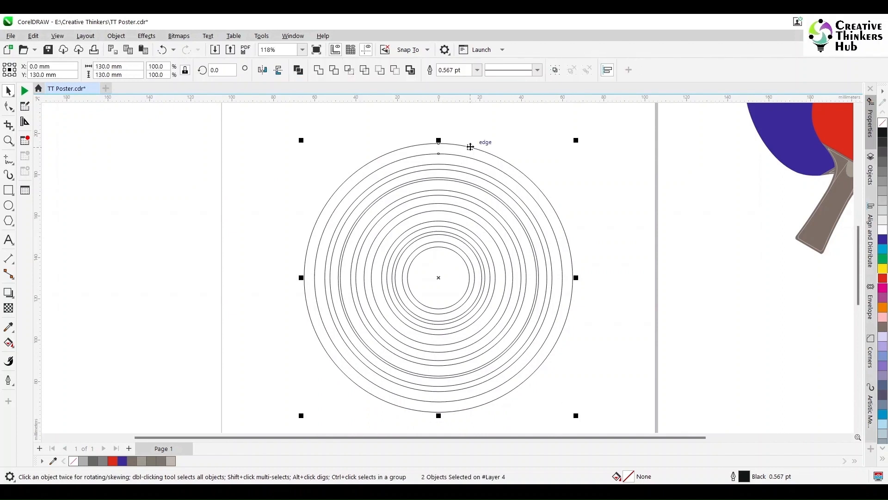
{"action": "left_click", "coordinate": [334, 70]}
{"action": "left_click", "coordinate": [351, 118]}
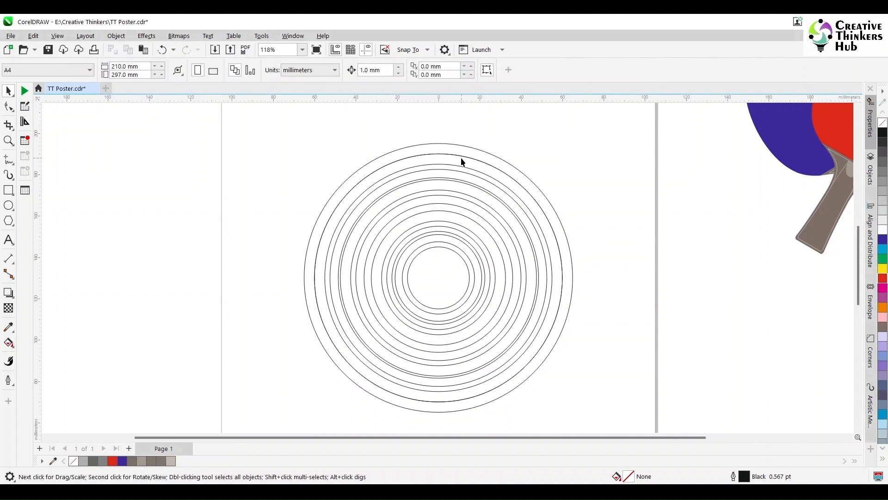
{"action": "left_click", "coordinate": [461, 158]}
{"action": "key", "text": "Delete"}
- Trim the 110 mm circle with the 105 mm circle inside it and delete the 105 mm circle
{"action": "scroll", "coordinate": [458, 174], "scroll_direction": "up", "scroll_amount": 3}
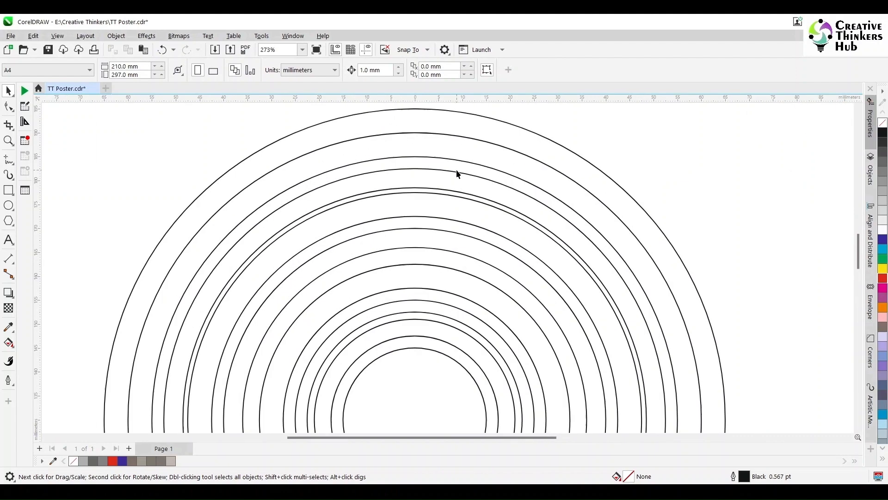
{"action": "left_click", "coordinate": [458, 171]}
{"action": "left_click", "coordinate": [457, 167], "text": "shift"}
{"action": "left_click", "coordinate": [334, 71]}
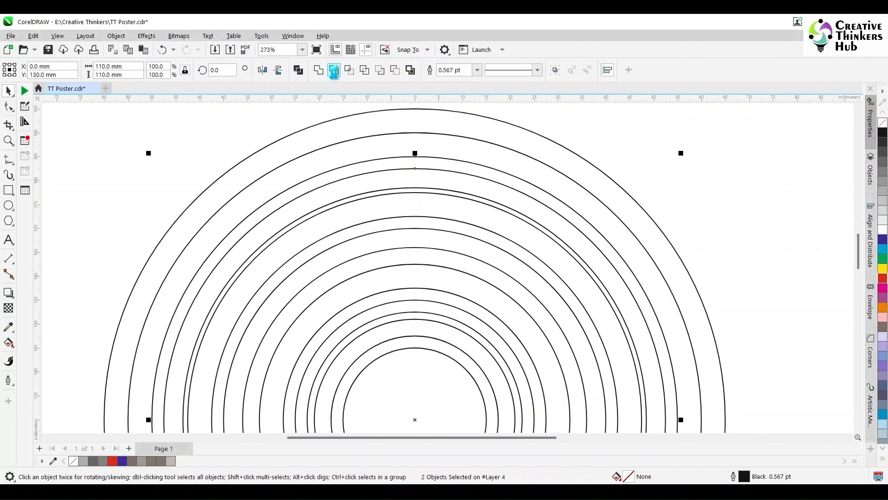
{"action": "left_click", "coordinate": [347, 121]}
{"action": "left_click", "coordinate": [413, 169]}
{"action": "key", "text": "Delete"}
- Trim the 97 mm circle with the 95 mm circle inside it and delete the 95 mm circle
{"action": "left_click", "coordinate": [415, 192]}
{"action": "left_click", "coordinate": [415, 188], "text": "shift"}
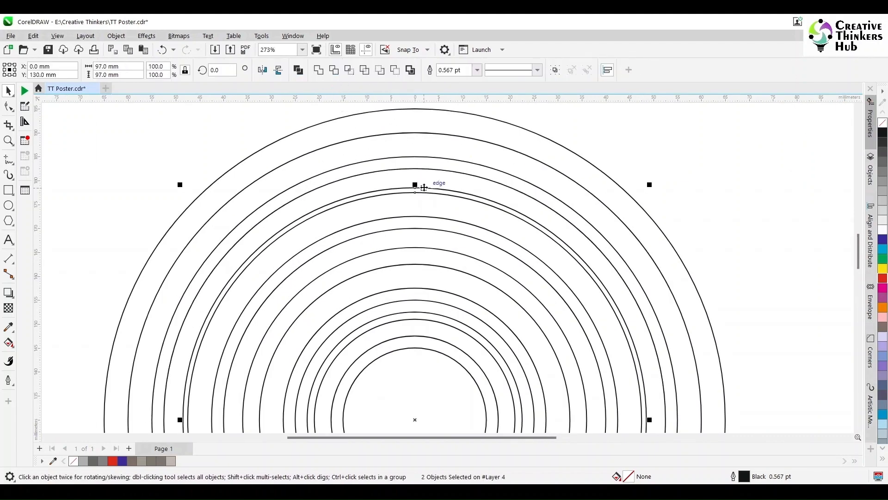
{"action": "left_click", "coordinate": [334, 71]}
{"action": "left_click", "coordinate": [247, 107]}
{"action": "left_click", "coordinate": [416, 193]}
{"action": "key", "text": "Delete"}
{"action": "left_click", "coordinate": [415, 217]}
{"action": "left_click", "coordinate": [416, 230], "text": "shift"}
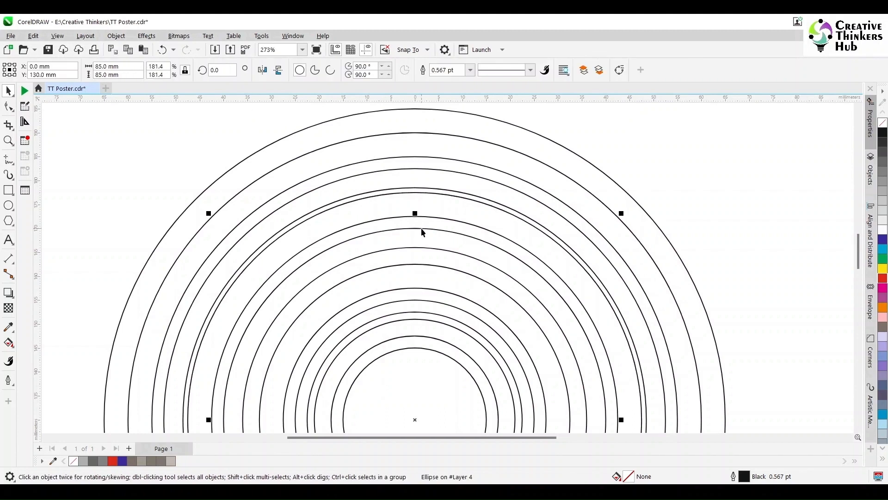
{"action": "left_click", "coordinate": [334, 71]}
{"action": "left_click", "coordinate": [472, 285]}
- Trim the 85 mm circle with the circle just inside it and delete that inner circle
{"action": "left_click", "coordinate": [429, 228]}
{"action": "left_click", "coordinate": [434, 218], "text": "shift"}
{"action": "left_click", "coordinate": [334, 71]}
{"action": "left_click", "coordinate": [304, 106]}
{"action": "left_click", "coordinate": [419, 238]}
{"action": "key", "text": "Delete"}
- Trim the 72 mm circle with the 65 mm circle inside it and delete the 65 mm circle
{"action": "left_click", "coordinate": [420, 264]}
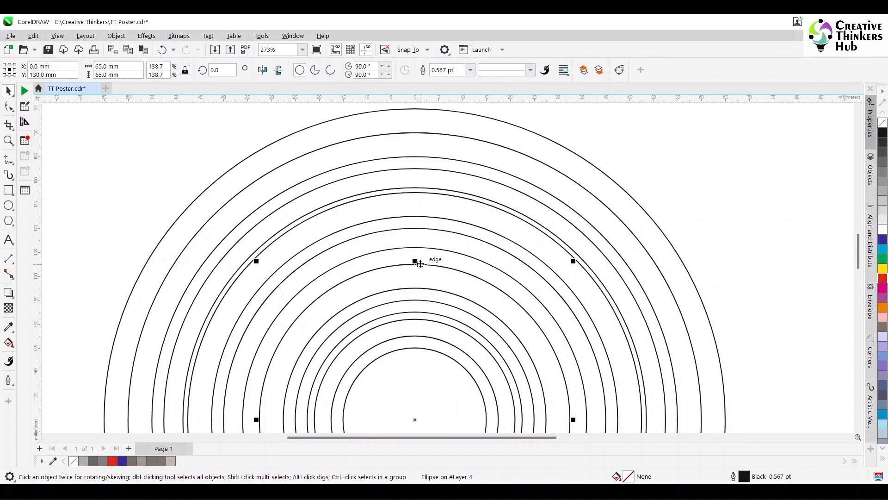
{"action": "left_click", "coordinate": [431, 248], "text": "shift"}
{"action": "left_click", "coordinate": [334, 71]}
{"action": "left_click", "coordinate": [191, 146]}
{"action": "left_click", "coordinate": [390, 267]}
{"action": "key", "text": "Delete"}
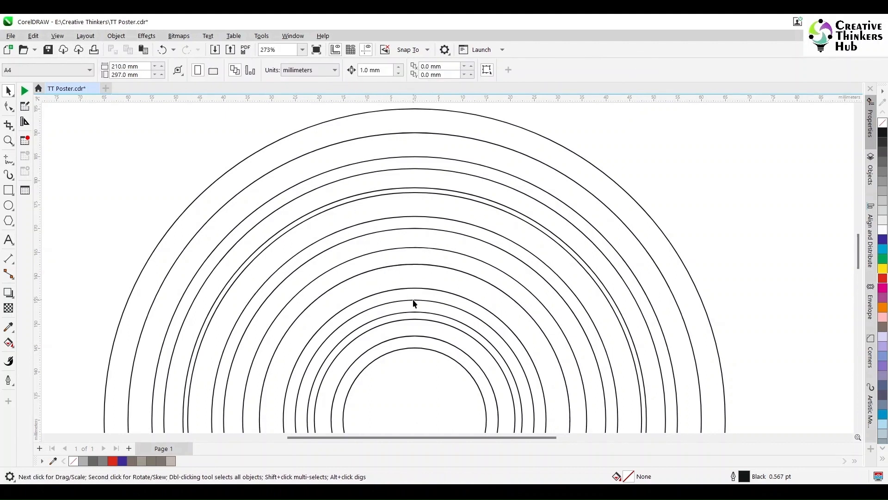
- Trim the 55 mm circle with the 50 mm circle inside it and delete the 50 mm circle
{"action": "left_click", "coordinate": [413, 300]}
{"action": "left_click", "coordinate": [423, 288], "text": "shift"}
{"action": "left_click", "coordinate": [334, 71]}
{"action": "left_click", "coordinate": [319, 111]}
{"action": "left_click", "coordinate": [422, 300]}
{"action": "key", "text": "Delete"}
- Trim the 45 mm circle with the circle just inside it
{"action": "left_click", "coordinate": [424, 320]}
{"action": "left_click", "coordinate": [430, 313], "text": "shift"}
{"action": "left_click", "coordinate": [334, 71]}
{"action": "left_click", "coordinate": [320, 111]}
- Trim the 35 mm circle with the innermost 30 mm circle
{"action": "left_click", "coordinate": [424, 348]}
{"action": "left_click", "coordinate": [428, 336], "text": "shift"}
{"action": "left_click", "coordinate": [334, 71]}
{"action": "left_click", "coordinate": [418, 390]}
- Make an enlarged concentric copy of the 110 mm ring and set its diameter to 145 mm
{"action": "key", "text": "F4"}
{"action": "left_click", "coordinate": [317, 246]}
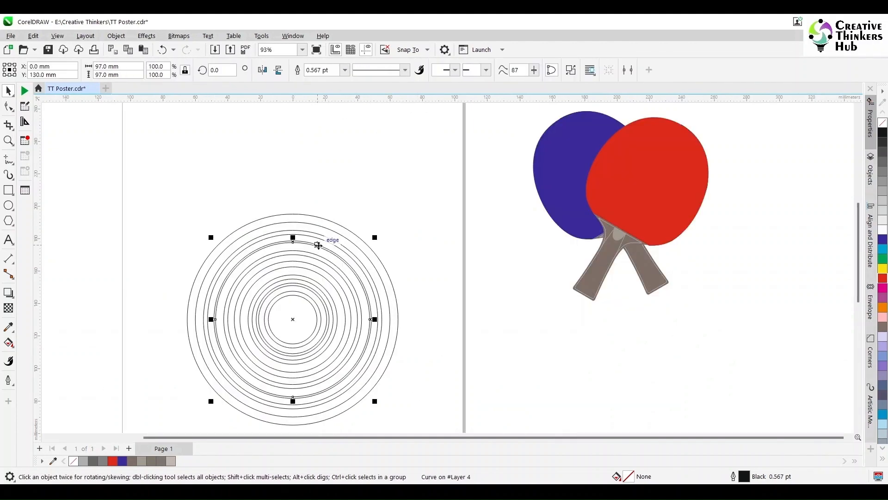
{"action": "left_click", "coordinate": [471, 267]}
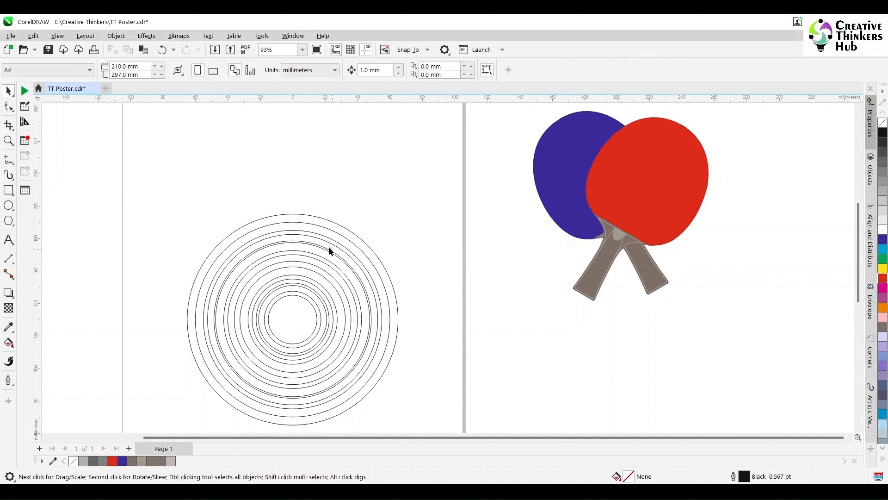
{"action": "left_click", "coordinate": [317, 236]}
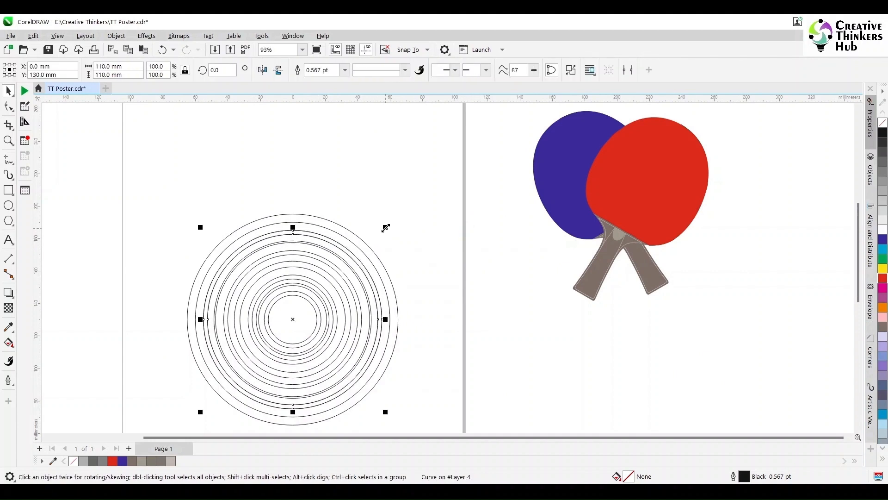
{"action": "left_click_drag", "start_coordinate": [386, 227], "coordinate": [443, 199]}
{"action": "left_click", "coordinate": [141, 70]}
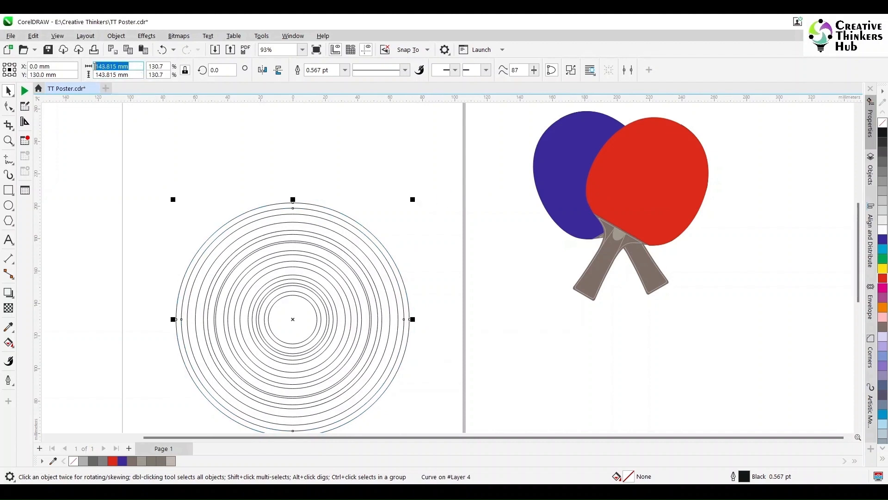
{"action": "type", "text": "1"}
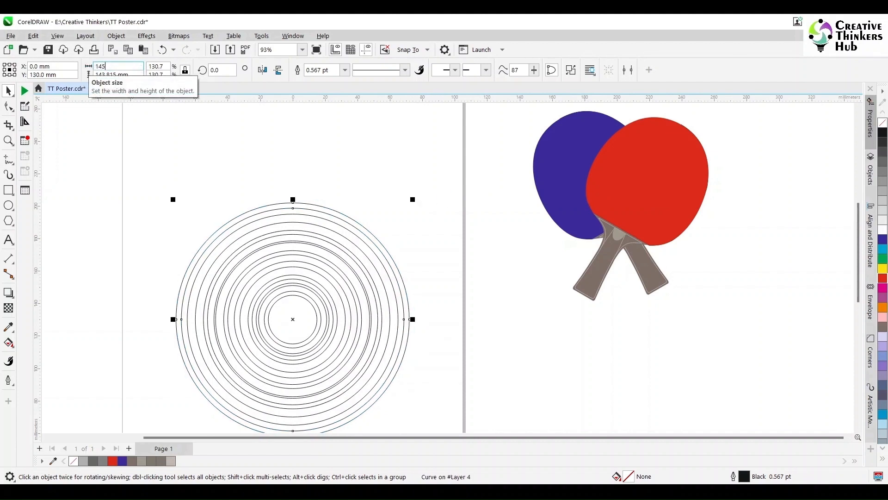
{"action": "type", "text": "45"}
{"action": "key", "text": "Return"}
{"action": "left_click", "coordinate": [80, 186]}
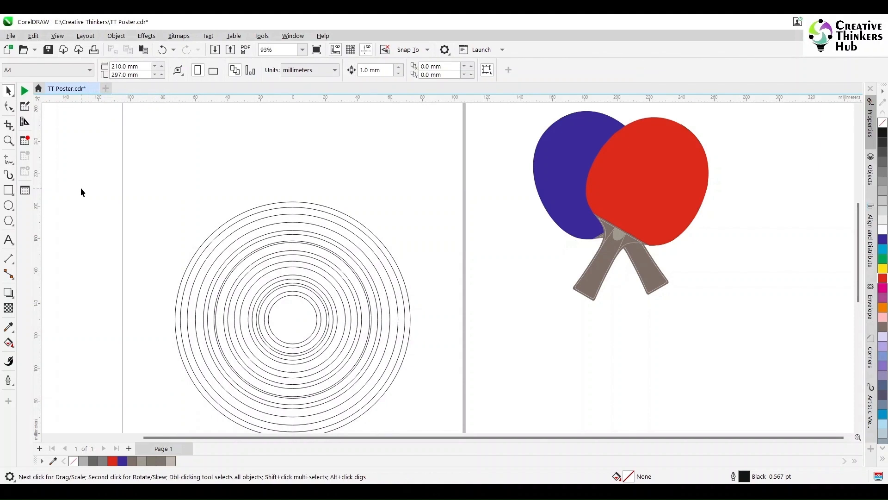
- Place a copy of the outermost 145 mm ring off the page, below the crossed paddles
{"action": "scroll", "coordinate": [137, 141], "scroll_direction": "down", "scroll_amount": 2}
{"action": "left_click_drag", "start_coordinate": [122, 135], "coordinate": [605, 254]}
{"action": "left_click", "coordinate": [265, 154]}
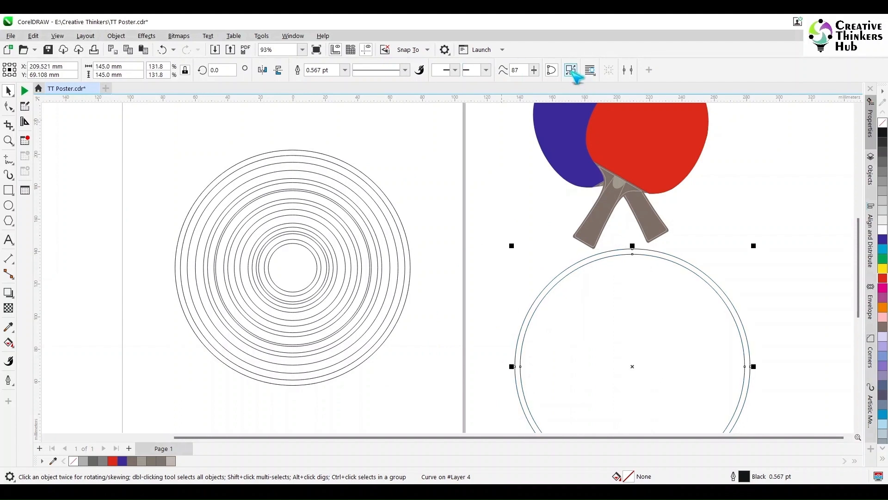
- Break apart the copied 145 mm ring below the paddles and delete its inner circle
{"action": "left_click", "coordinate": [571, 70]}
{"action": "left_click", "coordinate": [645, 290]}
{"action": "left_click", "coordinate": [467, 153]}
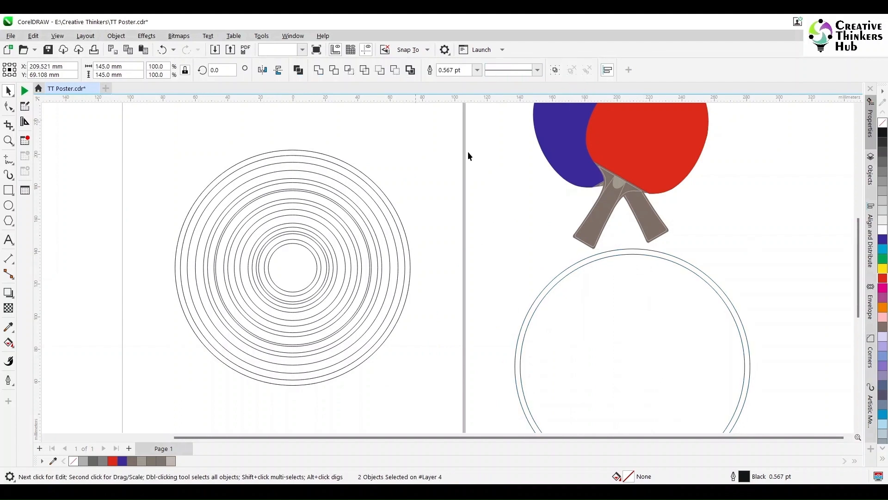
{"action": "left_click", "coordinate": [626, 253]}
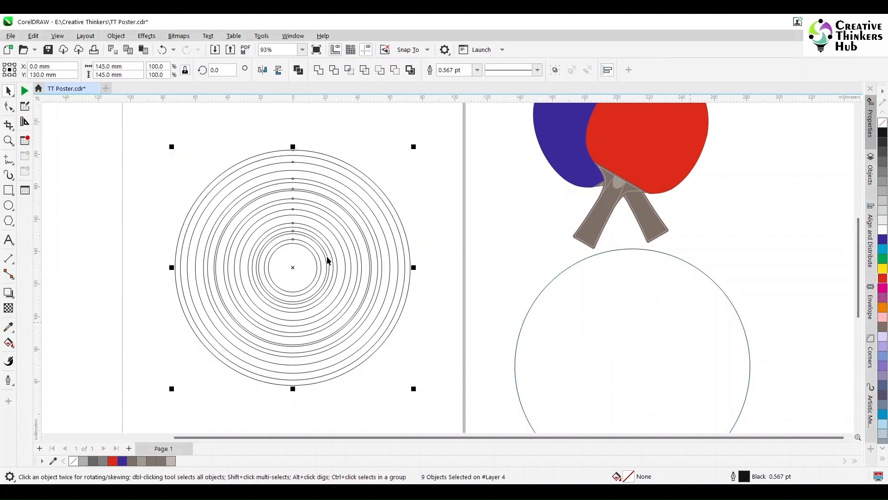
- Move the nine concentric rings off the page beside the paddles and centre the single 145 mm circle on the page
{"action": "left_click_drag", "start_coordinate": [293, 267], "coordinate": [827, 220]}
{"action": "left_click", "coordinate": [655, 343]}
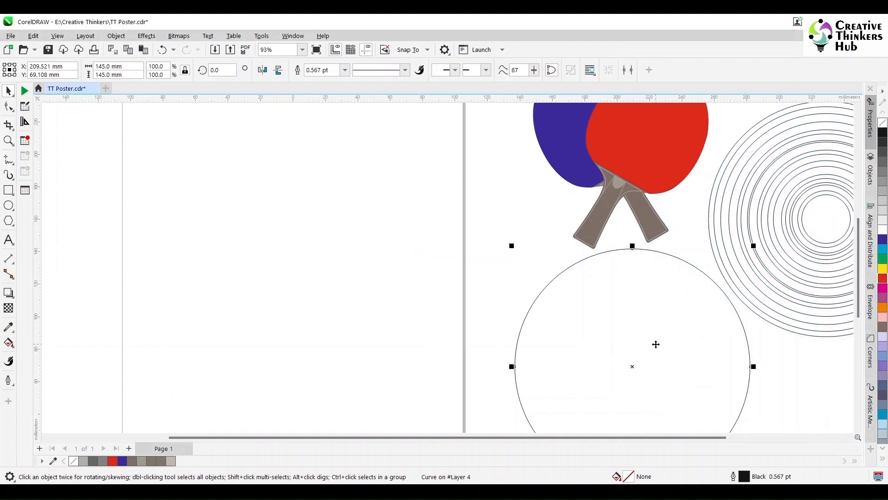
{"action": "key", "text": "p"}
{"action": "left_click", "coordinate": [465, 347]}
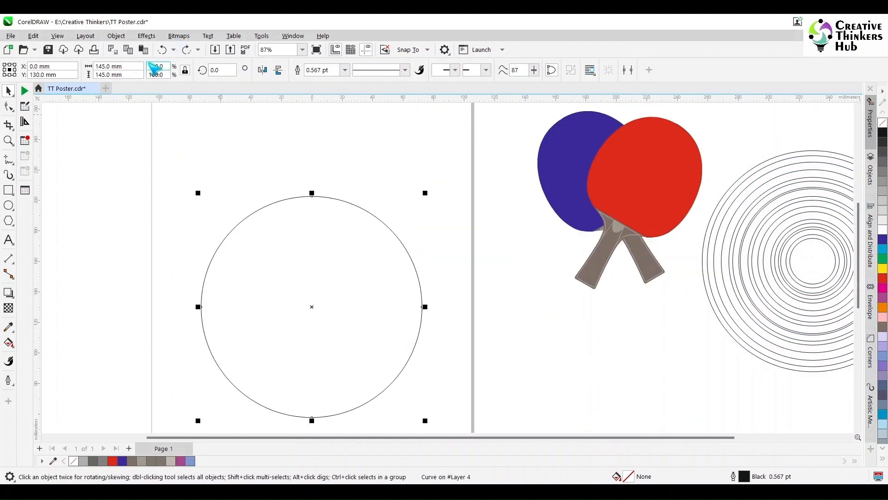
- Set the centred circle's diameter to 150 mm
{"action": "left_click", "coordinate": [118, 66]}
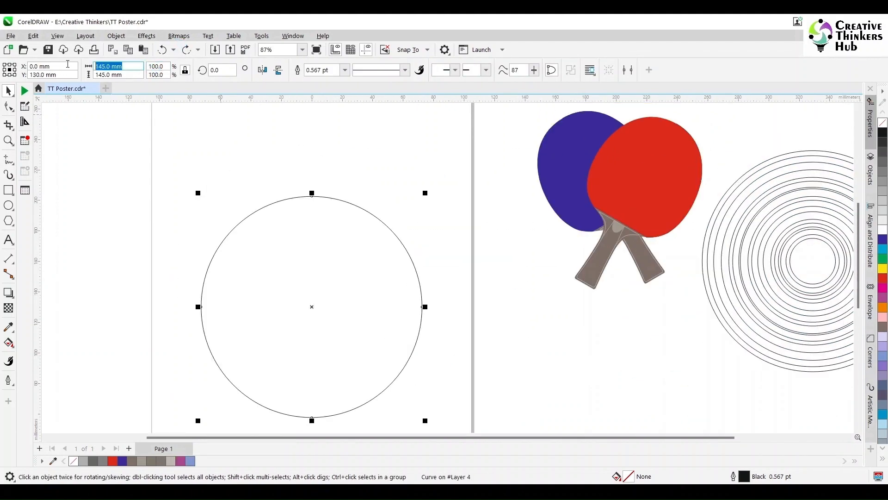
{"action": "type", "text": "150"}
{"action": "key", "text": "Return"}
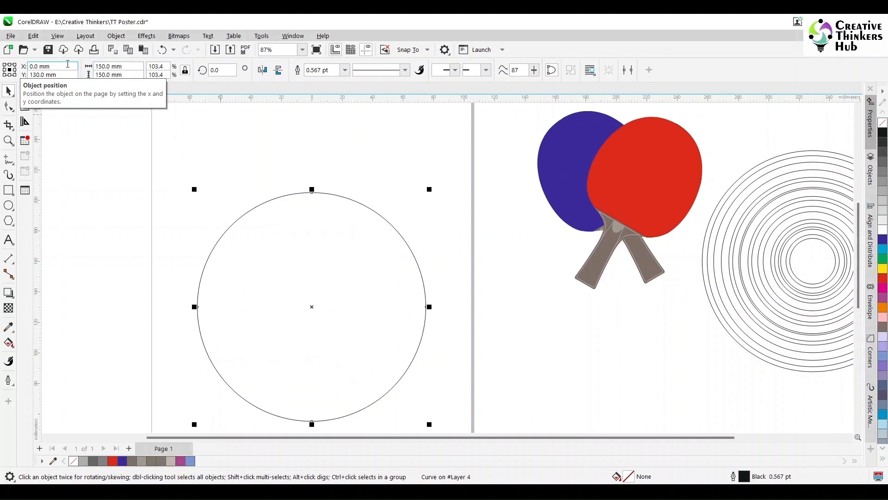
{"action": "left_click", "coordinate": [127, 222]}
- Group the nine rings beside the paddles and centre the group on the page
{"action": "key", "text": "F5"}
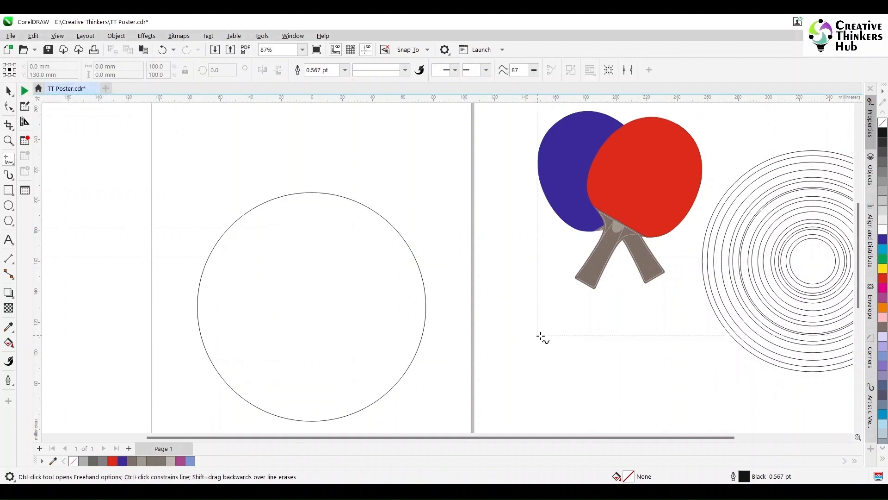
{"action": "left_click", "coordinate": [8, 91]}
{"action": "left_click_drag", "start_coordinate": [666, 397], "coordinate": [829, 135]}
{"action": "key", "text": "ctrl+g"}
{"action": "key", "text": "p"}
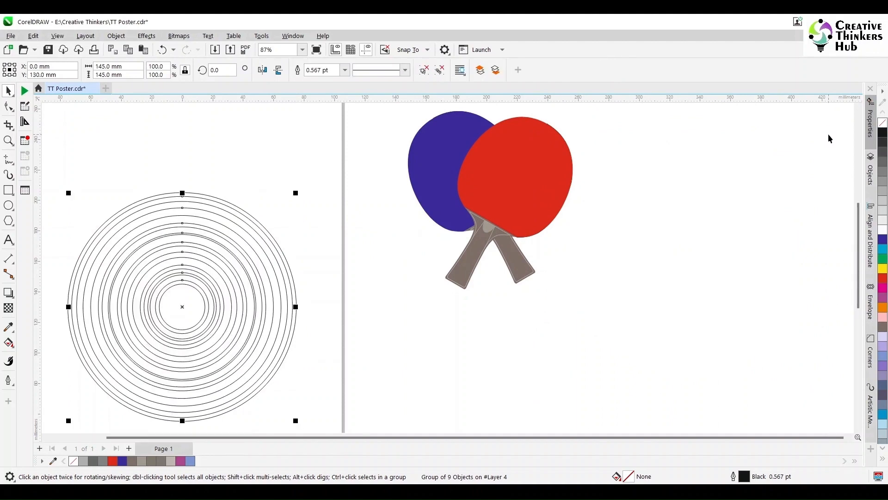
- Fill the grouped rings with Purple (C20 M80 Y0 K20) and remove their outline
{"action": "left_click", "coordinate": [883, 299]}
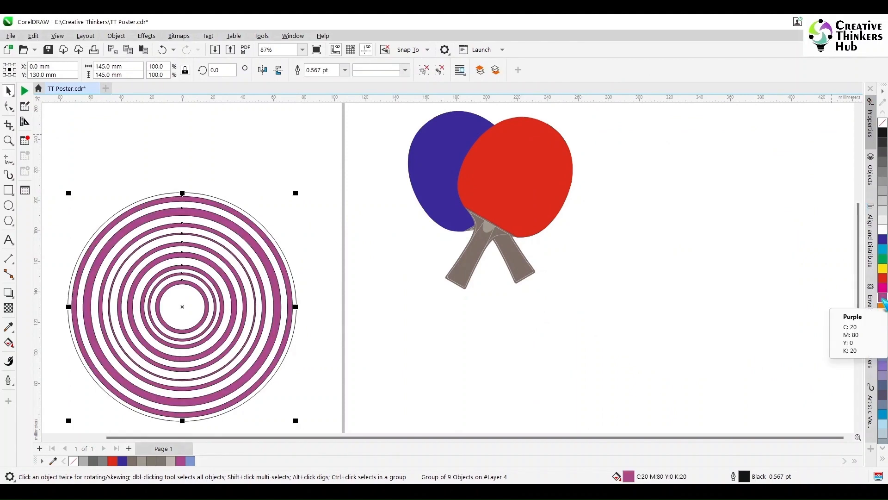
{"action": "right_click", "coordinate": [883, 121]}
{"action": "left_click", "coordinate": [301, 243]}
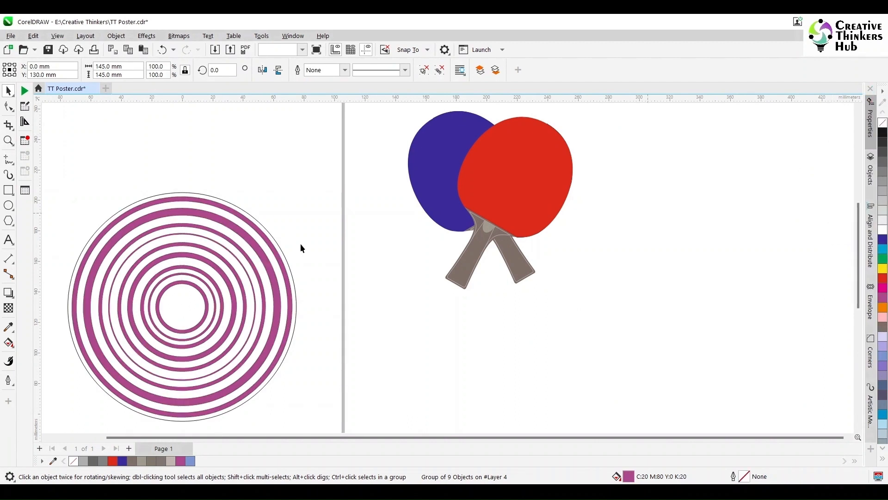
- Fill the 150 mm circle with the lighter purple shade C29 M65 Y0 K0 and remove its outline
{"action": "left_click", "coordinate": [212, 198]}
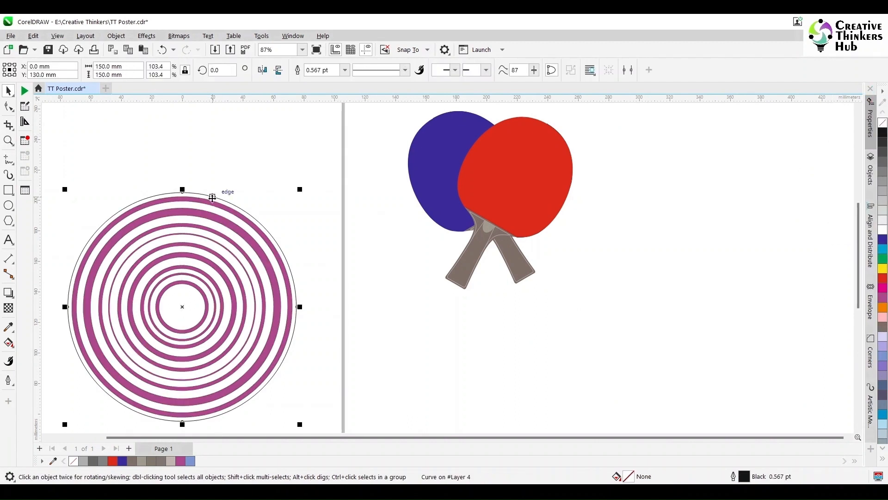
{"action": "left_click", "coordinate": [884, 301]}
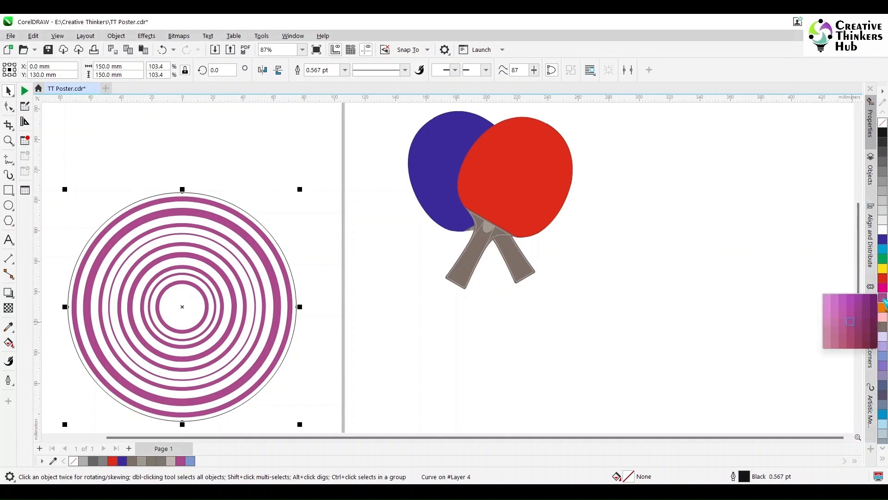
{"action": "left_click", "coordinate": [837, 299]}
{"action": "right_click", "coordinate": [883, 123]}
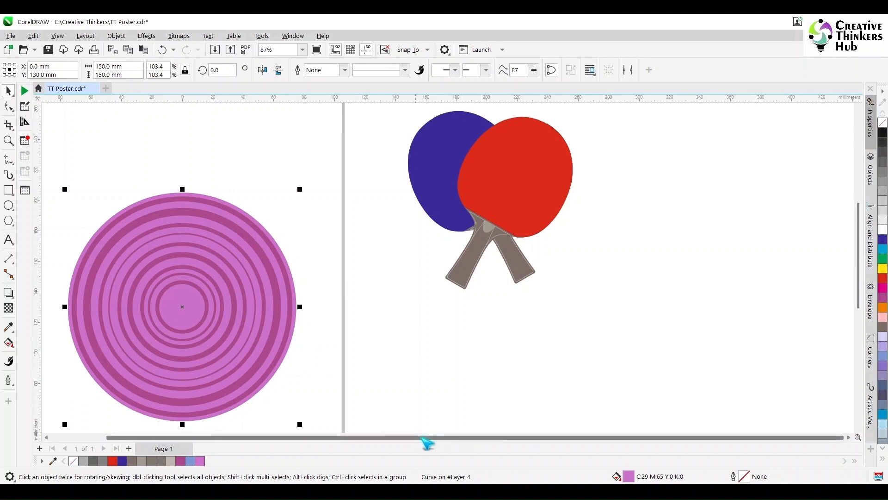
- Apply an elliptical fountain fill to the 150 mm circle, running from its centre to its outer edge
{"action": "left_click_drag", "start_coordinate": [426, 437], "coordinate": [389, 436]}
{"action": "left_click", "coordinate": [587, 297]}
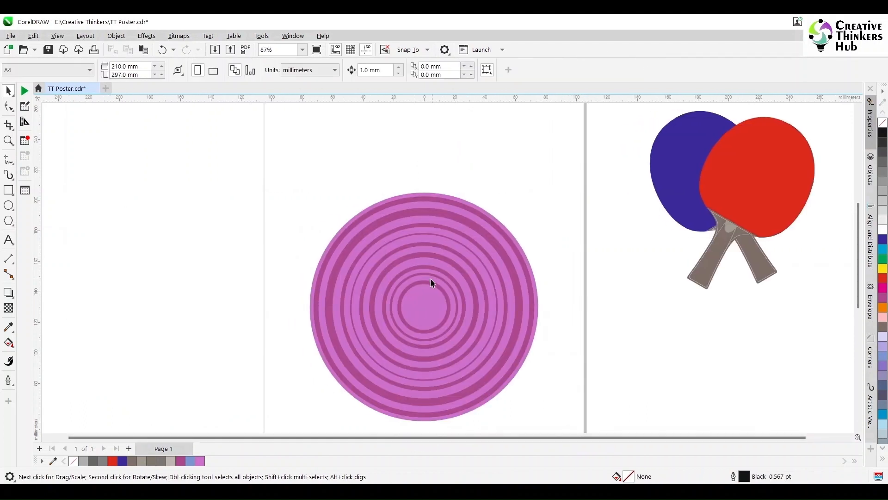
{"action": "left_click", "coordinate": [426, 309]}
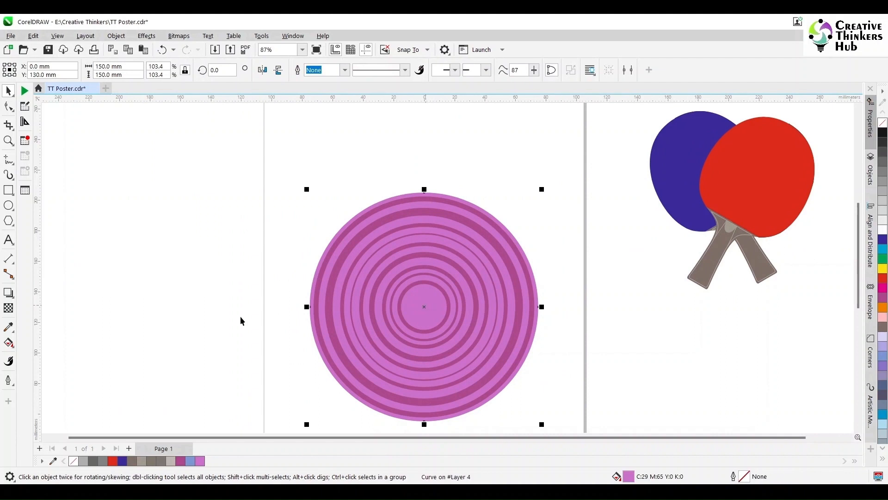
{"action": "left_click", "coordinate": [10, 343]}
{"action": "left_click", "coordinate": [51, 343]}
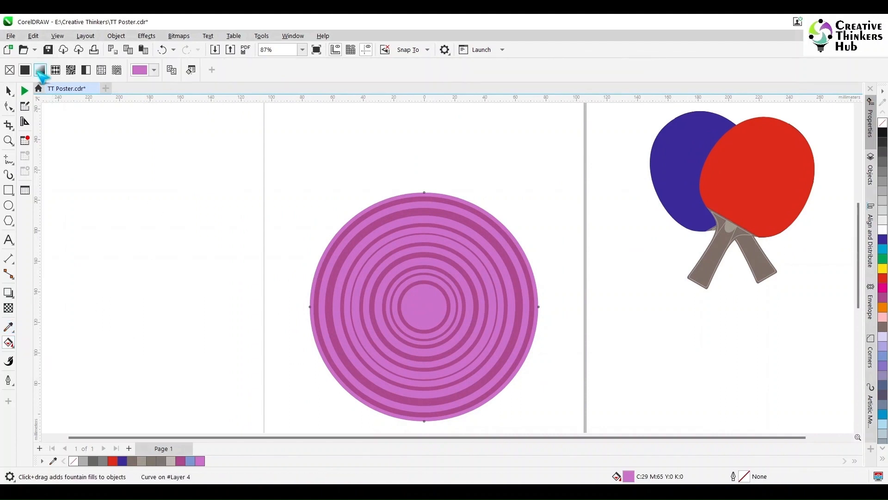
{"action": "left_click", "coordinate": [39, 71]}
{"action": "left_click_drag", "start_coordinate": [314, 309], "coordinate": [424, 307]}
{"action": "left_click", "coordinate": [188, 70]}
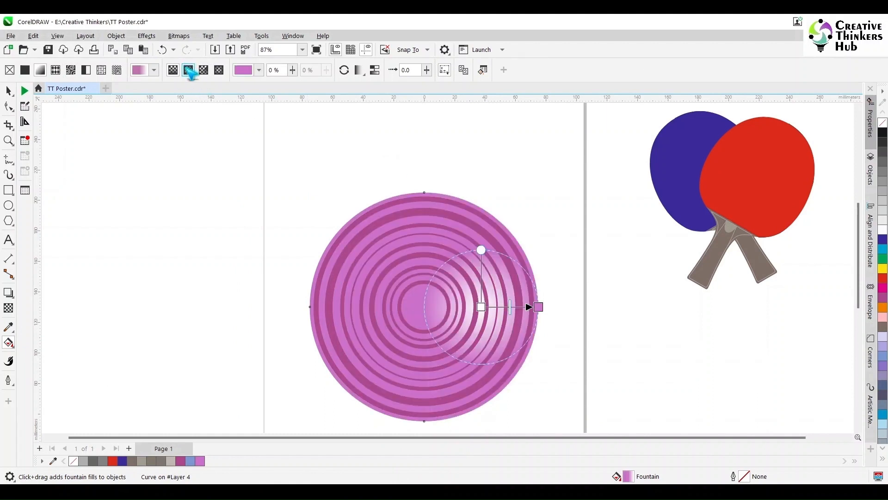
{"action": "left_click_drag", "start_coordinate": [481, 307], "coordinate": [424, 307]}
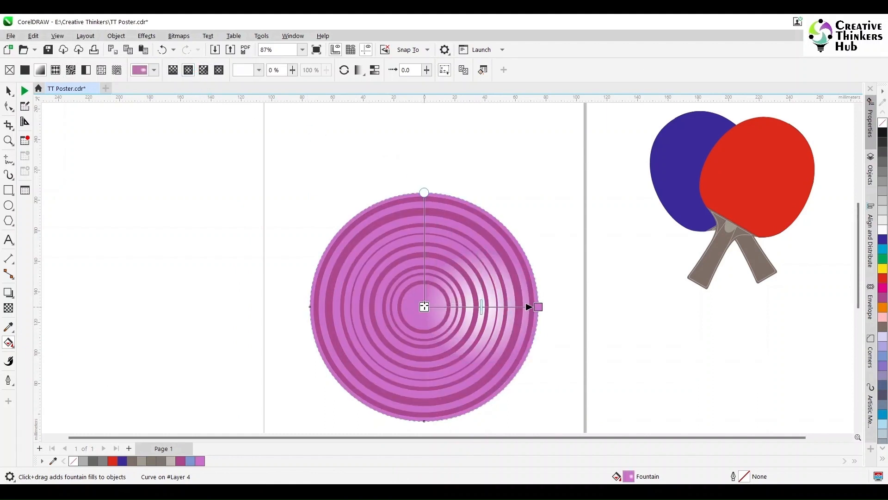
- Set the fountain fill's centre colour to black, C0 M0 Y0 K100
{"action": "left_click", "coordinate": [405, 320]}
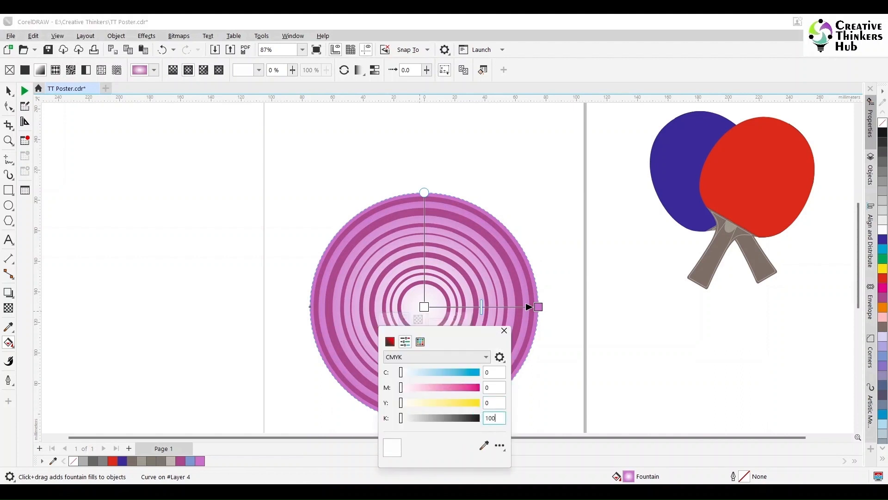
{"action": "key", "text": "Return"}
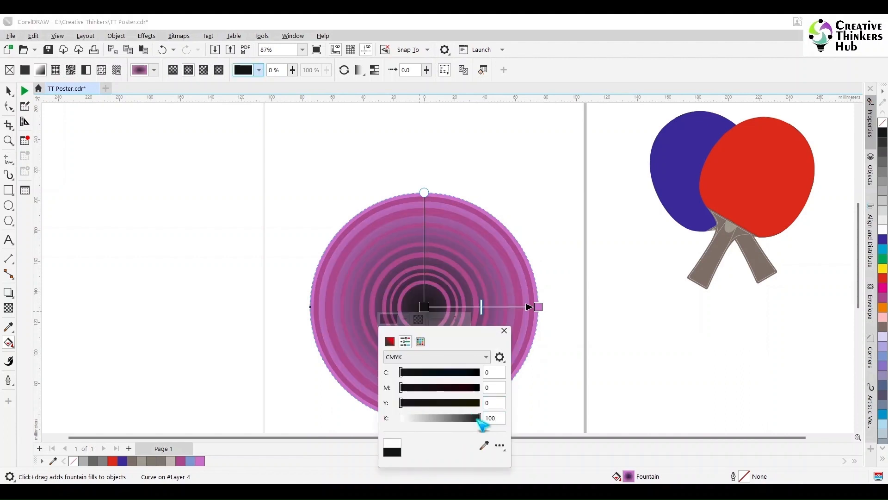
{"action": "left_click", "coordinate": [505, 331]}
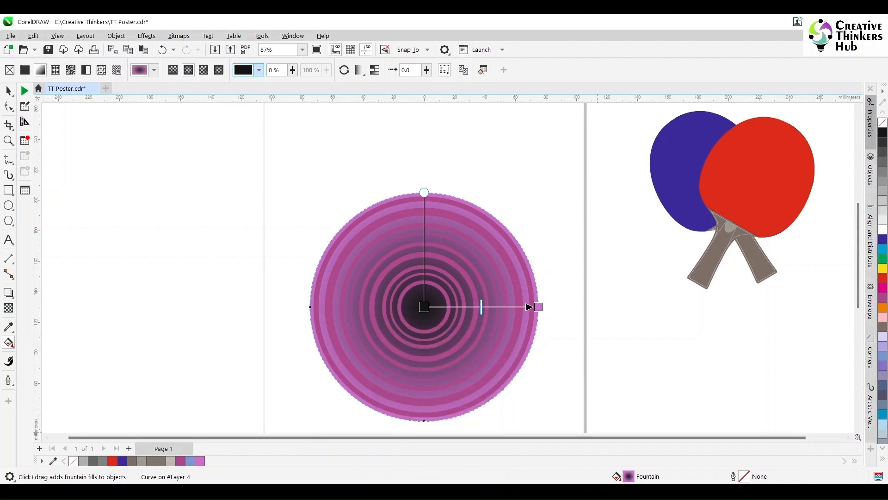
- Add fountain fill colour stops at 72% and 80%, and match the 80% stop to the outer light purple
{"action": "double_click", "coordinate": [629, 477]}
{"action": "double_click", "coordinate": [391, 293]}
{"action": "left_click_drag", "start_coordinate": [391, 292], "coordinate": [379, 292]}
{"action": "double_click", "coordinate": [389, 291]}
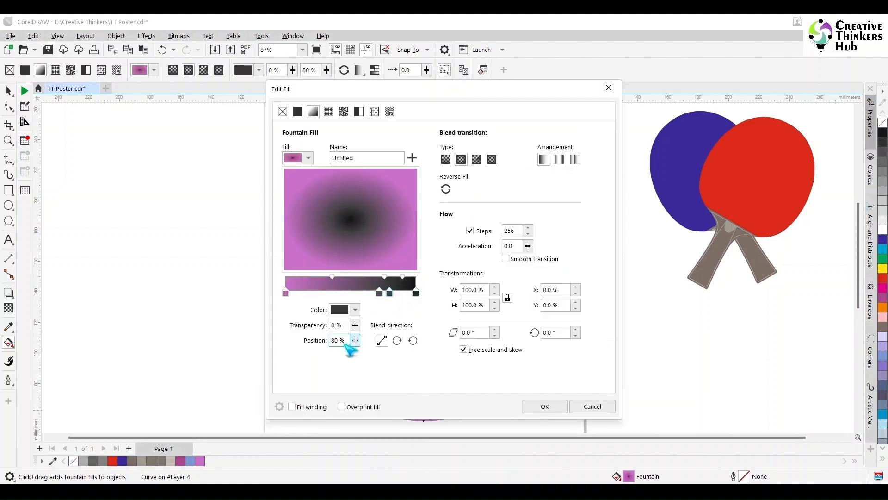
{"action": "left_click", "coordinate": [355, 309]}
{"action": "left_click", "coordinate": [435, 436]}
{"action": "left_click", "coordinate": [288, 286]}
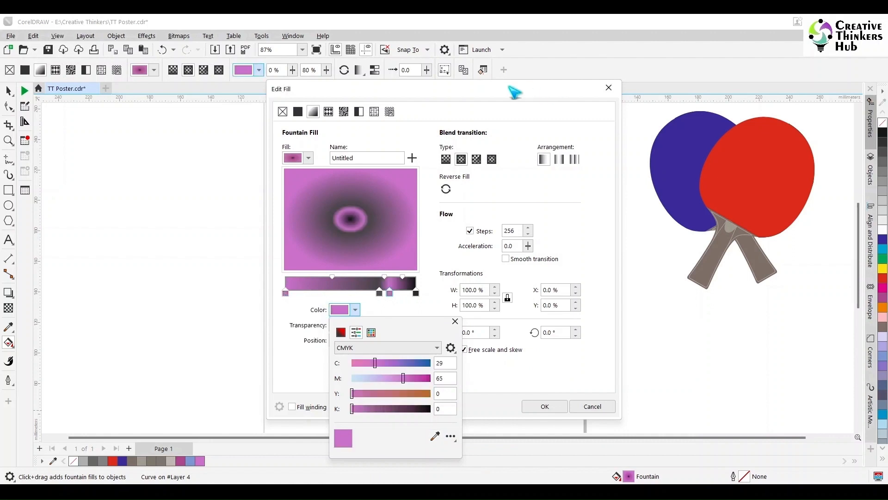
{"action": "left_click_drag", "start_coordinate": [502, 88], "coordinate": [753, 97]}
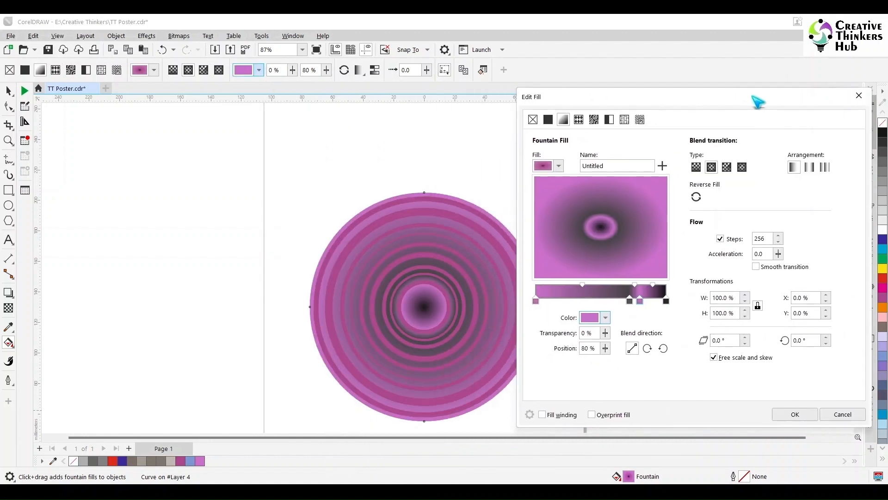
- Set the 72% colour stop to black, C0 M0 Y0 K100
{"action": "left_click", "coordinate": [630, 301]}
{"action": "left_click", "coordinate": [605, 318]}
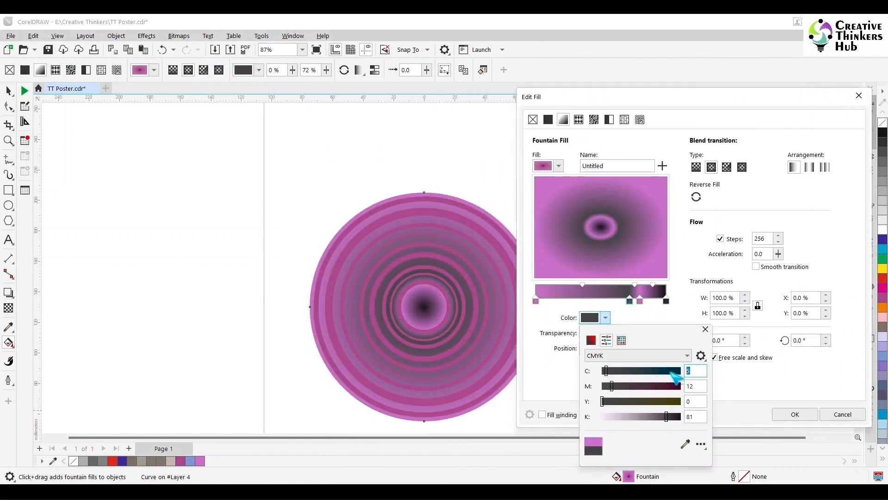
{"action": "type", "text": "0"}
{"action": "key", "text": "Tab"}
{"action": "type", "text": "0"}
{"action": "key", "text": "Tab"}
{"action": "key", "text": "Tab"}
{"action": "type", "text": "100"}
{"action": "key", "text": "Return"}
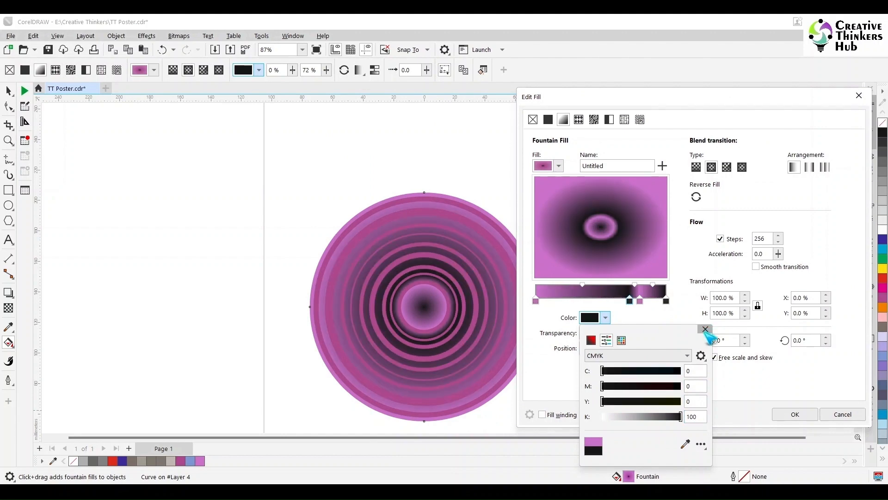
{"action": "left_click", "coordinate": [706, 329]}
- Shift the added black colour stop inward past the 80% purple stop, to position 90%
{"action": "left_click_drag", "start_coordinate": [630, 301], "coordinate": [641, 301]}
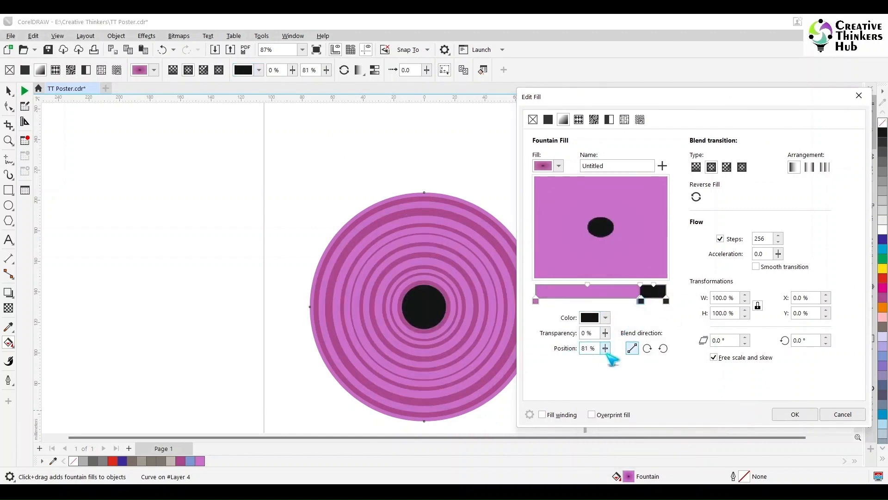
{"action": "double_click", "coordinate": [586, 348]}
{"action": "type", "text": "85"}
{"action": "key", "text": "Return"}
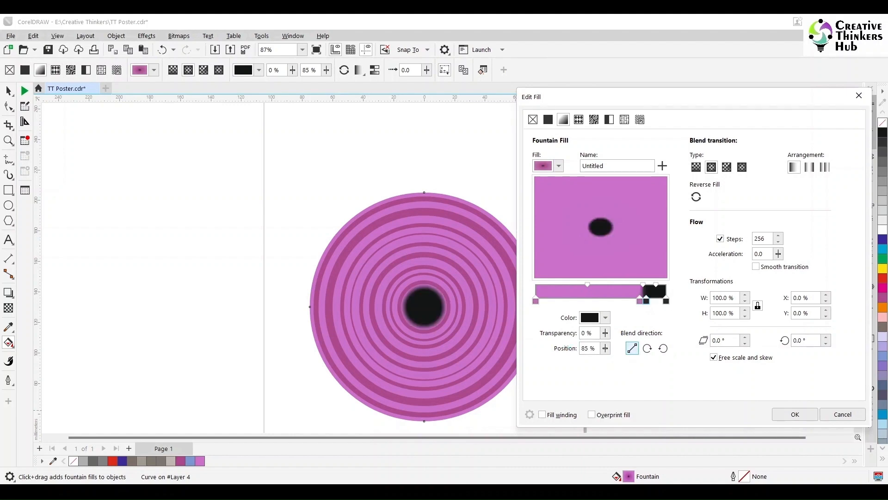
{"action": "double_click", "coordinate": [584, 349]}
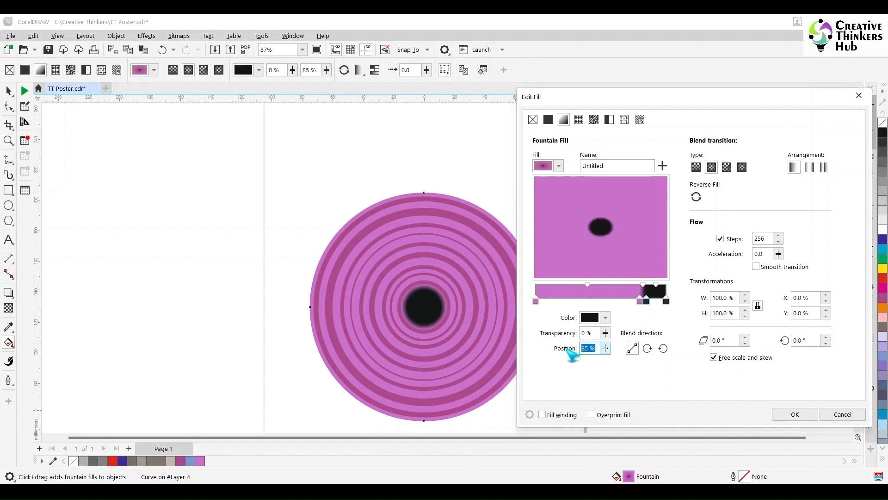
{"action": "type", "text": "90"}
{"action": "key", "text": "Return"}
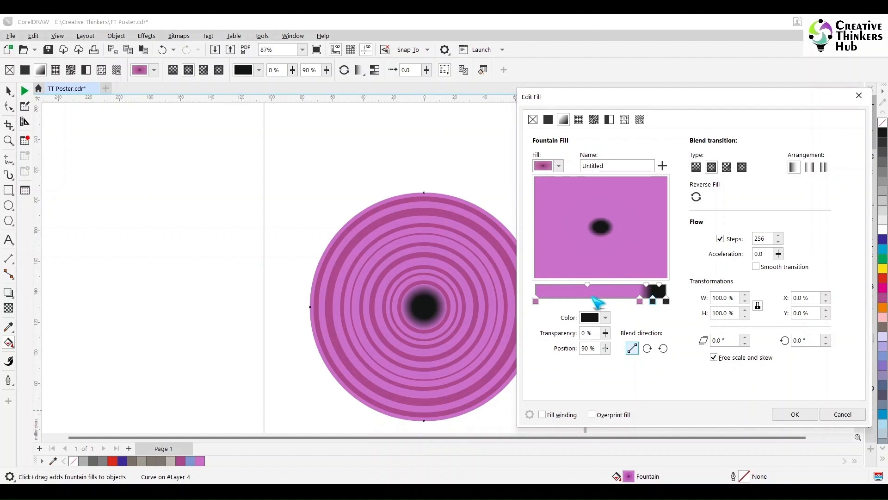
- Add a colour stop at 43% and give it a pale pink-purple of C15 M33 Y0 K0
{"action": "left_click", "coordinate": [597, 301]}
{"action": "double_click", "coordinate": [593, 298]}
{"action": "left_click", "coordinate": [606, 317]}
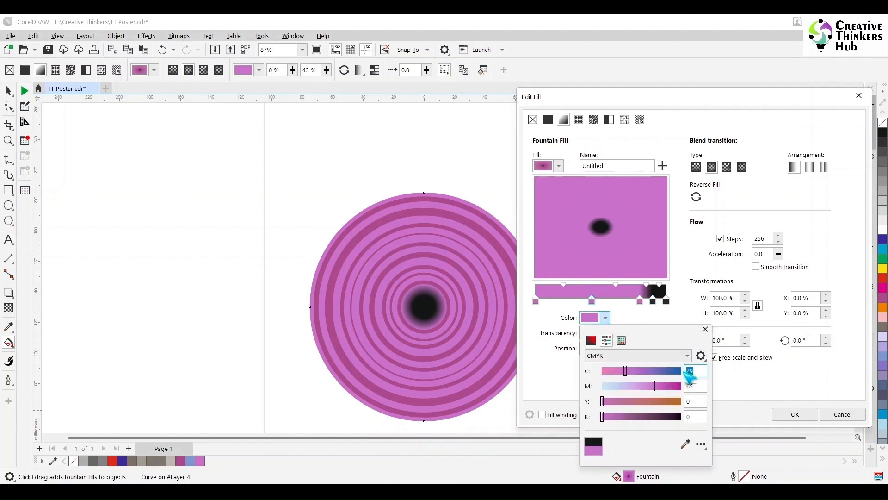
{"action": "type", "text": "15"}
{"action": "key", "text": "Tab"}
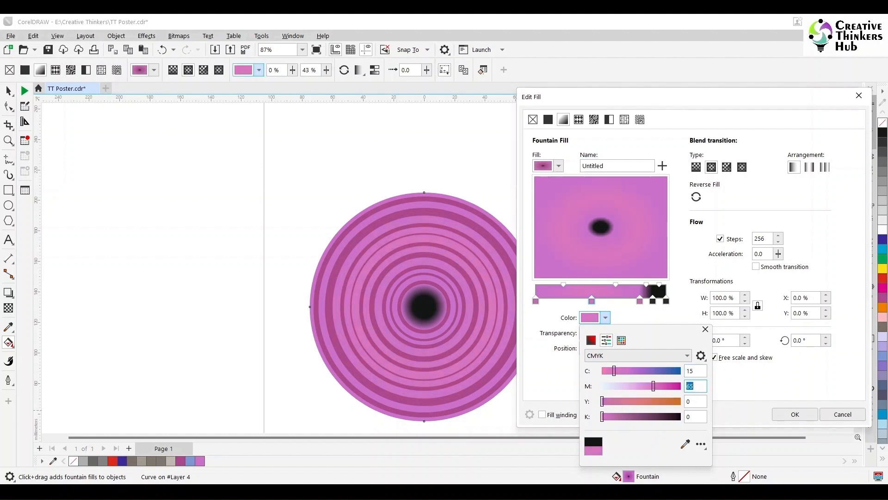
{"action": "type", "text": "33"}
{"action": "key", "text": "Tab"}
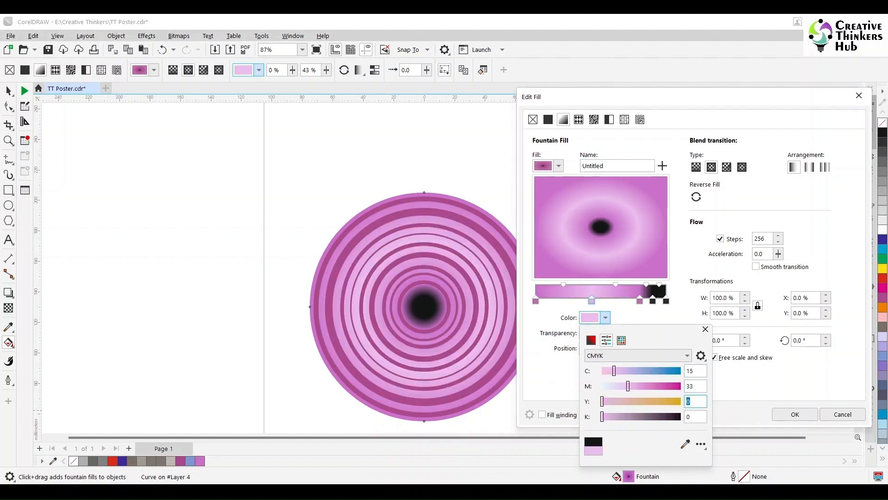
- Change the 43% stop's colour to C20 M44 Y0 K0 and apply the edited fountain fill
{"action": "left_click", "coordinate": [695, 370]}
{"action": "type", "text": "20"}
{"action": "key", "text": "Tab"}
{"action": "type", "text": "44"}
{"action": "key", "text": "Tab"}
{"action": "left_click", "coordinate": [705, 329]}
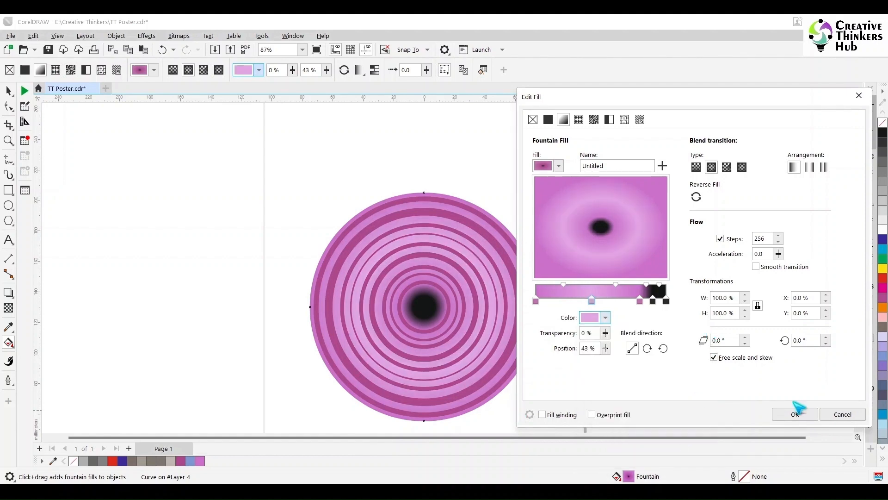
{"action": "left_click", "coordinate": [796, 414]}
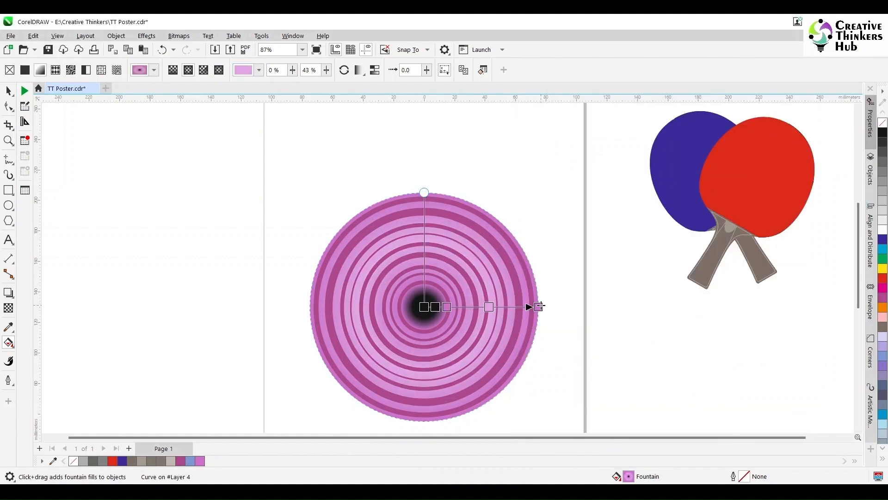
- Move the disc fountain fill's inner purple stop to 70% and the neighbouring black stop to 80%, then apply the fill
{"action": "key", "text": "space"}
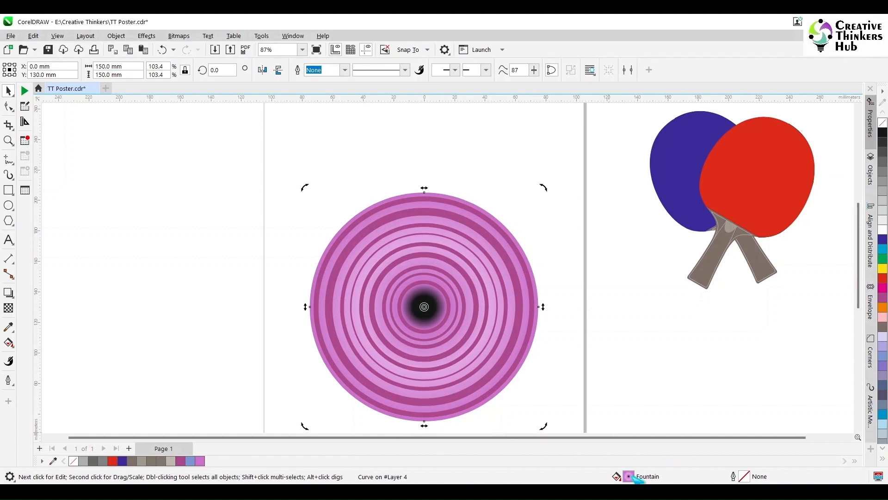
{"action": "double_click", "coordinate": [630, 476]}
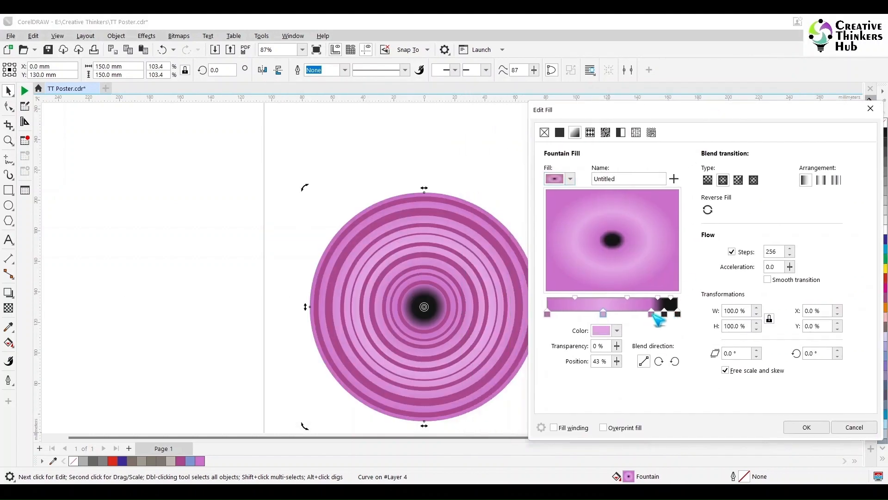
{"action": "left_click", "coordinate": [652, 314]}
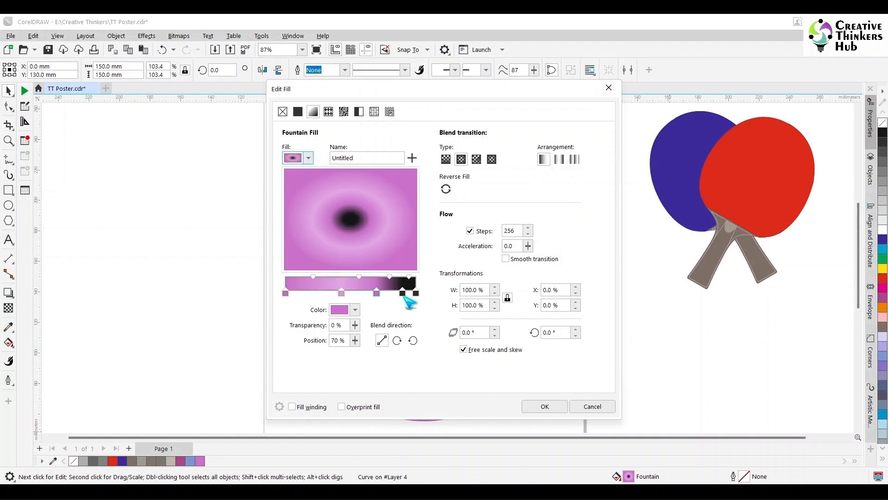
{"action": "left_click", "coordinate": [403, 293]}
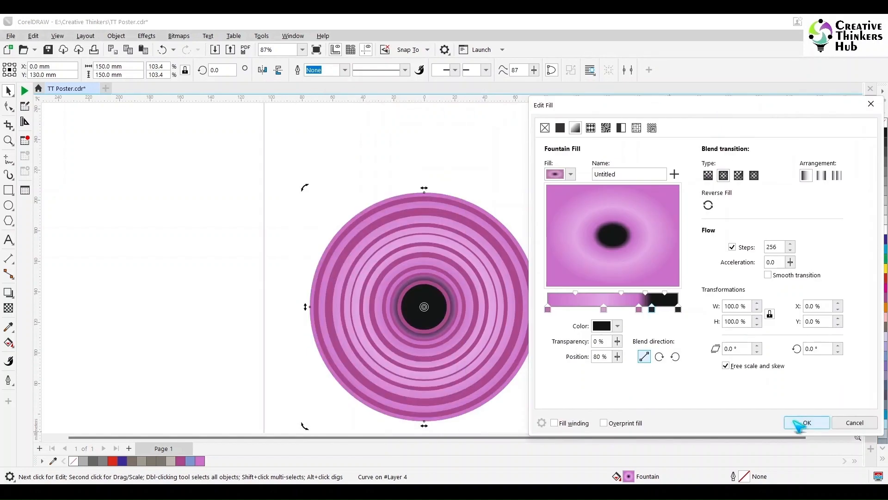
{"action": "left_click", "coordinate": [806, 422]}
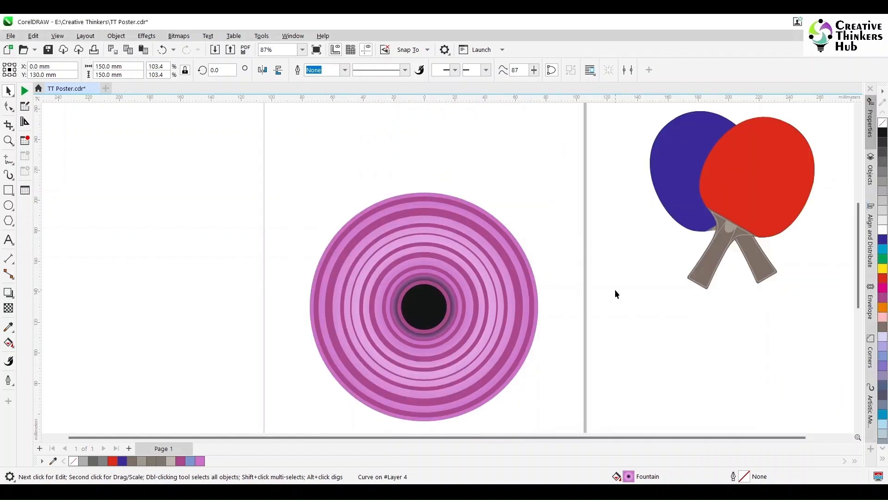
{"action": "left_click", "coordinate": [615, 292]}
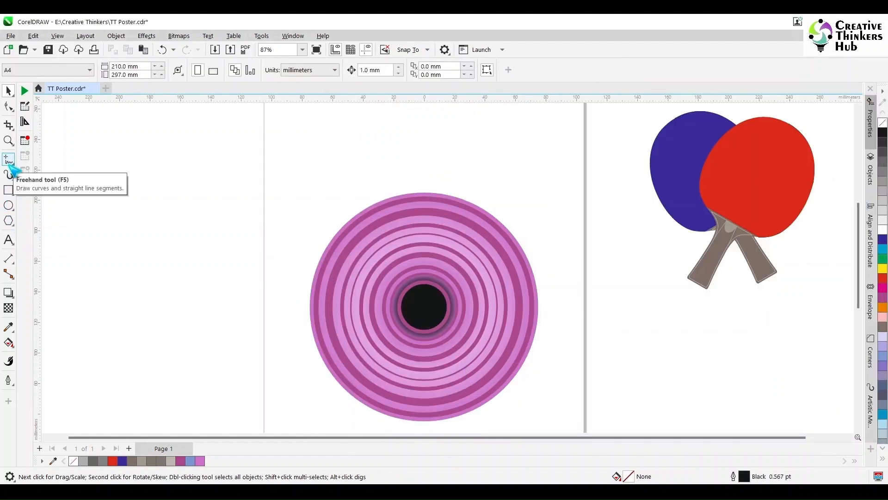
- Draw a closed four-sided light ray with straight segments, widening from the black centre to beyond the disc's upper-right rim
{"action": "left_click", "coordinate": [11, 165]}
{"action": "left_click", "coordinate": [40, 183]}
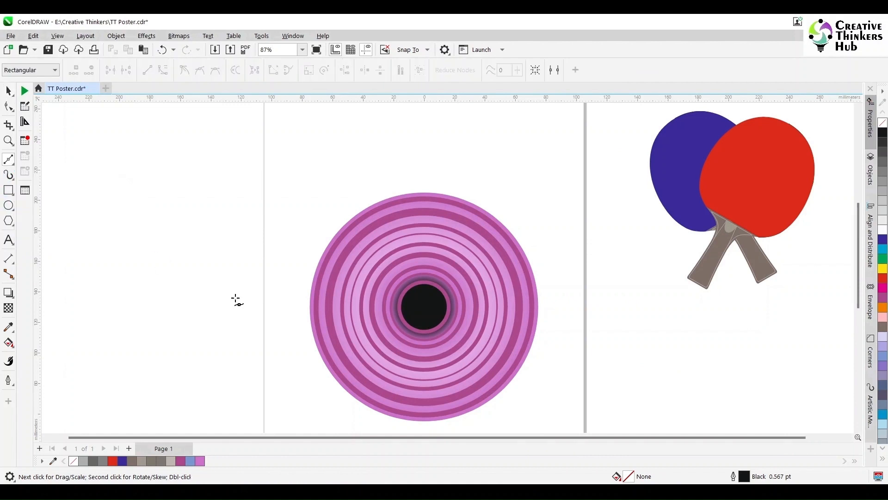
{"action": "left_click_drag", "start_coordinate": [419, 306], "coordinate": [575, 229]}
{"action": "left_click", "coordinate": [573, 228]}
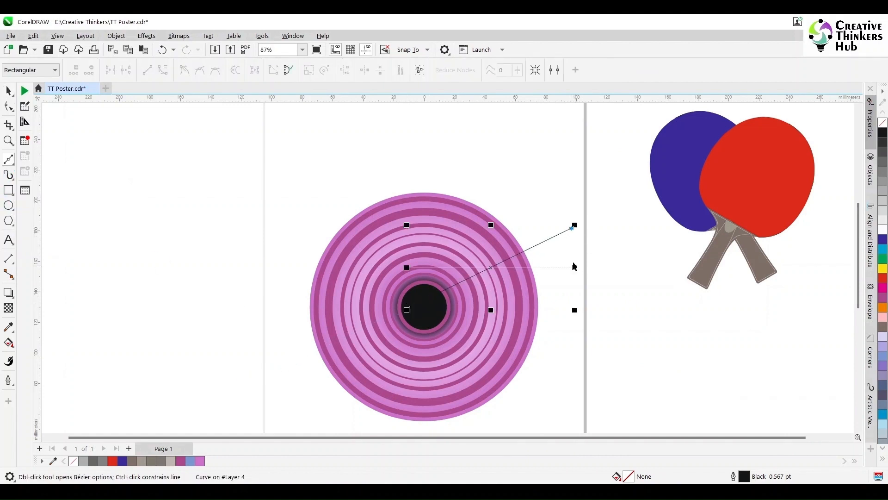
{"action": "left_click", "coordinate": [572, 262]}
{"action": "left_click", "coordinate": [447, 305]}
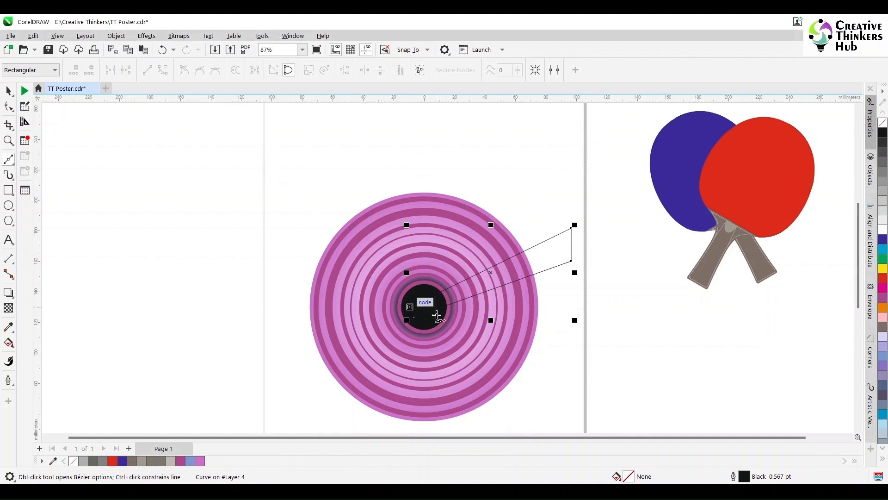
{"action": "left_click", "coordinate": [437, 315]}
- Fill the ray white, remove its outline and narrow it to about 80 mm wide
{"action": "left_click", "coordinate": [8, 91]}
{"action": "left_click", "coordinate": [883, 226]}
{"action": "right_click", "coordinate": [883, 122]}
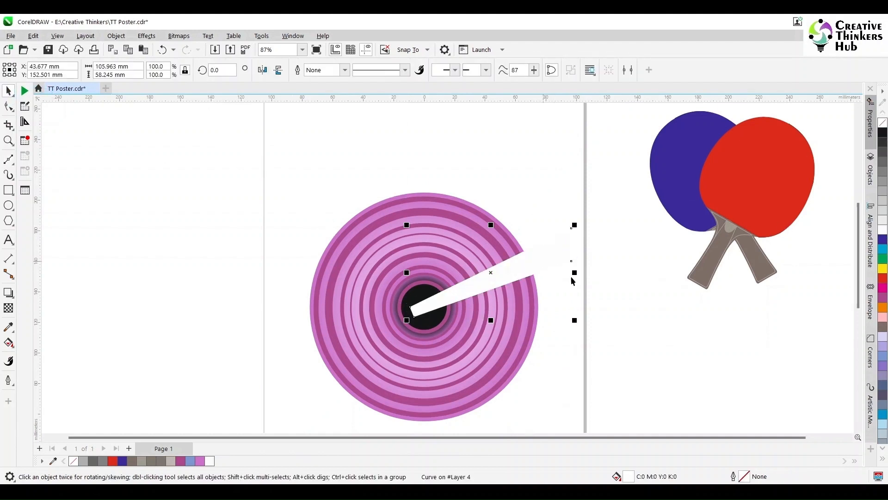
{"action": "left_click_drag", "start_coordinate": [573, 277], "coordinate": [533, 277]}
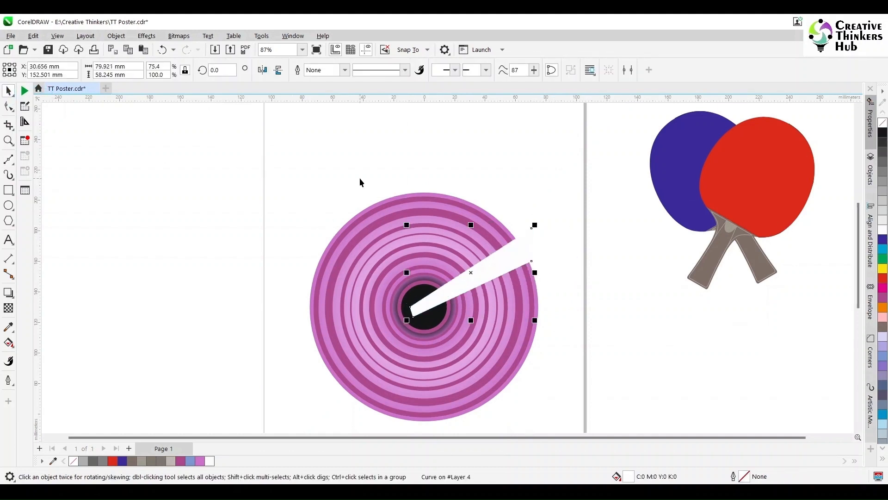
- Give the white ray a uniform transparency of 50 with the Screen merge mode
{"action": "left_click", "coordinate": [9, 308]}
{"action": "left_click", "coordinate": [148, 70]}
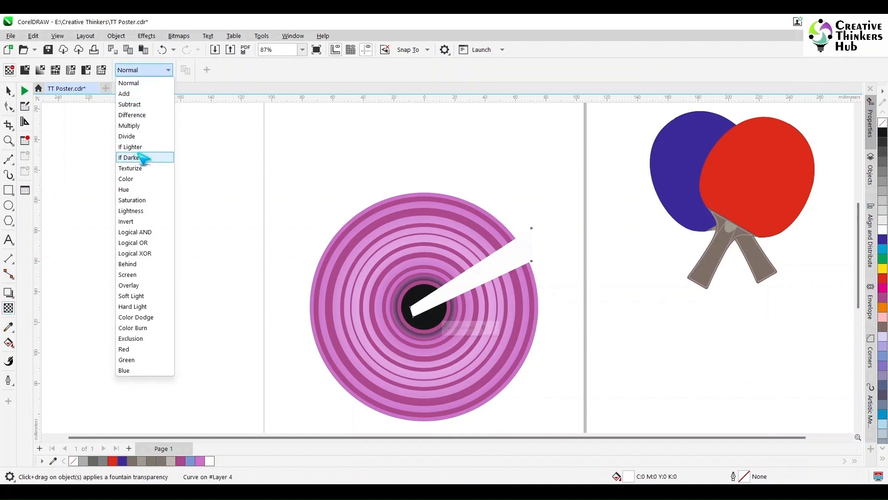
{"action": "left_click", "coordinate": [144, 126]}
{"action": "left_click", "coordinate": [148, 70]}
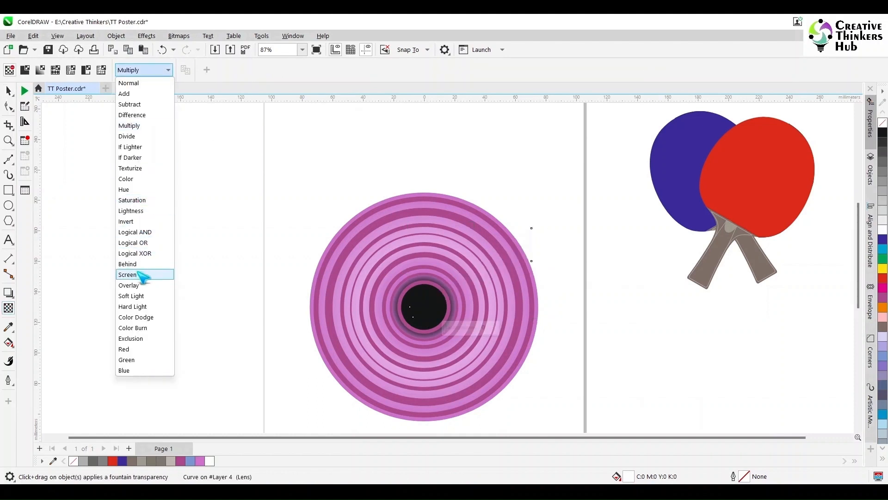
{"action": "left_click", "coordinate": [141, 276]}
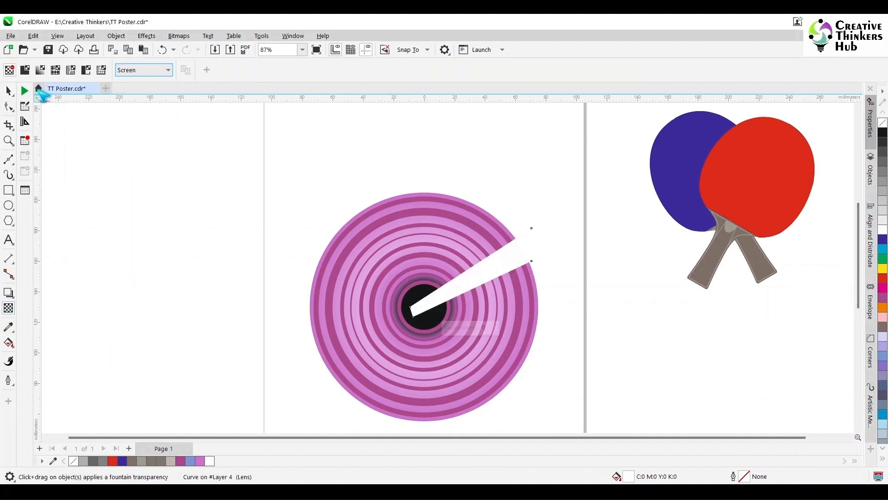
{"action": "left_click", "coordinate": [25, 70]}
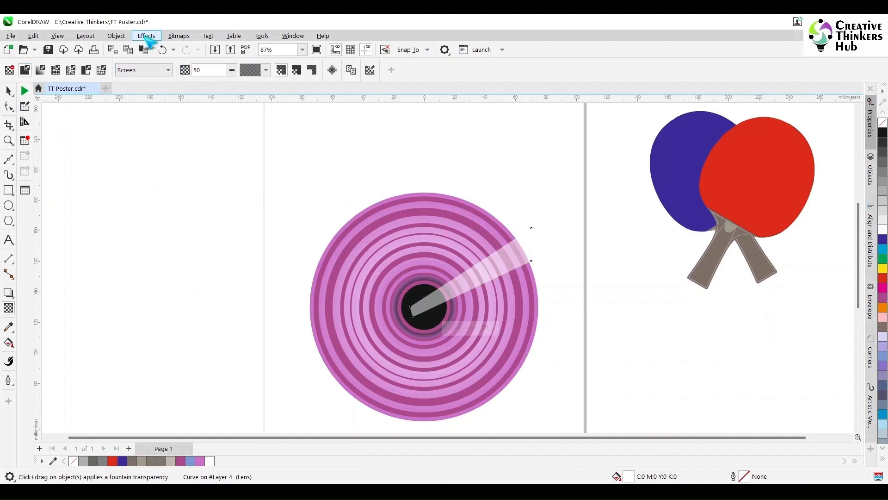
- Apply a Gaussian Blur with a radius of 22.5 pixels to the ray
{"action": "left_click", "coordinate": [147, 36]}
{"action": "mouse_move", "coordinate": [167, 97]}
{"action": "left_click", "coordinate": [257, 143]}
{"action": "left_click_drag", "start_coordinate": [441, 219], "coordinate": [232, 185]}
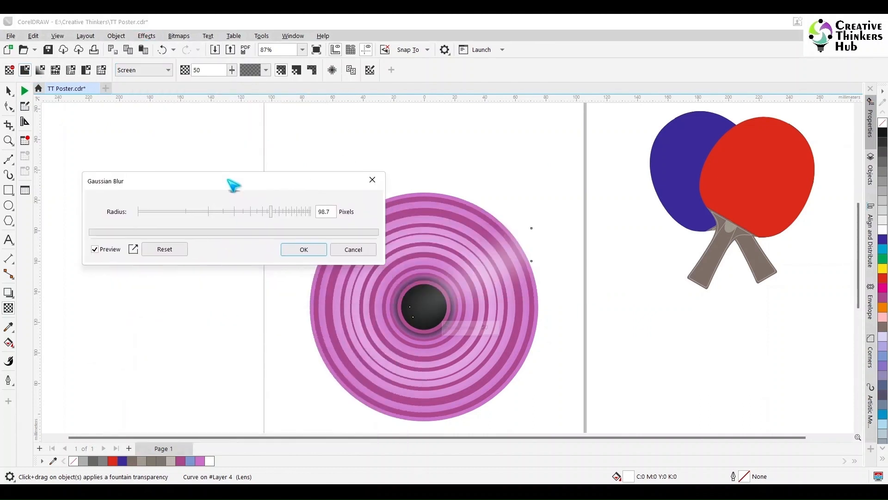
{"action": "left_click_drag", "start_coordinate": [270, 212], "coordinate": [212, 216]}
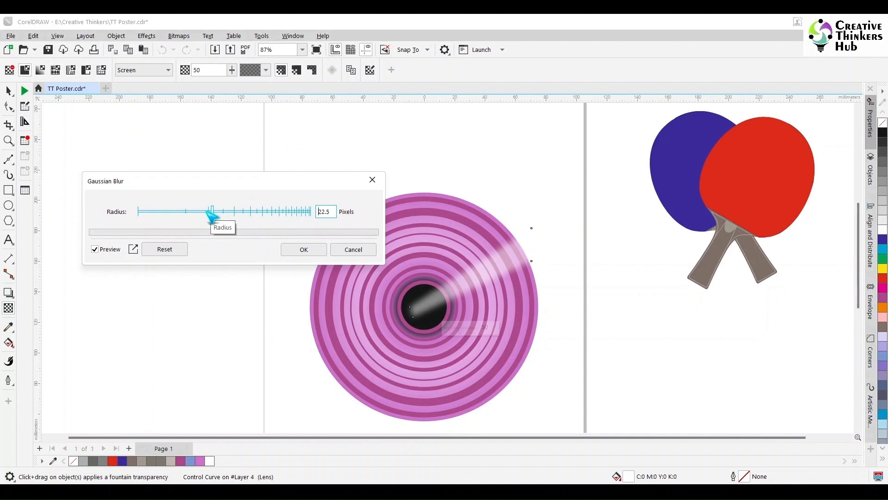
{"action": "left_click", "coordinate": [304, 249]}
- Move the ray's inner end to the black disc's centre and delete one inner node so the ray tapers to a point
{"action": "left_click", "coordinate": [8, 91]}
{"action": "left_click", "coordinate": [412, 311]}
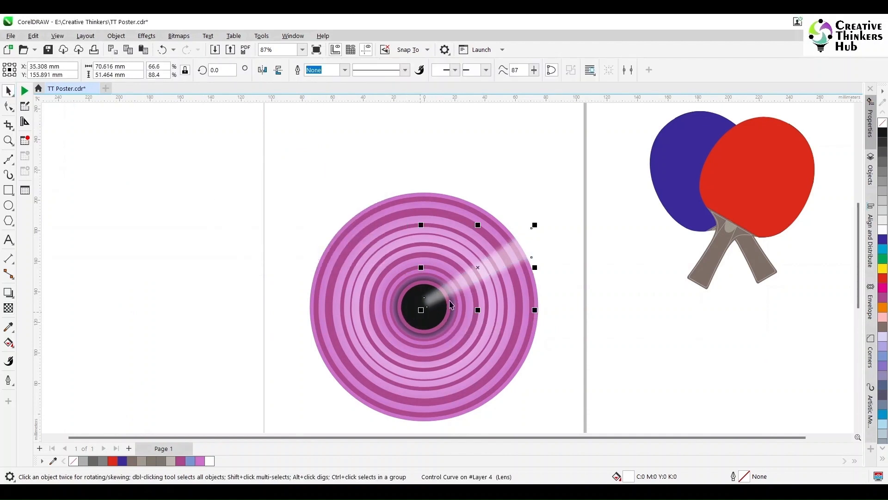
{"action": "key", "text": "F10"}
{"action": "key", "text": "ctrl+z"}
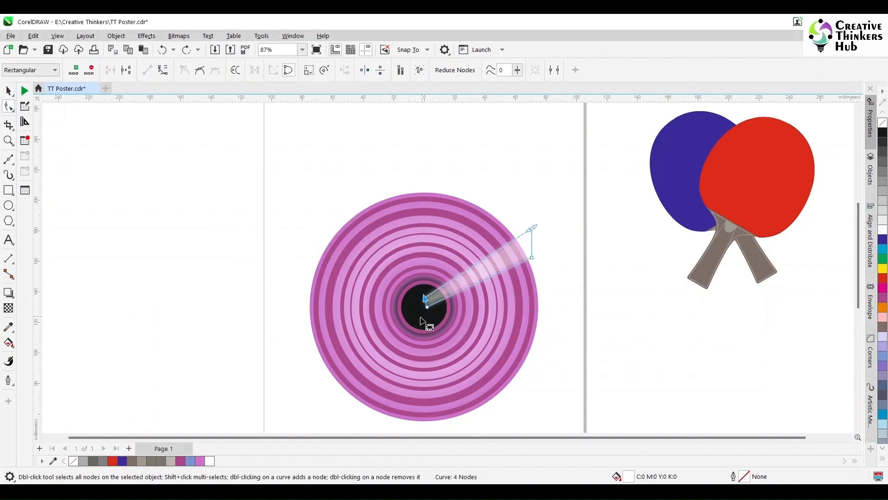
{"action": "left_click_drag", "start_coordinate": [419, 316], "coordinate": [436, 304]}
{"action": "key", "text": "Delete"}
{"action": "left_click", "coordinate": [7, 90]}
{"action": "left_click", "coordinate": [7, 107]}
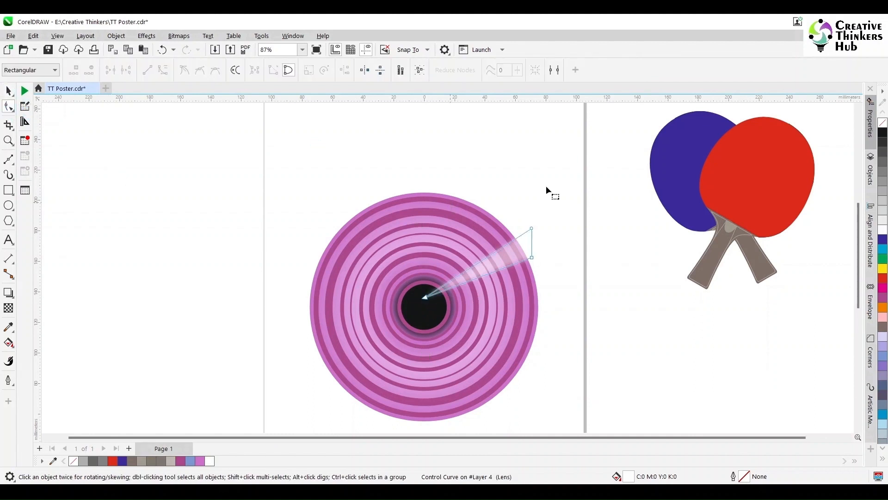
{"action": "left_click_drag", "start_coordinate": [547, 188], "coordinate": [425, 307]}
{"action": "left_click", "coordinate": [565, 263]}
{"action": "left_click", "coordinate": [9, 90]}
{"action": "left_click", "coordinate": [174, 180]}
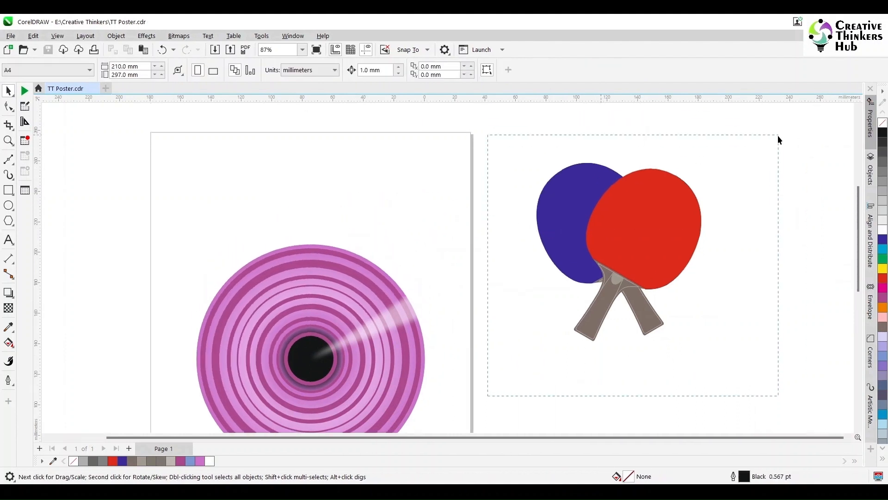
- Group the crossed paddles, place them over the disc's centre and scale the group to about 74 by 80 mm
{"action": "left_click_drag", "start_coordinate": [525, 348], "coordinate": [621, 252]}
{"action": "left_click_drag", "start_coordinate": [586, 290], "coordinate": [301, 348]}
{"action": "key", "text": "ctrl+g"}
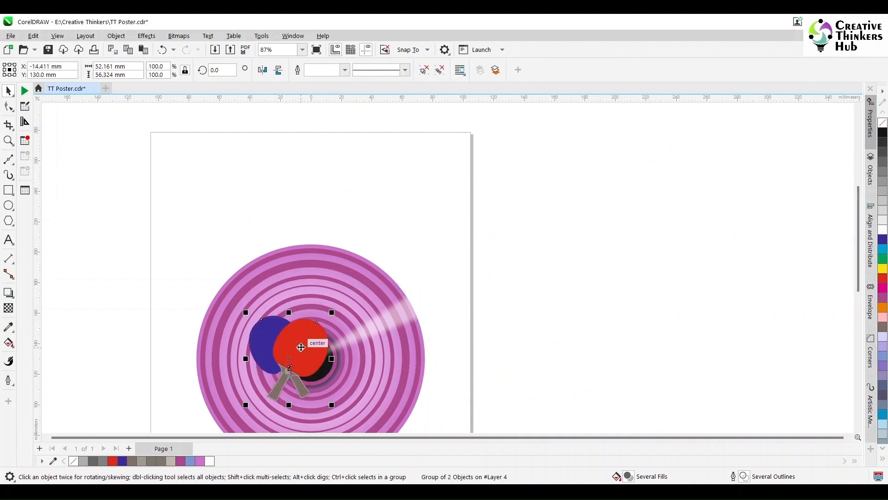
{"action": "key", "text": "F4"}
{"action": "left_click_drag", "start_coordinate": [476, 332], "coordinate": [500, 357]}
{"action": "left_click_drag", "start_coordinate": [459, 266], "coordinate": [462, 259]}
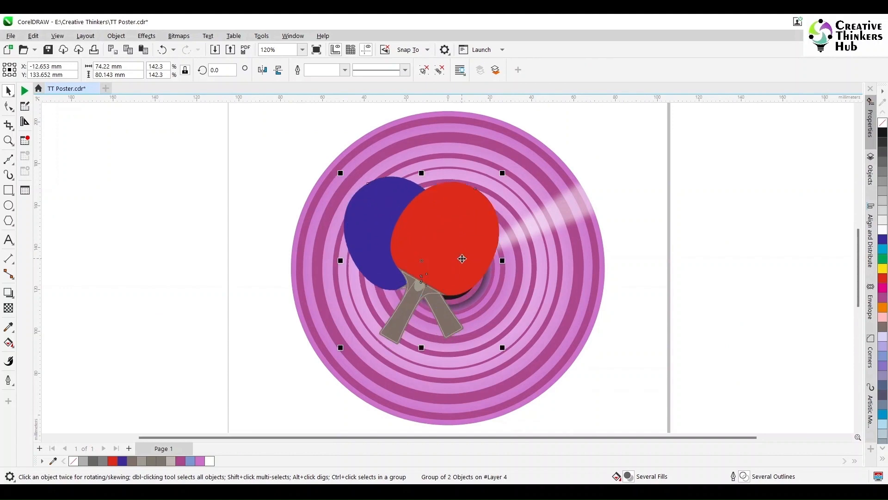
- Place a copy of the ring group over the page's right edge, ungroup it and merge the rings into one curve
{"action": "left_click", "coordinate": [580, 262]}
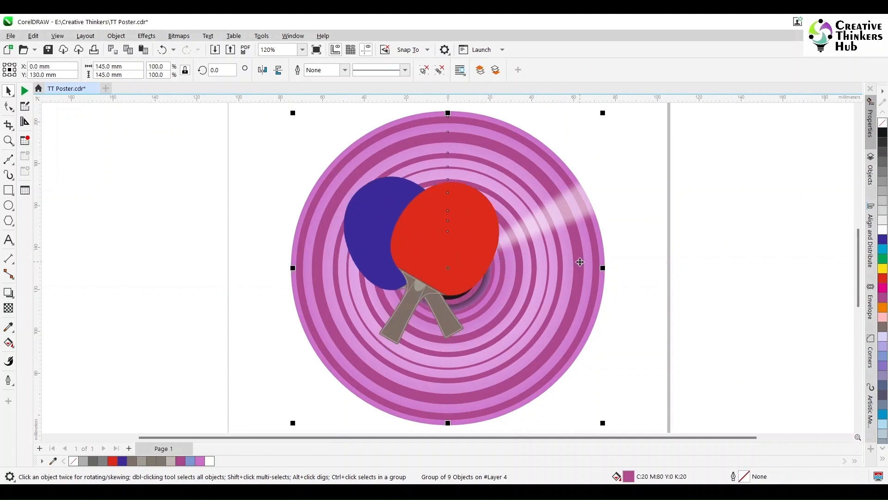
{"action": "left_click_drag", "start_coordinate": [580, 262], "coordinate": [796, 235]}
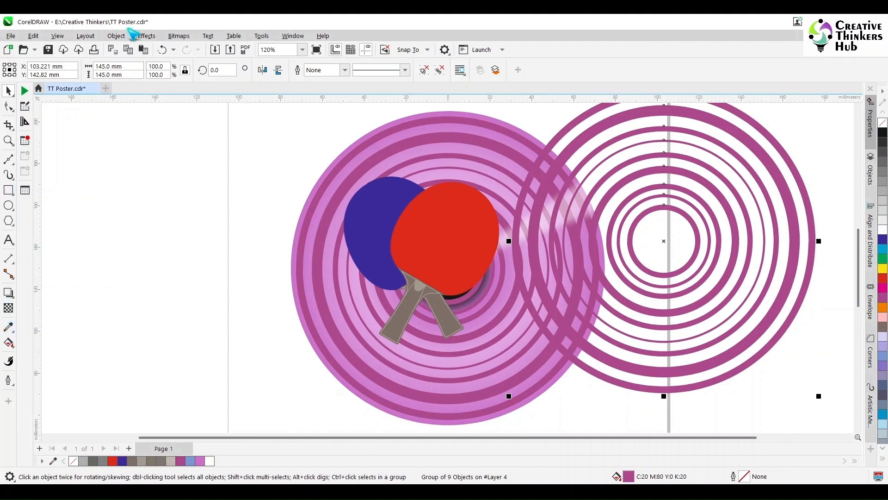
{"action": "left_click", "coordinate": [58, 36]}
{"action": "left_click", "coordinate": [424, 70]}
{"action": "left_click", "coordinate": [424, 70]}
{"action": "left_click", "coordinate": [320, 70]}
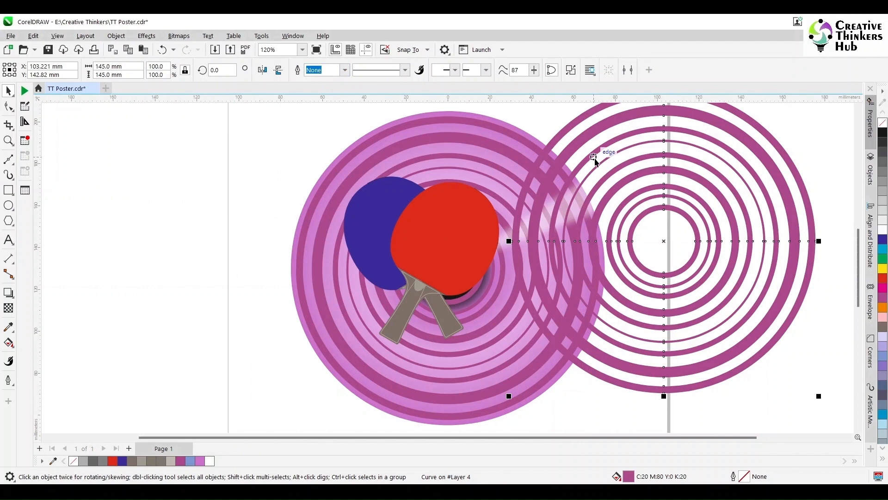
- Add a perspective to the copied rings and shift its four corners to distort them into slanted ovals
{"action": "left_click", "coordinate": [116, 35]}
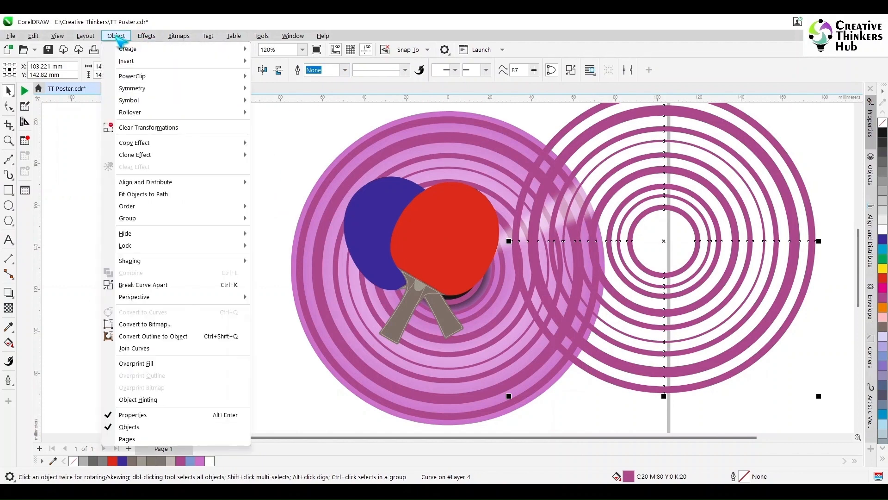
{"action": "mouse_move", "coordinate": [232, 296]}
{"action": "left_click", "coordinate": [290, 298]}
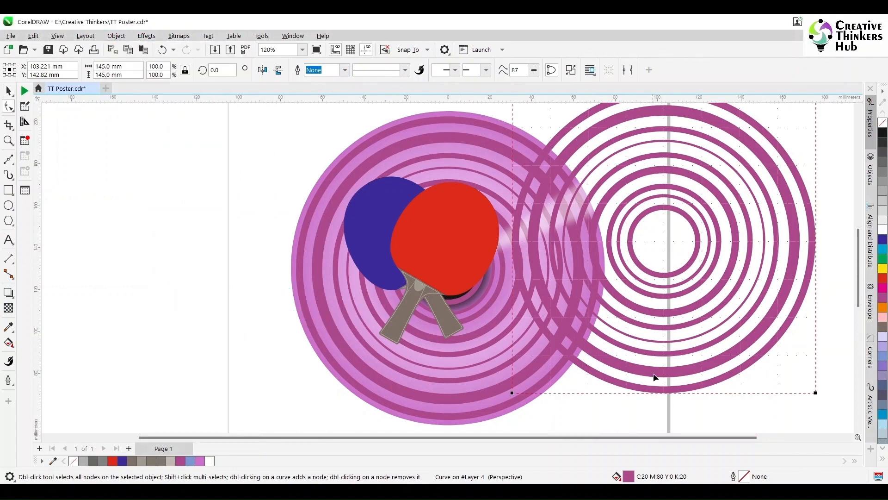
{"action": "scroll", "coordinate": [827, 136], "scroll_direction": "down", "scroll_amount": 1}
{"action": "left_click_drag", "start_coordinate": [465, 437], "coordinate": [852, 438]}
{"action": "left_click_drag", "start_coordinate": [577, 264], "coordinate": [594, 188]}
{"action": "left_click_drag", "start_coordinate": [427, 113], "coordinate": [371, 150]}
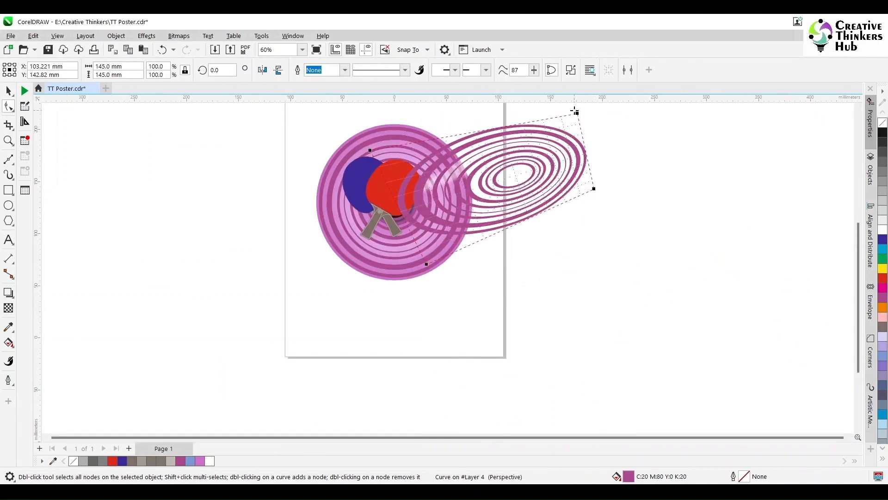
{"action": "left_click_drag", "start_coordinate": [578, 113], "coordinate": [521, 121]}
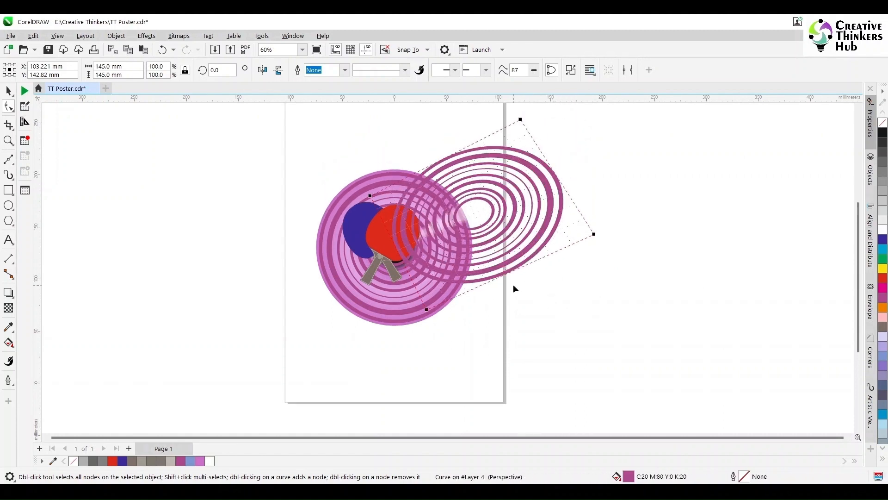
{"action": "left_click_drag", "start_coordinate": [426, 309], "coordinate": [416, 280]}
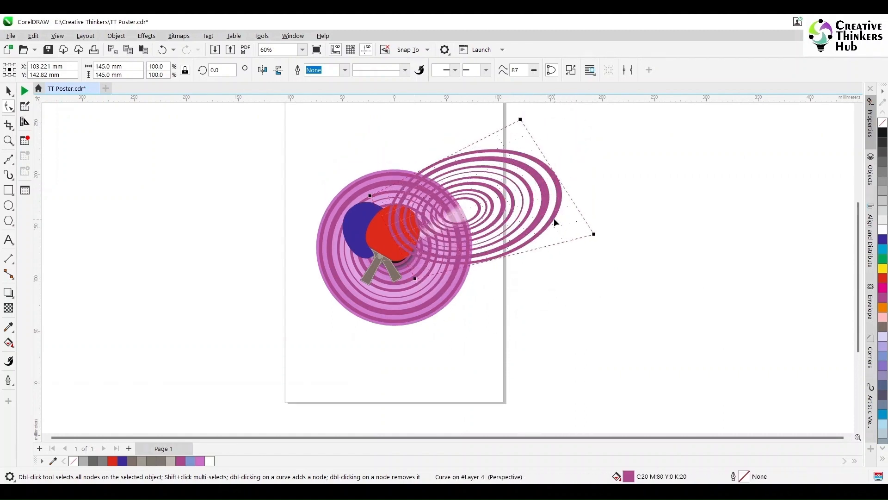
- Stretch the perspective's far left corner beyond the disc and pull in the other corners so the rings converge over the paddles
{"action": "left_click_drag", "start_coordinate": [520, 120], "coordinate": [489, 132]}
{"action": "mouse_move", "coordinate": [594, 234]}
{"action": "left_mouse_down"}
{"action": "mouse_move", "coordinate": [578, 236]}
{"action": "mouse_move", "coordinate": [586, 231]}
{"action": "left_mouse_up"}
{"action": "left_click_drag", "start_coordinate": [415, 280], "coordinate": [360, 293]}
{"action": "key", "text": "ctrl+z"}
{"action": "left_click_drag", "start_coordinate": [371, 196], "coordinate": [294, 231]}
{"action": "left_click_drag", "start_coordinate": [416, 281], "coordinate": [398, 274]}
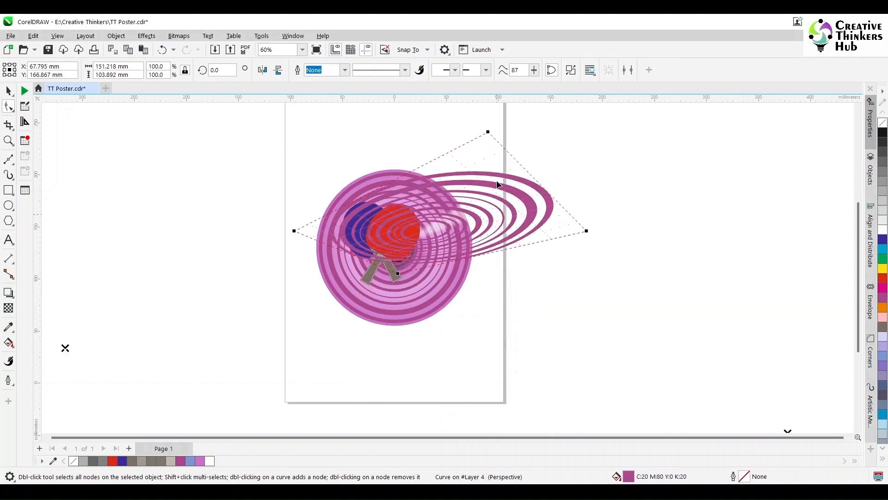
- Reshape the rings' perspective, pulling its left corner in to the disc's edge and its two right corners closer to the page's right edge
{"action": "left_click_drag", "start_coordinate": [488, 132], "coordinate": [543, 112]}
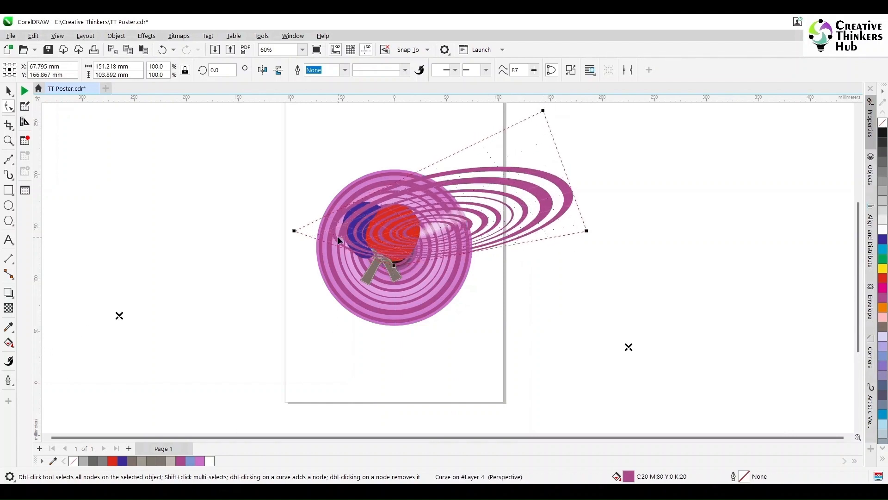
{"action": "left_click_drag", "start_coordinate": [295, 231], "coordinate": [317, 231]}
{"action": "scroll", "coordinate": [541, 118], "scroll_direction": "up", "scroll_amount": 2}
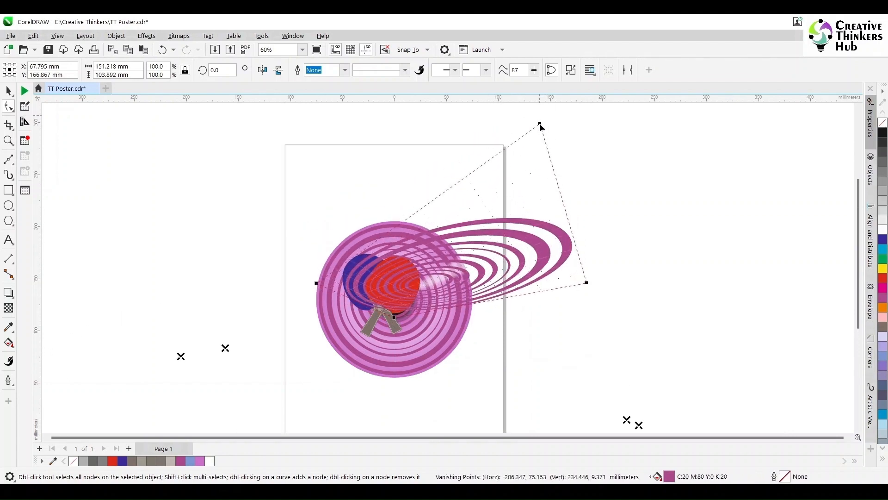
{"action": "left_click_drag", "start_coordinate": [588, 284], "coordinate": [616, 285]}
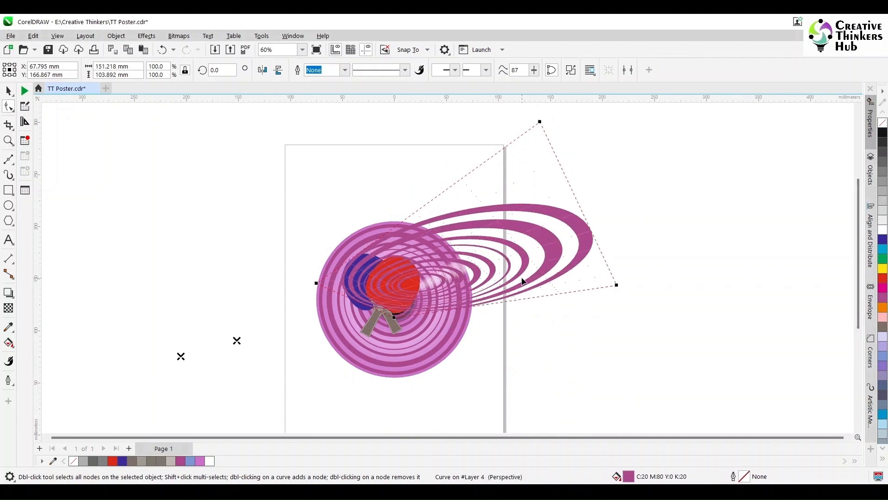
{"action": "left_click_drag", "start_coordinate": [539, 121], "coordinate": [494, 150]}
{"action": "left_click_drag", "start_coordinate": [616, 284], "coordinate": [560, 310]}
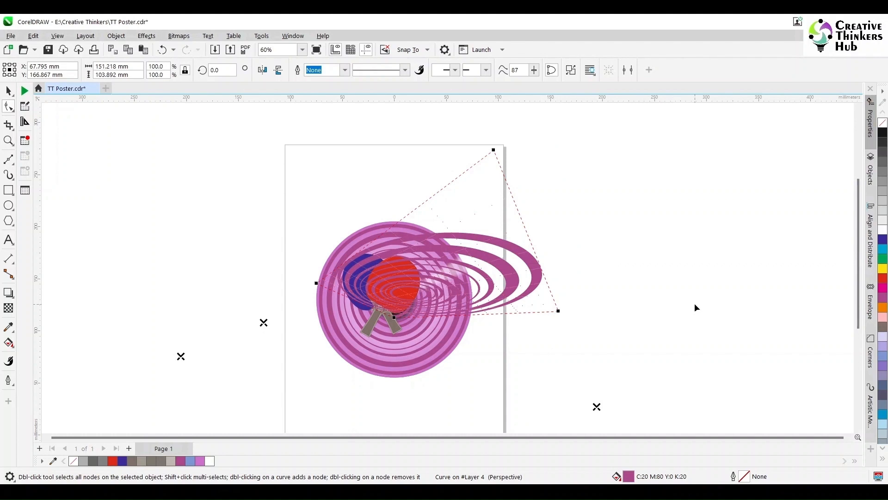
{"action": "left_click", "coordinate": [8, 91]}
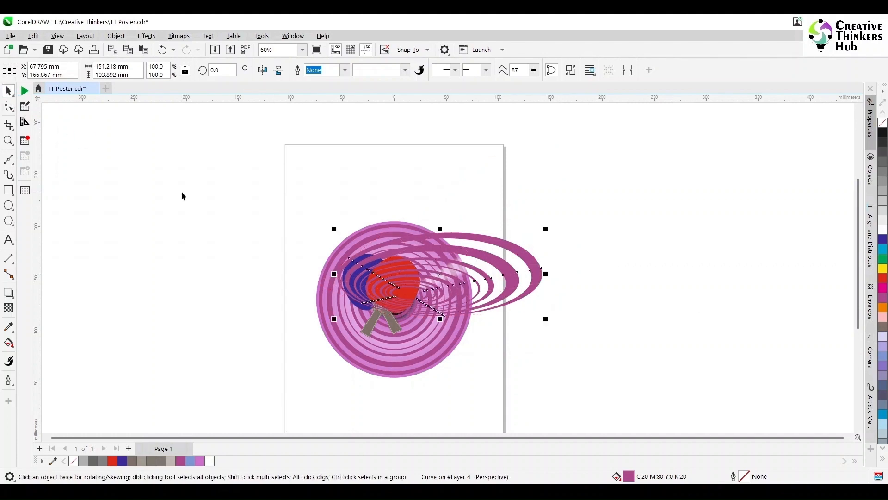
{"action": "left_click", "coordinate": [182, 193]}
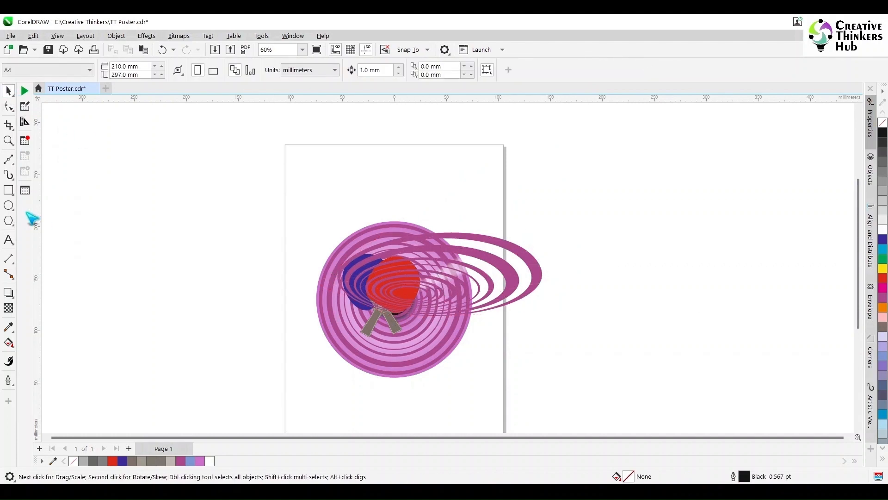
- Apply a linear fountain transparency to the distorted rings, fading from opaque near the disc's right edge to 100% transparent over the red paddle
{"action": "left_click", "coordinate": [508, 275]}
{"action": "left_click", "coordinate": [9, 307]}
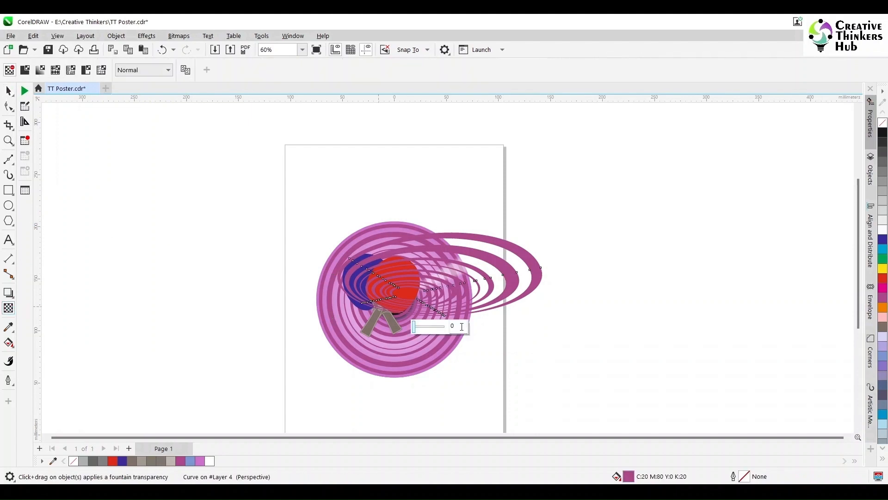
{"action": "left_click_drag", "start_coordinate": [445, 282], "coordinate": [462, 290]}
{"action": "left_click_drag", "start_coordinate": [405, 296], "coordinate": [396, 292]}
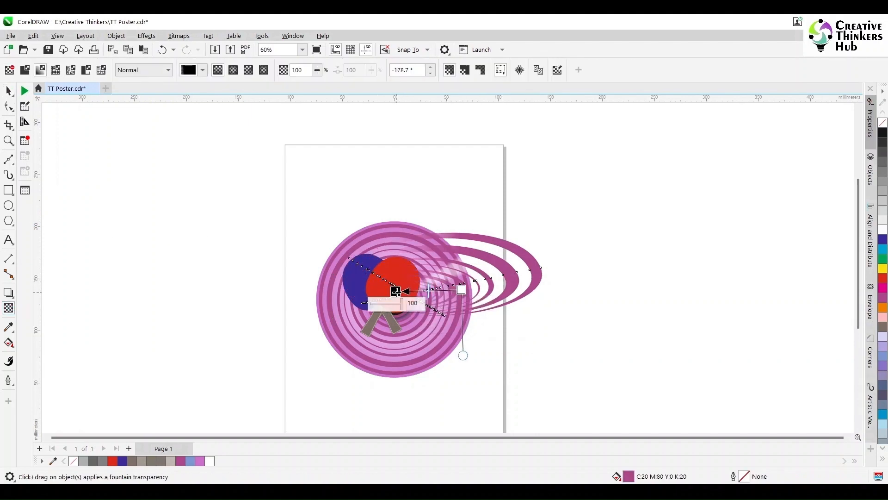
{"action": "left_click_drag", "start_coordinate": [461, 290], "coordinate": [467, 292]}
{"action": "key", "text": "space"}
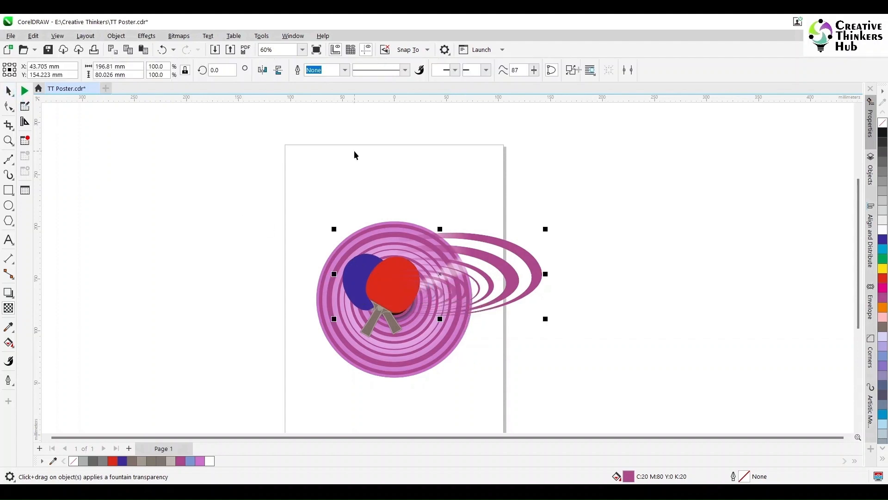
{"action": "left_click", "coordinate": [119, 201]}
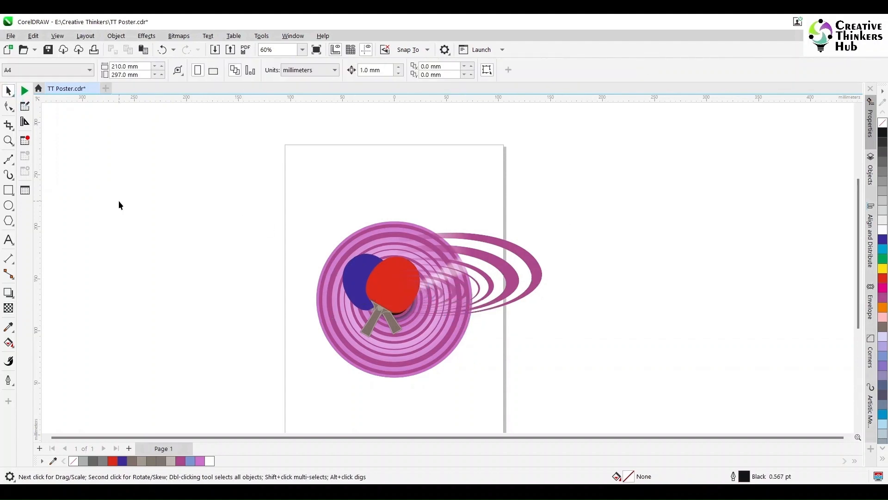
- Shift the rings' transparency so it starts at the red paddle's left edge and turns opaque just beyond its right edge
{"action": "left_click", "coordinate": [536, 277]}
{"action": "key", "text": "space"}
{"action": "left_click_drag", "start_coordinate": [397, 291], "coordinate": [372, 287]}
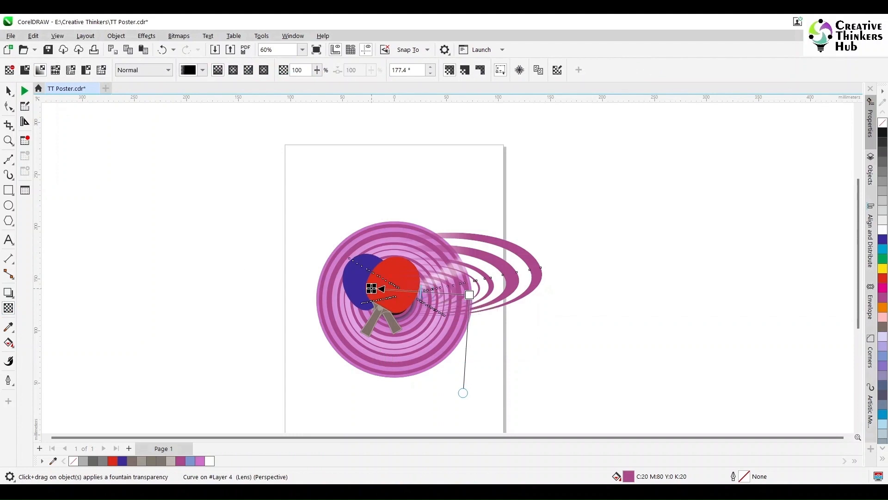
{"action": "left_click_drag", "start_coordinate": [466, 395], "coordinate": [469, 294]}
{"action": "left_click_drag", "start_coordinate": [431, 346], "coordinate": [473, 339]}
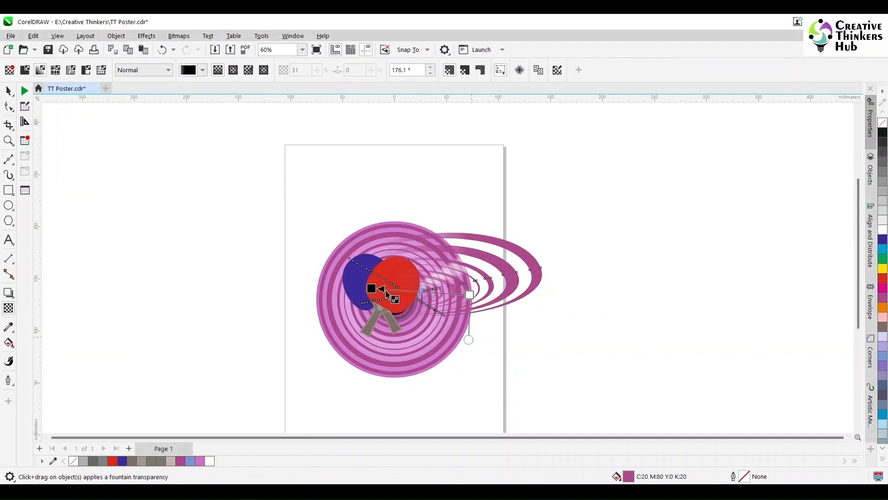
{"action": "left_click_drag", "start_coordinate": [372, 288], "coordinate": [377, 294]}
{"action": "left_click_drag", "start_coordinate": [470, 294], "coordinate": [442, 291]}
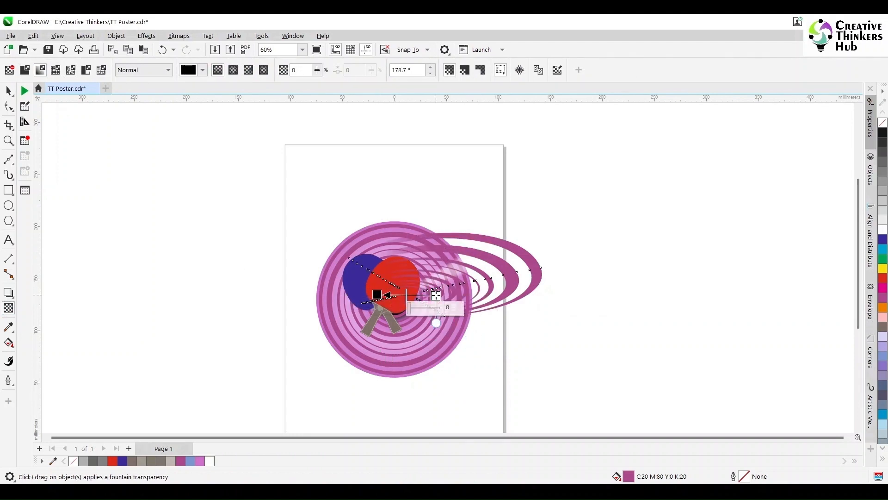
{"action": "key", "text": "space"}
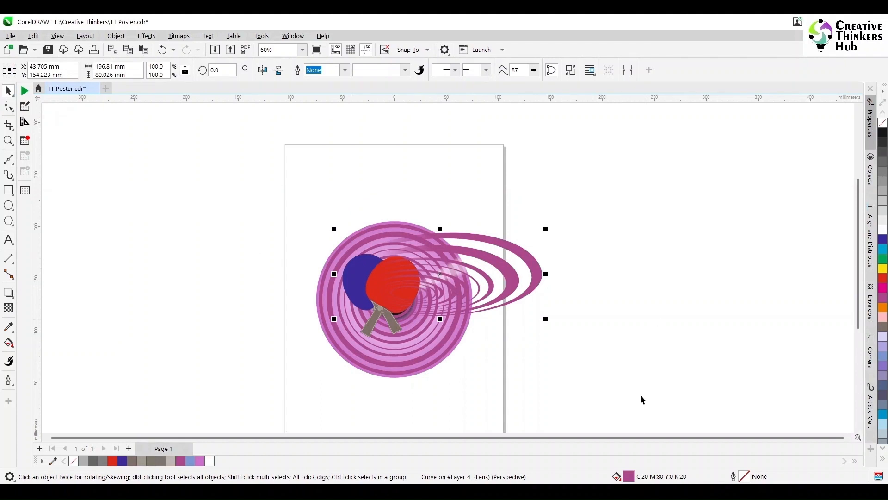
- Change the distorted rings' fill to a fountain fill and set its start colour to white
{"action": "left_click", "coordinate": [9, 342]}
{"action": "left_click", "coordinate": [46, 343]}
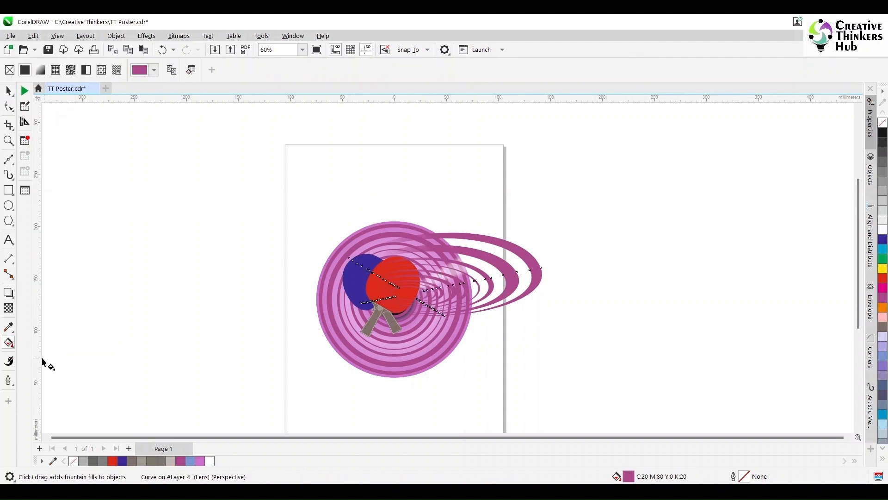
{"action": "double_click", "coordinate": [629, 476]}
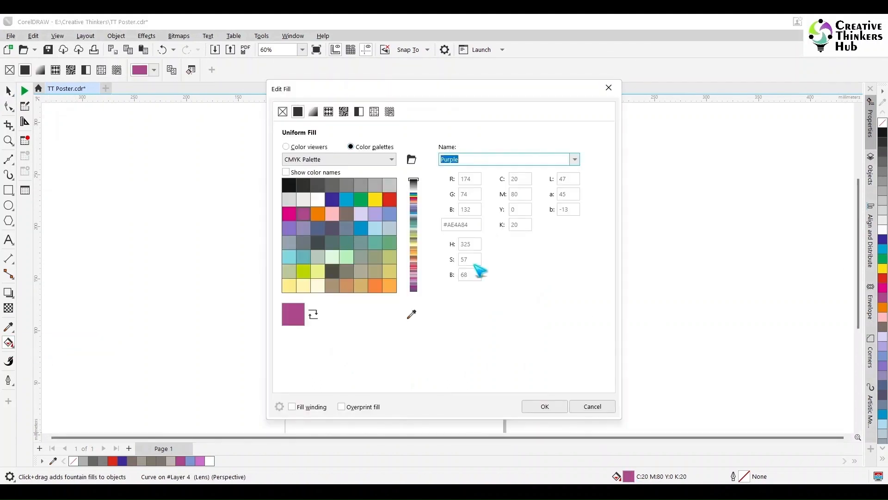
{"action": "left_click", "coordinate": [313, 115]}
{"action": "left_click_drag", "start_coordinate": [436, 92], "coordinate": [699, 88]}
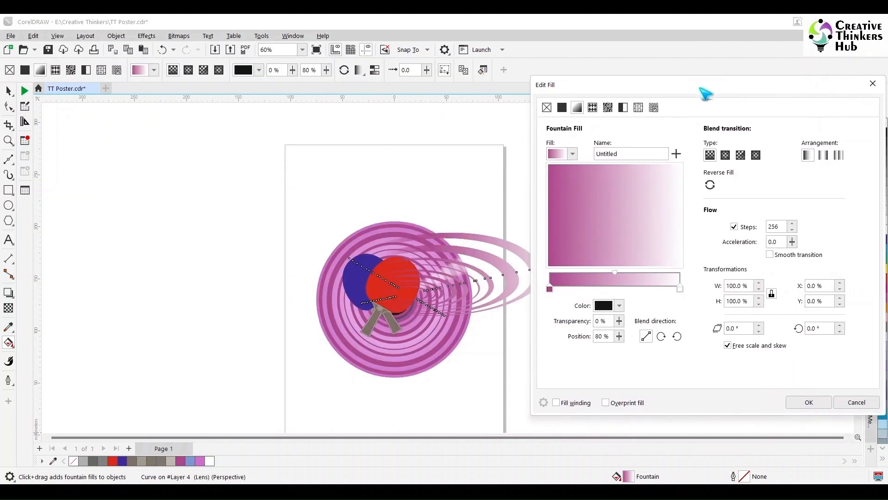
{"action": "left_click", "coordinate": [489, 278]}
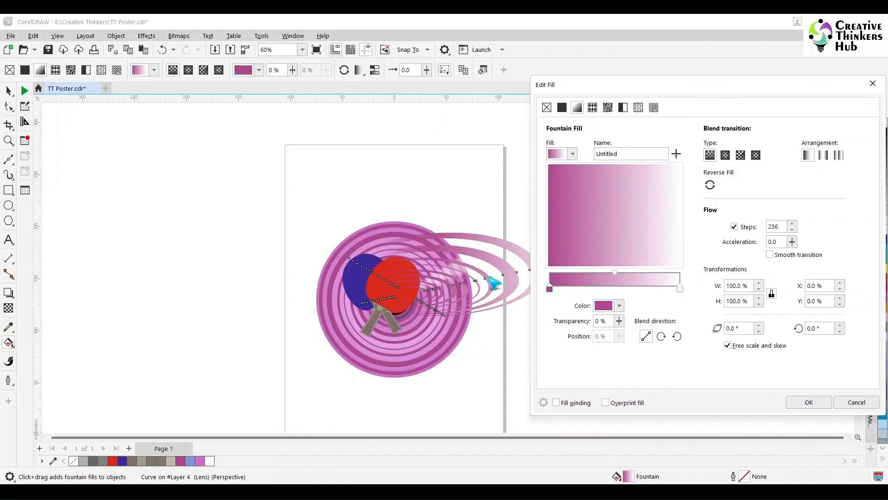
{"action": "left_click", "coordinate": [620, 306]}
{"action": "left_click", "coordinate": [636, 360]}
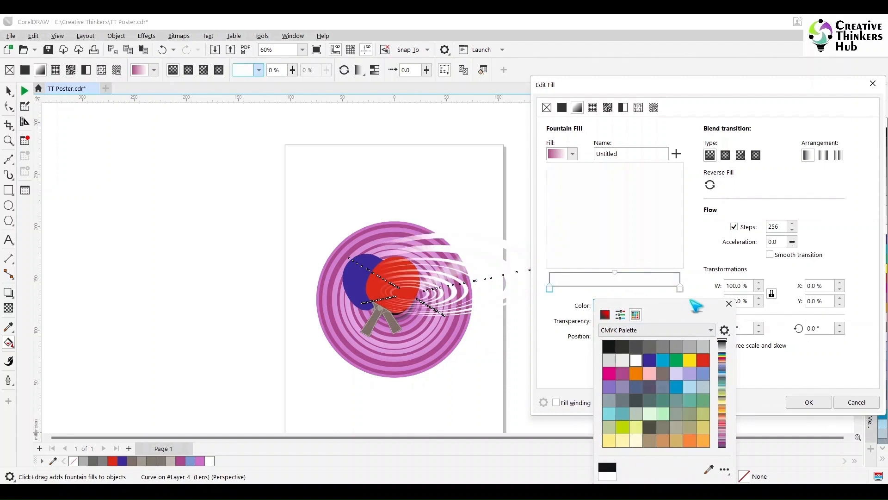
{"action": "left_click", "coordinate": [729, 303]}
- Set the fountain fill's end colour to purple, C20 M80 Y0 K20
{"action": "left_click", "coordinate": [679, 288]}
{"action": "left_click", "coordinate": [619, 306]}
{"action": "left_click", "coordinate": [658, 94]}
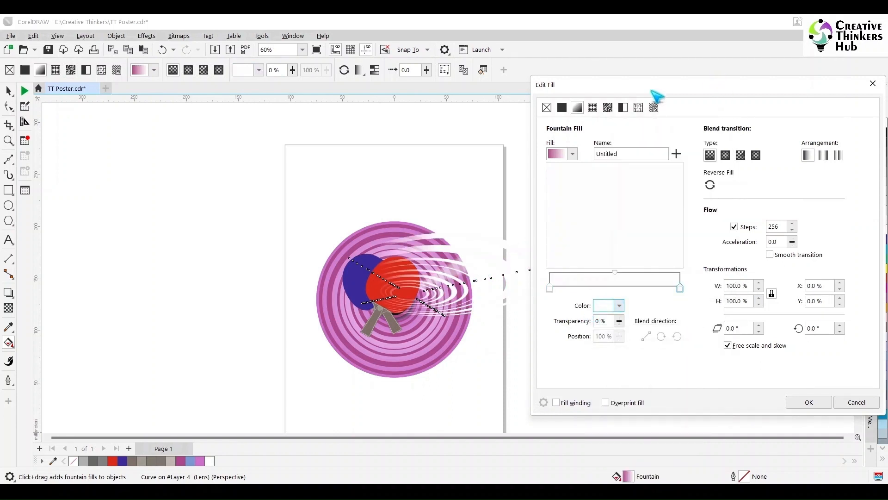
{"action": "left_click_drag", "start_coordinate": [687, 88], "coordinate": [631, 90]}
{"action": "left_click", "coordinate": [565, 309]}
{"action": "left_click", "coordinate": [642, 440]}
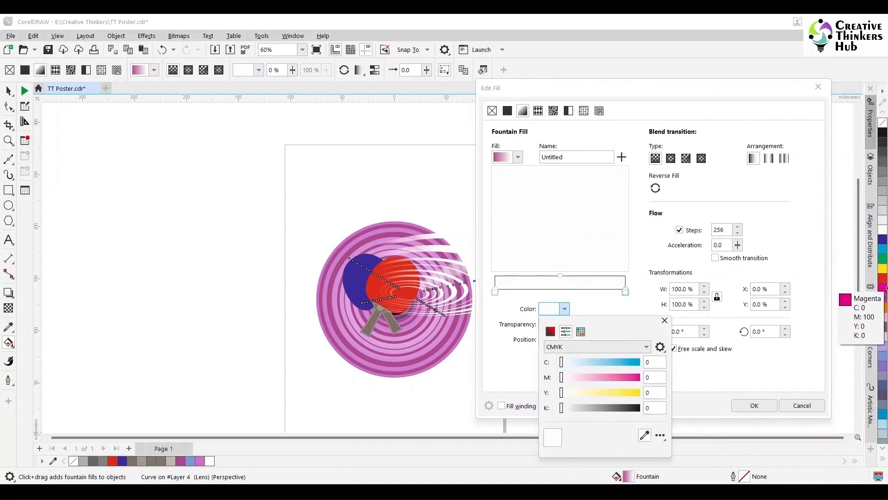
{"action": "left_click", "coordinate": [883, 298]}
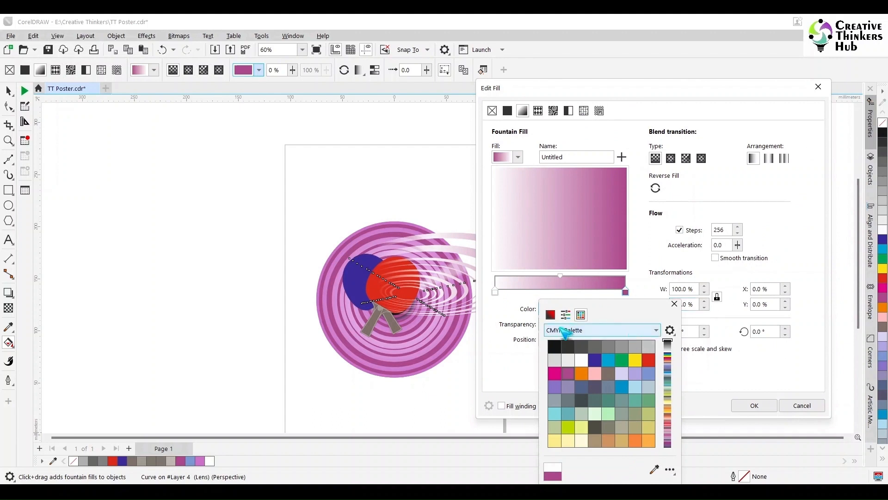
{"action": "left_click", "coordinate": [674, 303]}
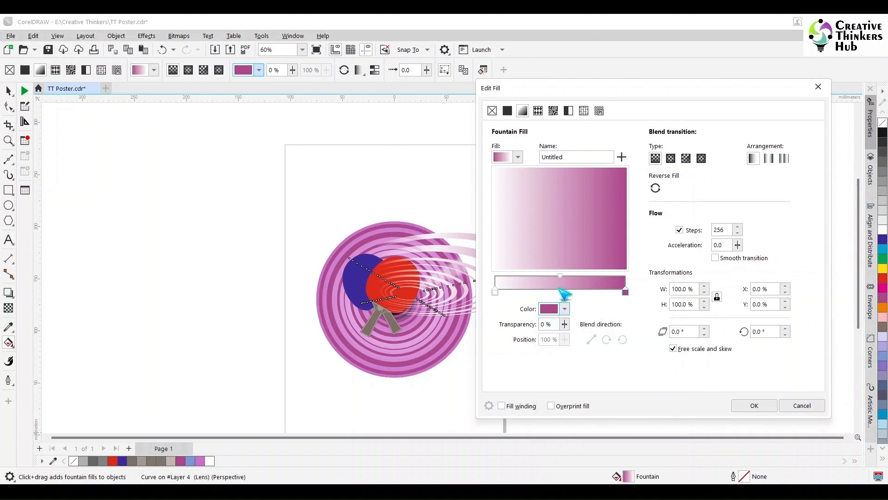
- Try the elliptical, conical and rectangular gradient types, return to linear and apply the fountain fill
{"action": "left_click", "coordinate": [672, 158]}
{"action": "left_click", "coordinate": [687, 158]}
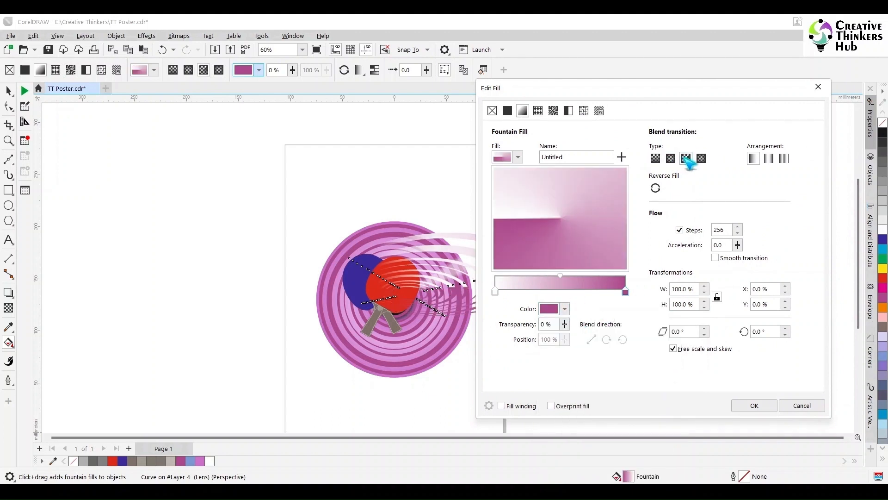
{"action": "left_click", "coordinate": [700, 158]}
{"action": "left_click", "coordinate": [656, 159]}
{"action": "left_click", "coordinate": [672, 158]}
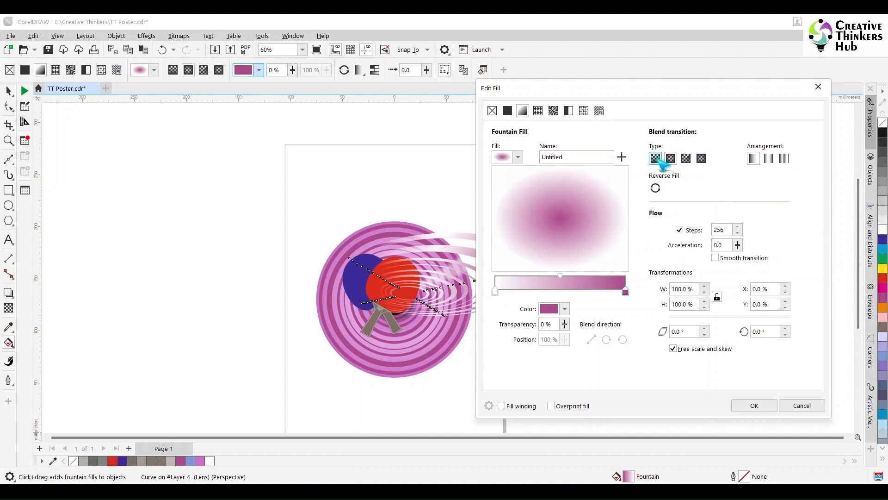
{"action": "left_click", "coordinate": [656, 158]}
{"action": "left_click", "coordinate": [755, 406]}
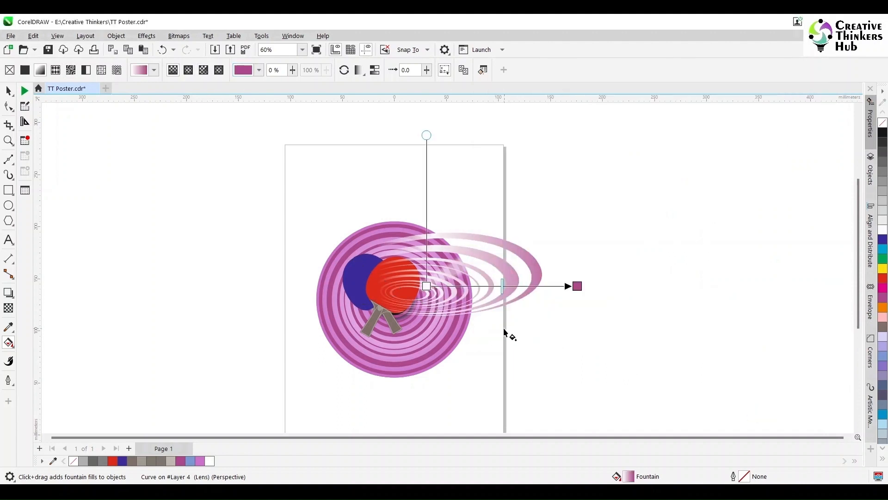
- Shorten the gradient so white starts at the red paddle's right side and purple ends near the page's right edge
{"action": "left_click_drag", "start_coordinate": [425, 285], "coordinate": [418, 291]}
{"action": "left_click_drag", "start_coordinate": [577, 286], "coordinate": [506, 293]}
{"action": "left_click_drag", "start_coordinate": [418, 290], "coordinate": [431, 293]}
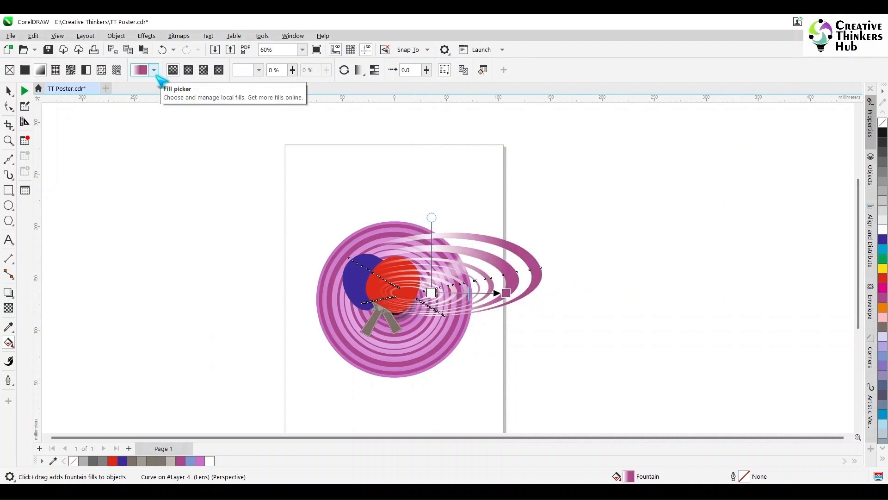
{"action": "left_click", "coordinate": [360, 70]}
{"action": "left_click", "coordinate": [364, 85]}
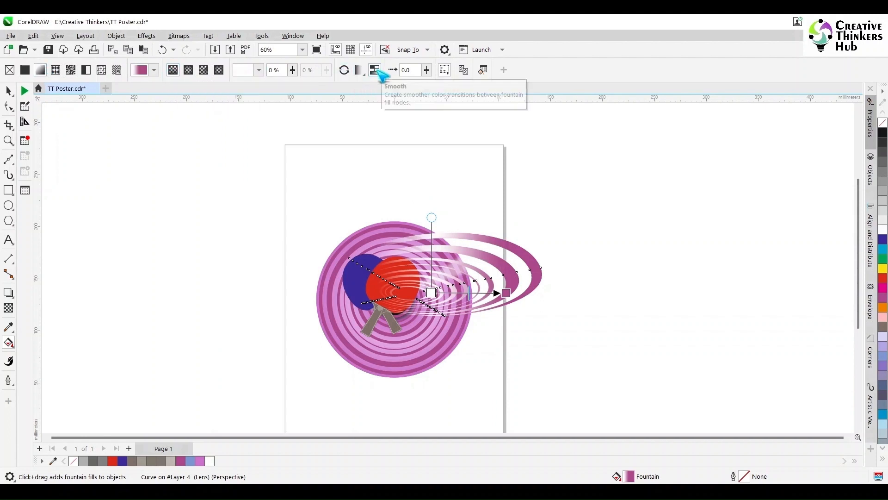
{"action": "left_click_drag", "start_coordinate": [432, 292], "coordinate": [411, 293]}
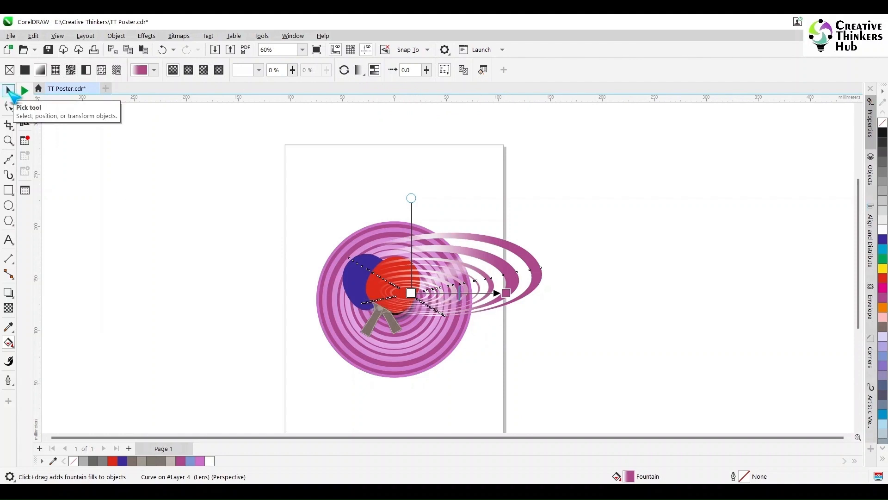
{"action": "left_click", "coordinate": [8, 90]}
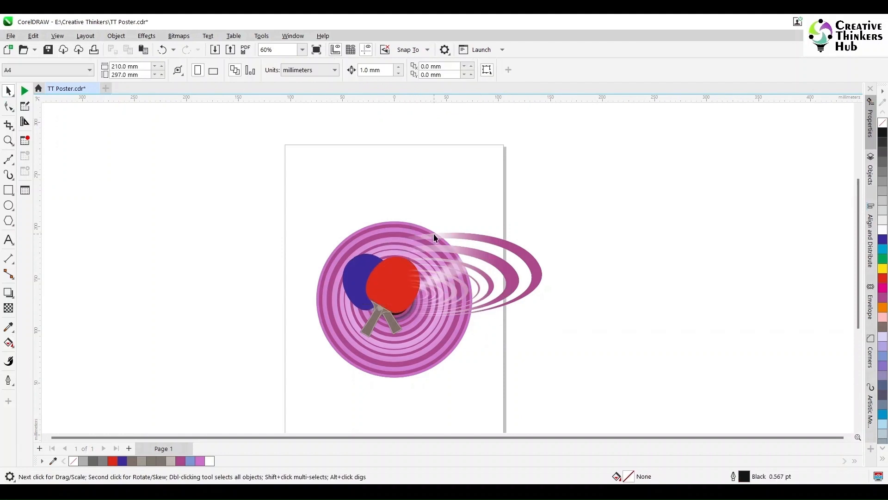
- Stretch the distorted rings upward to about 100 mm tall and narrow them to about 176 mm wide
{"action": "left_click", "coordinate": [434, 238]}
{"action": "left_click_drag", "start_coordinate": [433, 228], "coordinate": [432, 208]}
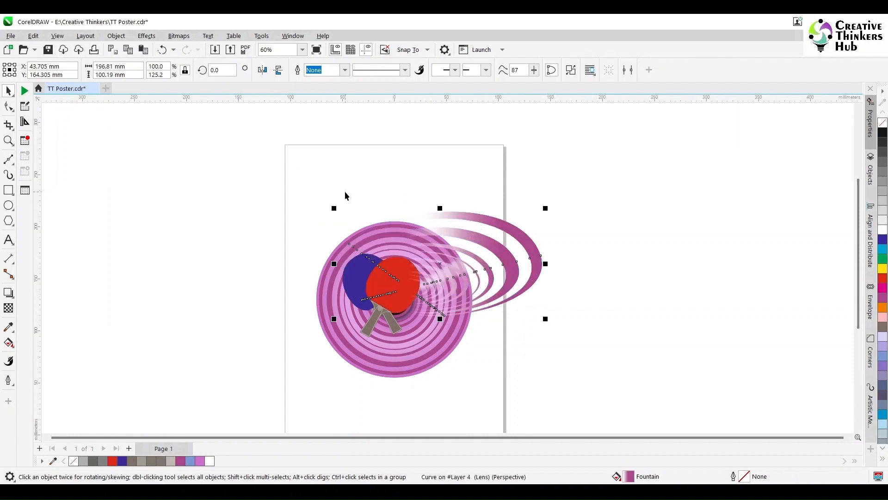
{"action": "mouse_move", "coordinate": [546, 264]}
{"action": "left_mouse_down"}
{"action": "mouse_move", "coordinate": [532, 265]}
{"action": "mouse_move", "coordinate": [546, 263]}
{"action": "left_mouse_up"}
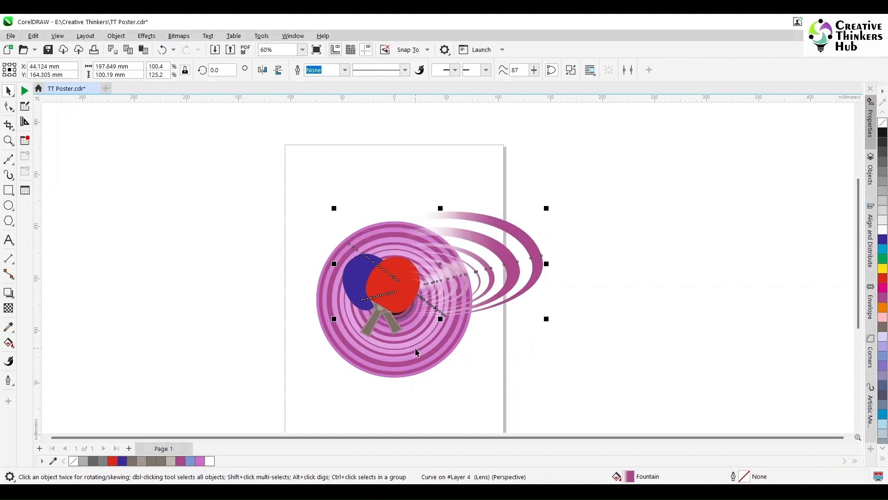
{"action": "left_click", "coordinate": [394, 324]}
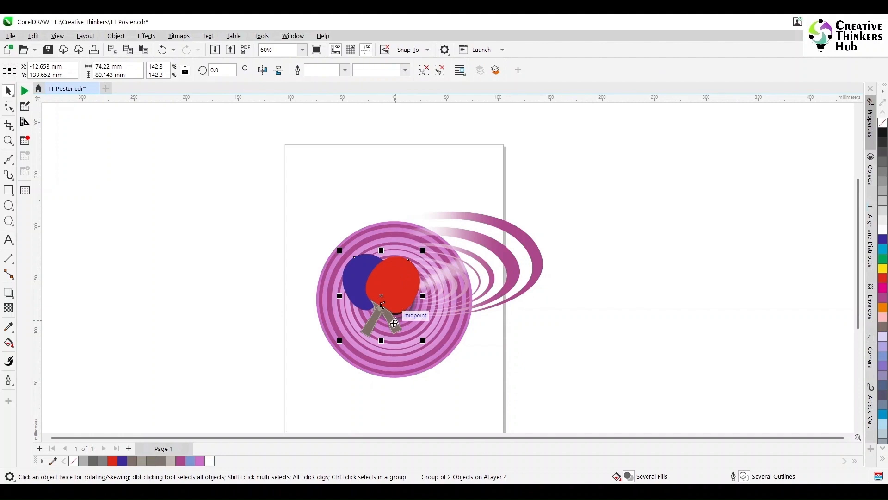
{"action": "left_click", "coordinate": [504, 352]}
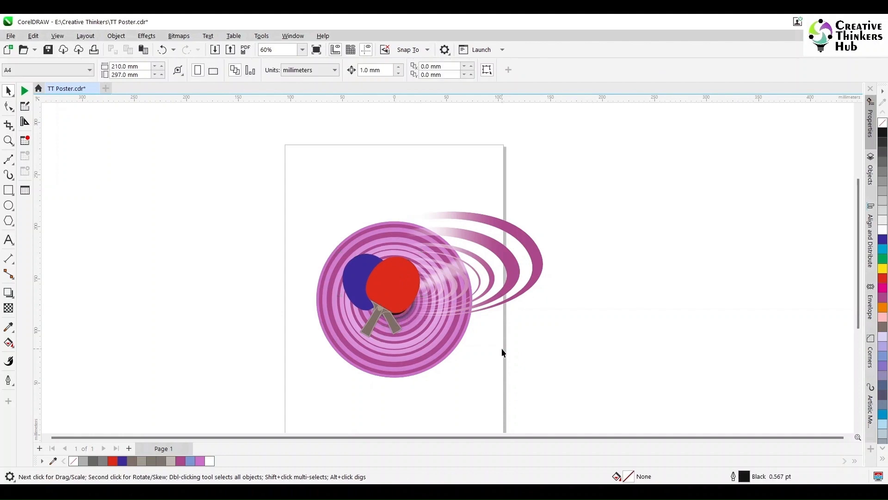
{"action": "left_click", "coordinate": [481, 234]}
{"action": "left_click_drag", "start_coordinate": [547, 263], "coordinate": [524, 263]}
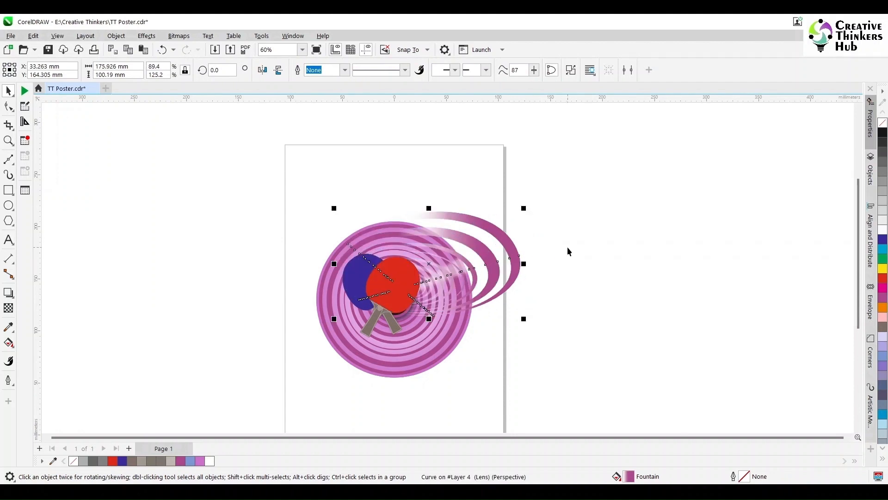
- Draw a 40 mm circle on the empty area left of the page
{"action": "left_click", "coordinate": [192, 283]}
{"action": "key", "text": "F7"}
{"action": "left_click_drag", "start_coordinate": [168, 228], "coordinate": [211, 258]}
{"action": "key", "text": "space"}
{"action": "left_click", "coordinate": [111, 66]}
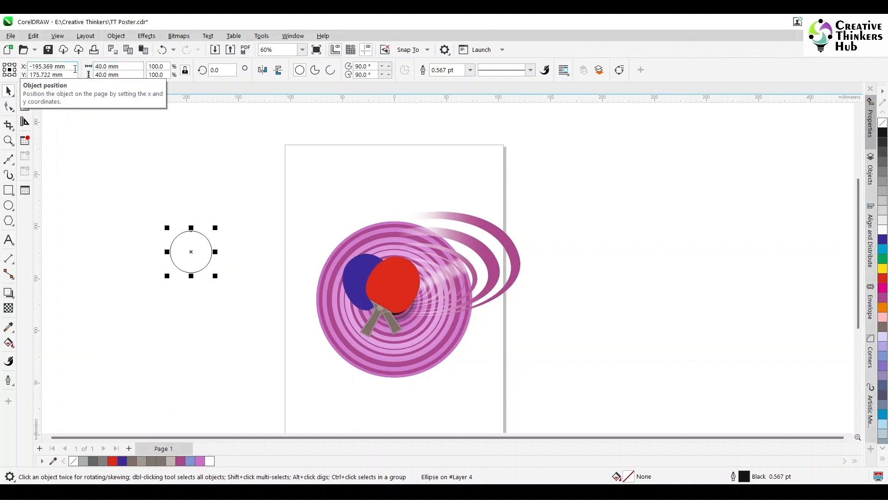
- Place the circle at the red paddle's lower-right edge, scaled to about 21 mm, filled white with no outline
{"action": "left_click_drag", "start_coordinate": [189, 250], "coordinate": [417, 314]}
{"action": "left_click", "coordinate": [883, 230]}
{"action": "right_click", "coordinate": [883, 123]}
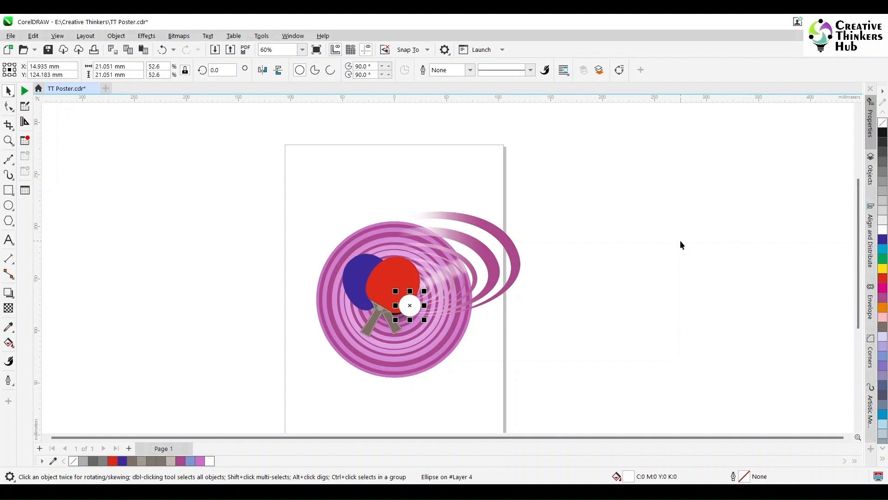
- Create a smaller copy of the white circle, about 17 mm wide, inside the original
{"action": "scroll", "coordinate": [369, 331], "scroll_direction": "up", "scroll_amount": 3}
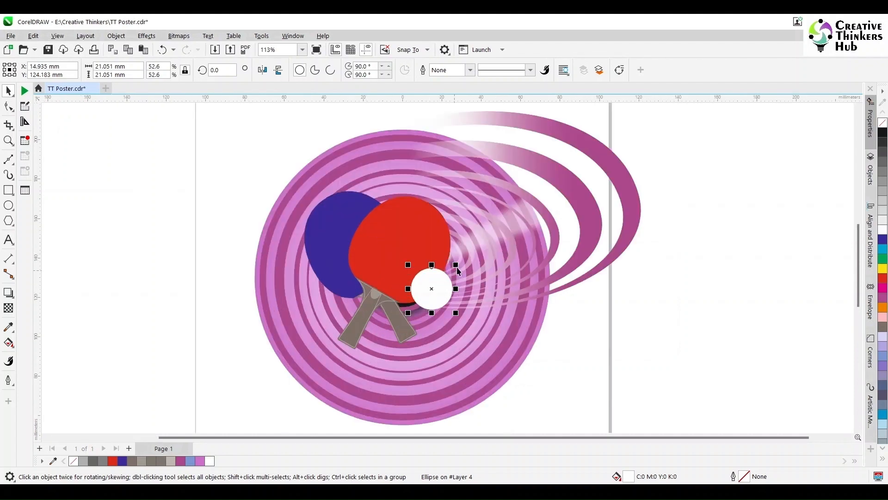
{"action": "key", "text": "ctrl+z"}
{"action": "left_click_drag", "start_coordinate": [457, 266], "coordinate": [448, 280]}
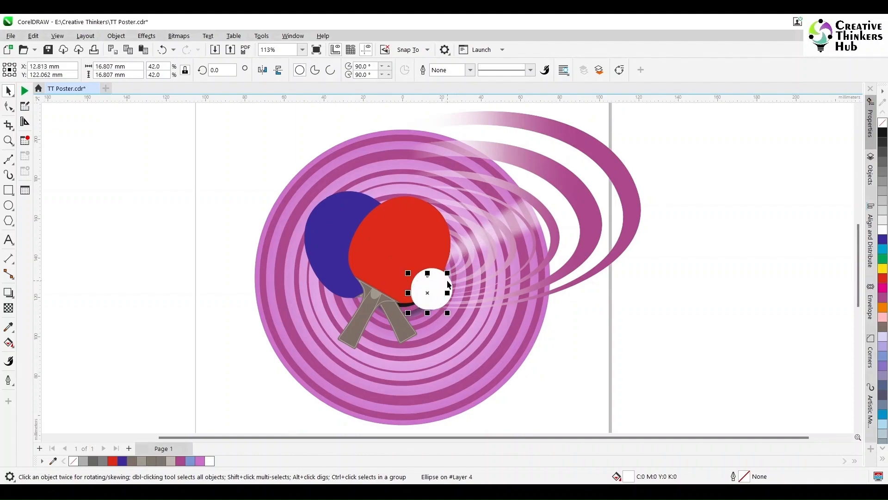
{"action": "key", "text": "Escape"}
- Switch to wireframe view and shift the smaller circle slightly up and right inside the larger one
{"action": "left_click", "coordinate": [430, 291]}
{"action": "left_click", "coordinate": [59, 36]}
{"action": "left_click", "coordinate": [65, 46]}
{"action": "scroll", "coordinate": [412, 234], "scroll_direction": "up", "scroll_amount": 4}
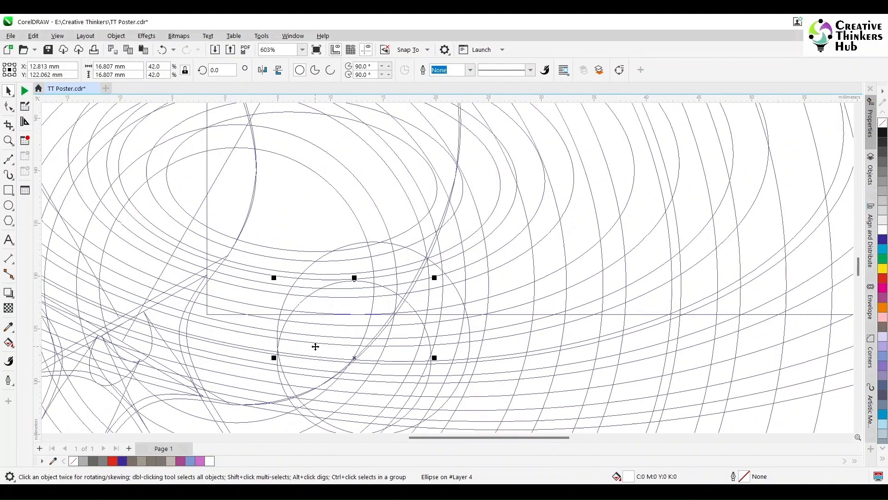
{"action": "left_click_drag", "start_coordinate": [347, 357], "coordinate": [354, 350]}
- Fill the smaller circle with 20% black and return to the enhanced view
{"action": "left_click", "coordinate": [883, 212]}
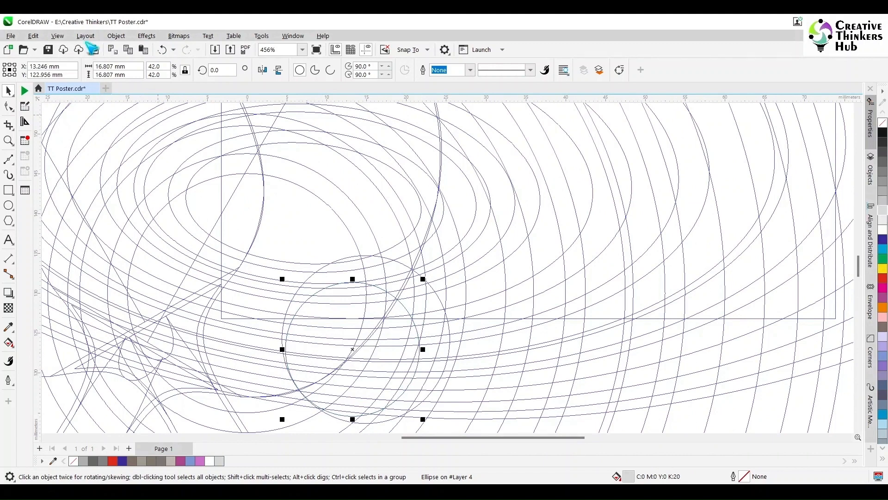
{"action": "left_click", "coordinate": [116, 36]}
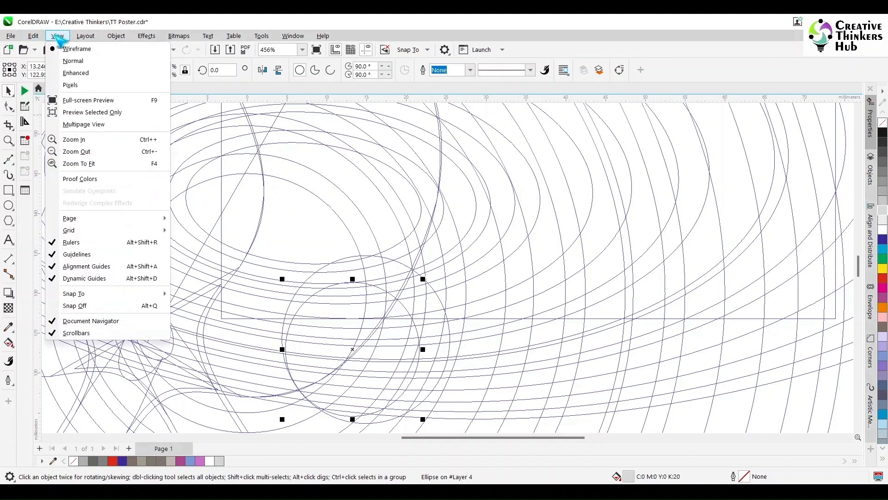
{"action": "left_click", "coordinate": [37, 72]}
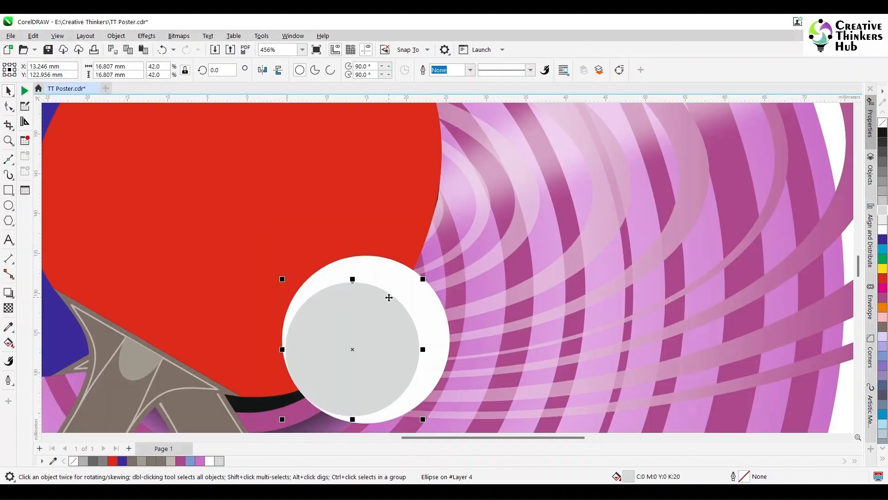
- Fill the larger circle with 20% black and the smaller circle with white
{"action": "left_click", "coordinate": [424, 298]}
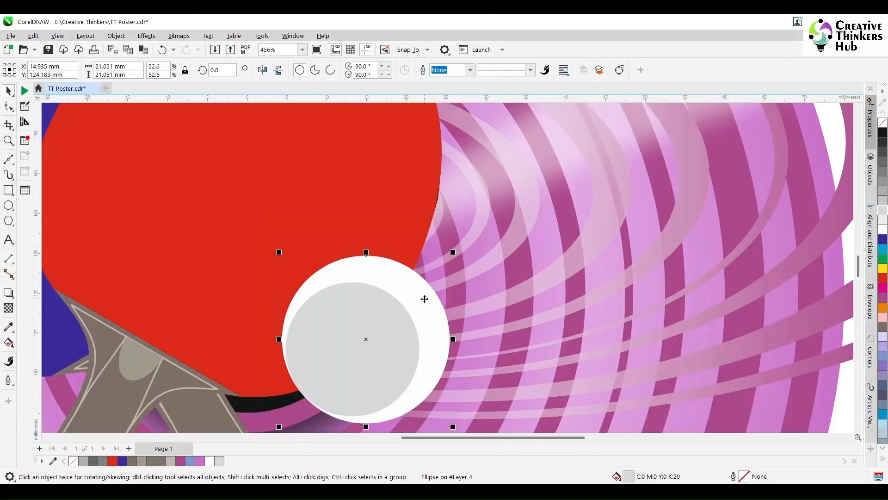
{"action": "left_click", "coordinate": [883, 211]}
{"action": "left_click", "coordinate": [347, 319]}
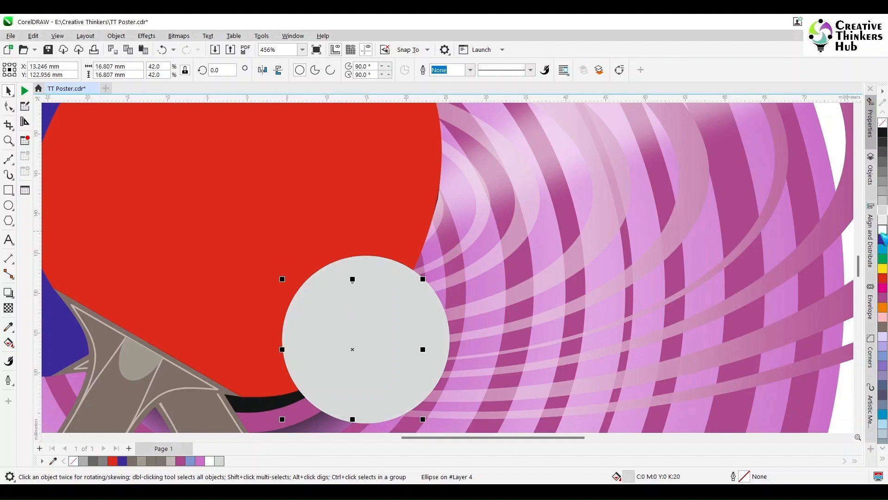
{"action": "left_click", "coordinate": [883, 229]}
- Apply a black Multiply inner shadow toward the smaller circle's upper right and delete the larger grey circle
{"action": "left_click", "coordinate": [8, 293]}
{"action": "left_click_drag", "start_coordinate": [352, 350], "coordinate": [426, 298]}
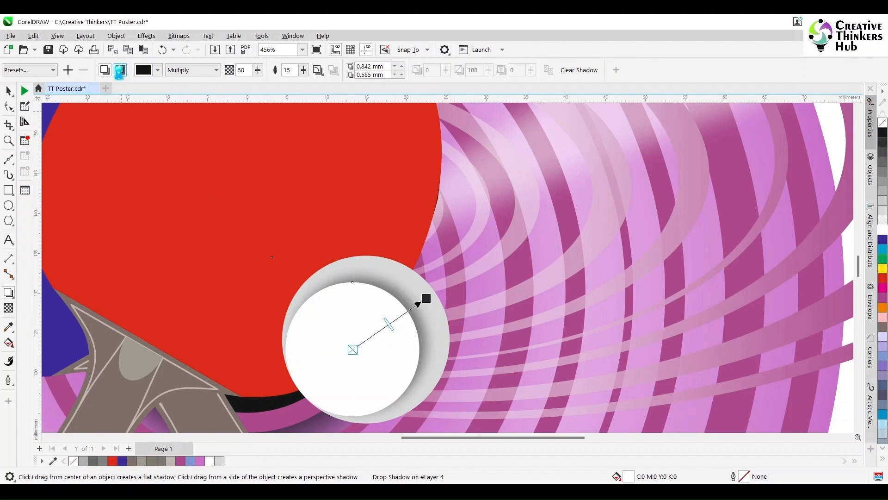
{"action": "key", "text": "F5"}
{"action": "left_click", "coordinate": [25, 140]}
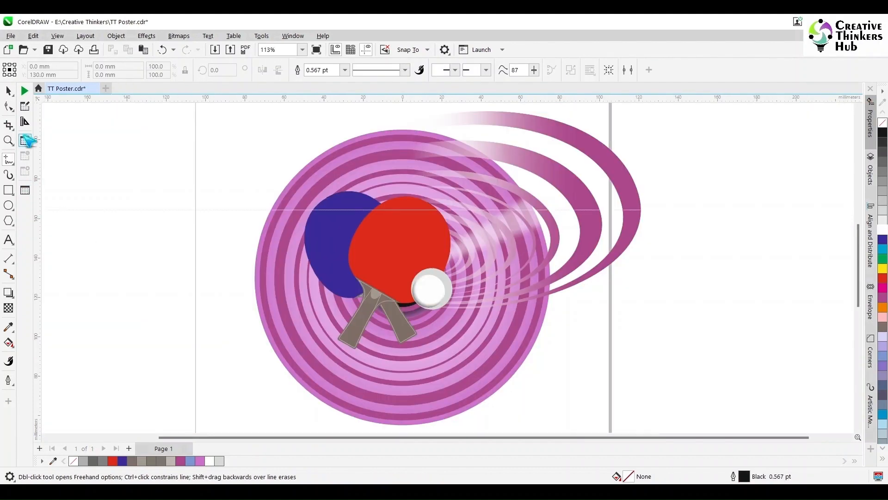
{"action": "key", "text": "space"}
{"action": "left_click", "coordinate": [450, 287]}
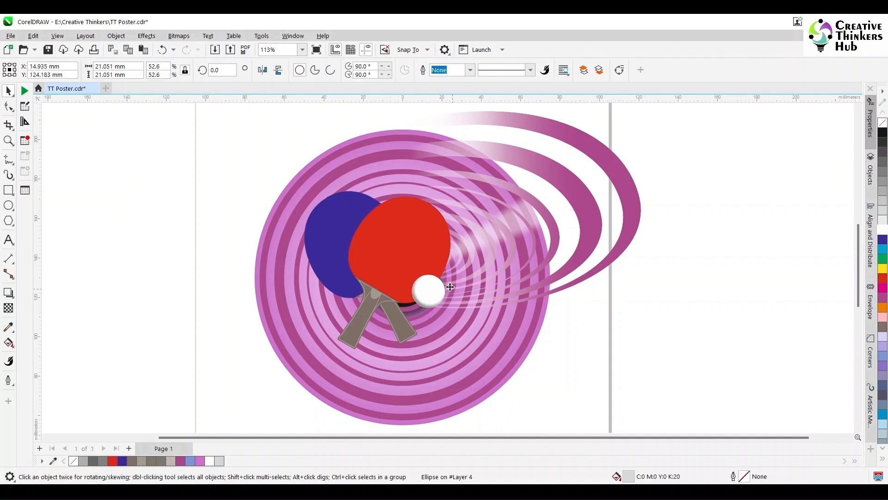
{"action": "key", "text": "Delete"}
- Enlarge the shaded ball to about 21 mm over the red paddle's lower-right edge and save the poster
{"action": "left_click", "coordinate": [439, 285]}
{"action": "left_click_drag", "start_coordinate": [449, 271], "coordinate": [453, 267]}
{"action": "left_click_drag", "start_coordinate": [438, 296], "coordinate": [439, 292]}
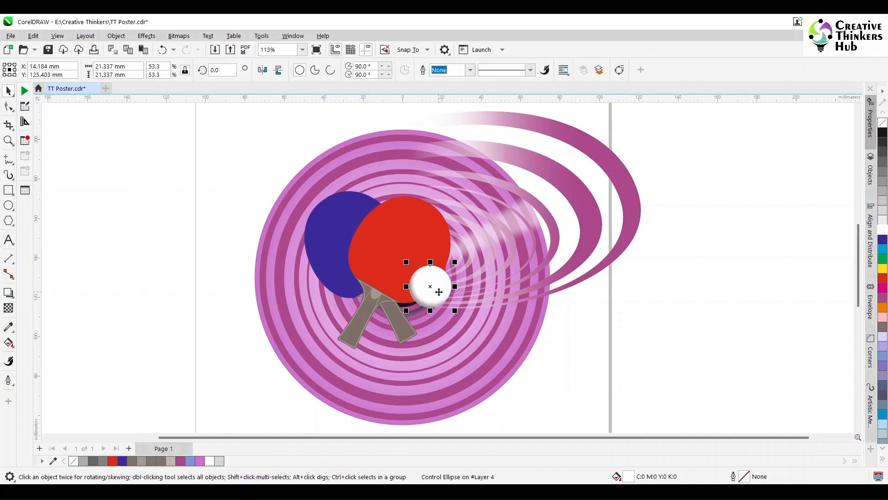
{"action": "left_click", "coordinate": [304, 331]}
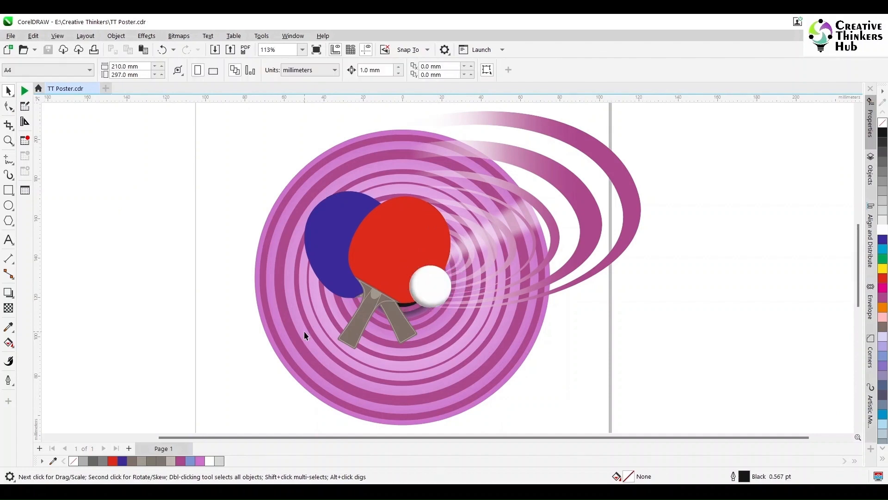
{"action": "key", "text": "ctrl+s"}
- Add a page-sized 210 x 297 mm rectangle behind the artwork and fill it black
{"action": "left_click", "coordinate": [432, 292]}
{"action": "left_click", "coordinate": [139, 222]}
{"action": "double_click", "coordinate": [9, 191]}
{"action": "left_click", "coordinate": [730, 142]}
{"action": "left_click", "coordinate": [583, 115]}
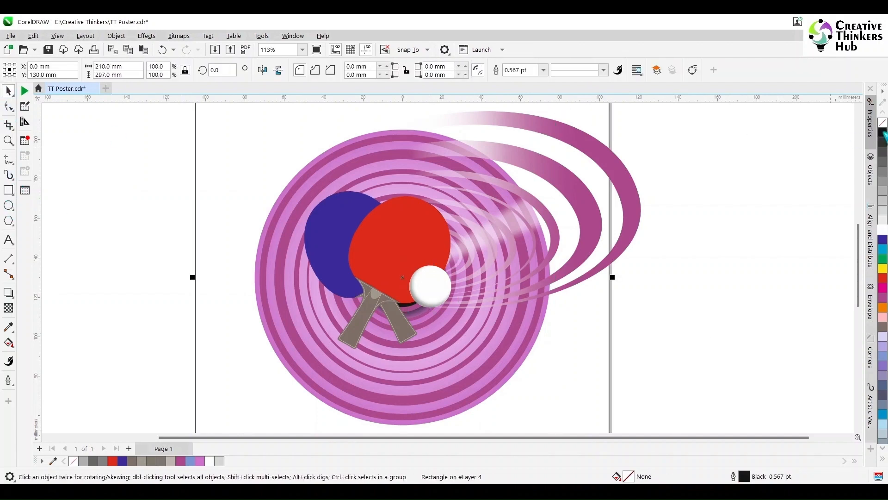
{"action": "left_click", "coordinate": [882, 132]}
{"action": "key", "text": "F4"}
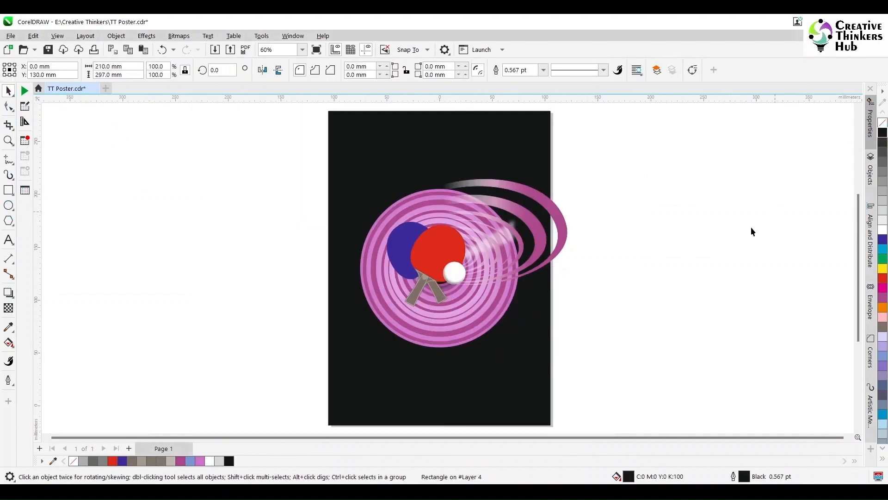
- Move both paddles and the ball off the page to its left side and group them
{"action": "left_click", "coordinate": [751, 226]}
{"action": "left_click", "coordinate": [436, 255]}
{"action": "left_click", "coordinate": [460, 275], "text": "shift"}
{"action": "left_click", "coordinate": [609, 302]}
{"action": "left_click_drag", "start_coordinate": [611, 379], "coordinate": [364, 204]}
{"action": "left_click_drag", "start_coordinate": [456, 251], "coordinate": [267, 250]}
{"action": "key", "text": "ctrl+z"}
{"action": "left_click", "coordinate": [512, 221], "text": "shift"}
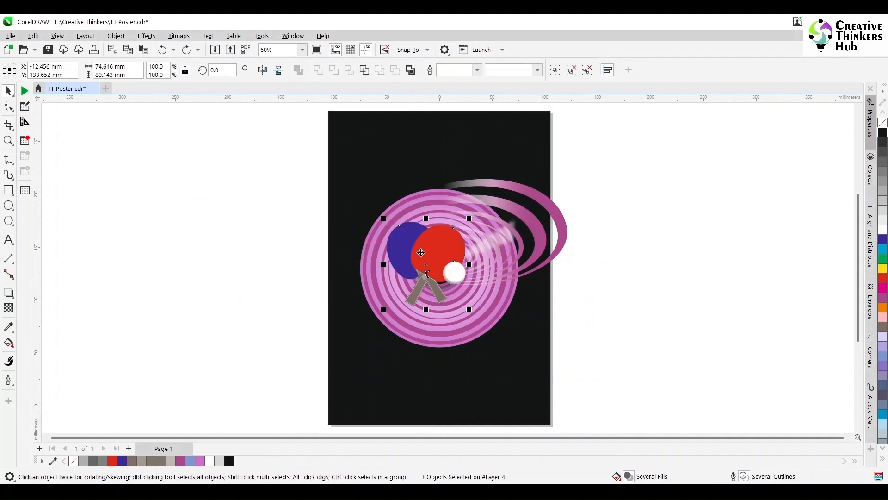
{"action": "left_click_drag", "start_coordinate": [421, 252], "coordinate": [209, 248]}
{"action": "key", "text": "ctrl+g"}
- Move the perspective-distorted rings off the page to its right side
{"action": "left_click", "coordinate": [439, 277]}
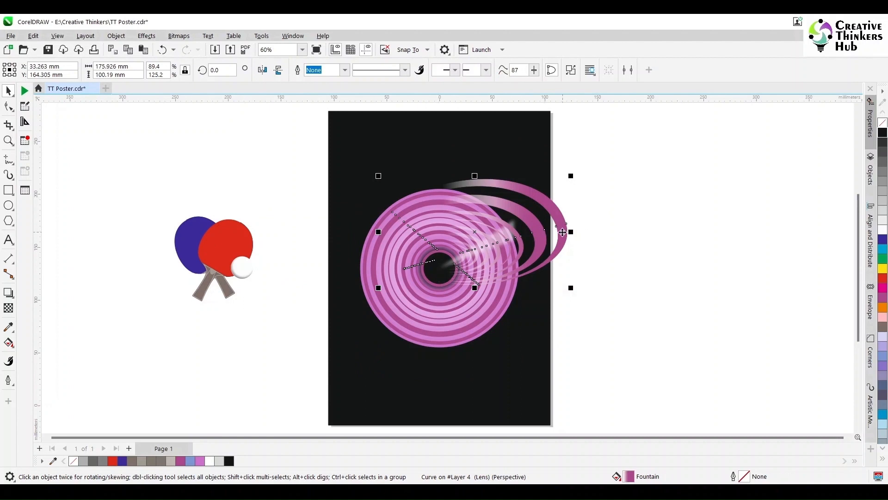
{"action": "left_click_drag", "start_coordinate": [562, 232], "coordinate": [695, 204]}
{"action": "left_click", "coordinate": [478, 269]}
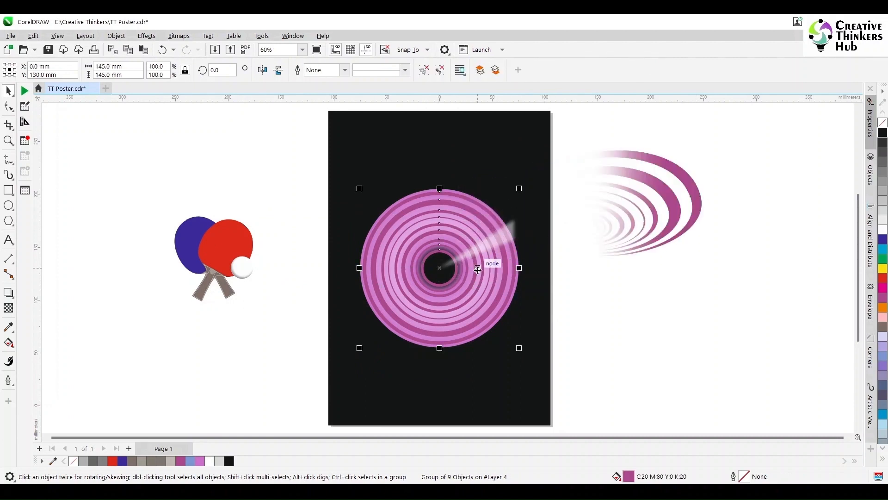
- Scale a centred copy of the gradient disc down to about 30 mm and trim the large disc with it
{"action": "left_click", "coordinate": [446, 276]}
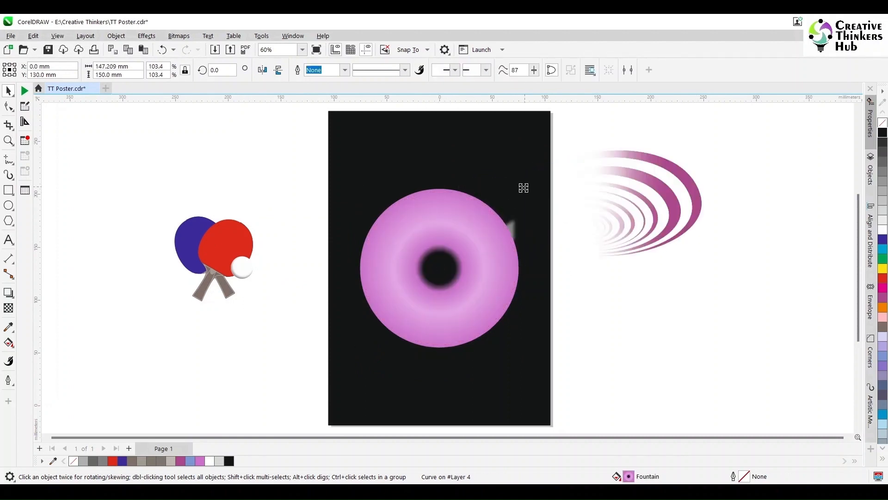
{"action": "left_click_drag", "start_coordinate": [521, 186], "coordinate": [488, 246]}
{"action": "left_click", "coordinate": [58, 35]}
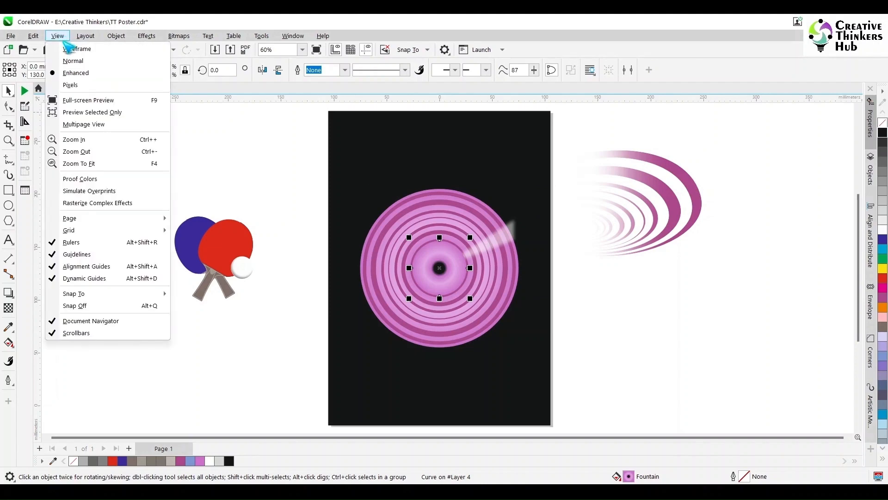
{"action": "left_click", "coordinate": [76, 50]}
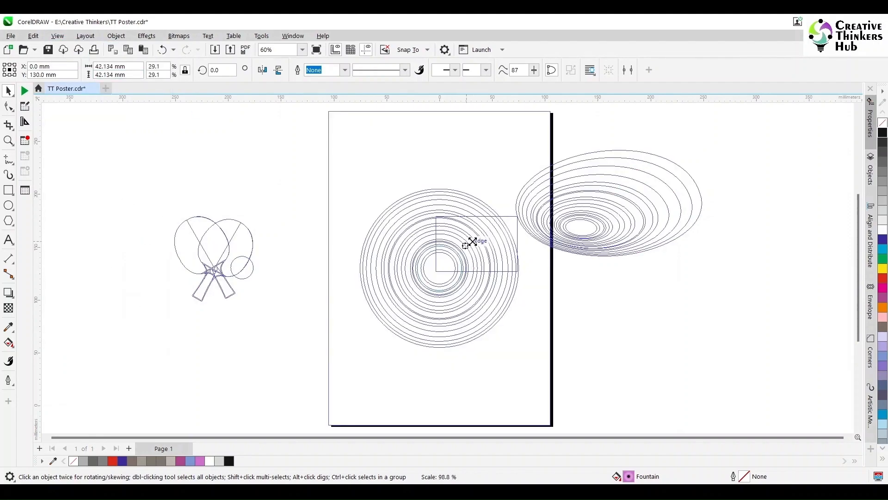
{"action": "left_click_drag", "start_coordinate": [470, 237], "coordinate": [469, 250]}
{"action": "left_click", "coordinate": [471, 194]}
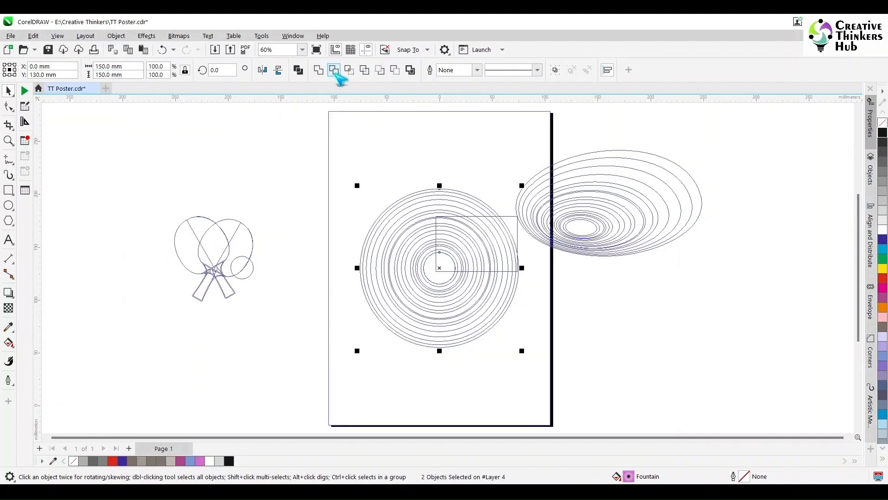
{"action": "left_click", "coordinate": [429, 261]}
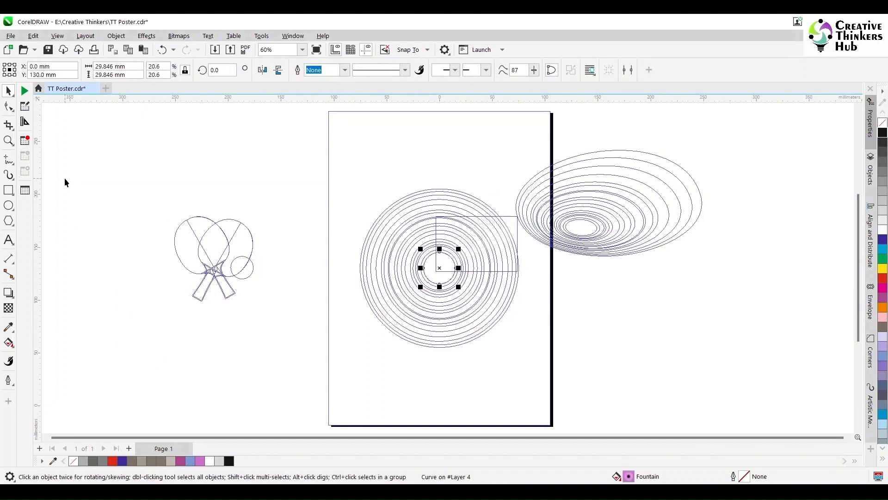
- Enlarge the small disc copy about its centre and trim the large gradient disc with it again
{"action": "key", "text": "z"}
{"action": "left_click_drag", "start_coordinate": [331, 192], "coordinate": [565, 352]}
{"action": "key", "text": "space"}
{"action": "left_click_drag", "start_coordinate": [468, 218], "coordinate": [478, 187]}
{"action": "left_click", "coordinate": [547, 143], "text": "shift"}
{"action": "left_click", "coordinate": [334, 71]}
- Delete the small disc copy from the centre of the rings and return to the enhanced view
{"action": "left_click", "coordinate": [142, 169]}
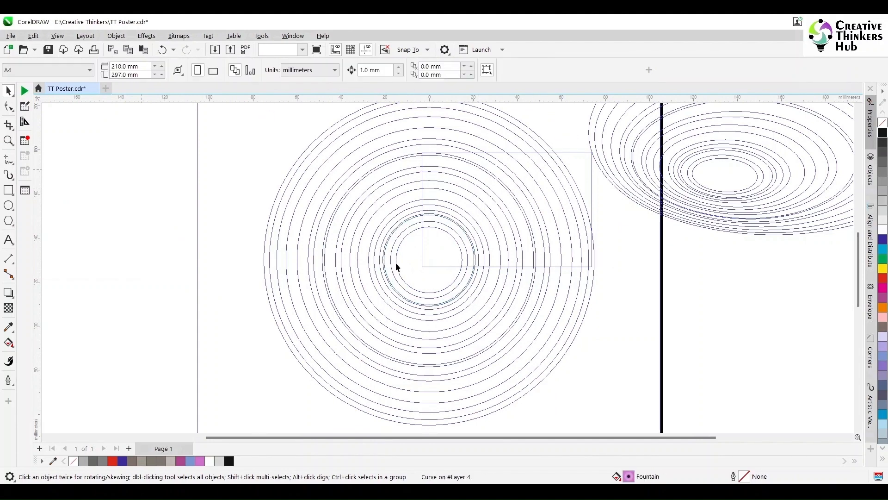
{"action": "left_click", "coordinate": [406, 250]}
{"action": "key", "text": "Delete"}
{"action": "left_click", "coordinate": [60, 37]}
{"action": "left_click", "coordinate": [76, 72]}
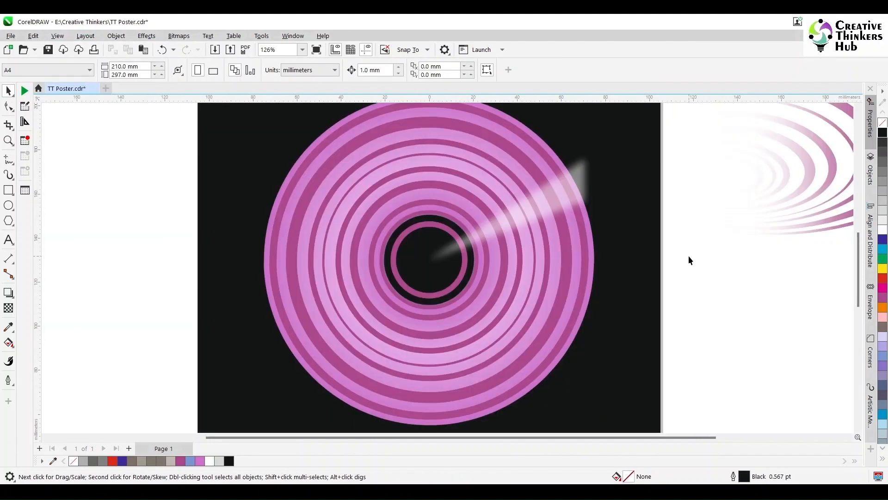
- Move the perspective-distorted rings back onto the page over the disc's right half
{"action": "key", "text": "F4"}
{"action": "left_click_drag", "start_coordinate": [688, 258], "coordinate": [567, 249]}
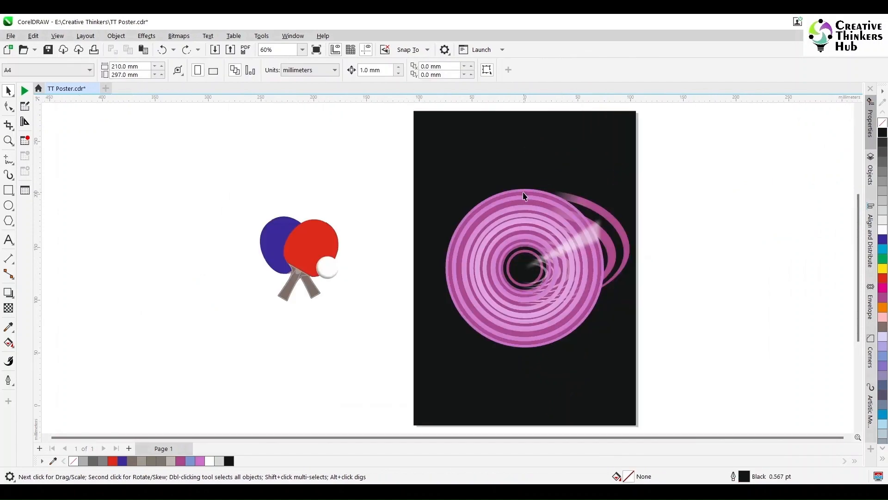
{"action": "left_click", "coordinate": [525, 195]}
{"action": "left_click", "coordinate": [729, 165]}
- Place a copy of the flat concentric ring group on the empty area left of the paddles
{"action": "left_click", "coordinate": [522, 202]}
{"action": "left_click_drag", "start_coordinate": [523, 202], "coordinate": [175, 178]}
{"action": "left_click", "coordinate": [524, 204]}
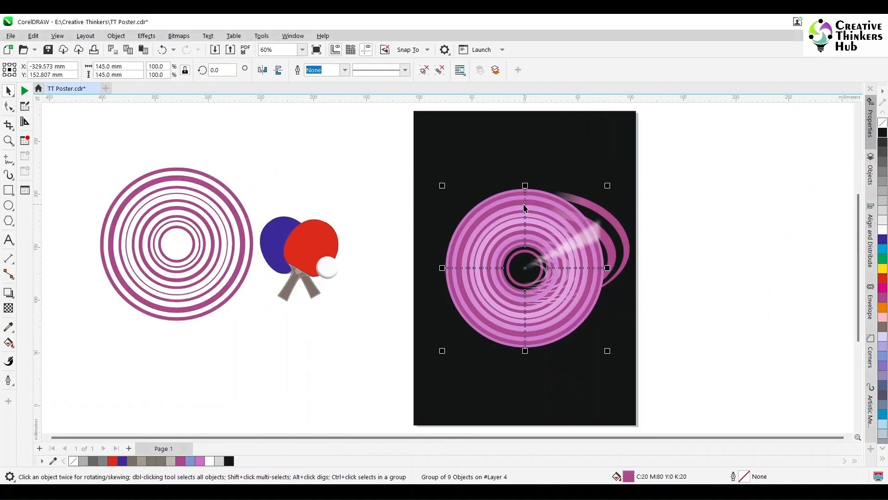
{"action": "left_click", "coordinate": [636, 179]}
- Ungroup the nine concentric rings on the poster and weld them into one curve
{"action": "left_click", "coordinate": [519, 200]}
{"action": "left_click", "coordinate": [425, 72]}
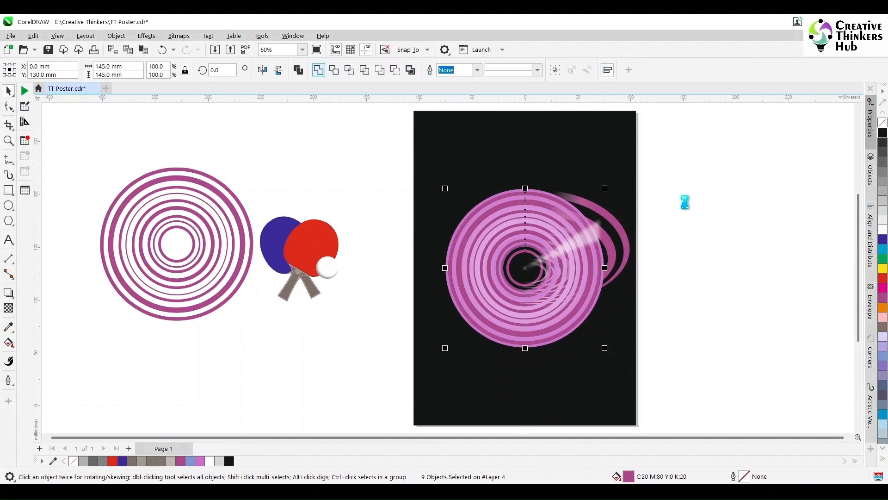
{"action": "left_click", "coordinate": [684, 203]}
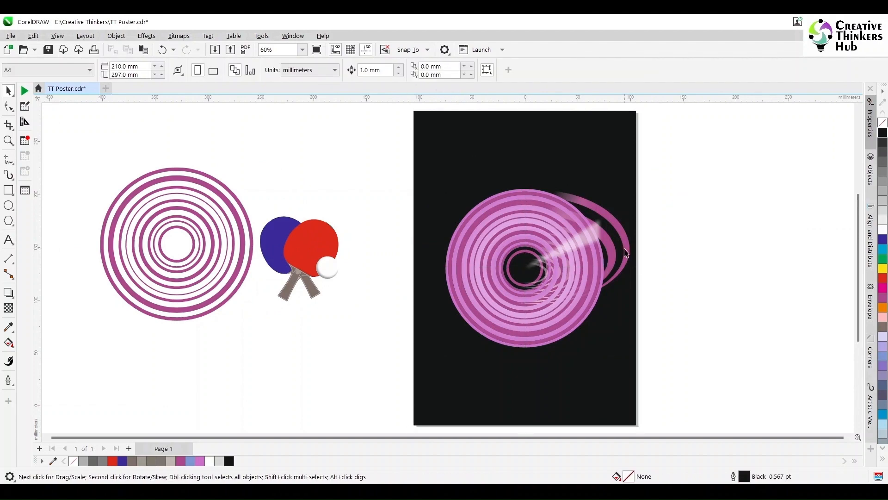
- Change the welded rings' uniform fill to an elliptical fountain fill
{"action": "left_click", "coordinate": [589, 273]}
{"action": "left_click", "coordinate": [528, 202]}
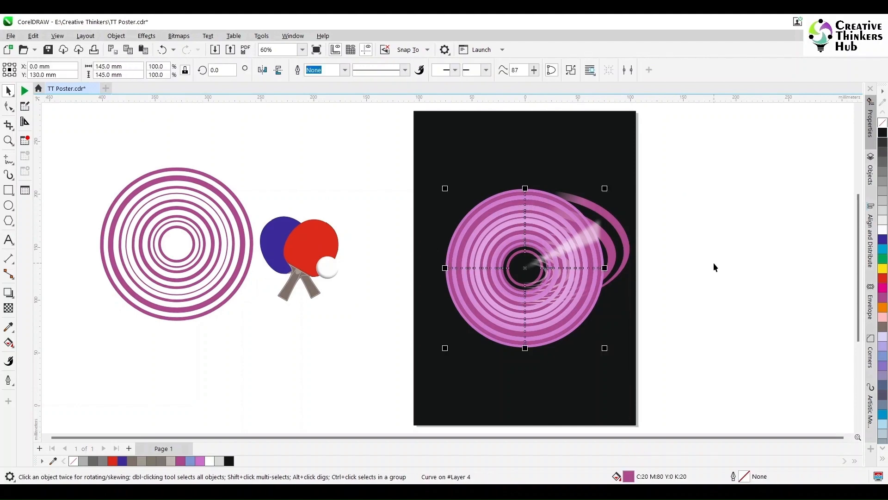
{"action": "double_click", "coordinate": [629, 476]}
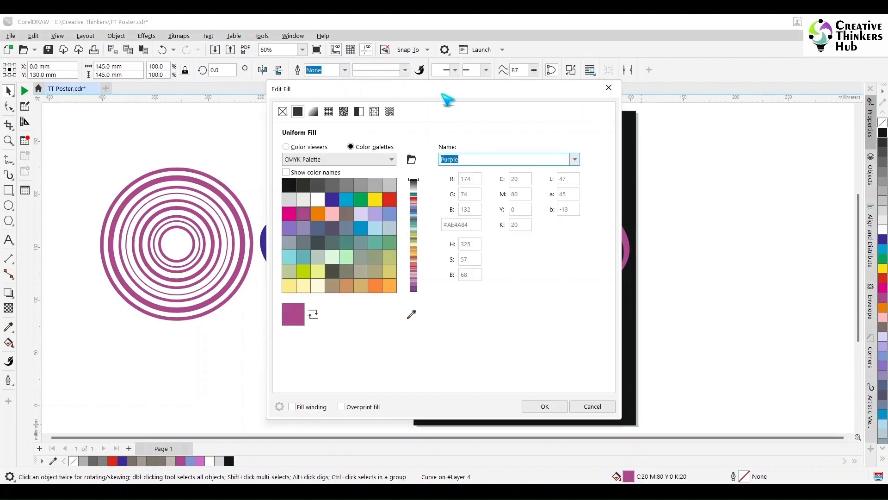
{"action": "left_click", "coordinate": [313, 112]}
{"action": "left_click", "coordinate": [470, 157]}
{"action": "left_click_drag", "start_coordinate": [468, 96], "coordinate": [517, 120]}
- Set both ends of the welded rings' elliptical fountain fill to purple sampled from the colour palette
{"action": "left_click", "coordinate": [752, 317]}
{"action": "left_click", "coordinate": [440, 335]}
{"action": "left_click", "coordinate": [521, 461]}
{"action": "left_click", "coordinate": [883, 298]}
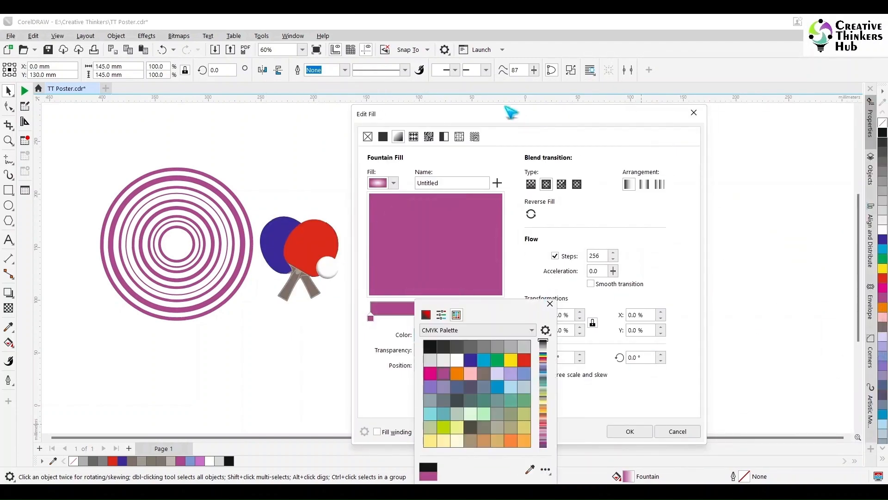
{"action": "left_click", "coordinate": [505, 107]}
{"action": "left_click_drag", "start_coordinate": [602, 115], "coordinate": [860, 102]}
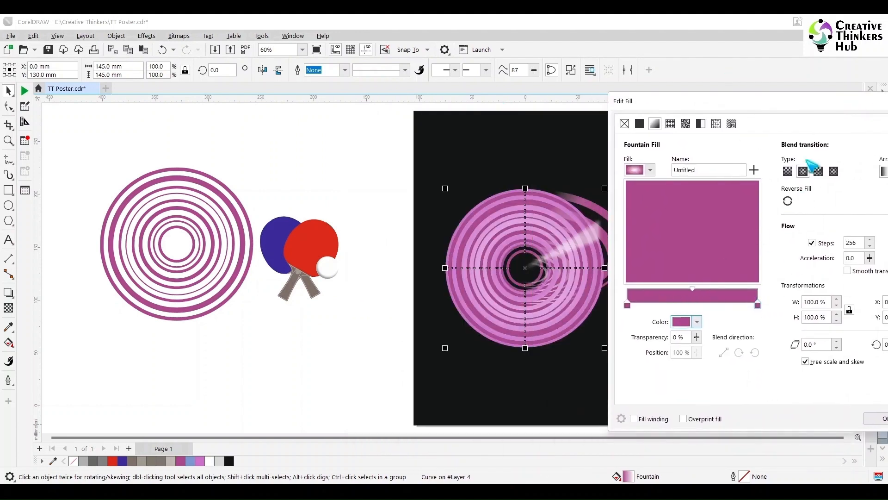
- Add a black colour stop (C0 M0 Y0 K100) at 17% of the fountain fill
{"action": "double_click", "coordinate": [650, 301]}
{"action": "left_click", "coordinate": [697, 322]}
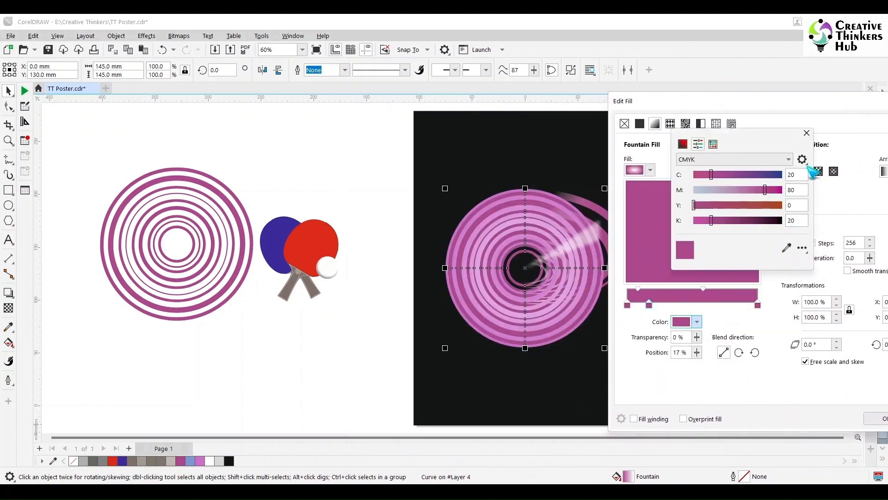
{"action": "type", "text": "0"}
{"action": "key", "text": "Tab"}
{"action": "type", "text": "0"}
{"action": "key", "text": "Tab"}
{"action": "type", "text": "0"}
{"action": "key", "text": "Tab"}
{"action": "type", "text": "100"}
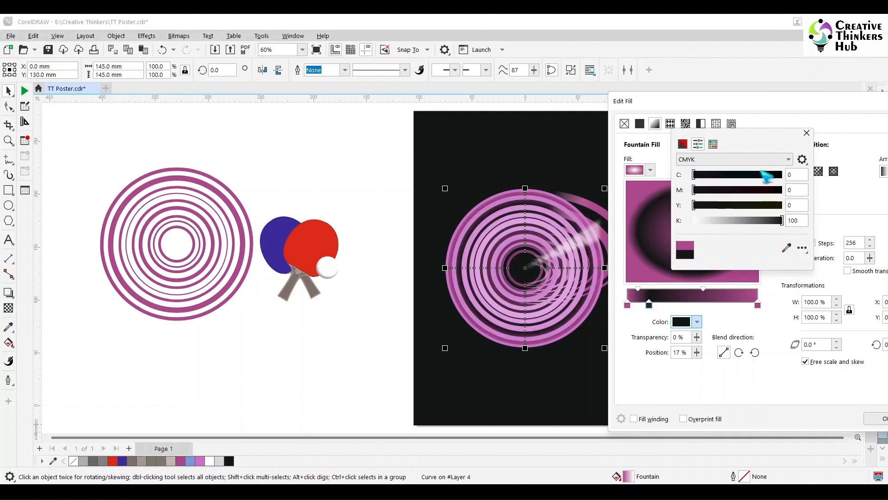
{"action": "left_click", "coordinate": [807, 134]}
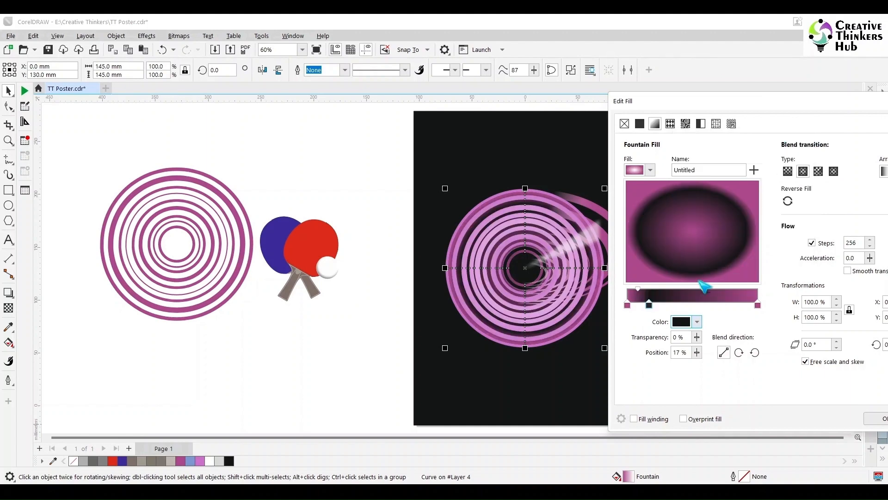
- Add a colour stop at 36% of the fountain fill and sample the palette's purple for it
{"action": "double_click", "coordinate": [675, 302]}
{"action": "left_click", "coordinate": [697, 322]}
{"action": "left_click_drag", "start_coordinate": [805, 110], "coordinate": [607, 130]}
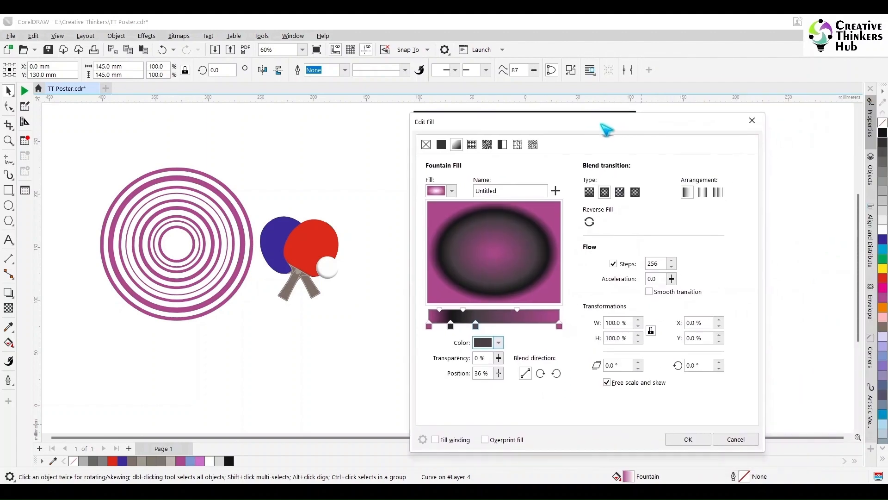
{"action": "left_click", "coordinate": [499, 342]}
{"action": "left_click", "coordinate": [882, 297]}
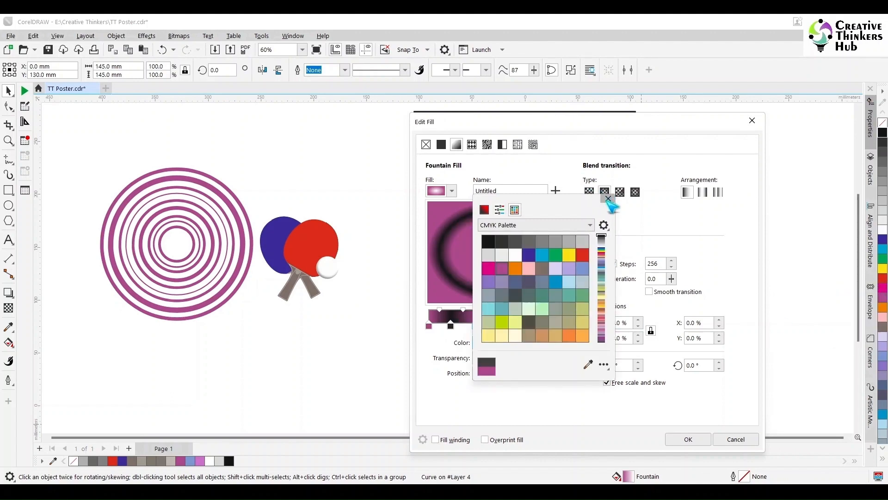
{"action": "left_click", "coordinate": [609, 199]}
- Add a dark grey colour stop (C0 M0 Y0 K80) at 56% of the fountain fill
{"action": "left_click_drag", "start_coordinate": [488, 125], "coordinate": [156, 105]}
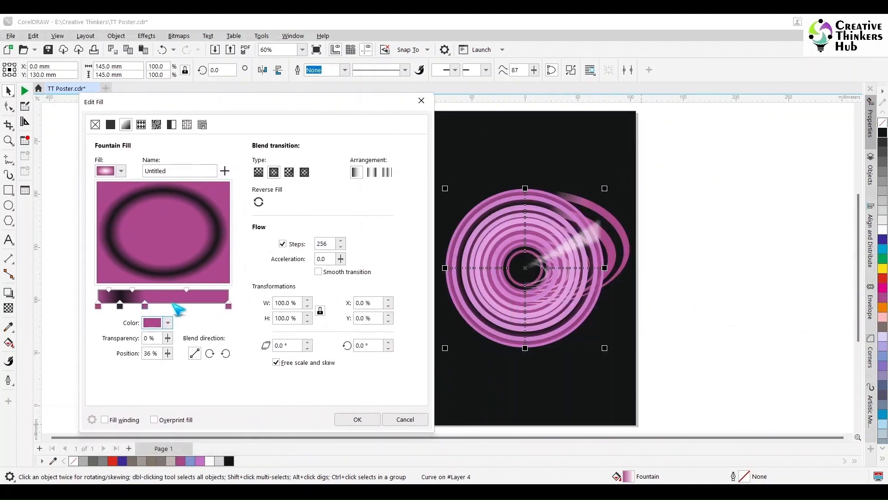
{"action": "left_click", "coordinate": [168, 323]}
{"action": "type", "text": "0"}
{"action": "key", "text": "Tab"}
{"action": "type", "text": "0"}
{"action": "key", "text": "Tab"}
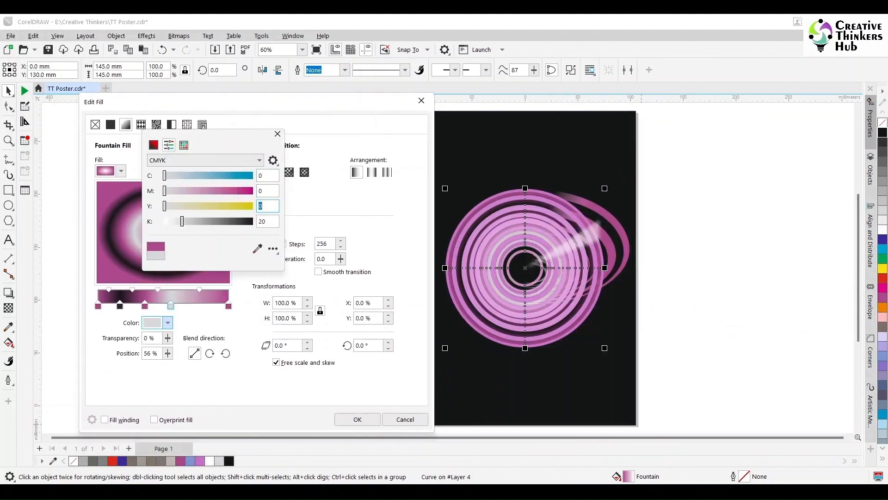
{"action": "type", "text": "60"}
{"action": "left_click_drag", "start_coordinate": [269, 221], "coordinate": [236, 217]}
{"action": "type", "text": "80"}
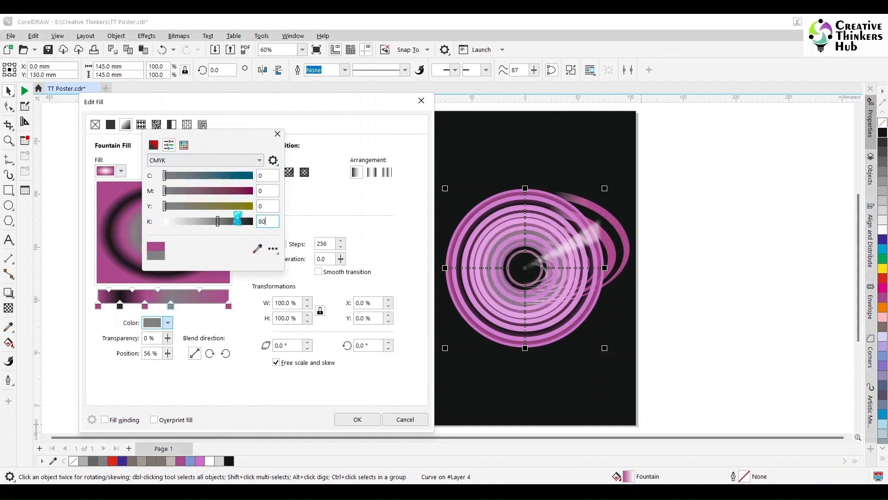
{"action": "left_click", "coordinate": [278, 134]}
- Add a purple colour stop at 65% and apply the fountain fill to the welded rings
{"action": "left_click", "coordinate": [189, 310]}
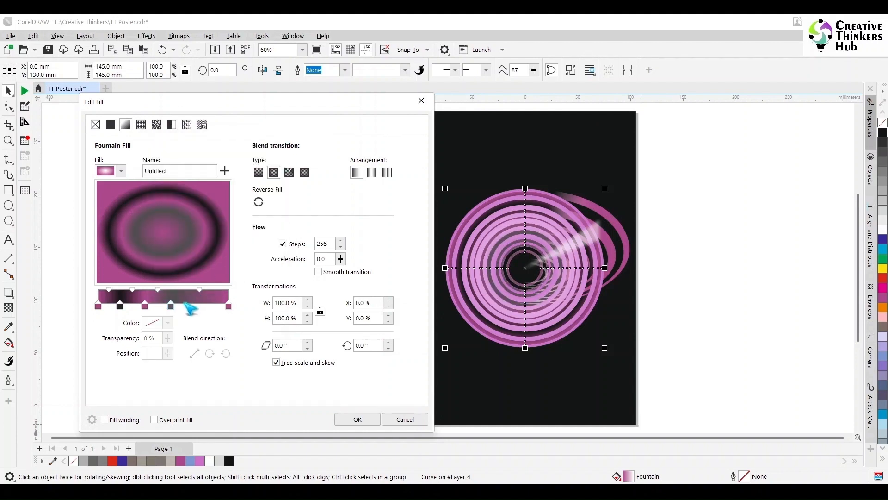
{"action": "double_click", "coordinate": [183, 302]}
{"action": "left_click", "coordinate": [168, 323]}
{"action": "left_click", "coordinate": [247, 448]}
{"action": "left_click", "coordinate": [882, 297]}
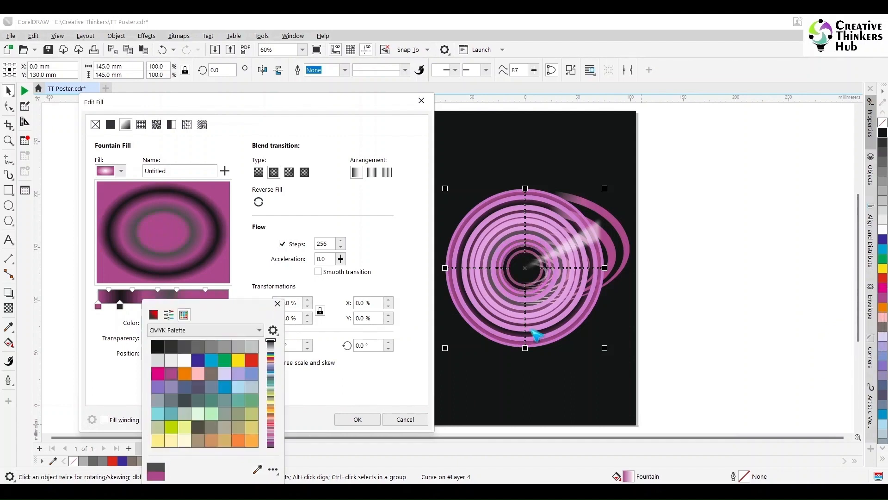
{"action": "left_click", "coordinate": [278, 304]}
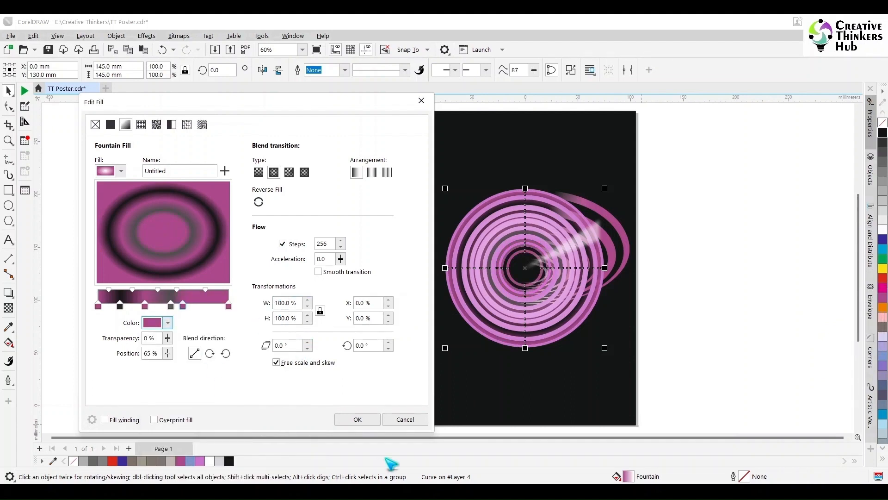
{"action": "left_click", "coordinate": [366, 421]}
{"action": "left_click", "coordinate": [355, 354]}
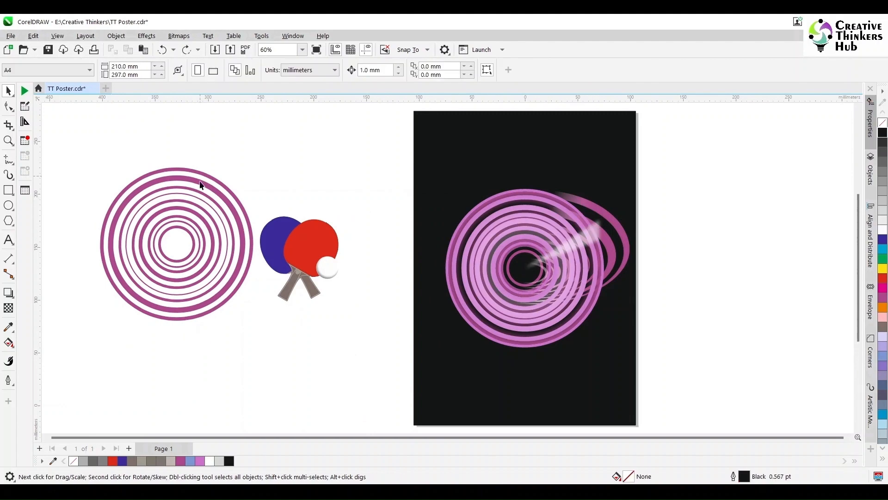
- Move the light ray's upper outer corner inward and bend its outer edge to follow the disc's rings
{"action": "key", "text": "z"}
{"action": "left_click_drag", "start_coordinate": [509, 217], "coordinate": [659, 285]}
{"action": "double_click", "coordinate": [9, 91]}
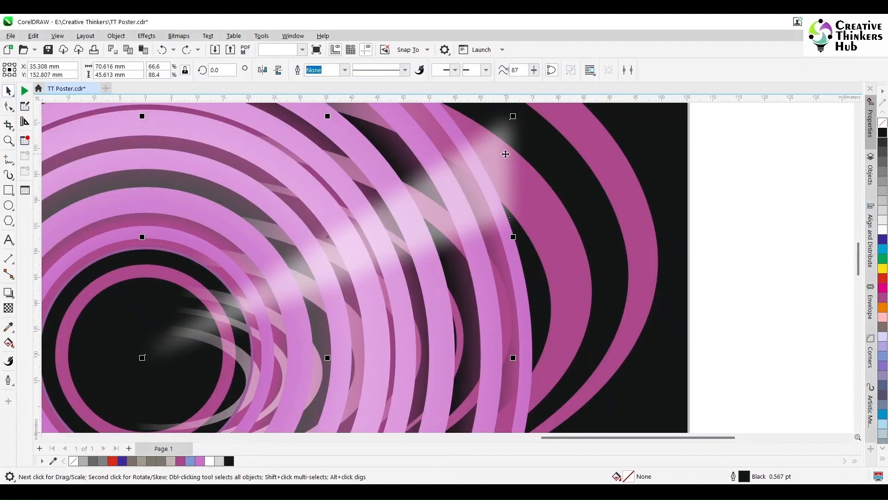
{"action": "left_click", "coordinate": [8, 105]}
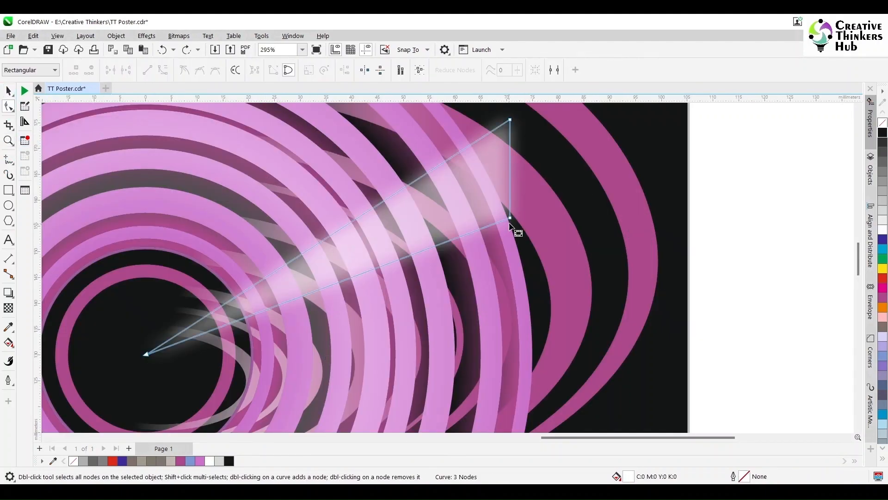
{"action": "double_click", "coordinate": [509, 160]}
{"action": "key", "text": "ctrl+z"}
{"action": "left_click_drag", "start_coordinate": [510, 119], "coordinate": [466, 139]}
{"action": "left_click_drag", "start_coordinate": [466, 172], "coordinate": [476, 152]}
{"action": "left_click_drag", "start_coordinate": [508, 185], "coordinate": [496, 184]}
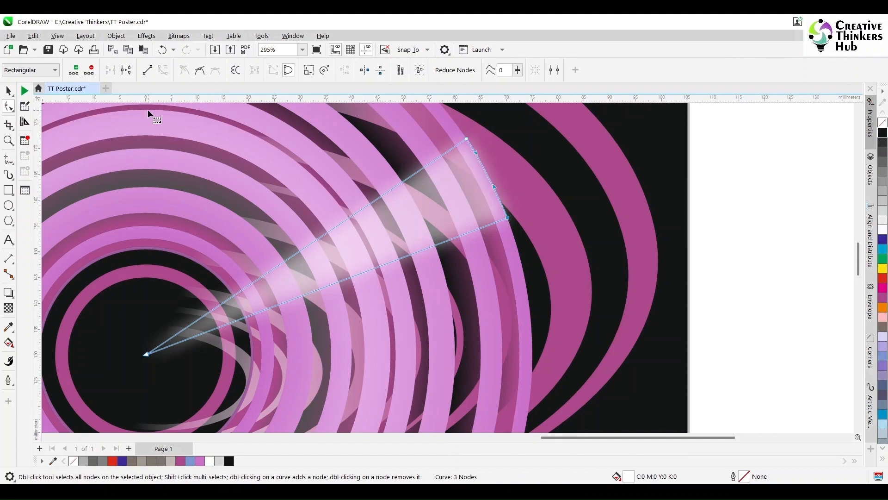
{"action": "key", "text": "space"}
{"action": "left_click", "coordinate": [741, 184]}
{"action": "key", "text": "F4"}
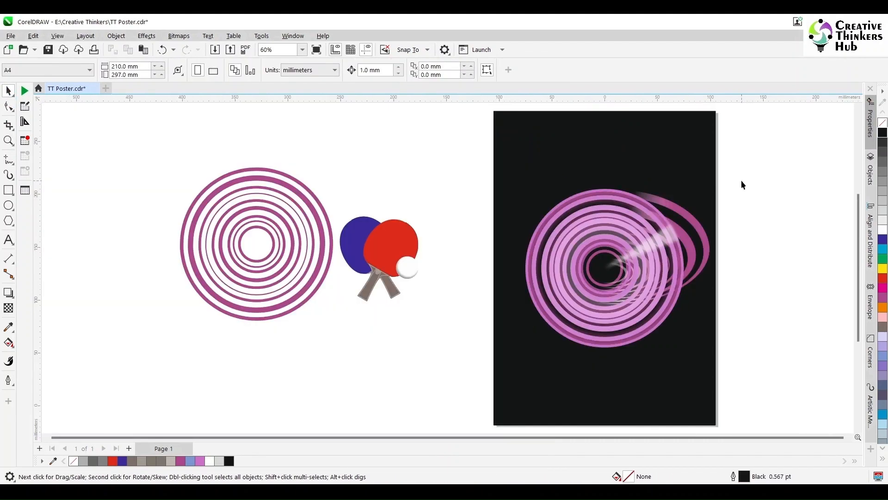
{"action": "left_click", "coordinate": [675, 237]}
{"action": "left_click", "coordinate": [147, 36]}
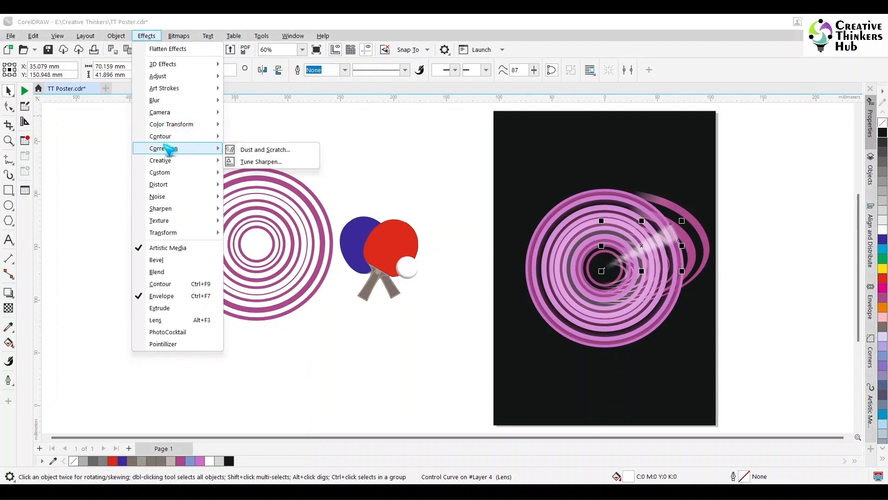
{"action": "key", "text": "Escape"}
- Widen the light ray by moving its two outer corners along the disc's rim and curve its outer edge
{"action": "key", "text": "z"}
{"action": "left_click_drag", "start_coordinate": [545, 182], "coordinate": [743, 302]}
{"action": "left_click", "coordinate": [9, 108]}
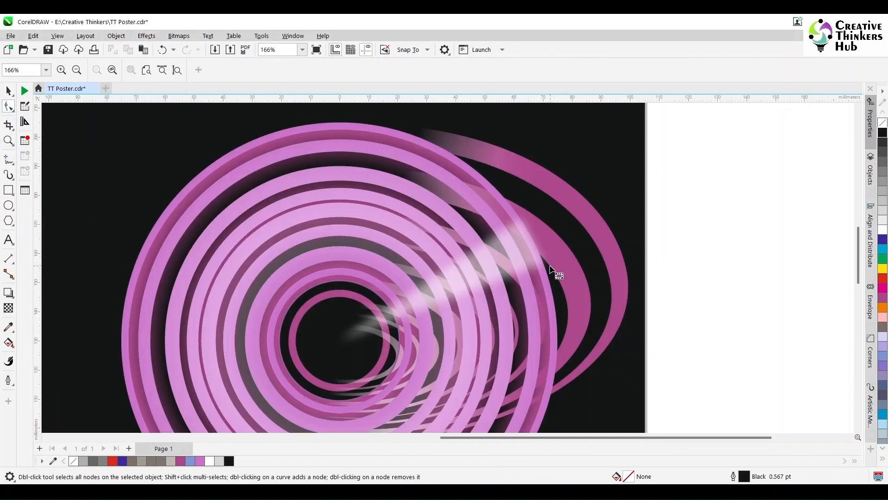
{"action": "left_click", "coordinate": [544, 264]}
{"action": "left_click_drag", "start_coordinate": [547, 266], "coordinate": [554, 296]}
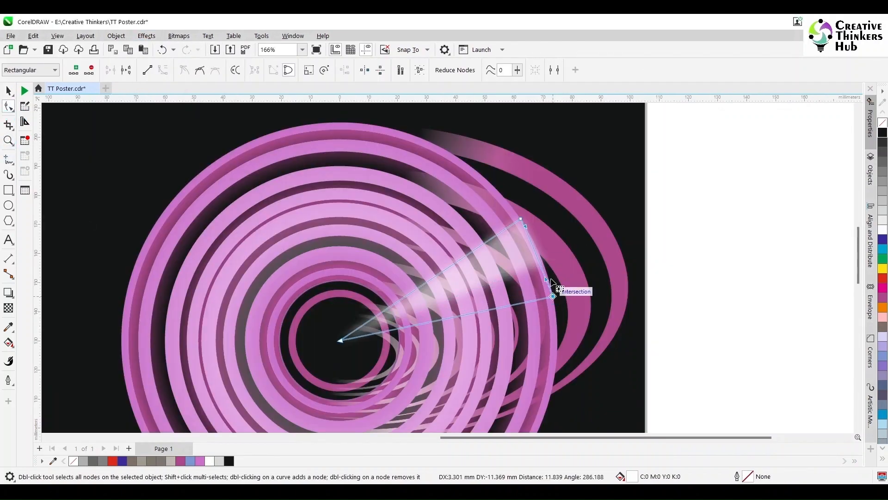
{"action": "left_click_drag", "start_coordinate": [521, 219], "coordinate": [511, 204]}
{"action": "left_click_drag", "start_coordinate": [530, 248], "coordinate": [535, 245]}
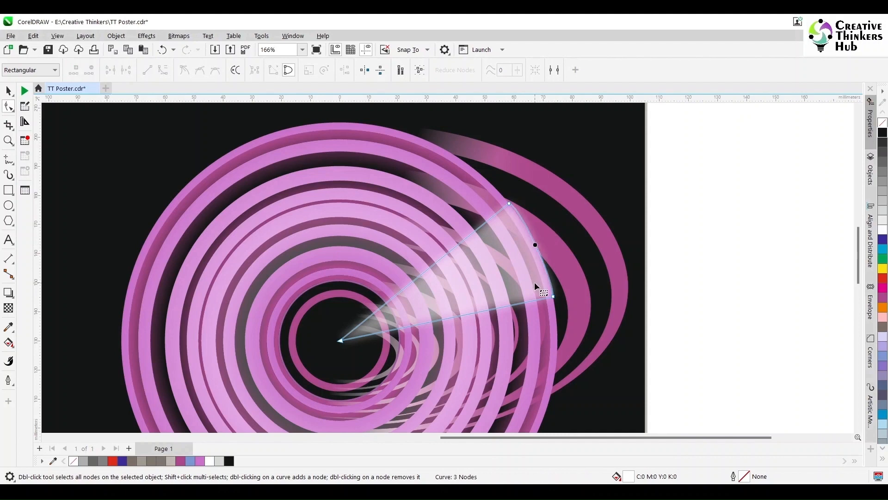
- Apply a Gaussian blur with a 36.3-pixel radius to the widened light ray
{"action": "left_click", "coordinate": [9, 91]}
{"action": "left_click", "coordinate": [147, 35]}
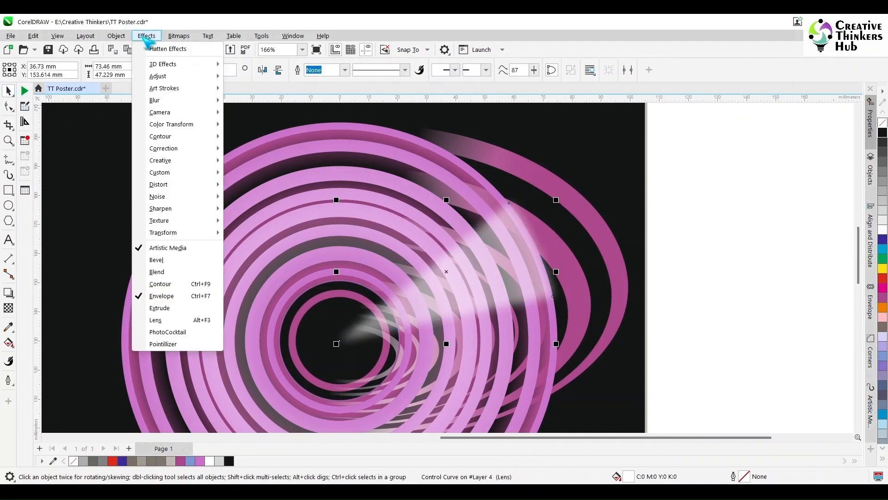
{"action": "mouse_move", "coordinate": [167, 101]}
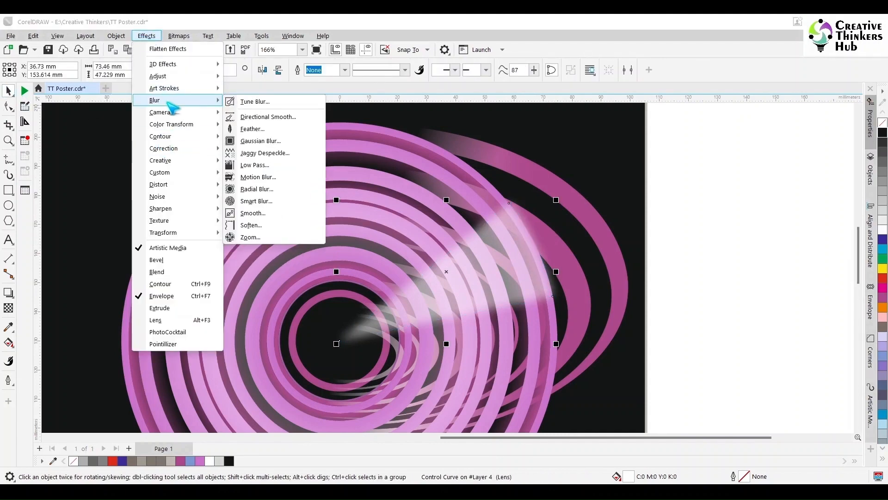
{"action": "left_click", "coordinate": [274, 143]}
{"action": "left_click_drag", "start_coordinate": [501, 213], "coordinate": [243, 201]}
{"action": "left_click", "coordinate": [184, 234]}
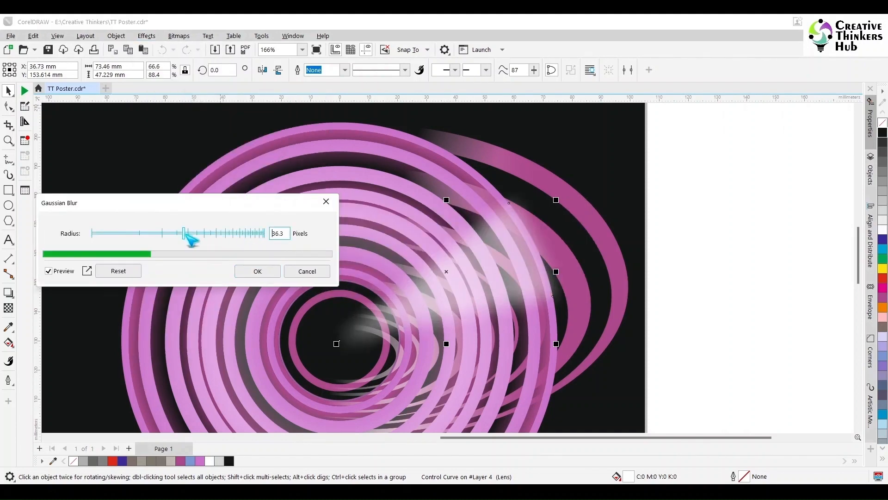
{"action": "left_click", "coordinate": [258, 271]}
{"action": "key", "text": "F4"}
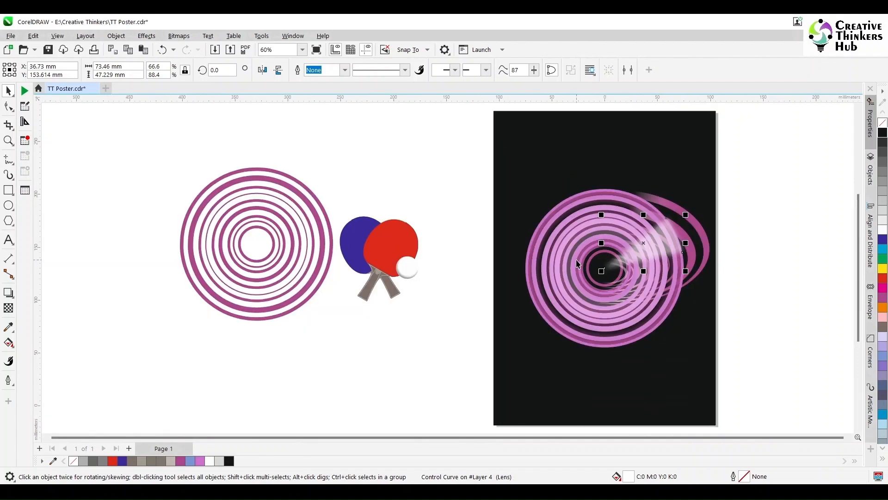
- Draw a closed Bézier triangle from the disc's centre to its right rim and its top rim
{"action": "left_click", "coordinate": [704, 242]}
{"action": "left_click", "coordinate": [12, 179]}
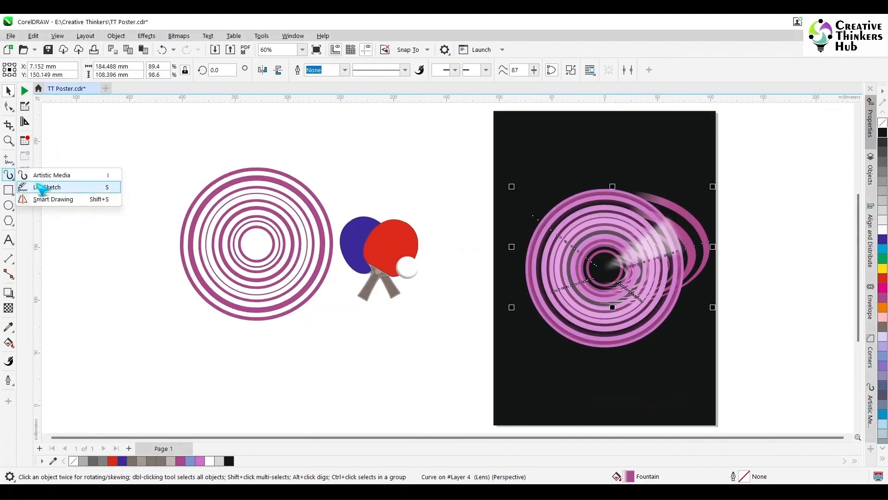
{"action": "left_click", "coordinate": [12, 162]}
{"action": "left_click", "coordinate": [49, 184]}
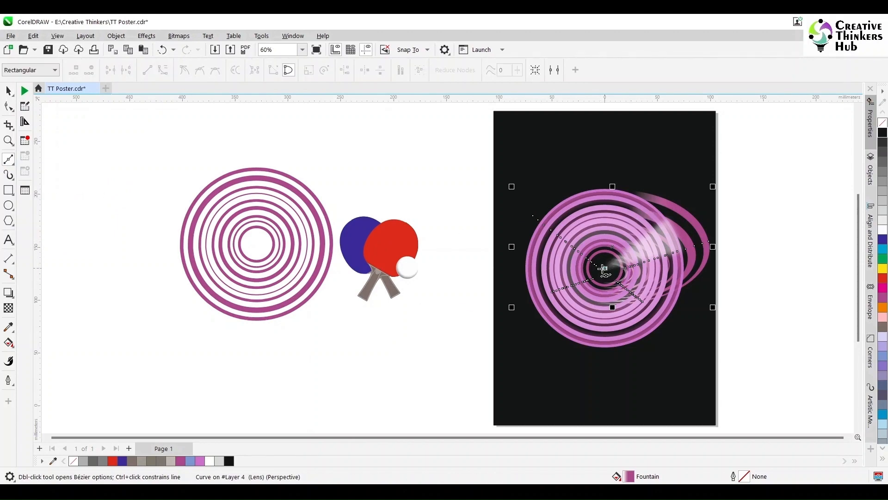
{"action": "left_click", "coordinate": [605, 268]}
{"action": "left_click", "coordinate": [681, 260]}
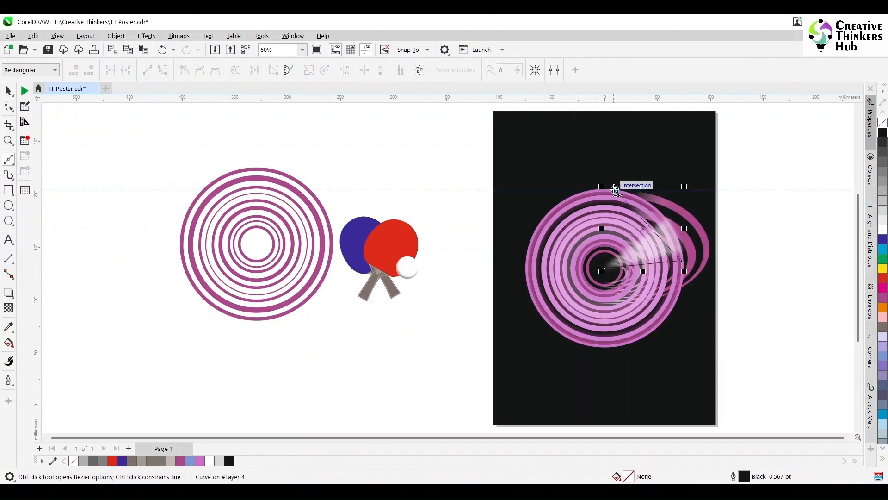
{"action": "left_click", "coordinate": [616, 190]}
{"action": "left_click", "coordinate": [604, 267]}
- In wireframe view, curve the triangle's outer side along the disc's rim and move its inner corner just past the disc's centre
{"action": "left_click", "coordinate": [57, 36]}
{"action": "left_click", "coordinate": [72, 50]}
{"action": "key", "text": "z"}
{"action": "left_click_drag", "start_coordinate": [504, 162], "coordinate": [771, 307]}
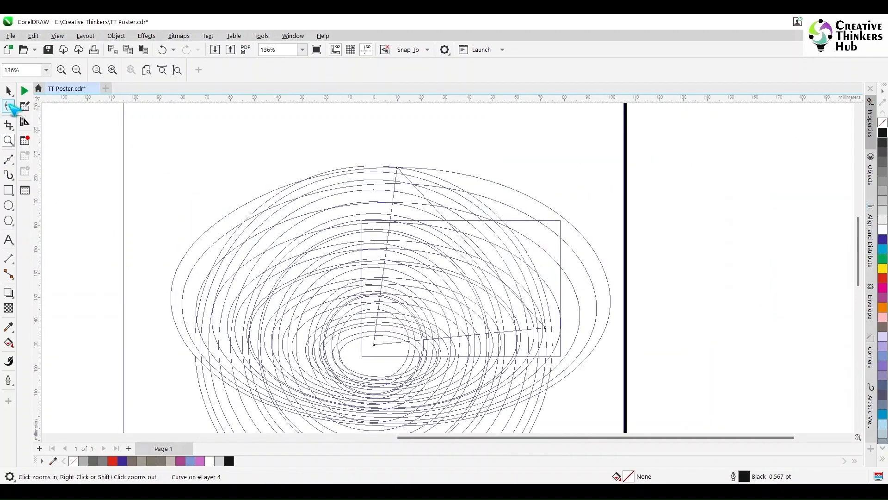
{"action": "left_click", "coordinate": [10, 107]}
{"action": "right_click", "coordinate": [410, 181]}
{"action": "left_click", "coordinate": [489, 223]}
{"action": "left_click_drag", "start_coordinate": [465, 241], "coordinate": [496, 215]}
{"action": "left_click_drag", "start_coordinate": [546, 328], "coordinate": [552, 328]}
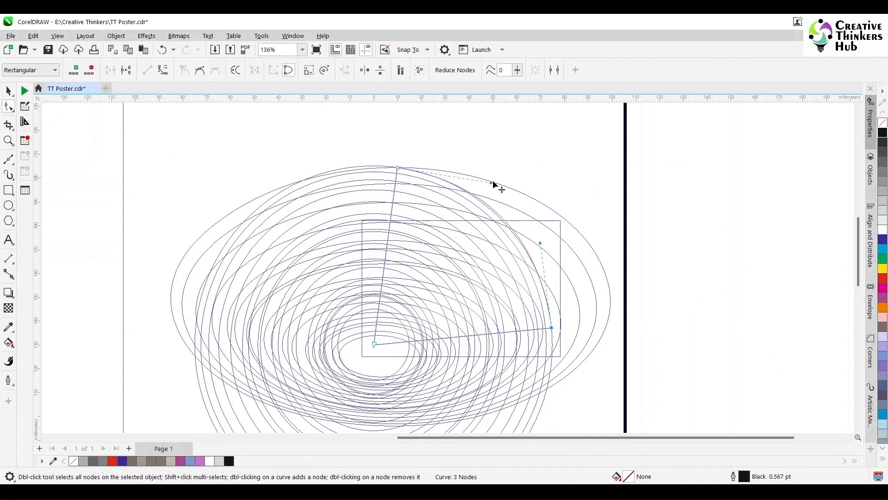
{"action": "left_click_drag", "start_coordinate": [496, 214], "coordinate": [498, 212]}
{"action": "left_click", "coordinate": [499, 213]}
{"action": "left_click_drag", "start_coordinate": [548, 254], "coordinate": [545, 252]}
{"action": "left_click_drag", "start_coordinate": [374, 346], "coordinate": [364, 356]}
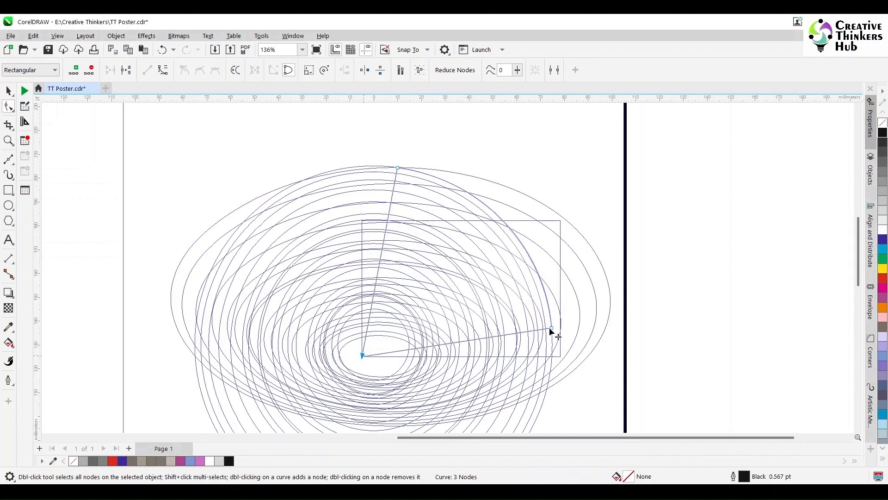
- Restore the full-colour view, trim the perspective-distorted rings with the sector curve, and save the poster
{"action": "left_click", "coordinate": [7, 89]}
{"action": "key", "text": "F4"}
{"action": "left_click", "coordinate": [59, 37]}
{"action": "left_click", "coordinate": [76, 72]}
{"action": "left_click", "coordinate": [704, 232], "text": "shift"}
{"action": "left_click", "coordinate": [336, 71]}
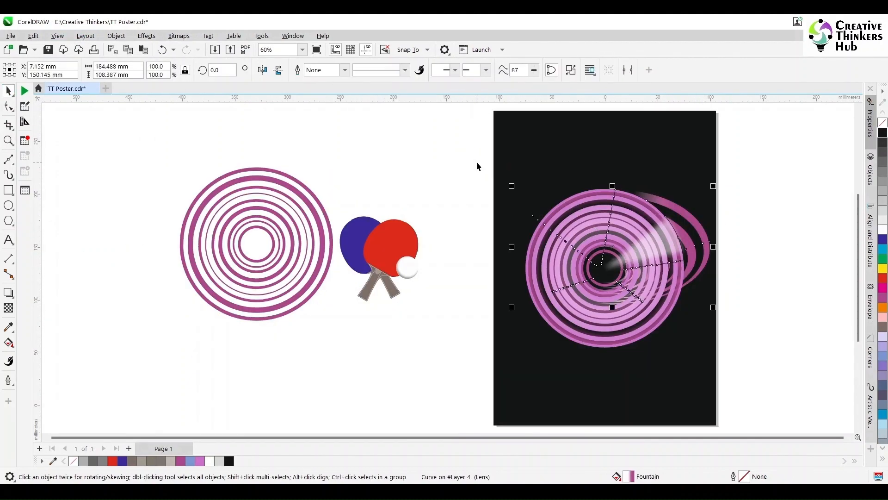
{"action": "key", "text": "ctrl+s"}
- Try moving the trimmed distorted rings down the page, and undo back to the selected sector curve
{"action": "left_click_drag", "start_coordinate": [707, 265], "coordinate": [685, 385]}
{"action": "key", "text": "ctrl+z"}
{"action": "key", "text": "ctrl+z"}
{"action": "key", "text": "ctrl+z"}
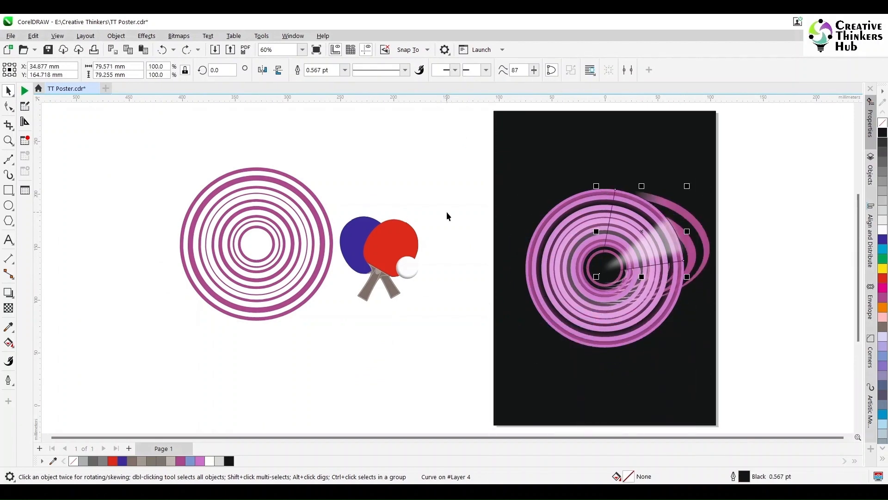
- Adjust the sector curve's right corner on the disc and delete the sector
{"action": "key", "text": "z"}
{"action": "left_click_drag", "start_coordinate": [584, 162], "coordinate": [746, 340]}
{"action": "key", "text": "F10"}
{"action": "left_click_drag", "start_coordinate": [481, 288], "coordinate": [489, 317]}
{"action": "left_click", "coordinate": [8, 91]}
{"action": "key", "text": "Delete"}
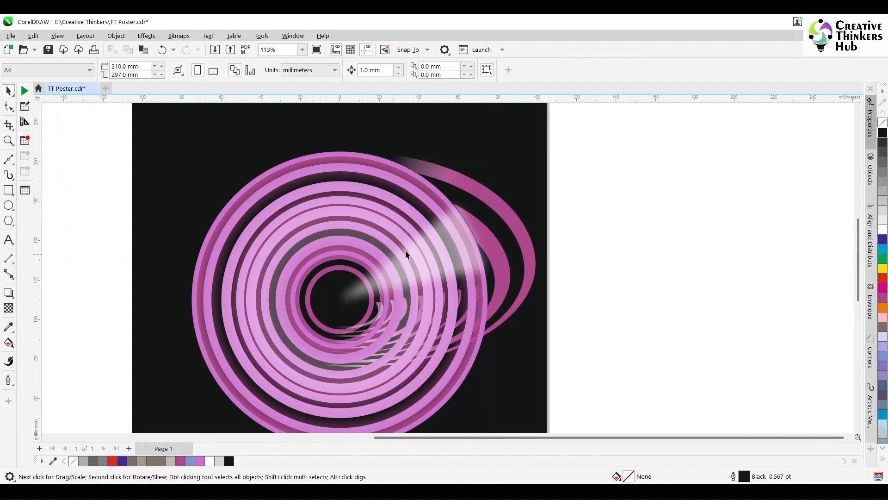
- Delete the trimmed distorted rings and draw an ellipse about 98 by 66 mm from the disc's centre past its right rim
{"action": "left_click", "coordinate": [494, 246]}
{"action": "key", "text": "Delete"}
{"action": "left_click", "coordinate": [8, 206]}
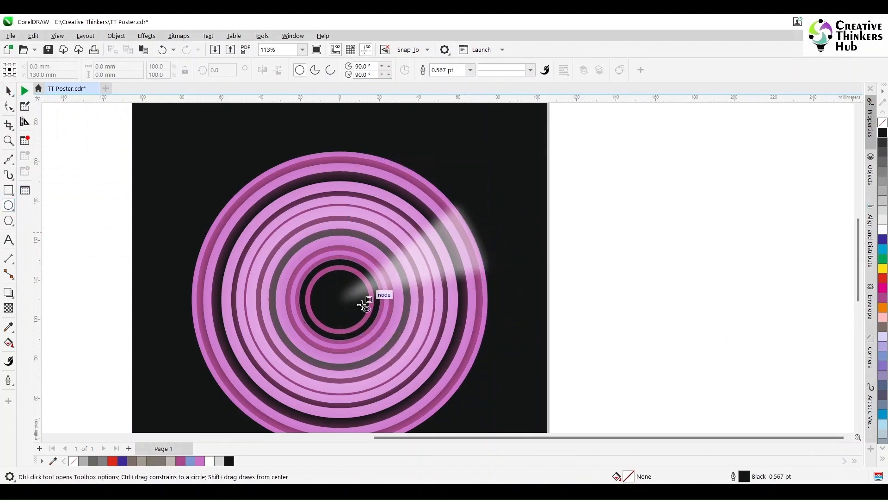
{"action": "left_click_drag", "start_coordinate": [341, 314], "coordinate": [535, 182]}
{"action": "left_click_drag", "start_coordinate": [437, 318], "coordinate": [439, 342]}
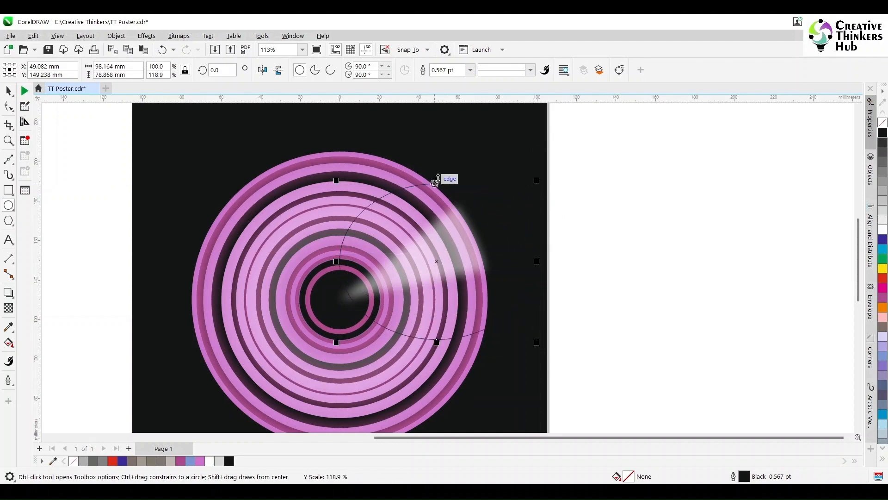
{"action": "left_click_drag", "start_coordinate": [437, 181], "coordinate": [430, 205]}
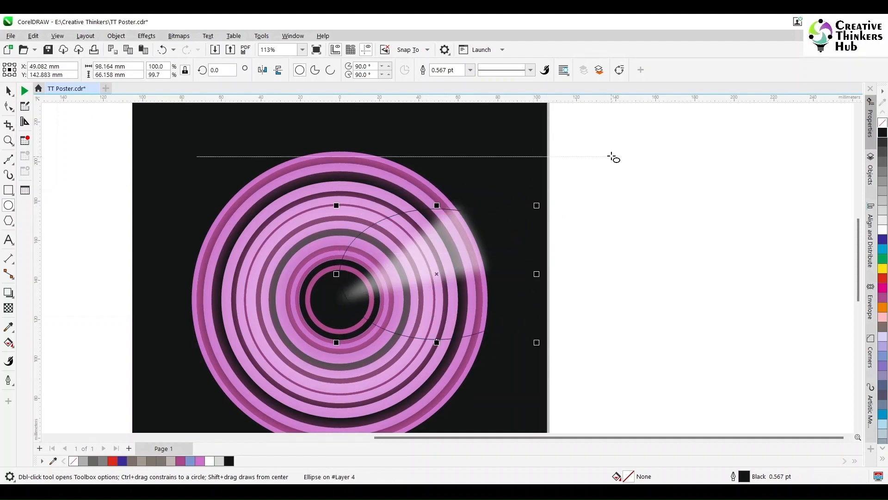
- Make a smaller copy of the ellipse, about 85 by 57 mm, and shift it left and down inside the first
{"action": "mouse_move", "coordinate": [536, 205]}
{"action": "left_mouse_down"}
{"action": "mouse_move", "coordinate": [498, 201]}
{"action": "mouse_move", "coordinate": [538, 208]}
{"action": "left_mouse_up"}
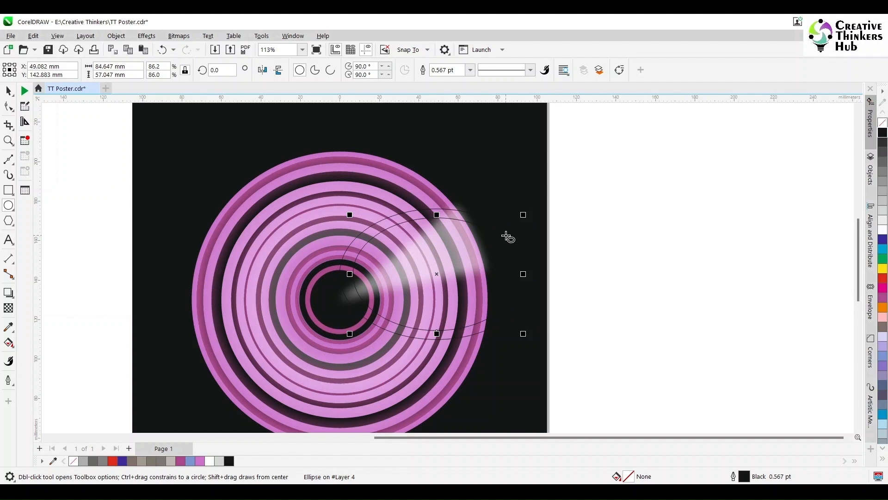
{"action": "key", "text": "shift+Left"}
{"action": "key", "text": "shift+Left"}
{"action": "key", "text": "shift+Left"}
{"action": "key", "text": "shift+Down"}
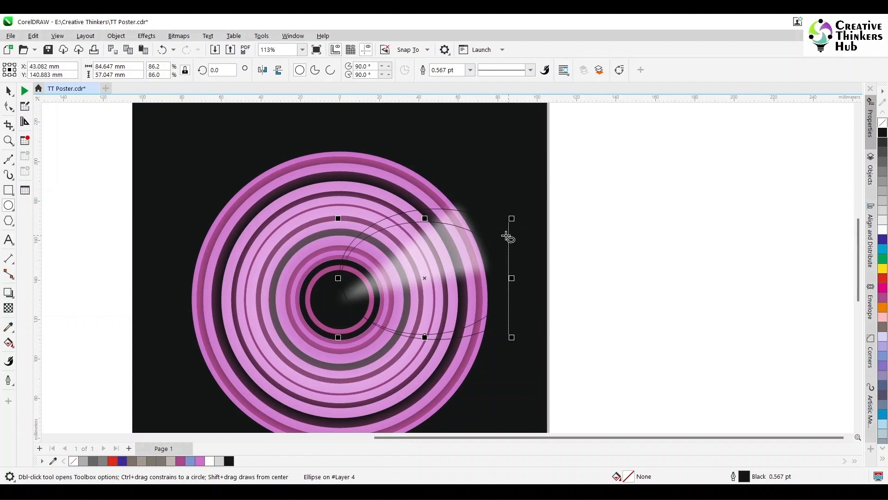
{"action": "key", "text": "shift+Right"}
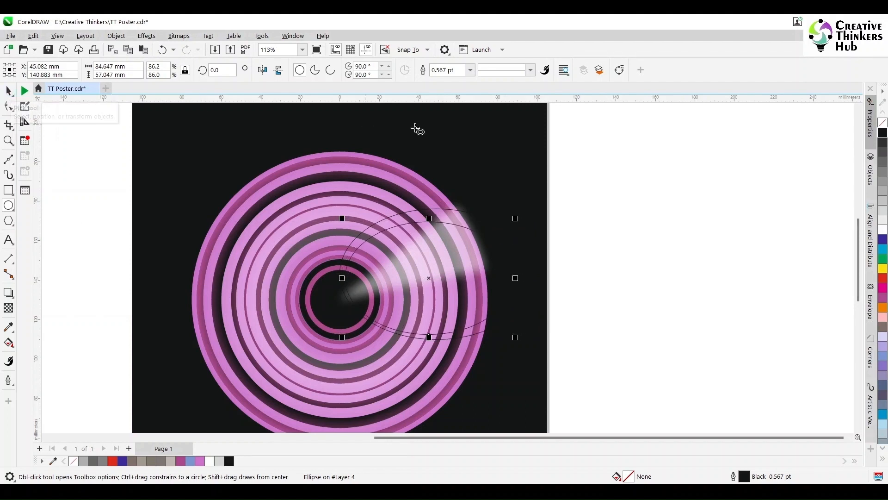
- Give both ellipses white outlines and tilt them by about 15°, rising toward the right
{"action": "left_click_drag", "start_coordinate": [659, 170], "coordinate": [268, 380]}
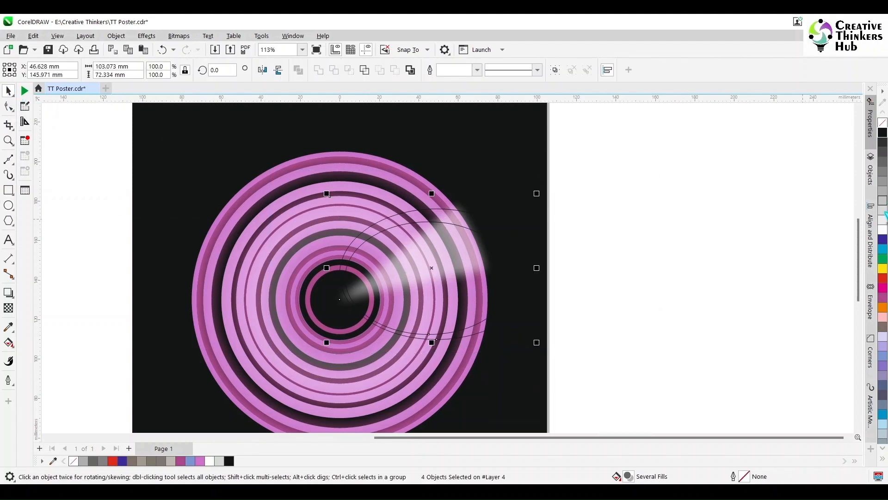
{"action": "right_click", "coordinate": [883, 228]}
{"action": "key", "text": "Escape"}
{"action": "scroll", "coordinate": [449, 229], "scroll_direction": "up", "scroll_amount": 2}
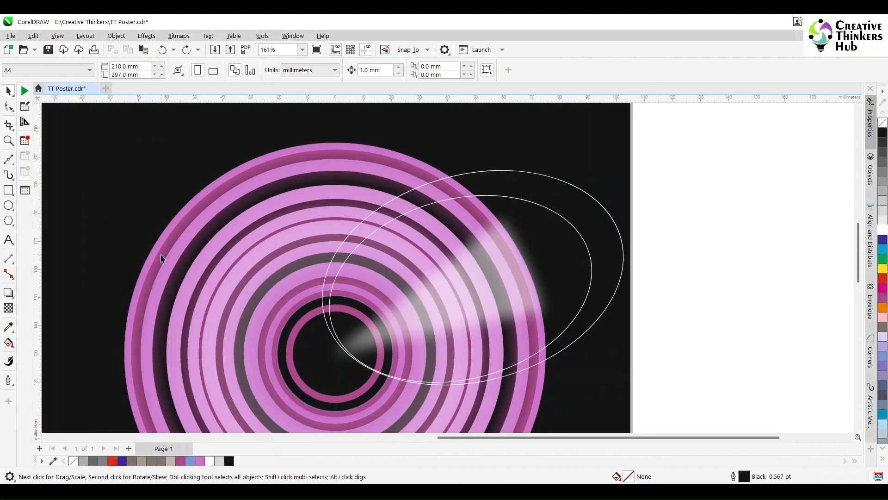
- Draw a 150 mm circle over the disc and centre it at X 0, Y 130 mm
{"action": "left_click", "coordinate": [9, 205]}
{"action": "left_click_drag", "start_coordinate": [63, 160], "coordinate": [354, 425]}
{"action": "type", "text": "1"}
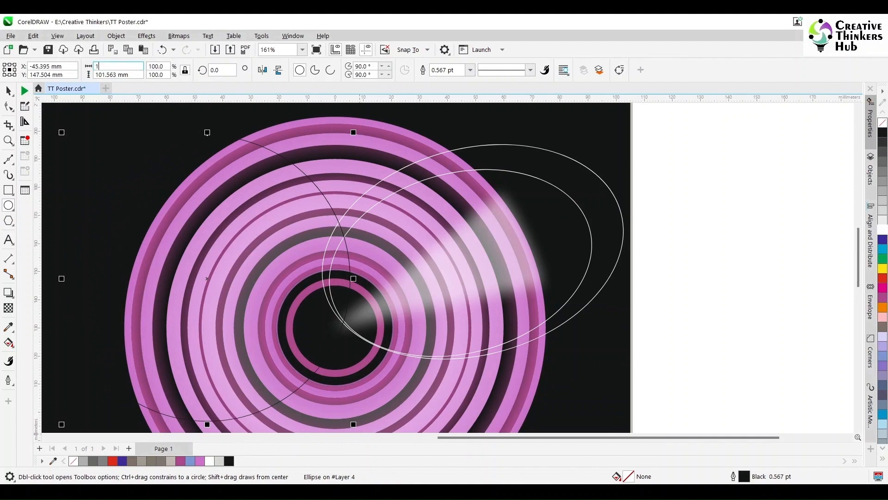
{"action": "type", "text": "50"}
{"action": "key", "text": "Return"}
{"action": "double_click", "coordinate": [65, 66]}
{"action": "type", "text": "0"}
{"action": "key", "text": "Tab"}
{"action": "type", "text": "130"}
{"action": "key", "text": "Return"}
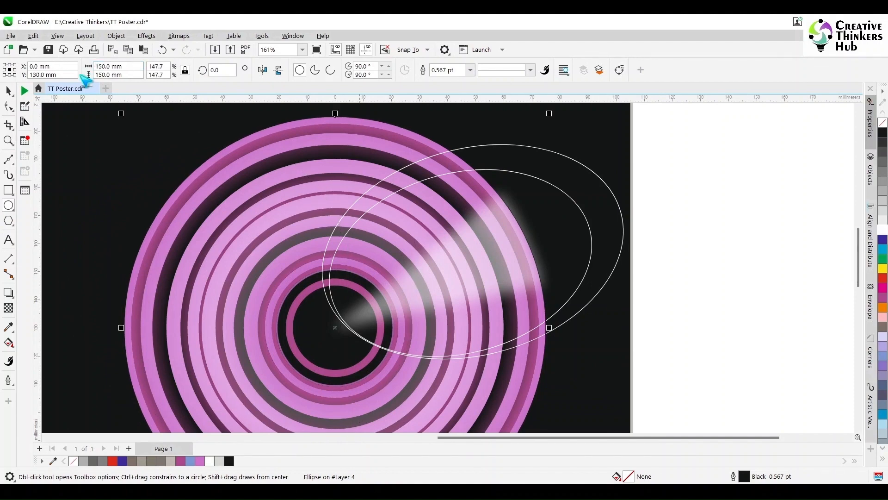
- Turn the circle into a pie spanning about 18.8° to 270°
{"action": "left_click", "coordinate": [315, 70]}
{"action": "left_click", "coordinate": [9, 106]}
{"action": "left_click_drag", "start_coordinate": [546, 328], "coordinate": [535, 260]}
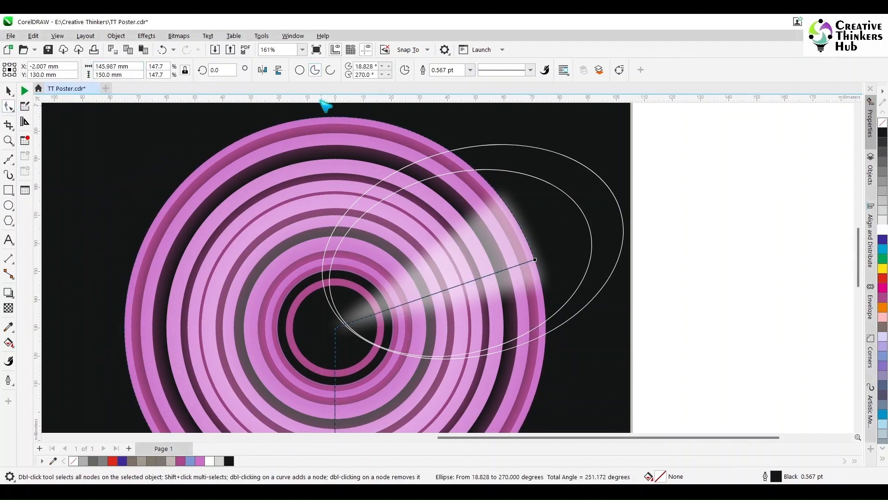
- Remove the inner ellipse and reshape the outer one to about 107 by 65 mm, tilted about 12.6°
{"action": "left_click", "coordinate": [554, 320]}
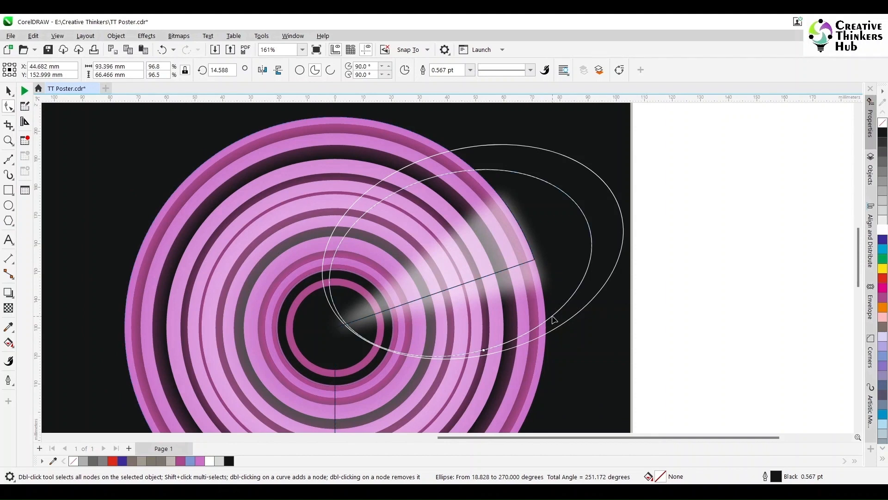
{"action": "key", "text": "space"}
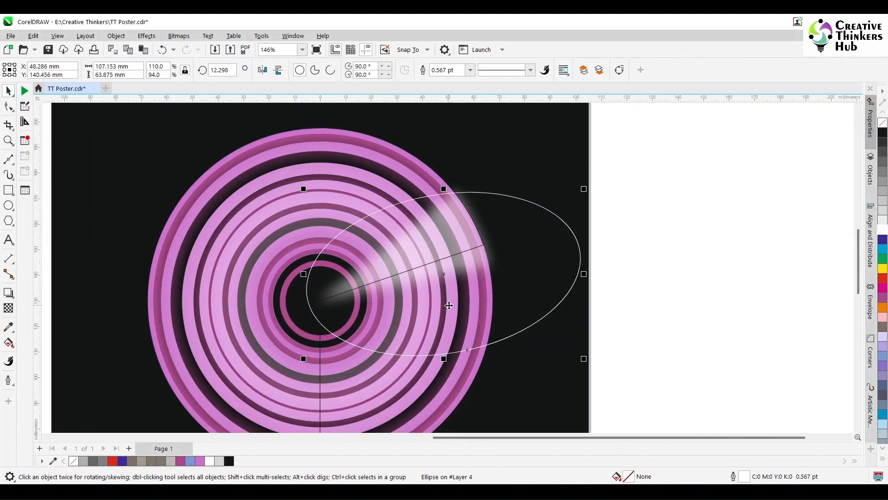
{"action": "left_click_drag", "start_coordinate": [444, 358], "coordinate": [443, 362]}
{"action": "left_click", "coordinate": [501, 286]}
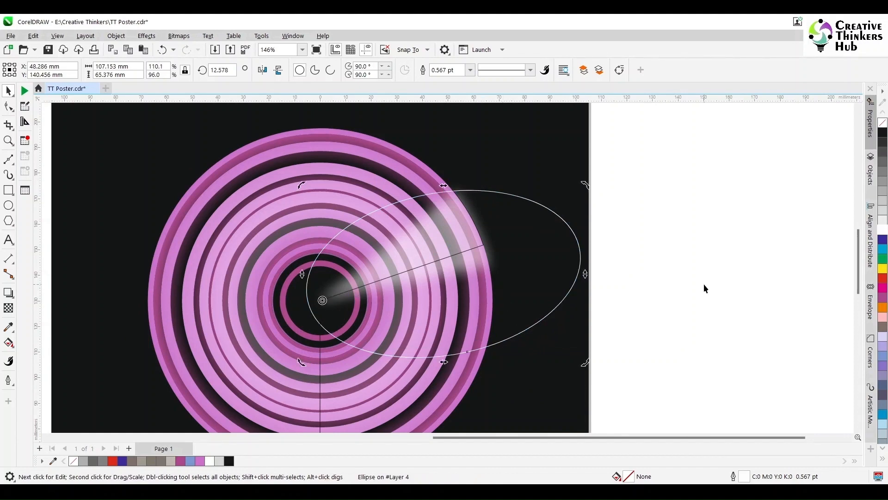
{"action": "left_click", "coordinate": [514, 264]}
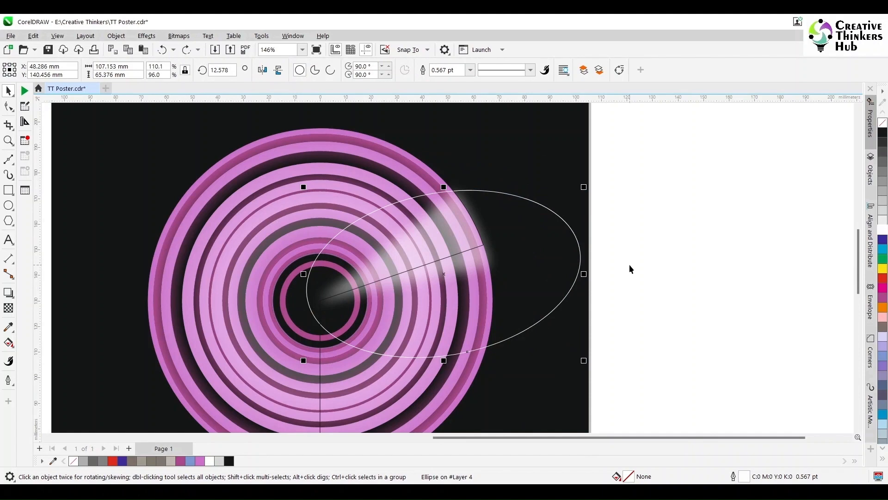
- Duplicate the ellipse at about 99 by 61 mm, tilt it about 13.9°, and nudge it up and right inside the original
{"action": "key", "text": "KP_Add"}
{"action": "left_click_drag", "start_coordinate": [584, 186], "coordinate": [564, 200]}
{"action": "left_click", "coordinate": [516, 275]}
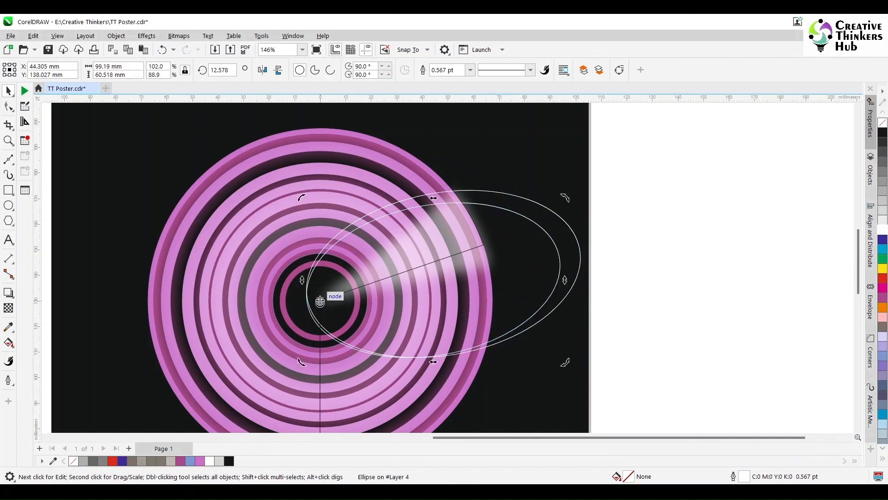
{"action": "left_click_drag", "start_coordinate": [565, 362], "coordinate": [565, 358]}
{"action": "key", "text": "Up"}
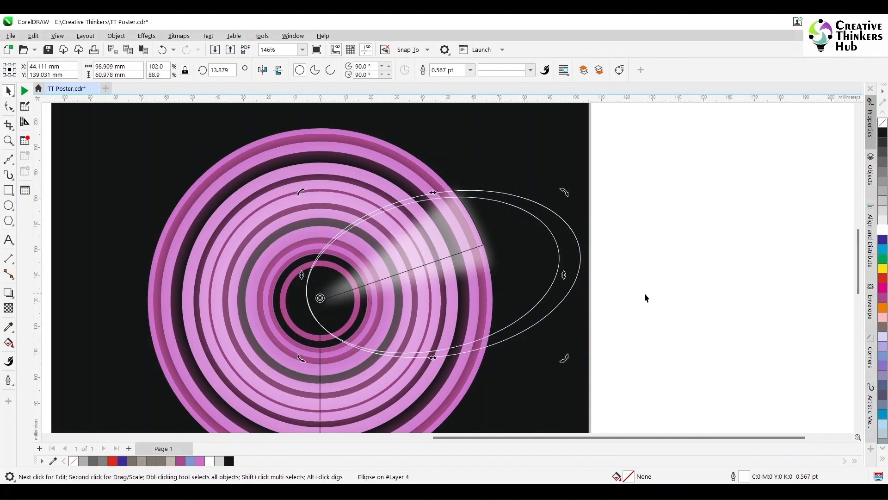
{"action": "key", "text": "Right"}
{"action": "key", "text": "space"}
{"action": "key", "text": "space"}
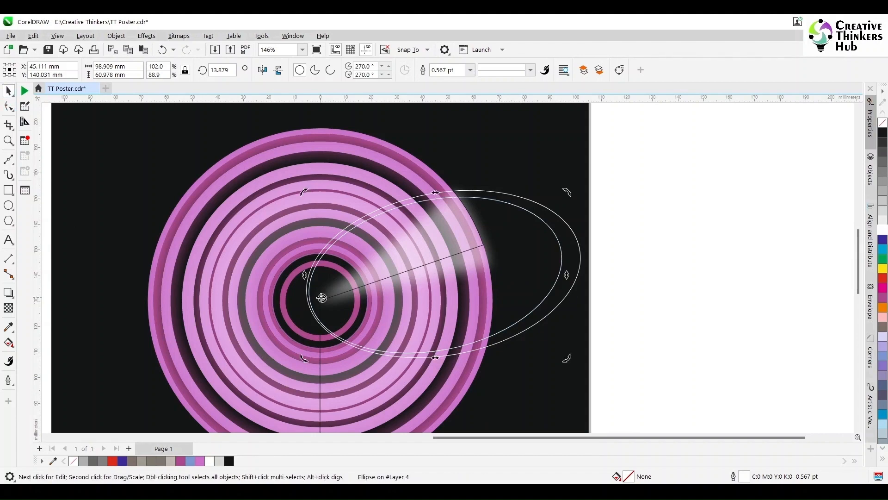
- Add a third nested ellipse by copying the inner one, scaling it to about 94 by 58 mm and nudging it right
{"action": "left_click", "coordinate": [665, 290]}
{"action": "key", "text": "ctrl+v"}
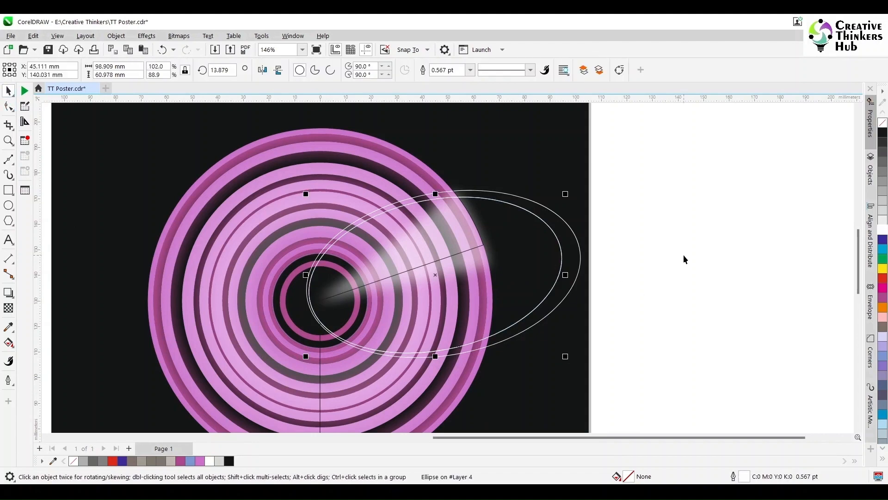
{"action": "left_click_drag", "start_coordinate": [566, 194], "coordinate": [554, 198]}
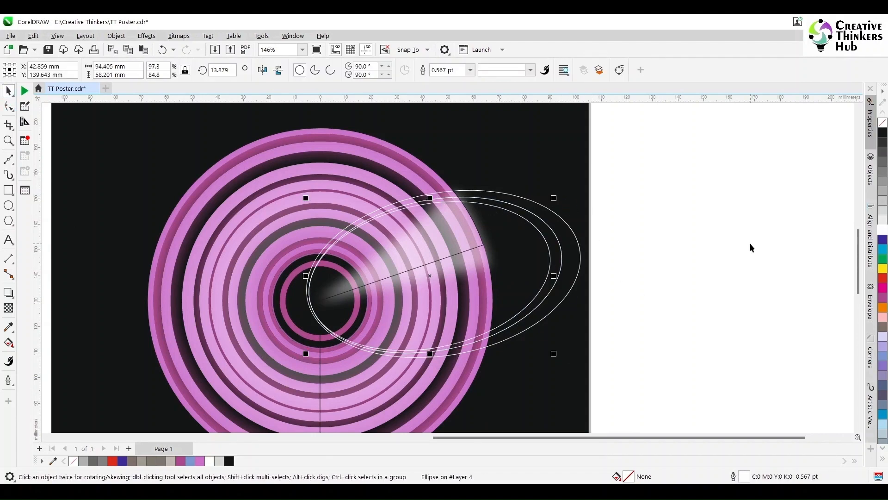
{"action": "key", "text": "Right"}
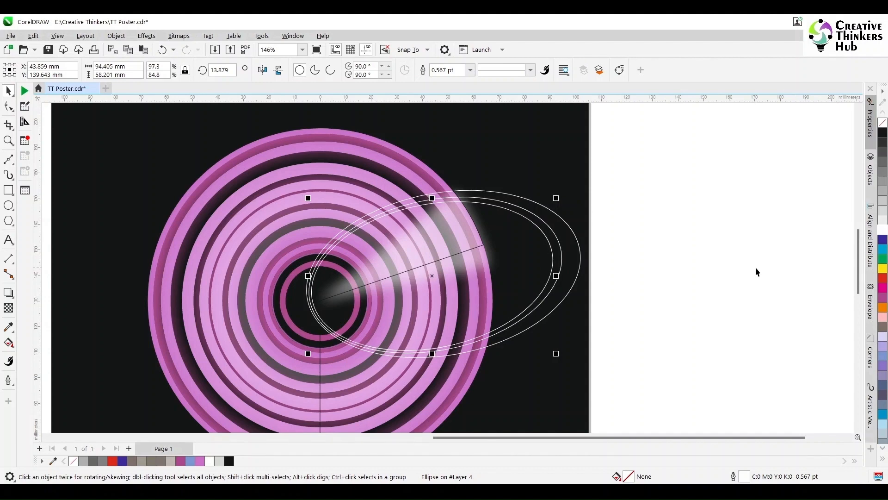
- Add two smaller nested copies, about 88 by 54 mm and 83 by 51 mm, nudging them into even spacing
{"action": "left_click_drag", "start_coordinate": [556, 198], "coordinate": [553, 211]}
{"action": "mouse_move", "coordinate": [320, 346]}
{"action": "left_mouse_down"}
{"action": "mouse_move", "coordinate": [329, 339]}
{"action": "mouse_move", "coordinate": [312, 351]}
{"action": "left_mouse_up"}
{"action": "key", "text": "Up"}
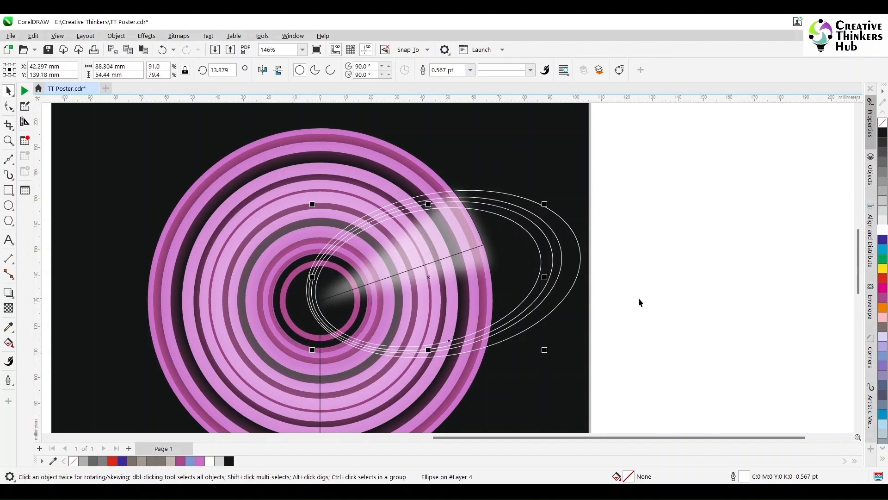
{"action": "left_click_drag", "start_coordinate": [545, 204], "coordinate": [533, 212]}
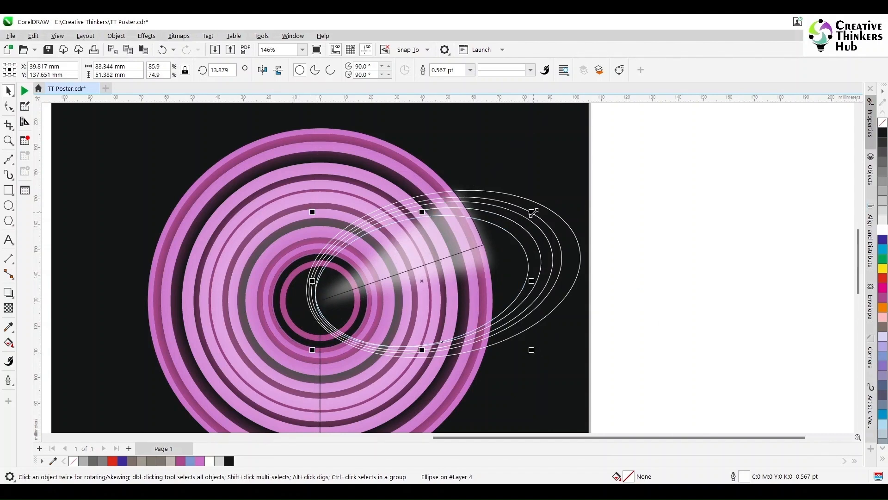
{"action": "key", "text": "Right"}
{"action": "key", "text": "Right"}
{"action": "key", "text": "Up"}
{"action": "key", "text": "Up"}
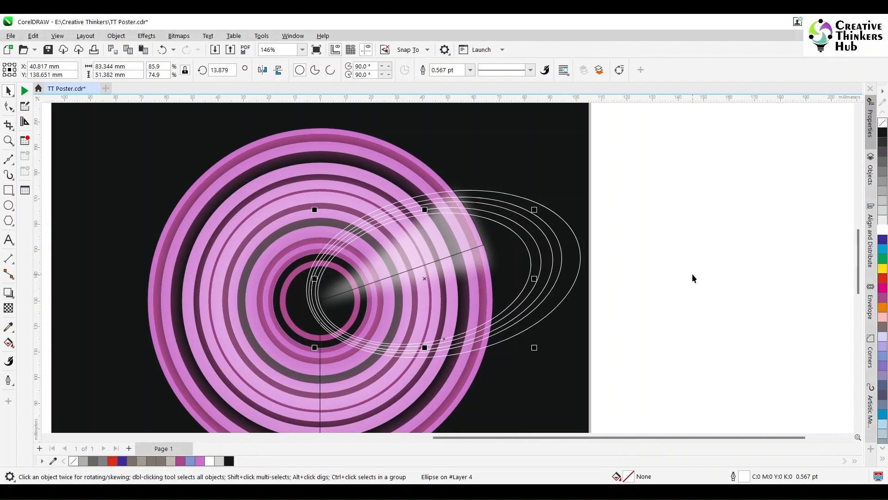
- Repeat the scaled duplication three times, down to an innermost ellipse of about 68 by 42 mm
{"action": "key", "text": "ctrl+d"}
{"action": "key", "text": "ctrl+d"}
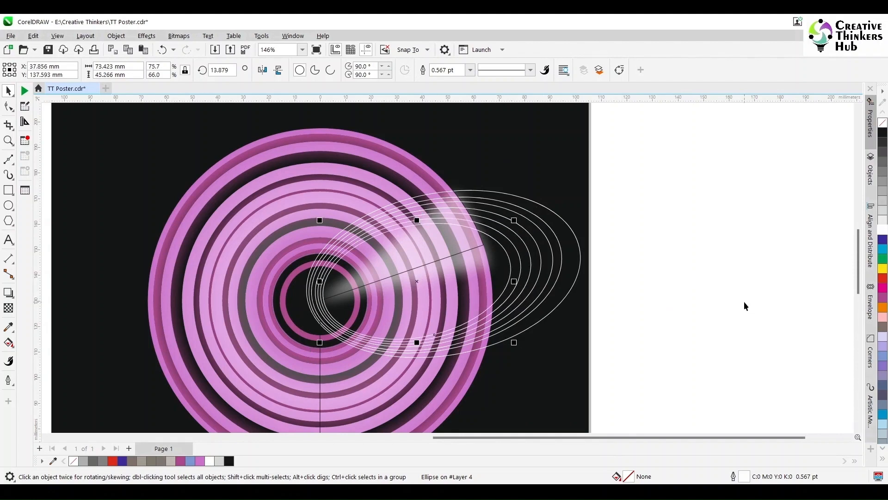
{"action": "key", "text": "ctrl+d"}
{"action": "left_click", "coordinate": [744, 302]}
- Trim the outermost ellipse with the second one and delete the second ellipse, leaving a ring
{"action": "left_click", "coordinate": [561, 248]}
{"action": "left_click", "coordinate": [573, 231], "text": "shift"}
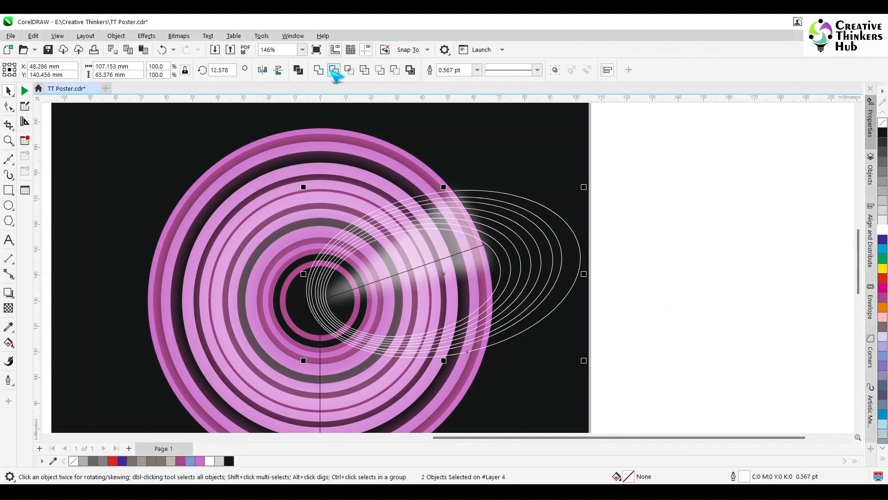
{"action": "left_click", "coordinate": [332, 71]}
{"action": "left_click", "coordinate": [697, 246]}
{"action": "left_click", "coordinate": [559, 241]}
{"action": "key", "text": "Delete"}
{"action": "key", "text": "ctrl+z"}
{"action": "left_click", "coordinate": [644, 242]}
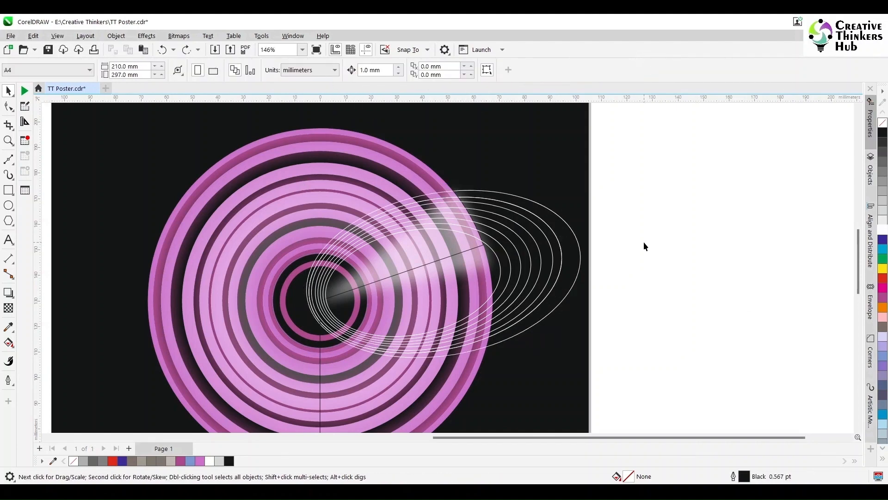
{"action": "left_click", "coordinate": [559, 240]}
{"action": "key", "text": "Delete"}
- Trim the third ellipse with the fourth and delete the fourth ellipse
{"action": "left_click", "coordinate": [541, 251]}
{"action": "left_click", "coordinate": [551, 241], "text": "shift"}
{"action": "left_click", "coordinate": [333, 71]}
{"action": "left_click", "coordinate": [652, 217]}
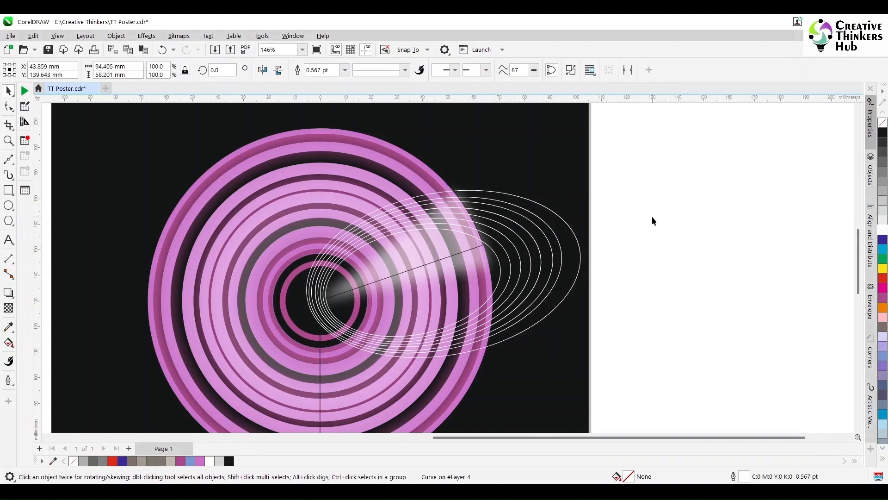
{"action": "left_click", "coordinate": [539, 248]}
{"action": "key", "text": "Delete"}
- Trim the fifth ellipse with the sixth and the seventh with the eighth, deleting the cutting ellipses
{"action": "left_click", "coordinate": [520, 257]}
{"action": "left_click", "coordinate": [530, 255], "text": "shift"}
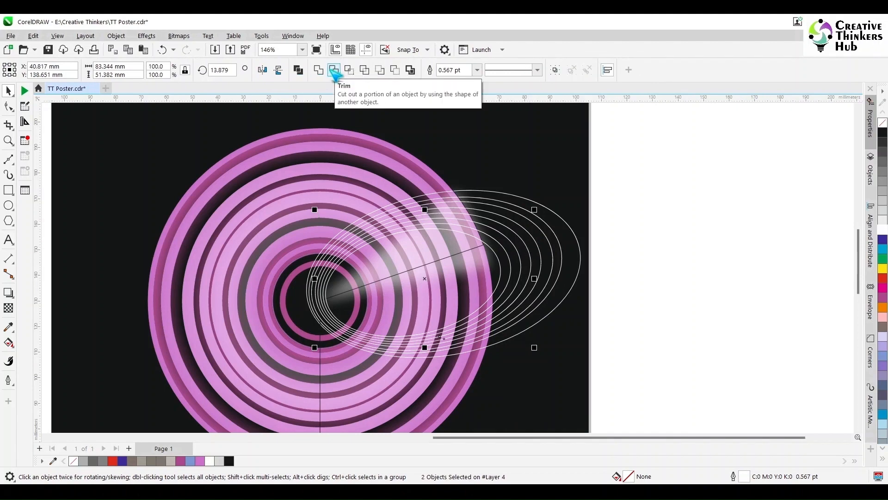
{"action": "left_click", "coordinate": [334, 71]}
{"action": "left_click", "coordinate": [525, 262]}
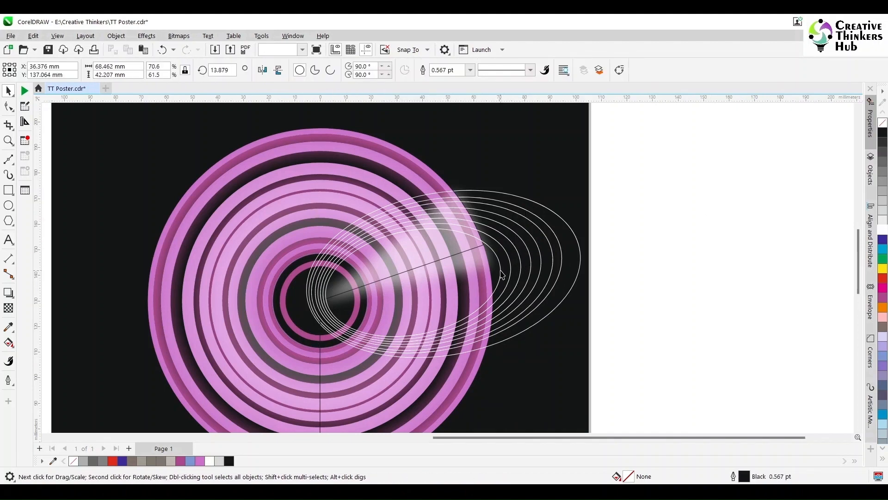
{"action": "left_click", "coordinate": [510, 269], "text": "shift"}
{"action": "left_click", "coordinate": [333, 71]}
{"action": "left_click", "coordinate": [500, 277]}
{"action": "key", "text": "Delete"}
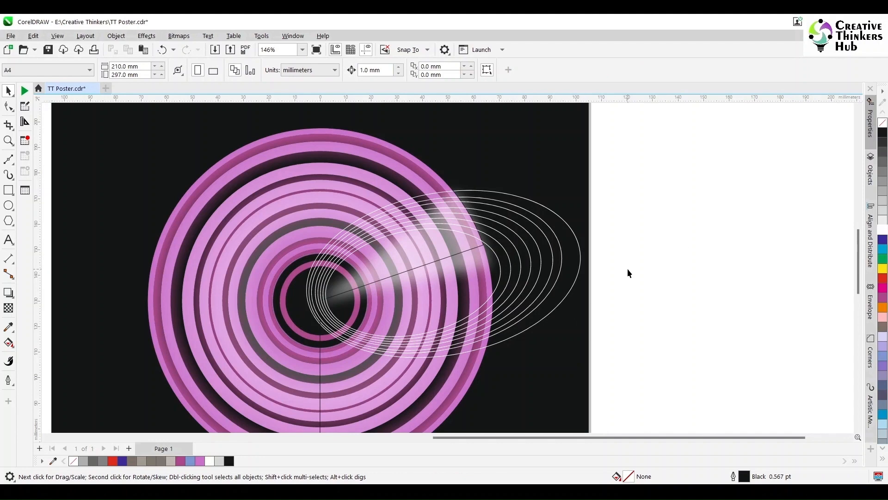
- Move the pie's upper edge to a start angle of about 13.3°, below the light ray
{"action": "left_click", "coordinate": [10, 107]}
{"action": "left_click", "coordinate": [345, 297]}
{"action": "left_click_drag", "start_coordinate": [483, 245], "coordinate": [489, 261]}
{"action": "left_click", "coordinate": [314, 70]}
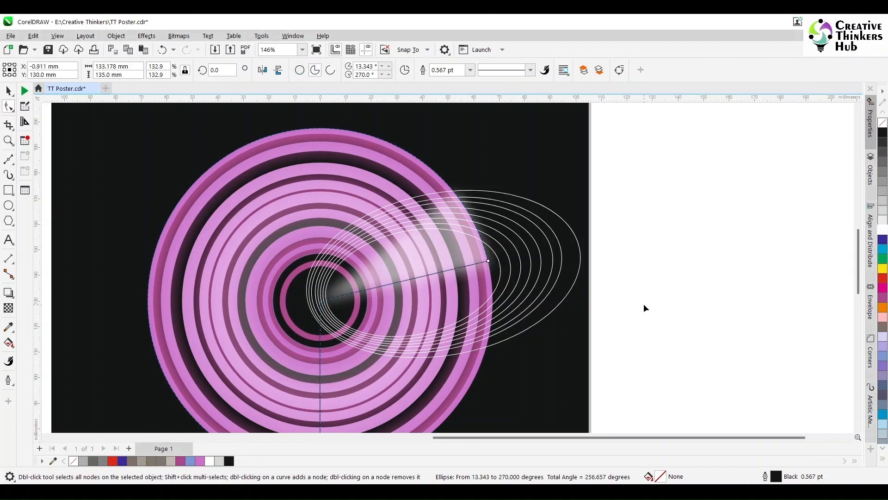
{"action": "left_click", "coordinate": [9, 91]}
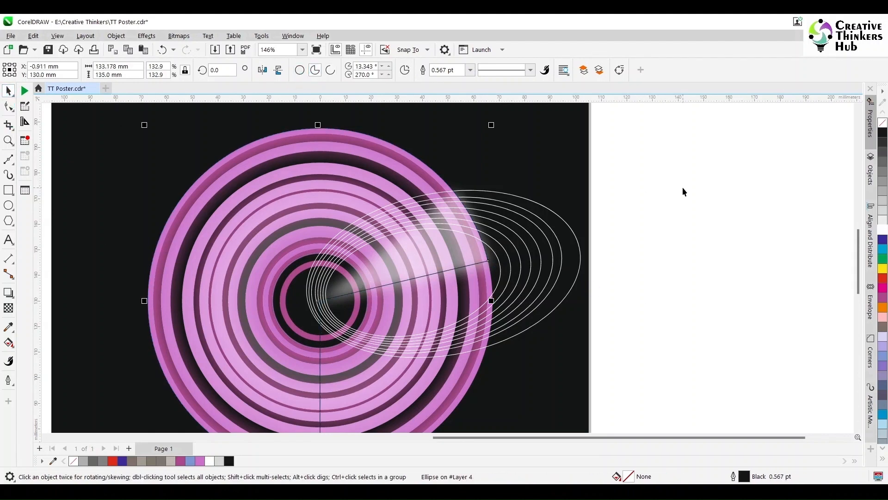
{"action": "left_click_drag", "start_coordinate": [708, 158], "coordinate": [348, 377]}
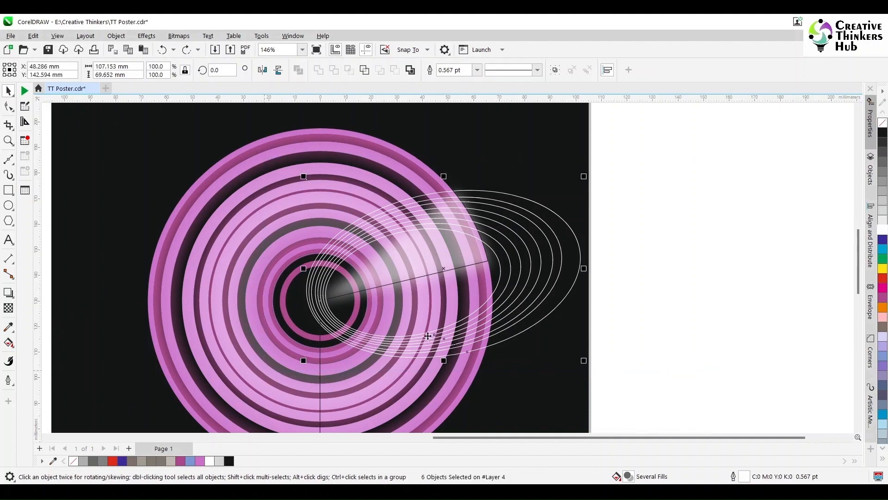
{"action": "key", "text": "Escape"}
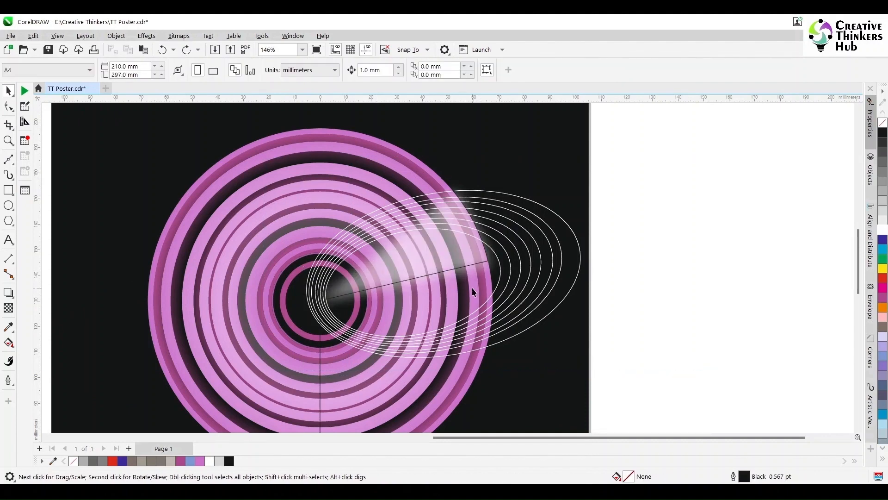
- Duplicate the four tilted elliptical rings onto the area beside the page and give the copies a black outline
{"action": "left_click_drag", "start_coordinate": [737, 147], "coordinate": [365, 379]}
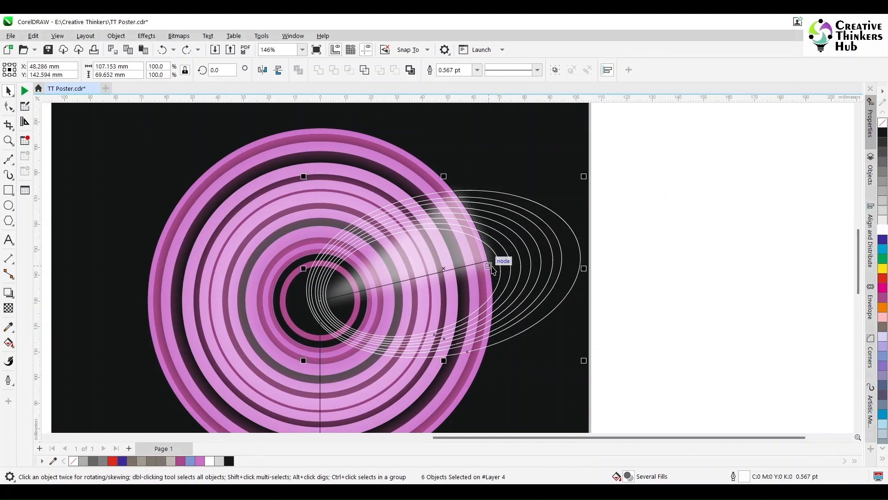
{"action": "key", "text": "Delete"}
{"action": "key", "text": "ctrl+z"}
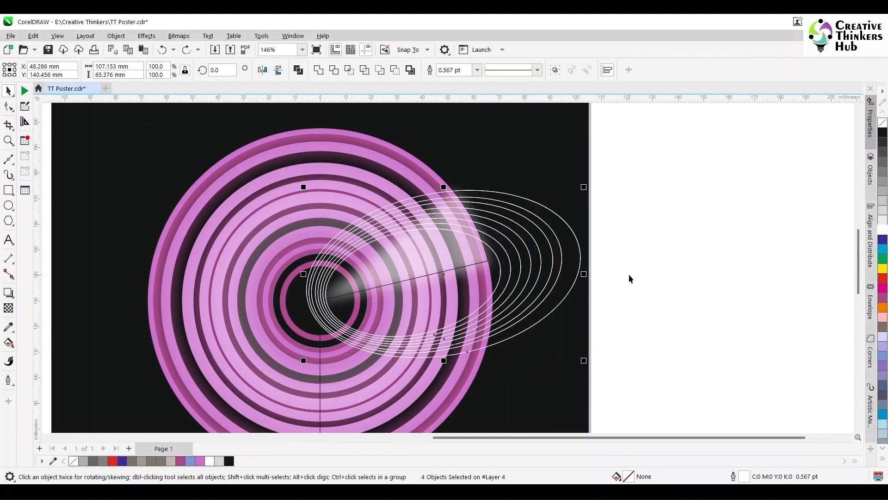
{"action": "left_click_drag", "start_coordinate": [844, 242], "coordinate": [833, 241]}
{"action": "right_click", "coordinate": [833, 242]}
{"action": "right_click", "coordinate": [882, 133]}
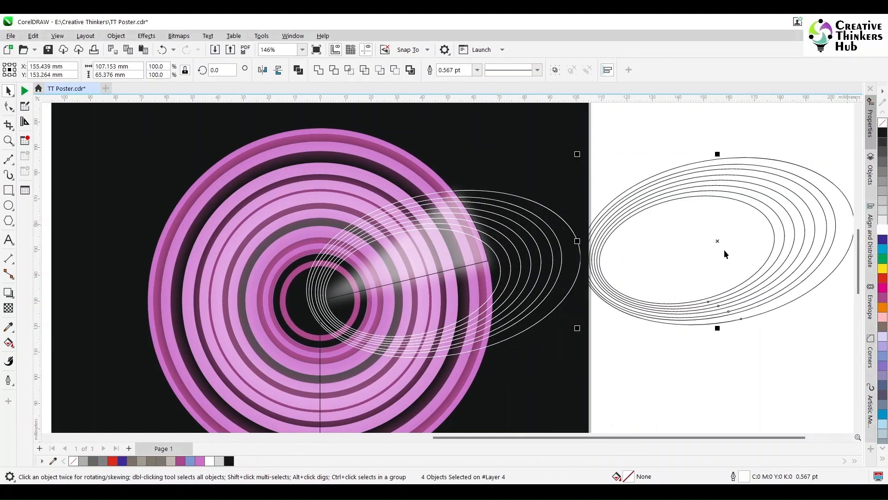
{"action": "left_click_drag", "start_coordinate": [718, 241], "coordinate": [763, 218]}
{"action": "left_click", "coordinate": [631, 359]}
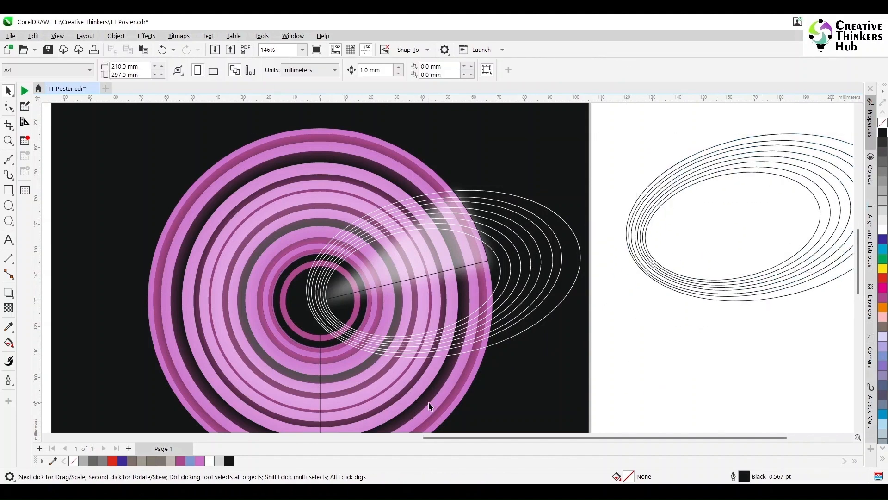
- Copy the dark magenta concentric ring's fountain fill onto the elliptical rings on the page, and the outermost concentric ring's fill onto the off-page duplicates
{"action": "left_click", "coordinate": [428, 403]}
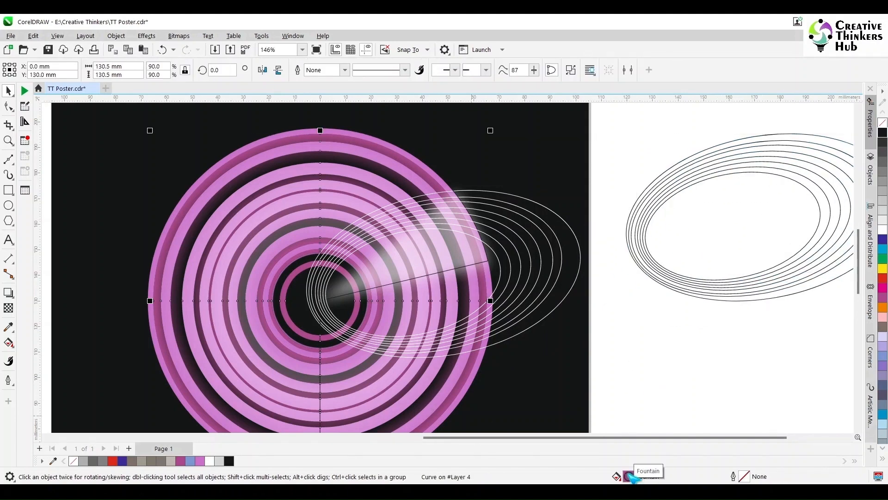
{"action": "left_click_drag", "start_coordinate": [632, 477], "coordinate": [505, 282]}
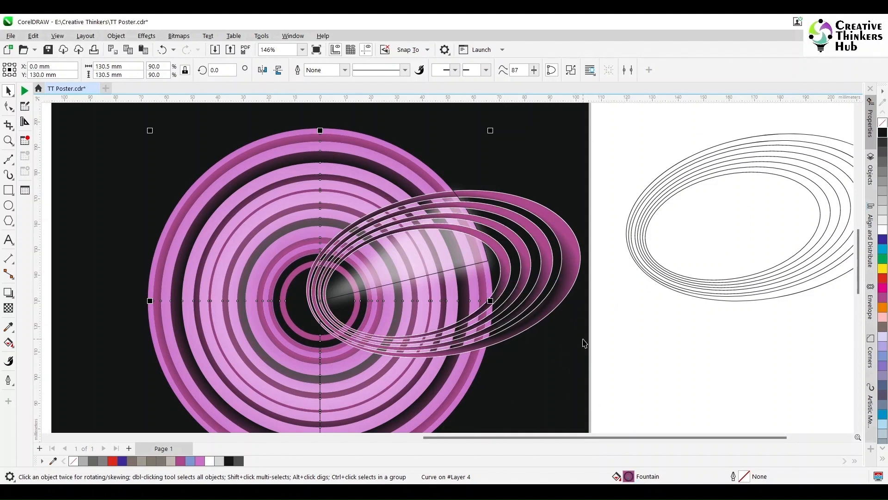
{"action": "left_click_drag", "start_coordinate": [716, 437], "coordinate": [773, 435]}
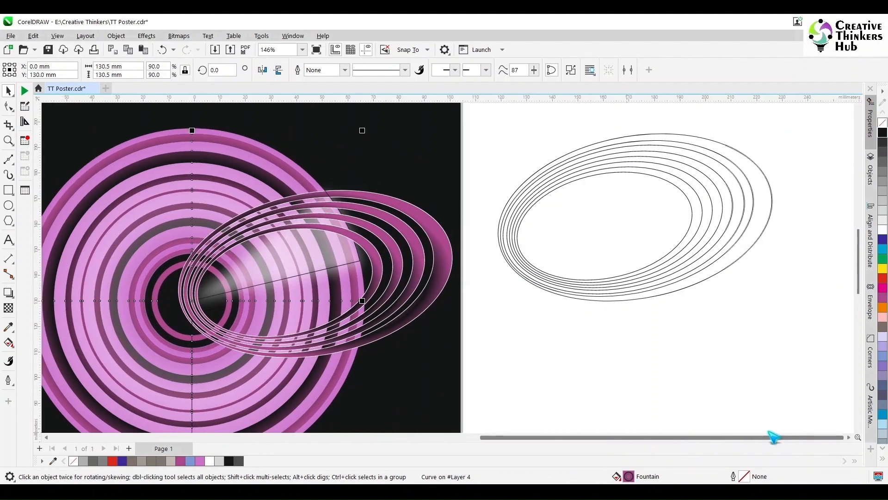
{"action": "left_click", "coordinate": [234, 149]}
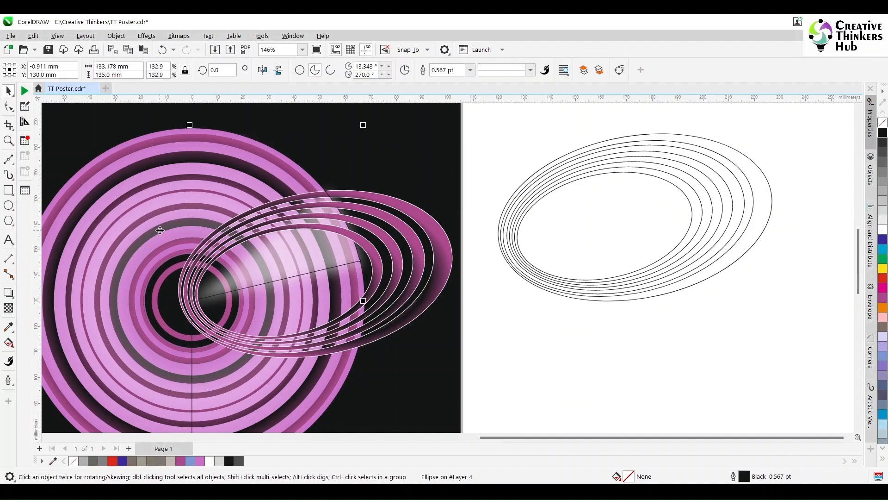
{"action": "left_click", "coordinate": [223, 133]}
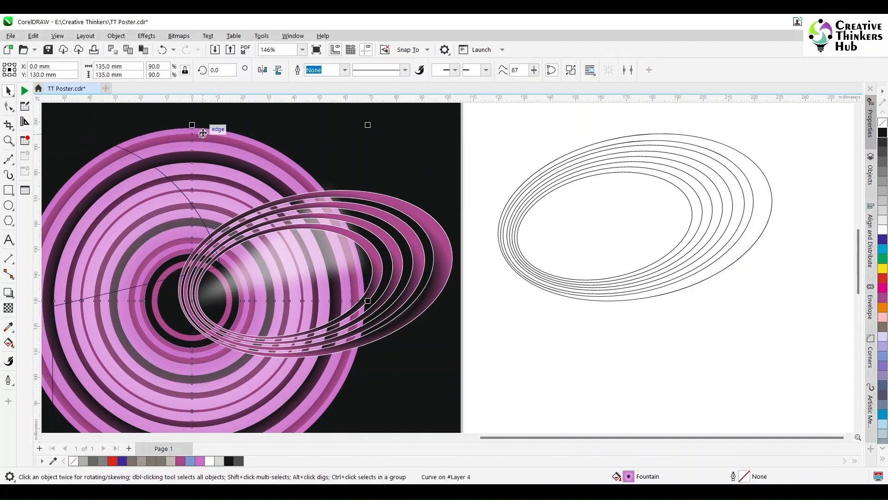
{"action": "left_click_drag", "start_coordinate": [628, 477], "coordinate": [668, 298]}
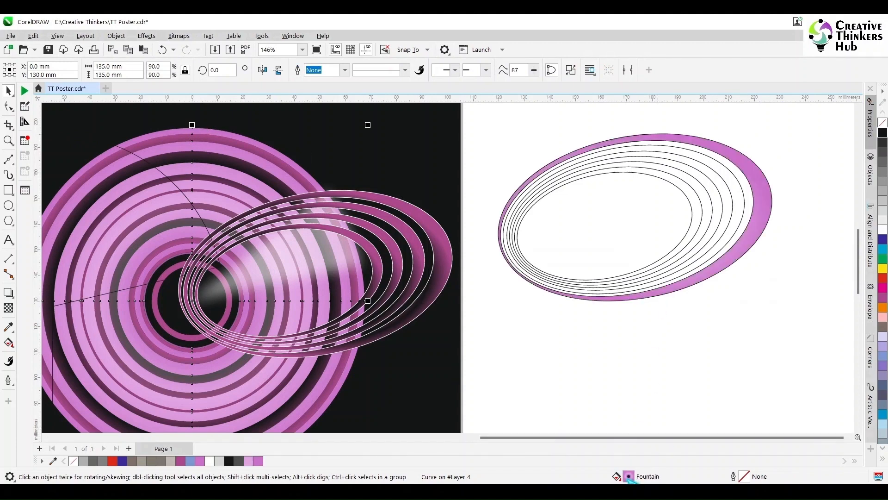
{"action": "left_click_drag", "start_coordinate": [701, 266], "coordinate": [671, 258]}
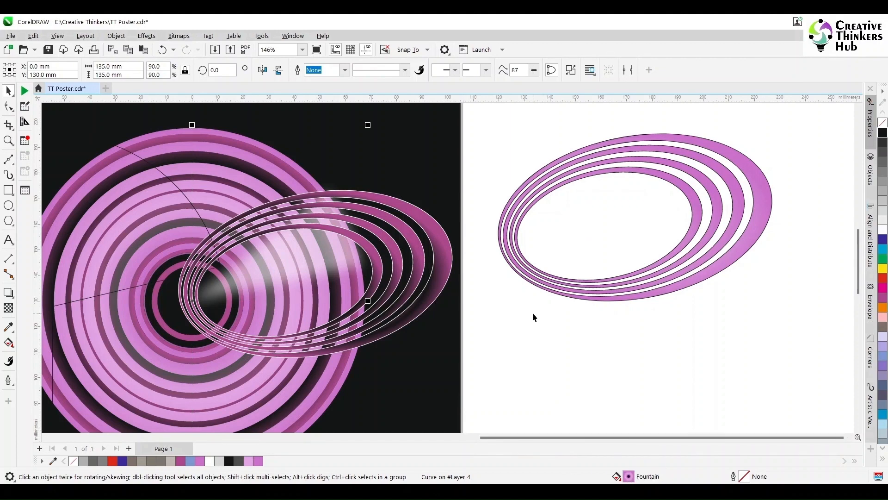
- Edit the fountain fill of the outer elliptical ring on the page, setting the black colour stop to K 0
{"action": "left_click", "coordinate": [426, 304]}
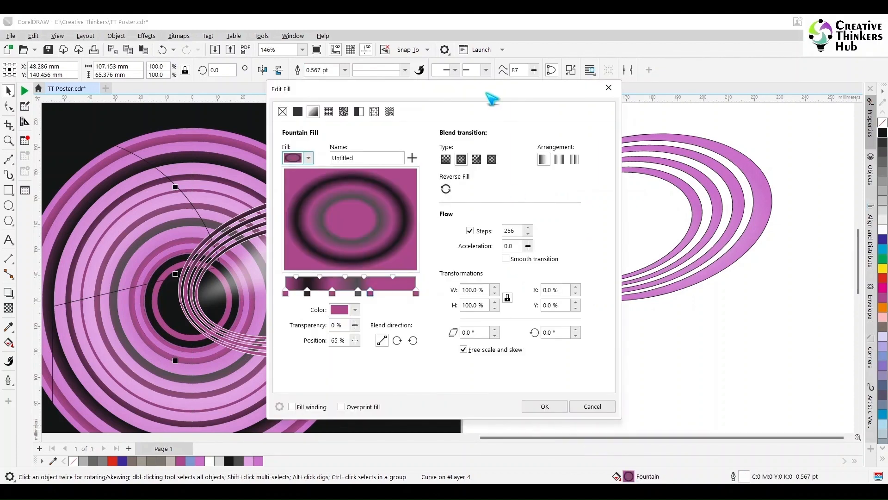
{"action": "key", "text": "F11"}
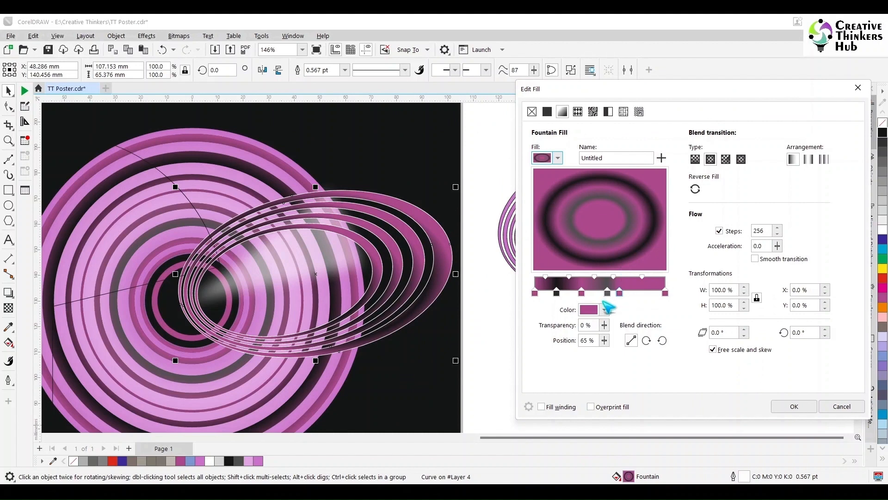
{"action": "left_click", "coordinate": [557, 294]}
{"action": "left_click", "coordinate": [604, 310]}
{"action": "left_click_drag", "start_coordinate": [698, 409], "coordinate": [665, 409]}
{"action": "type", "text": "0"}
{"action": "key", "text": "Return"}
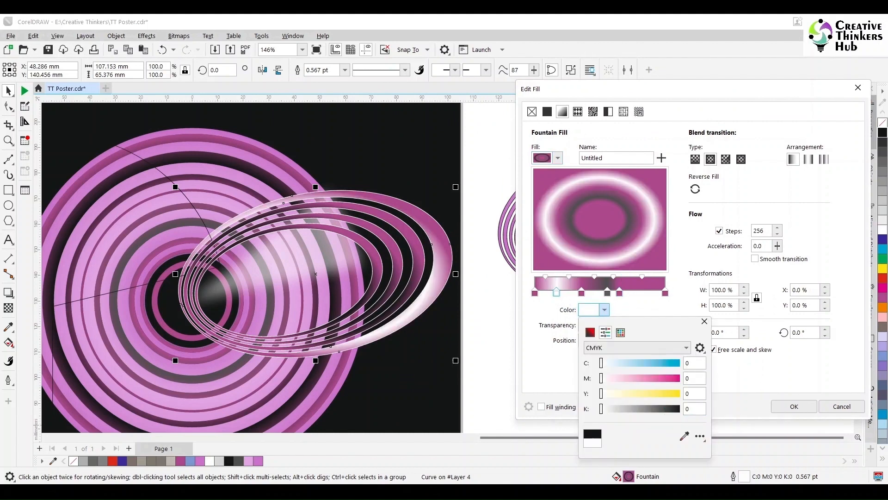
- Set the dark grey colour stop in the fountain fill to K 10
{"action": "left_click", "coordinate": [607, 294]}
{"action": "left_click", "coordinate": [604, 309]}
{"action": "left_click", "coordinate": [607, 294]}
{"action": "left_click", "coordinate": [607, 293]}
{"action": "left_click", "coordinate": [604, 310]}
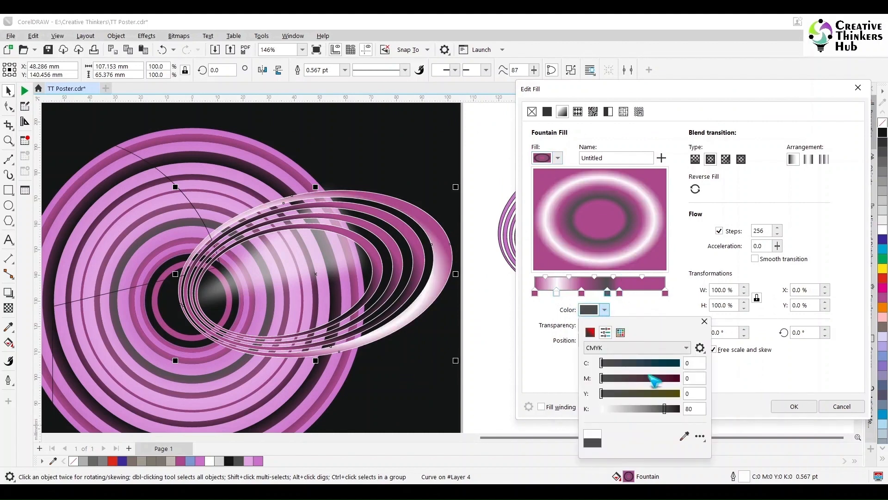
{"action": "left_click_drag", "start_coordinate": [697, 409], "coordinate": [661, 408]}
{"action": "type", "text": "10"}
{"action": "key", "text": "Return"}
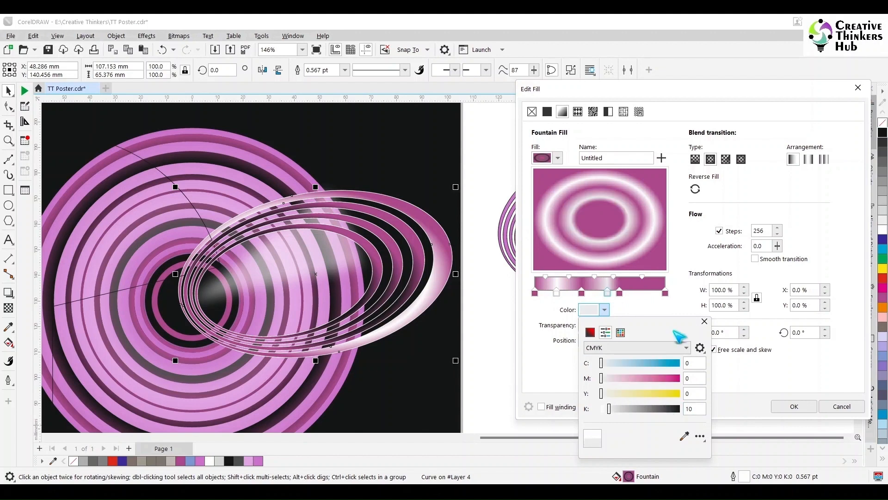
- Recolour the stop at 17% to light pink with C 20, M 40, Y 0, K 0
{"action": "left_click", "coordinate": [704, 321]}
{"action": "left_click", "coordinate": [557, 294]}
{"action": "left_click", "coordinate": [604, 309]}
{"action": "left_click", "coordinate": [685, 436]}
{"action": "left_click", "coordinate": [883, 298]}
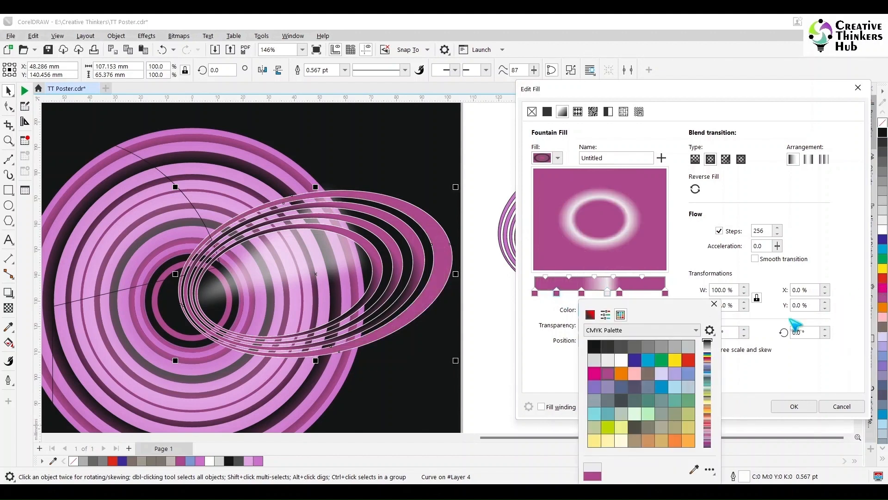
{"action": "left_click", "coordinate": [605, 314]}
{"action": "left_click_drag", "start_coordinate": [694, 396], "coordinate": [619, 415]}
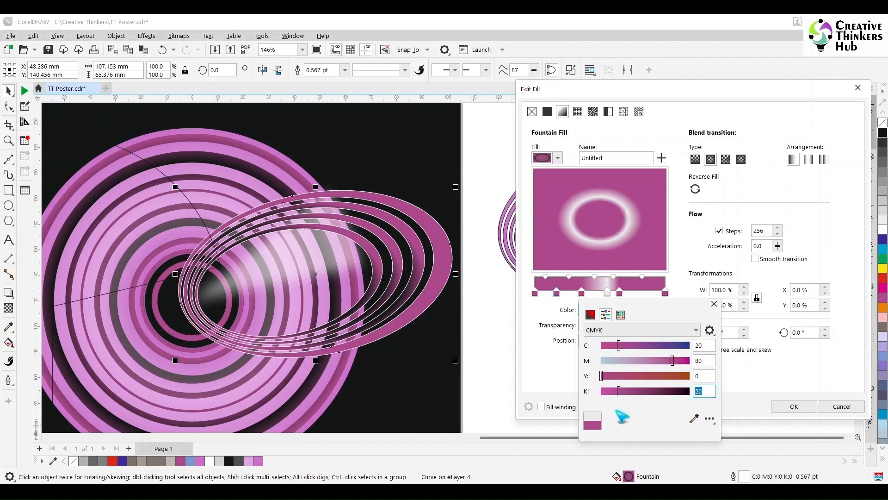
{"action": "type", "text": "0"}
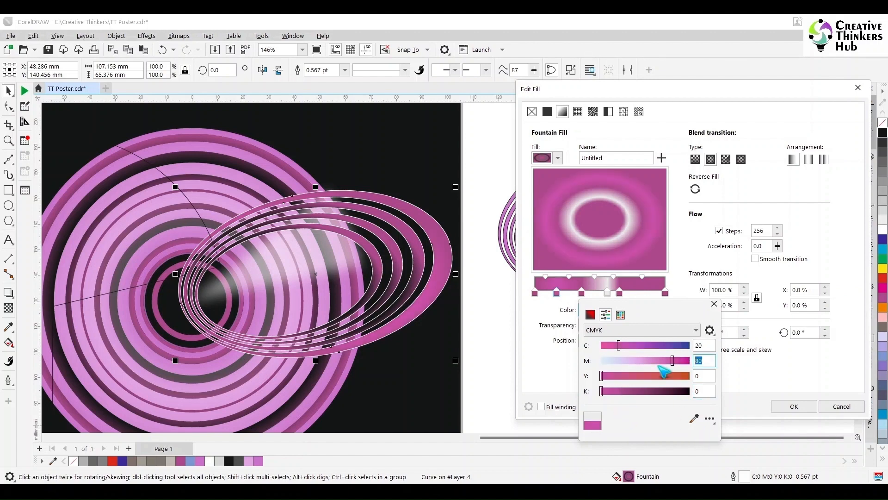
{"action": "type", "text": "40"}
{"action": "key", "text": "Tab"}
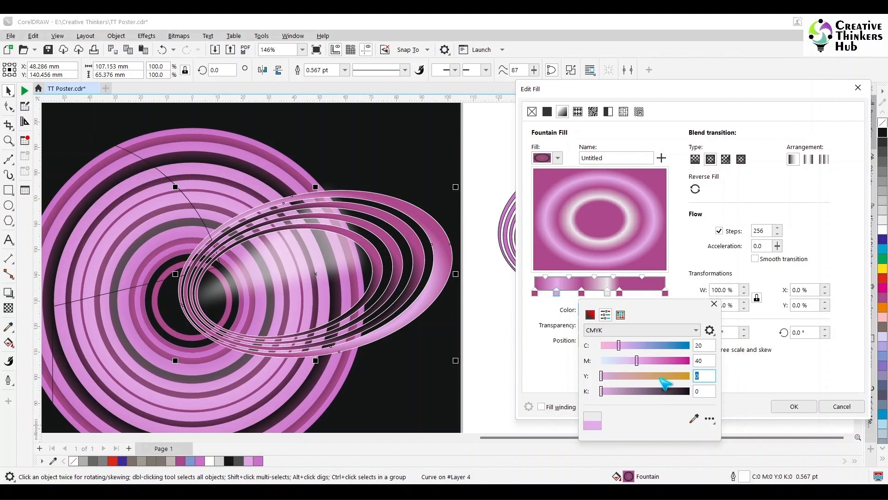
{"action": "key", "text": "Return"}
{"action": "left_click", "coordinate": [605, 309]}
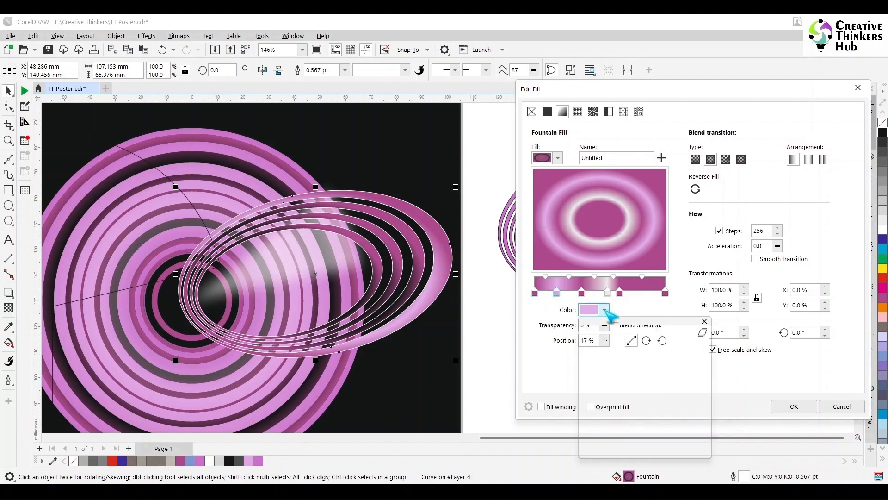
- Set the gradient's first colour stop at 0% to C 20, M 40, Y 0, K 0
{"action": "left_click", "coordinate": [535, 292]}
{"action": "left_click", "coordinate": [605, 310]}
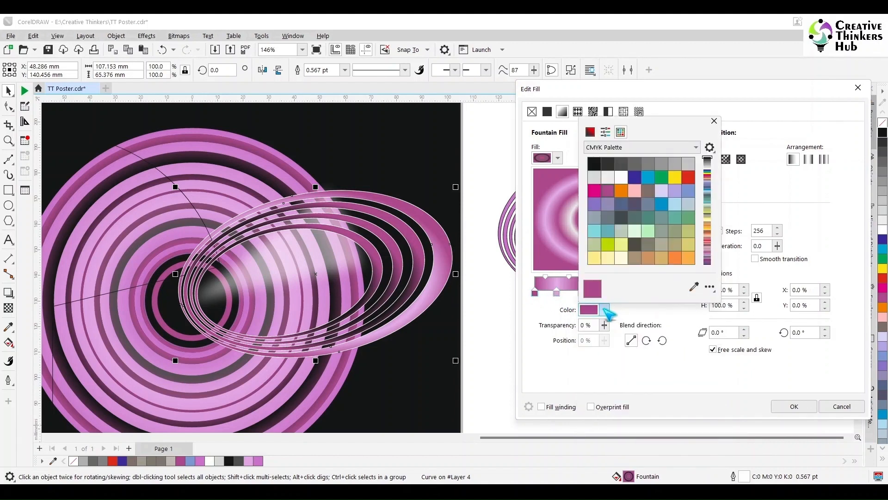
{"action": "key", "text": "Tab"}
{"action": "key", "text": "Tab"}
{"action": "type", "text": "0"}
{"action": "key", "text": "Return"}
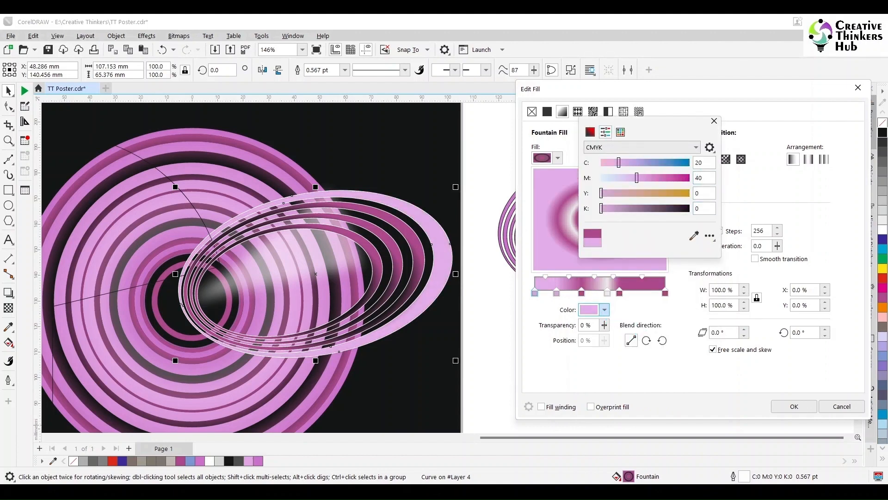
{"action": "left_click", "coordinate": [714, 120]}
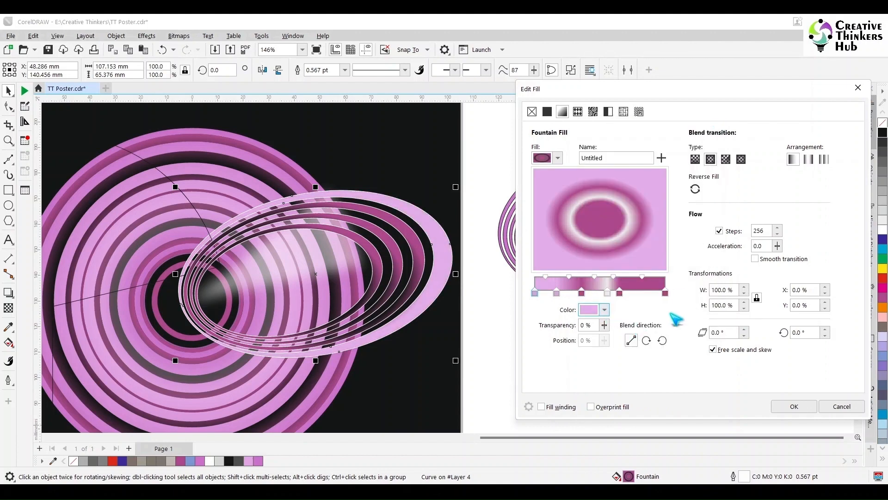
- Change the fountain fill to linear, remove the surplus inner stops, and space the remaining magenta stop at 63% and the light pink one slightly inward
{"action": "left_click", "coordinate": [695, 159]}
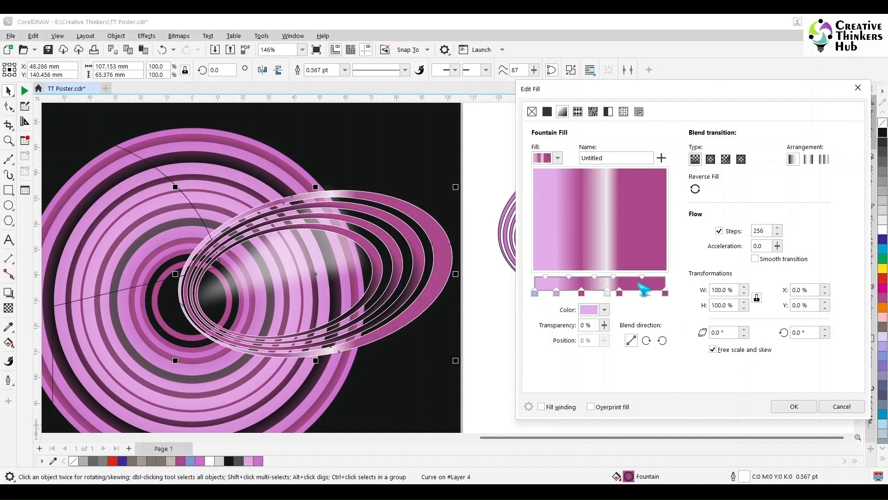
{"action": "left_click_drag", "start_coordinate": [619, 293], "coordinate": [654, 293]}
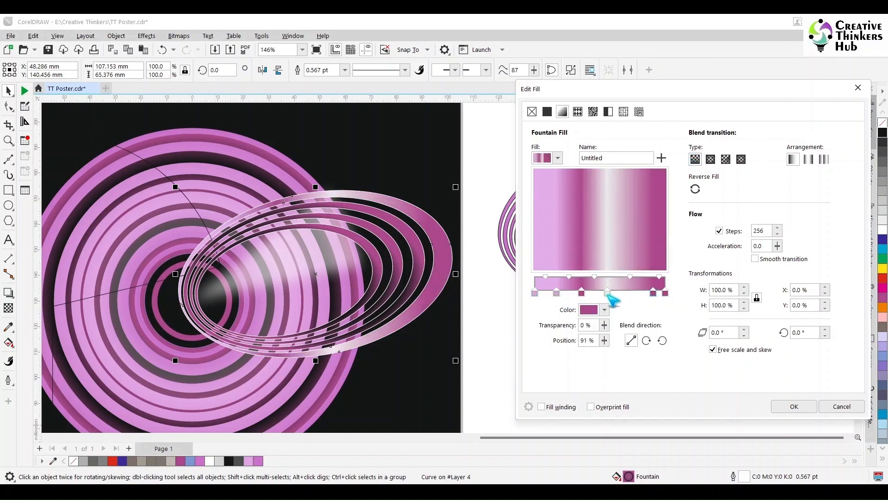
{"action": "double_click", "coordinate": [608, 294]}
{"action": "left_click_drag", "start_coordinate": [582, 292], "coordinate": [616, 293]}
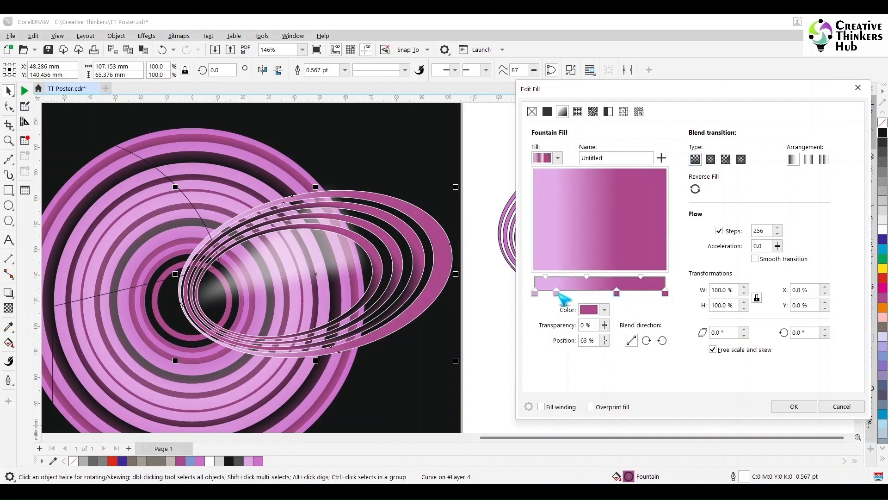
{"action": "left_click_drag", "start_coordinate": [557, 293], "coordinate": [563, 293]}
- Darken the gradient's last colour stop at 100% by setting K to 60
{"action": "left_click", "coordinate": [665, 293]}
{"action": "left_click", "coordinate": [604, 309]}
{"action": "left_click_drag", "start_coordinate": [706, 391], "coordinate": [680, 393]}
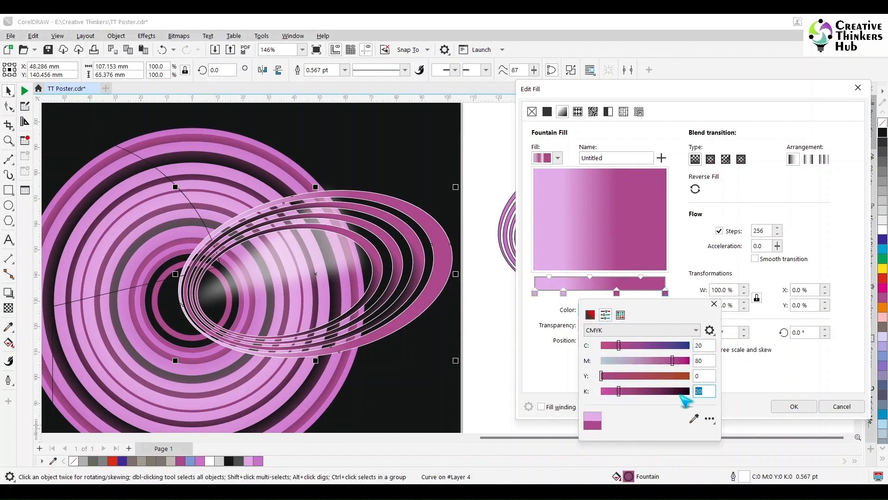
{"action": "type", "text": "60"}
{"action": "left_click", "coordinate": [714, 304]}
- Shift the magenta stop toward the light end, apply the fill, and copy it onto the other elliptical rings on the page
{"action": "left_click_drag", "start_coordinate": [617, 293], "coordinate": [589, 293]}
{"action": "left_click", "coordinate": [605, 310]}
{"action": "left_click", "coordinate": [661, 314]}
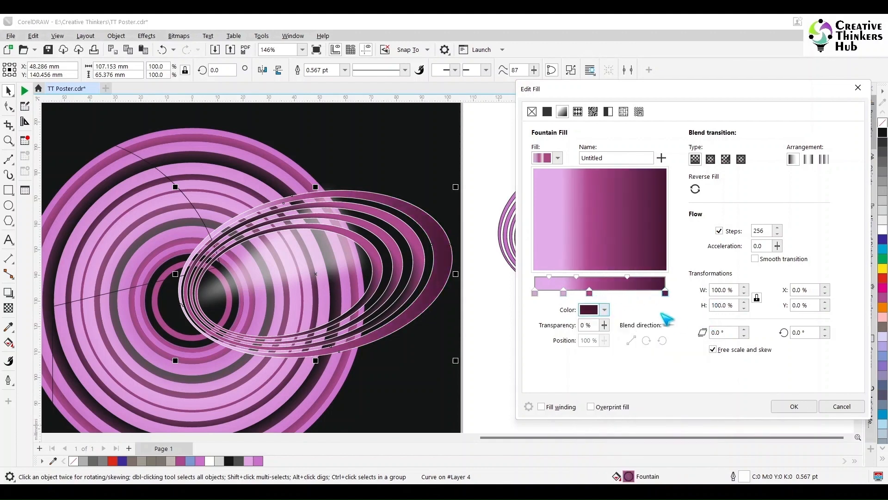
{"action": "left_click", "coordinate": [794, 406]}
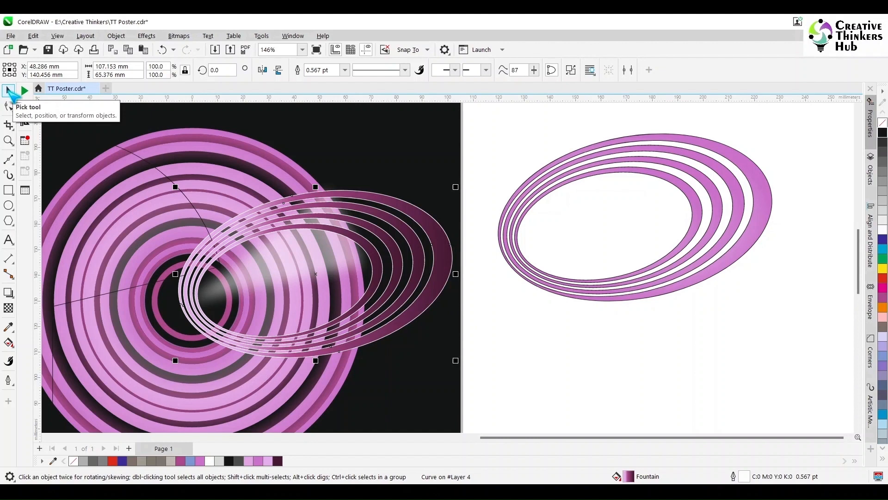
- Select the four gradient-filled elliptical rings on the page and remove their outlines
{"action": "left_click", "coordinate": [95, 149]}
{"action": "scroll", "coordinate": [311, 317], "scroll_direction": "down", "scroll_amount": 2}
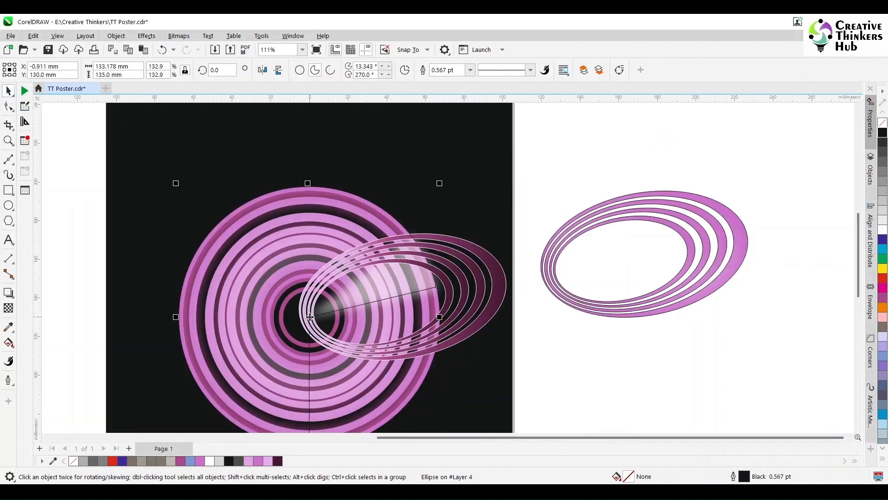
{"action": "left_click", "coordinate": [578, 344]}
{"action": "left_click", "coordinate": [490, 320]}
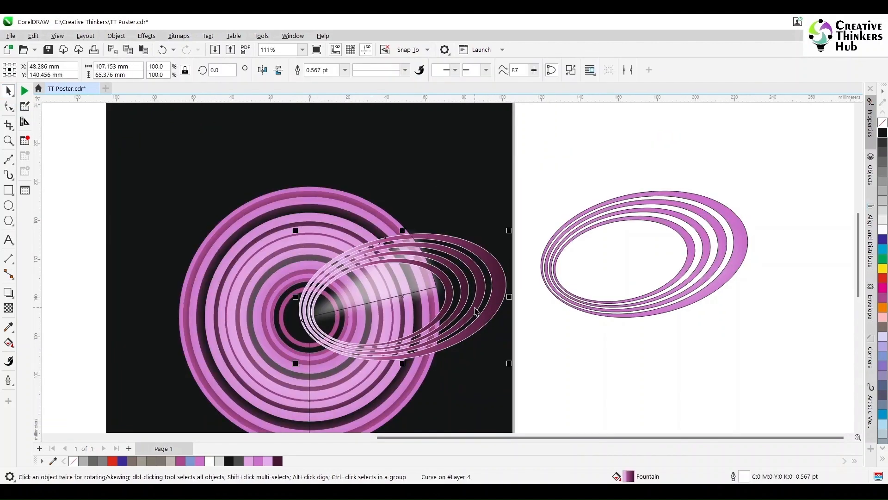
{"action": "right_click", "coordinate": [881, 125]}
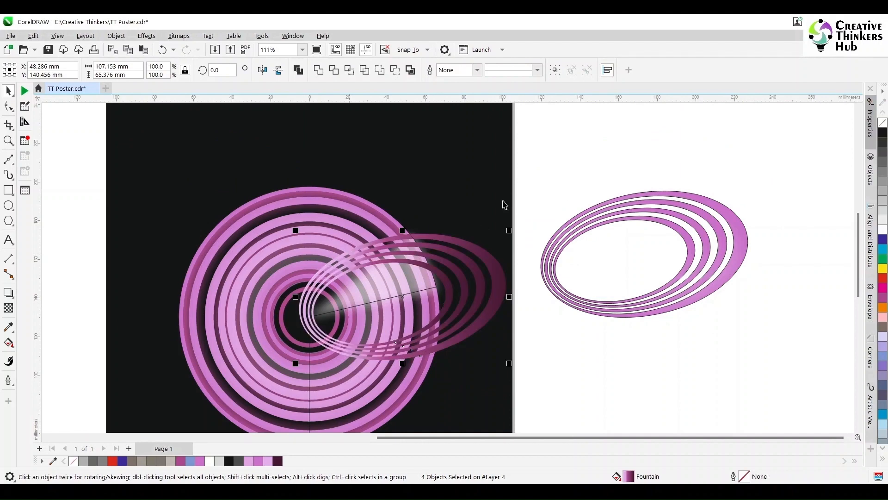
{"action": "left_click", "coordinate": [564, 189]}
- Draw a construction circle, centre it on the page with the concentric rings, and scale it to about 26.5 mm
{"action": "scroll", "coordinate": [305, 331], "scroll_direction": "up", "scroll_amount": 1}
{"action": "left_click", "coordinate": [11, 178]}
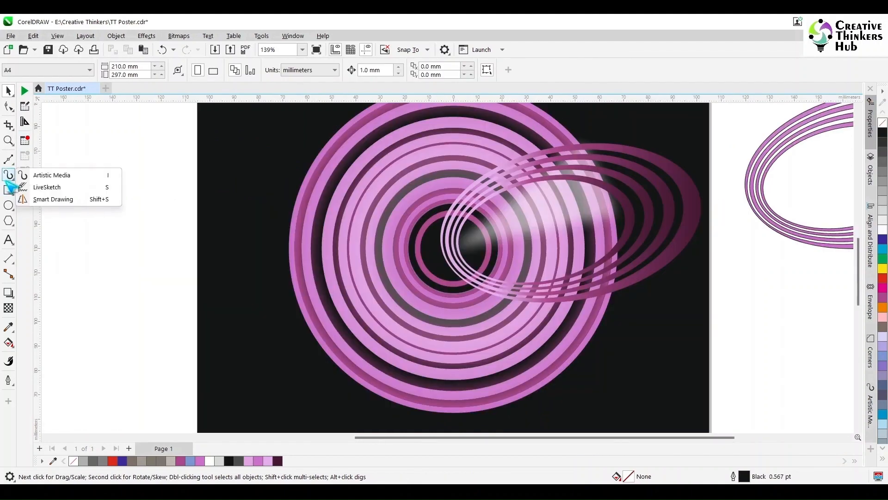
{"action": "mouse_move", "coordinate": [9, 160]}
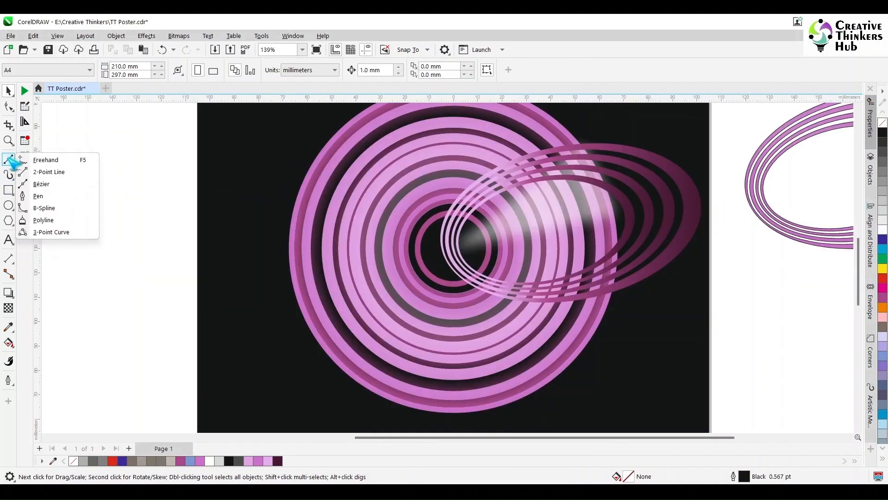
{"action": "left_click", "coordinate": [8, 206]}
{"action": "left_click_drag", "start_coordinate": [145, 214], "coordinate": [248, 284]}
{"action": "key", "text": "space"}
{"action": "key", "text": "p"}
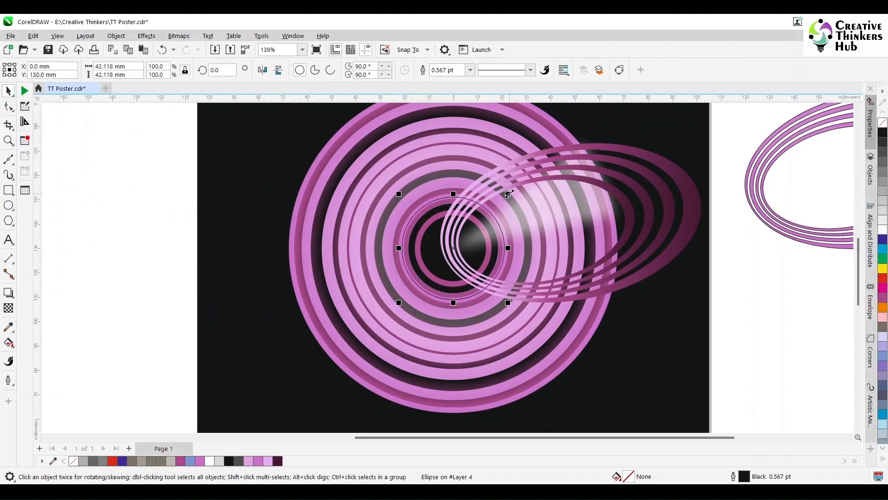
{"action": "left_click_drag", "start_coordinate": [509, 194], "coordinate": [490, 214]}
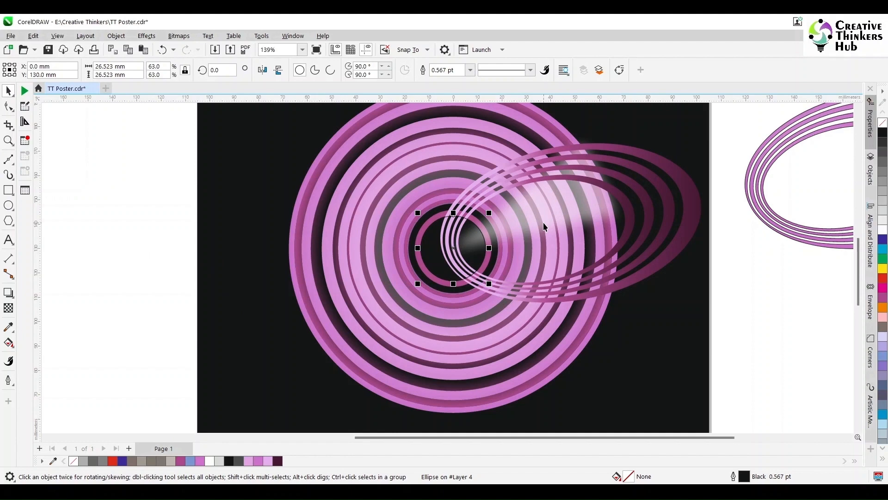
- Draw a second circle, set its size to 135 mm, and centre it on the concentric rings
{"action": "left_click", "coordinate": [8, 207]}
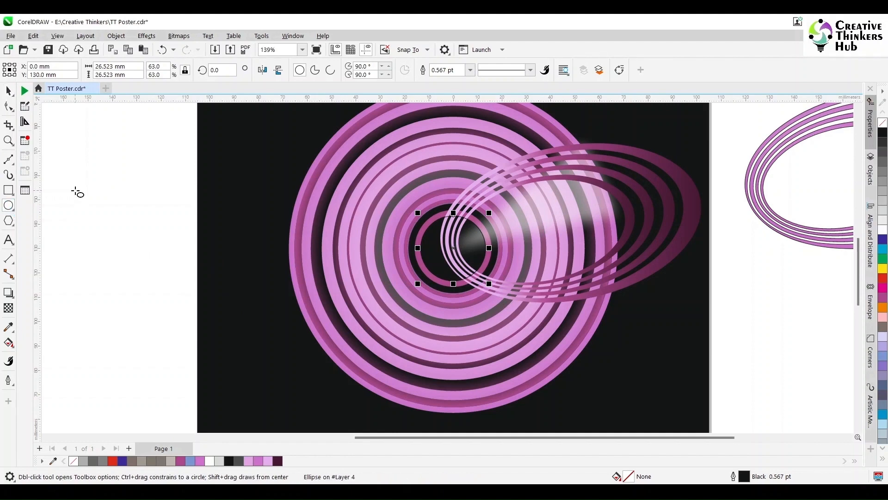
{"action": "left_click_drag", "start_coordinate": [74, 190], "coordinate": [256, 370]}
{"action": "triple_click", "coordinate": [118, 67]}
{"action": "type", "text": "135.0"}
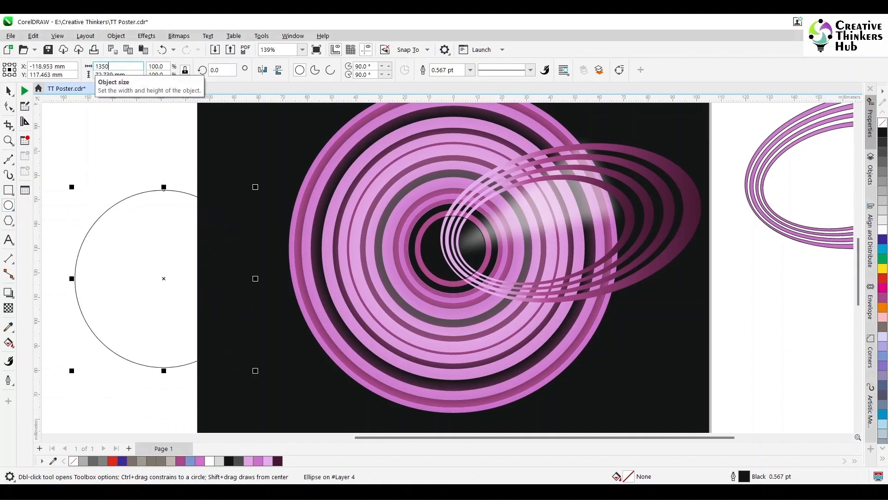
{"action": "key", "text": "Return"}
{"action": "key", "text": "p"}
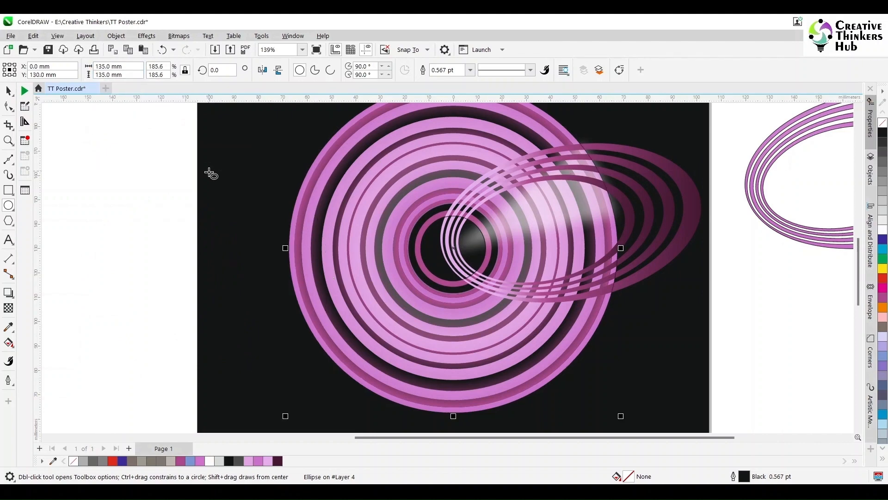
- Draw a closed four-sided wedge about 77 × 45 mm over the light ray with the Bézier tool
{"action": "scroll", "coordinate": [750, 165], "scroll_direction": "up", "scroll_amount": 2}
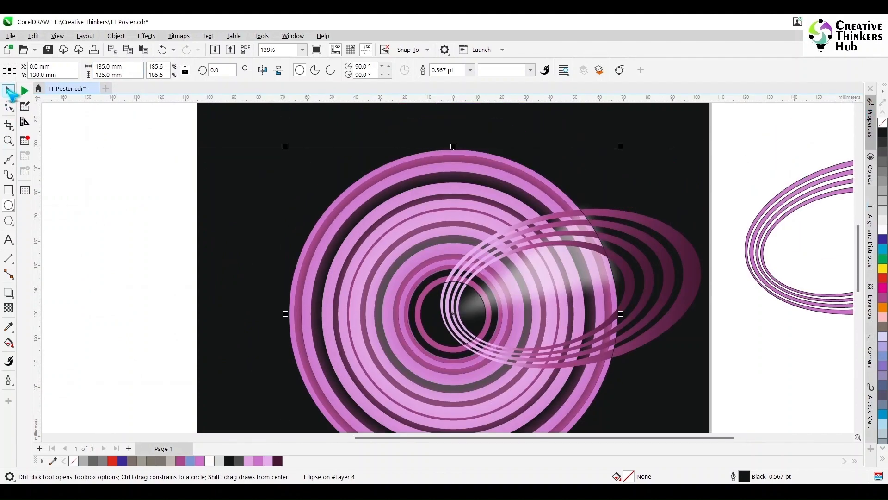
{"action": "left_click", "coordinate": [8, 159]}
{"action": "left_click", "coordinate": [584, 185]}
{"action": "left_click", "coordinate": [430, 291]}
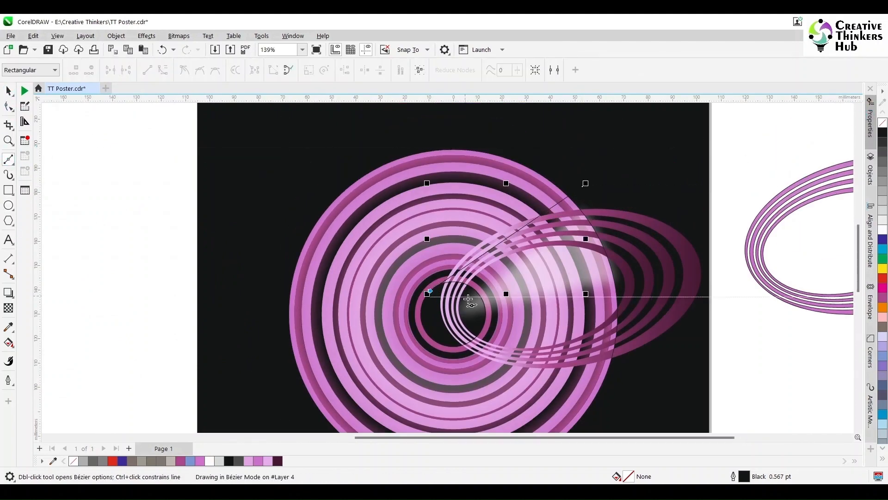
{"action": "left_click", "coordinate": [467, 297]}
{"action": "left_click", "coordinate": [618, 275]}
{"action": "left_click", "coordinate": [582, 187]}
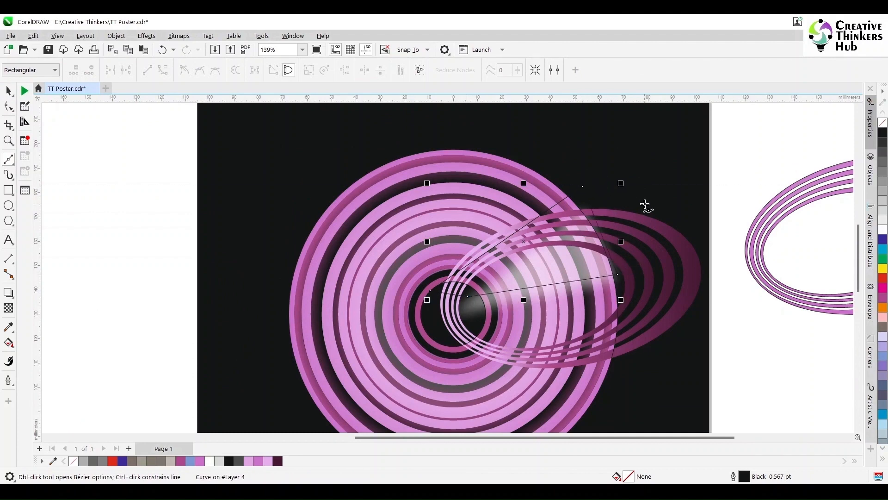
{"action": "key", "text": "space"}
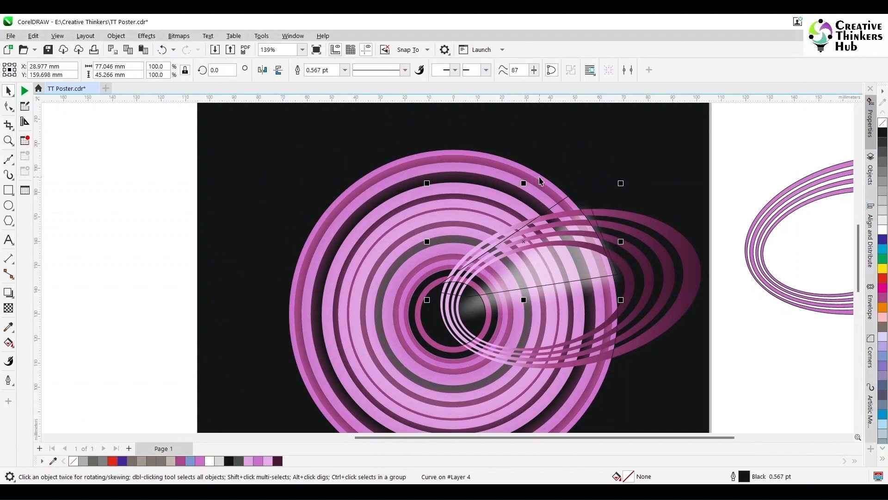
- Intersect the wedge with the 135 mm circle so its outer end follows the circle's edge
{"action": "left_click", "coordinate": [539, 177]}
{"action": "left_click", "coordinate": [724, 179]}
{"action": "left_click", "coordinate": [567, 198]}
{"action": "left_click", "coordinate": [532, 174], "text": "shift"}
{"action": "left_click", "coordinate": [352, 70]}
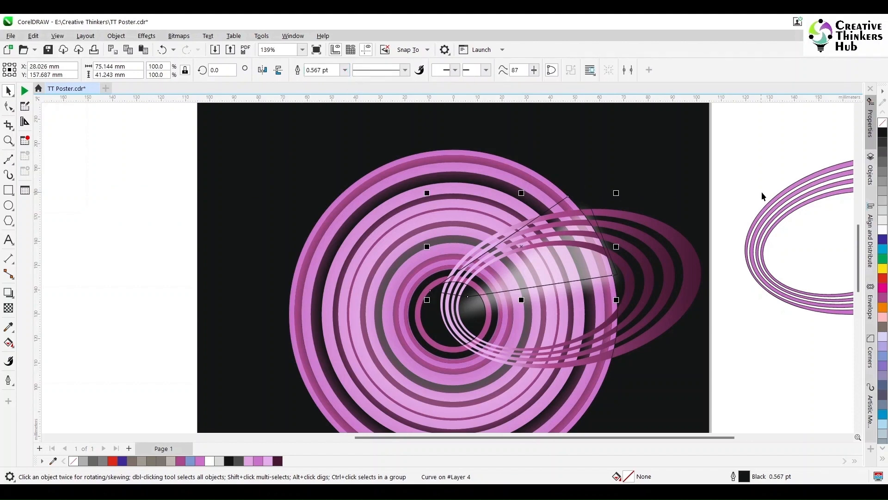
{"action": "left_click", "coordinate": [762, 192]}
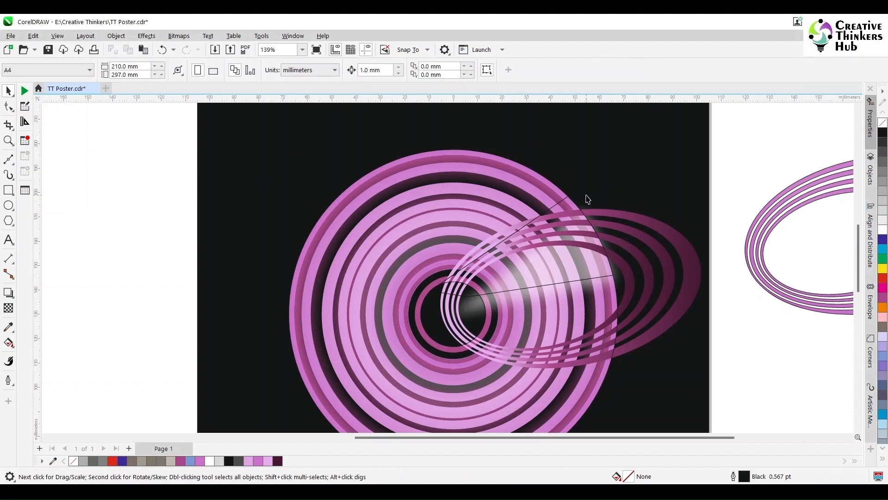
- Move the wedge's upper inner node inward so it sits just inside the small construction circle
{"action": "scroll", "coordinate": [502, 287], "scroll_direction": "up", "scroll_amount": 2}
{"action": "left_click", "coordinate": [387, 297]}
{"action": "left_click", "coordinate": [8, 107]}
{"action": "left_click_drag", "start_coordinate": [371, 295], "coordinate": [390, 285]}
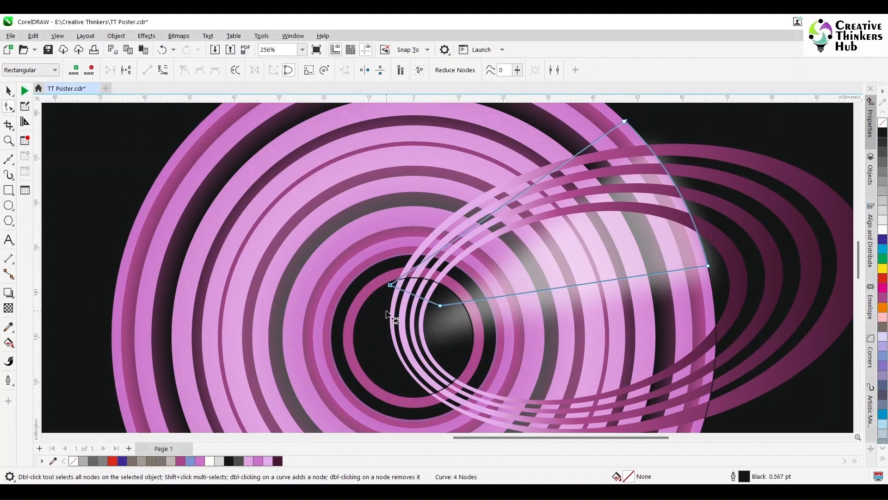
{"action": "scroll", "coordinate": [427, 314], "scroll_direction": "up", "scroll_amount": 3}
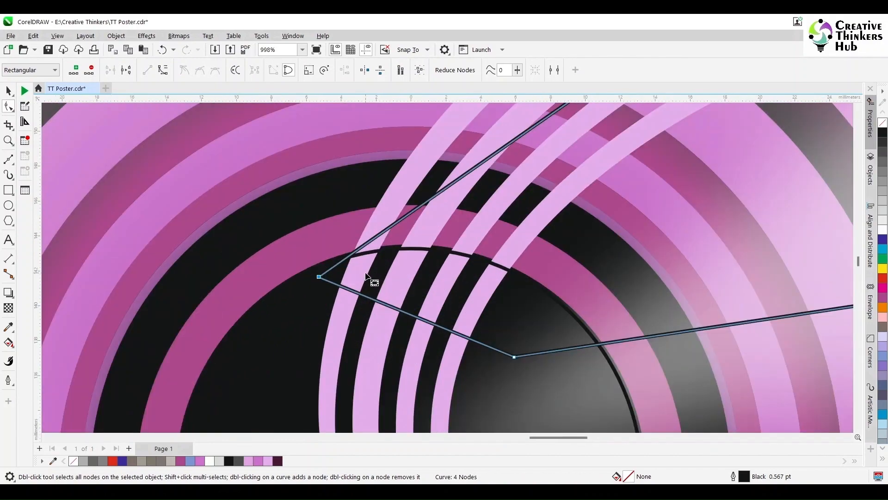
{"action": "scroll", "coordinate": [367, 311], "scroll_direction": "down", "scroll_amount": 4}
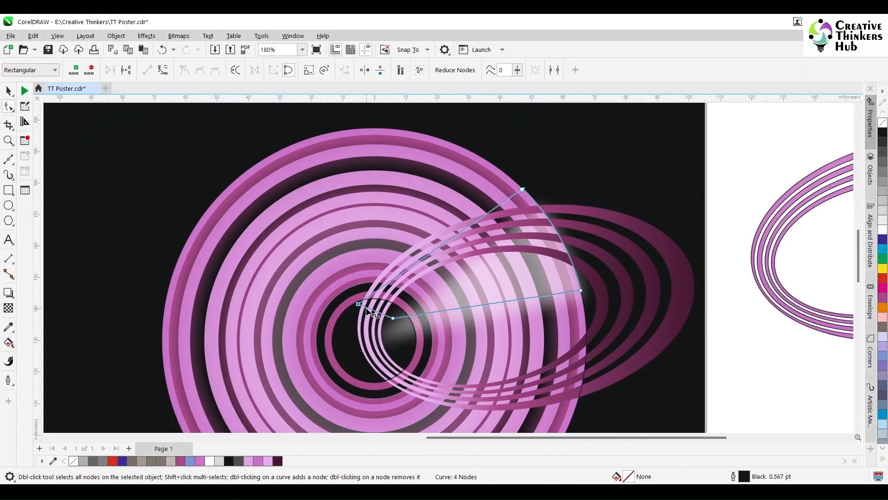
{"action": "scroll", "coordinate": [367, 311], "scroll_direction": "up", "scroll_amount": 2}
- Remove the 135 mm circle and trim the wedge's inner end with the small construction circle
{"action": "left_click", "coordinate": [8, 91]}
{"action": "left_click", "coordinate": [474, 334]}
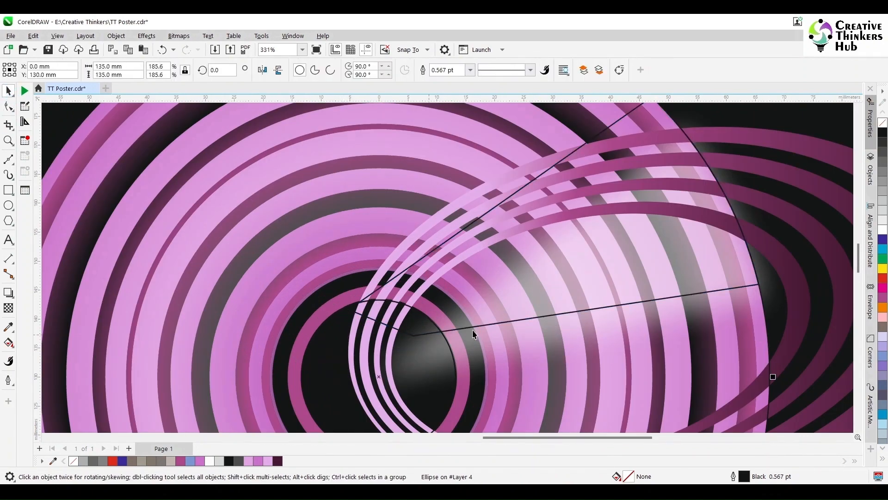
{"action": "key", "text": "Escape"}
{"action": "left_click", "coordinate": [418, 371]}
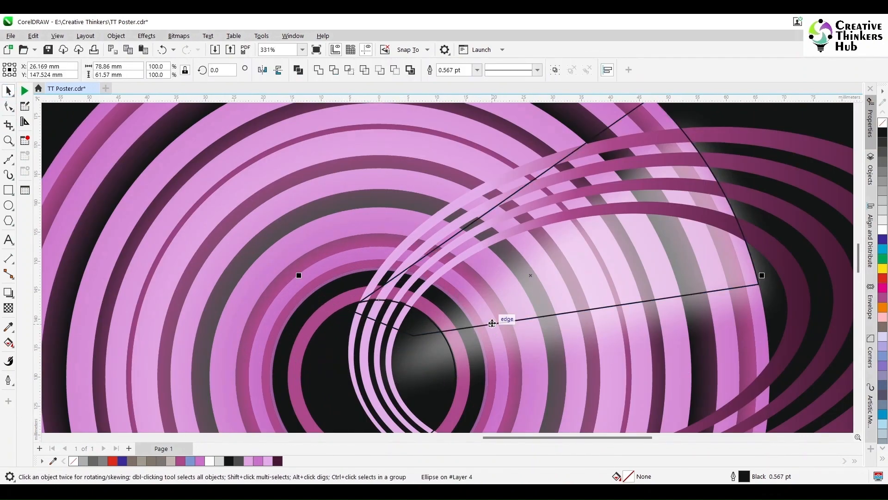
{"action": "left_click", "coordinate": [425, 357]}
{"action": "key", "text": "Escape"}
{"action": "scroll", "coordinate": [425, 357], "scroll_direction": "down", "scroll_amount": 2}
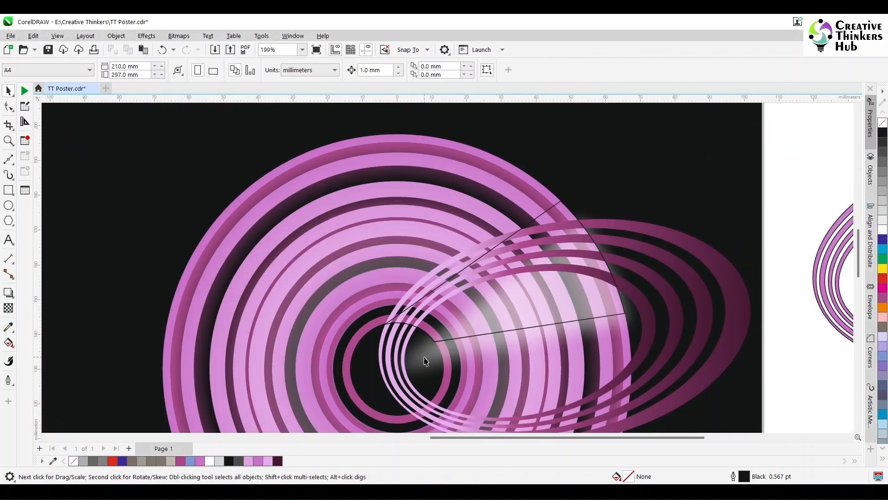
- Trim the four gradient-filled elliptical rings one after another with the wedge shape over the light ray
{"action": "left_click", "coordinate": [524, 330]}
{"action": "left_click", "coordinate": [662, 252], "text": "shift"}
{"action": "key", "text": "Escape"}
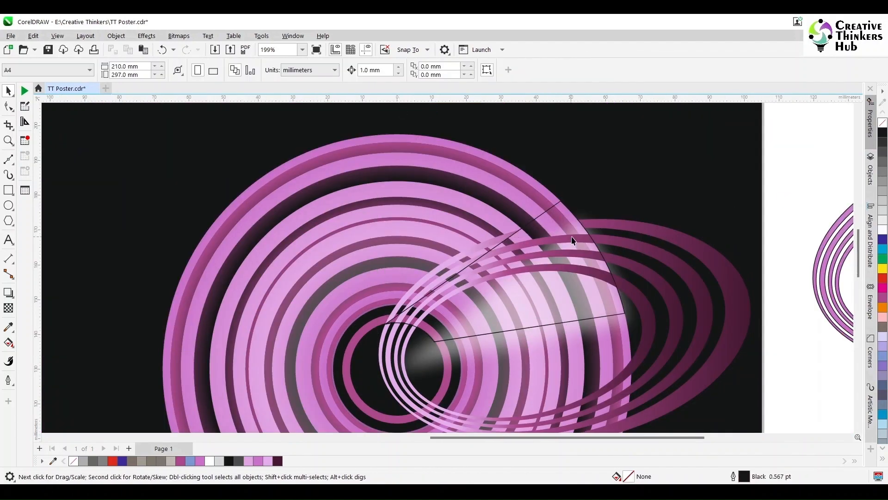
{"action": "key", "text": "Tab"}
{"action": "key", "text": "Tab"}
{"action": "key", "text": "Tab"}
{"action": "key", "text": "Tab"}
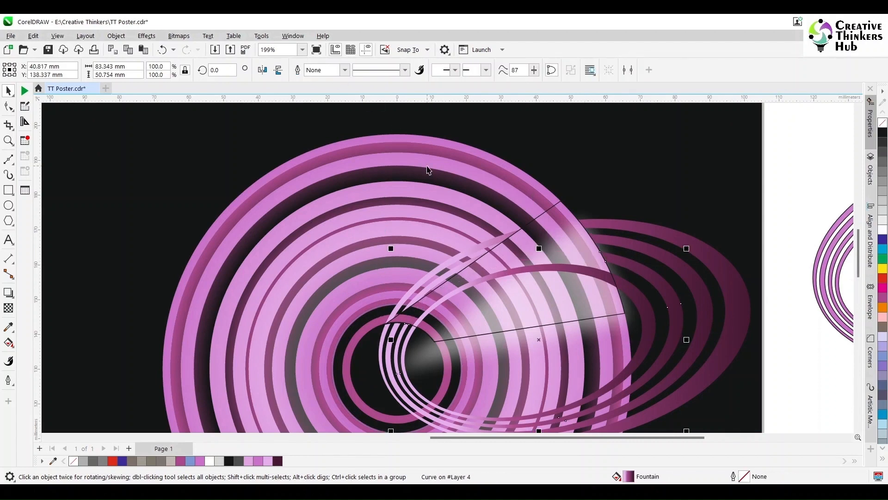
{"action": "left_click", "coordinate": [784, 189]}
{"action": "left_click", "coordinate": [576, 306]}
{"action": "left_click", "coordinate": [566, 268], "text": "shift"}
{"action": "left_click", "coordinate": [315, 73]}
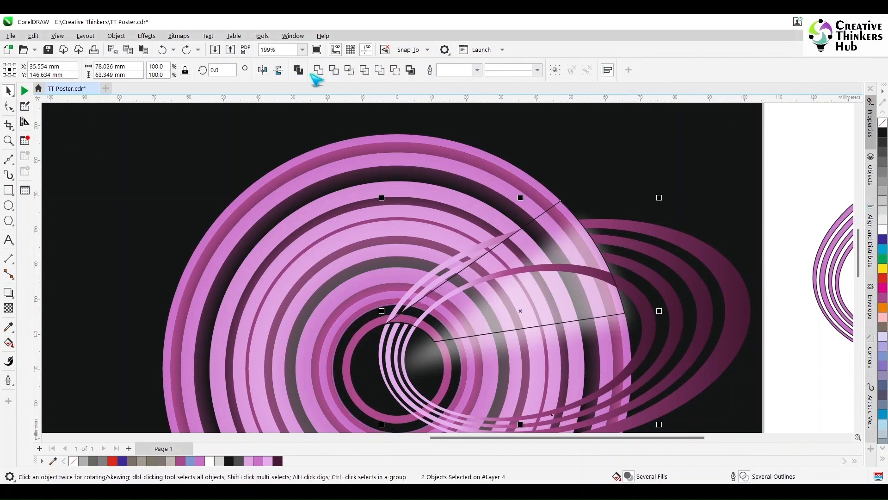
- Move the wedge cutting shape aside and delete it
{"action": "left_click", "coordinate": [783, 192]}
{"action": "left_click", "coordinate": [541, 285]}
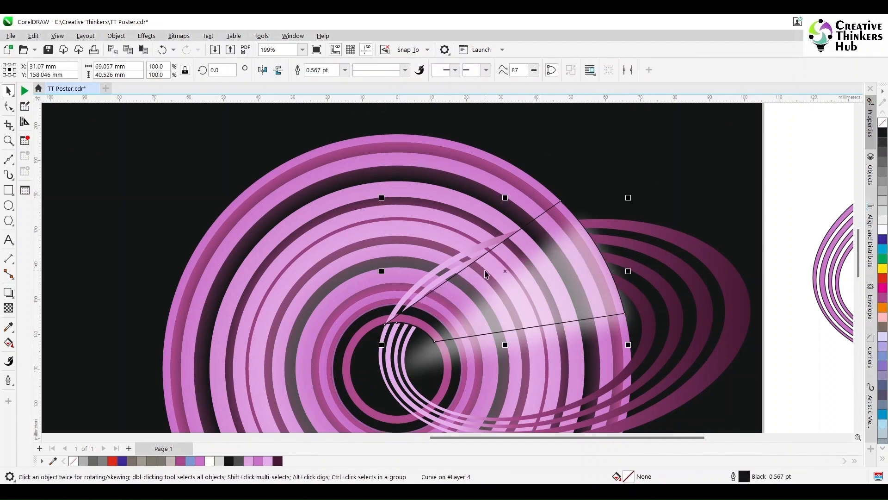
{"action": "left_click_drag", "start_coordinate": [509, 277], "coordinate": [121, 169]}
{"action": "key", "text": "Delete"}
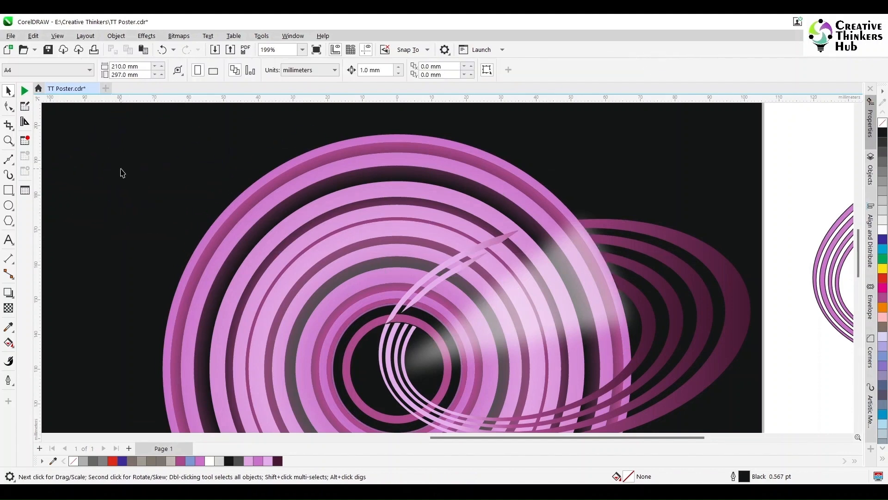
- Break the trimmed elliptical rings apart and delete the leftover upper slivers above the light ray
{"action": "left_click", "coordinate": [453, 258]}
{"action": "left_click", "coordinate": [570, 73]}
{"action": "left_click", "coordinate": [795, 190]}
{"action": "left_click", "coordinate": [482, 244]}
{"action": "key", "text": "Delete"}
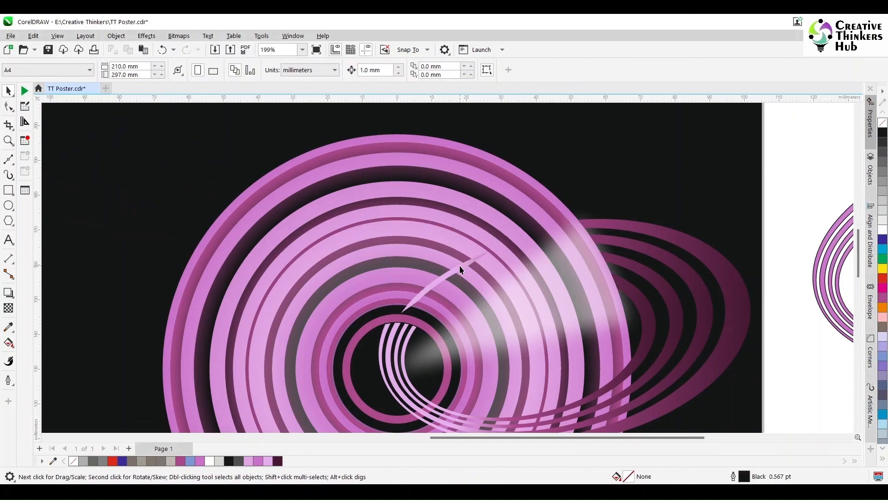
{"action": "left_click", "coordinate": [460, 265]}
{"action": "left_click", "coordinate": [469, 264]}
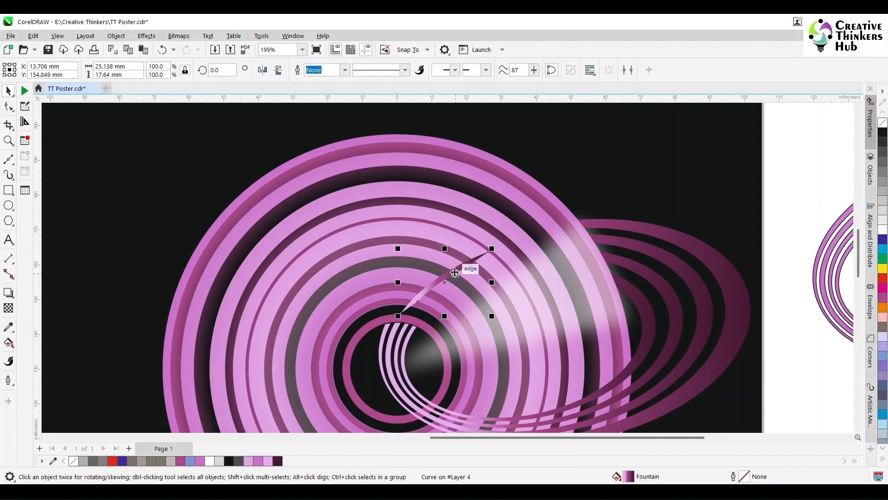
{"action": "key", "text": "Delete"}
- Select the remaining elliptical ring pieces on the page and merge them into a single curve
{"action": "scroll", "coordinate": [456, 274], "scroll_direction": "down", "scroll_amount": 3}
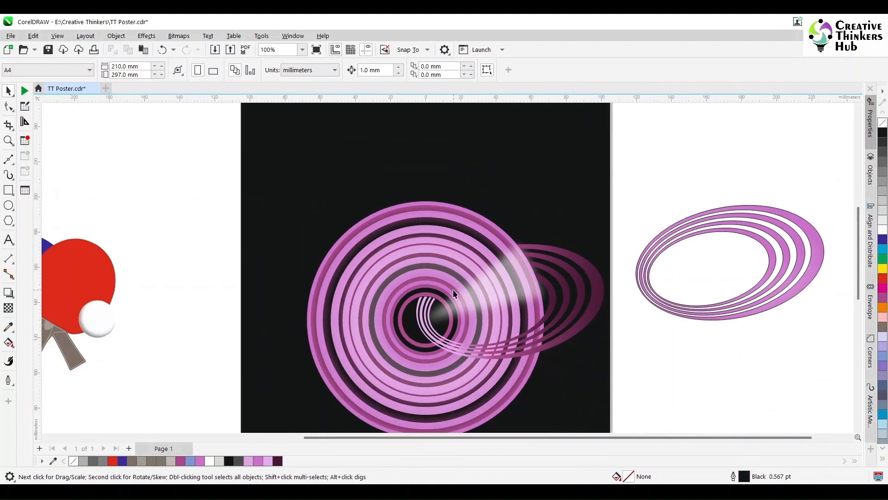
{"action": "left_click", "coordinate": [556, 298]}
{"action": "key", "text": "ctrl+z"}
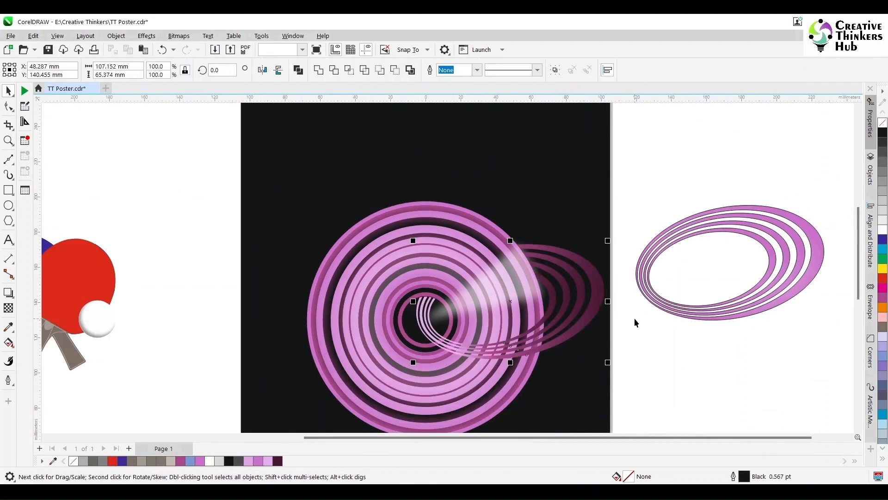
{"action": "left_click", "coordinate": [331, 70]}
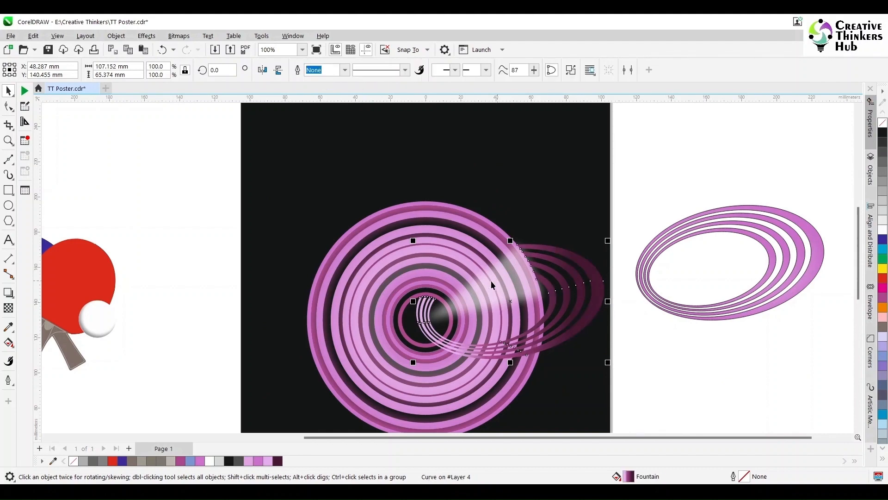
- Apply a linear fountain transparency at 168.2° to the merged rings, fading them out toward the centre of the concentric rings
{"action": "left_click", "coordinate": [8, 308]}
{"action": "left_click_drag", "start_coordinate": [522, 281], "coordinate": [508, 328]}
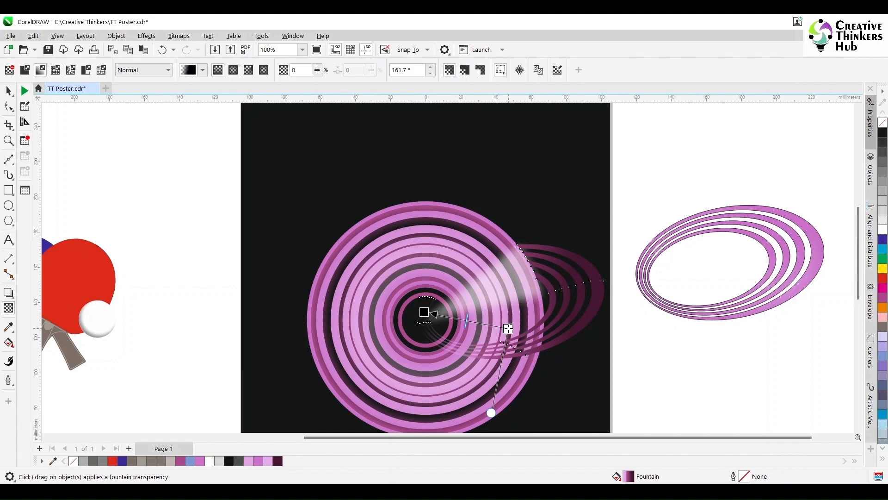
{"action": "mouse_move", "coordinate": [424, 312]}
{"action": "left_mouse_down"}
{"action": "mouse_move", "coordinate": [443, 334]}
{"action": "mouse_move", "coordinate": [437, 321]}
{"action": "left_mouse_up"}
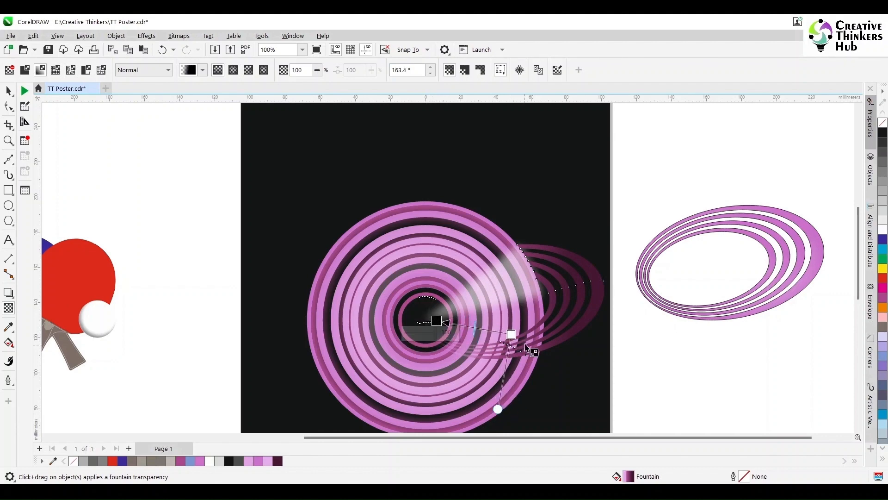
{"action": "left_click_drag", "start_coordinate": [510, 334], "coordinate": [488, 337]}
{"action": "left_click_drag", "start_coordinate": [436, 320], "coordinate": [433, 328]}
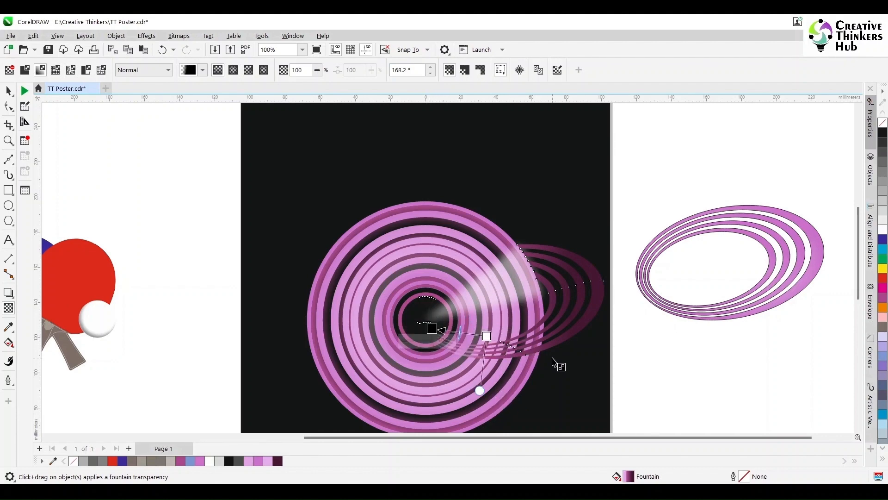
- Shift the magenta stop of the merged rings' fountain fill toward the dark end and place the inner light pink stop at 48%
{"action": "left_click", "coordinate": [9, 91]}
{"action": "double_click", "coordinate": [633, 478]}
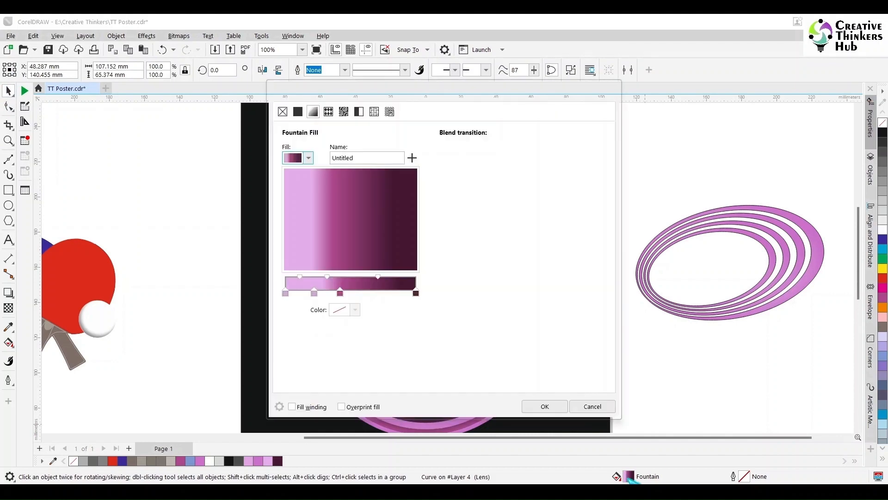
{"action": "mouse_move", "coordinate": [339, 293]}
{"action": "left_mouse_down"}
{"action": "mouse_move", "coordinate": [362, 293]}
{"action": "mouse_move", "coordinate": [347, 292]}
{"action": "left_mouse_up"}
{"action": "left_click_drag", "start_coordinate": [429, 88], "coordinate": [706, 89]}
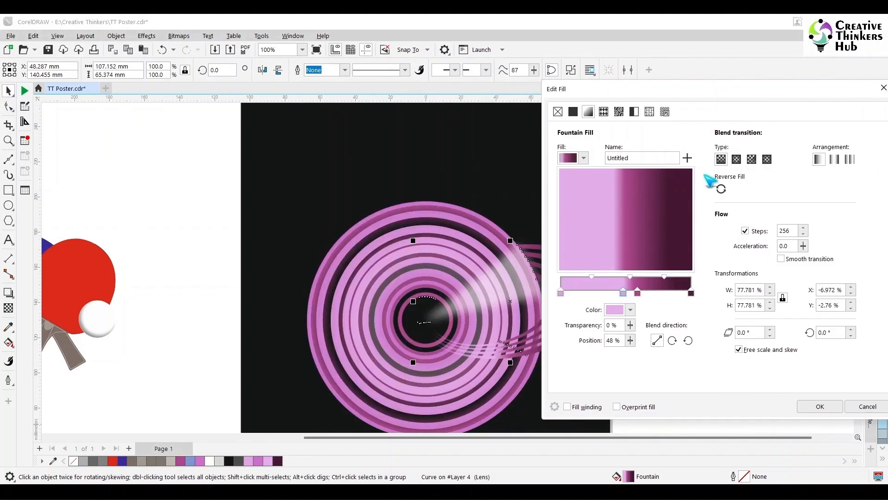
- Open the colour of the first stop in the merged rings' fountain fill and apply the edited fill
{"action": "left_click", "coordinate": [561, 292]}
{"action": "left_click", "coordinate": [630, 310]}
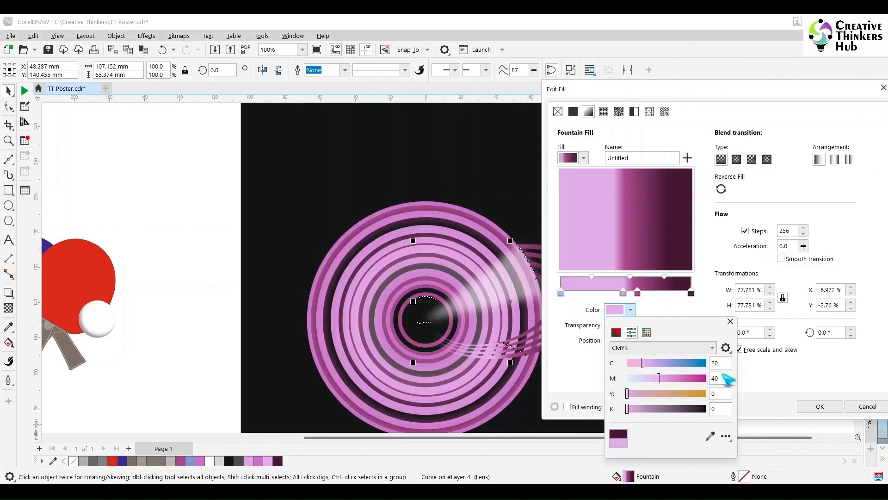
{"action": "left_click", "coordinate": [780, 411]}
{"action": "left_click", "coordinate": [821, 406]}
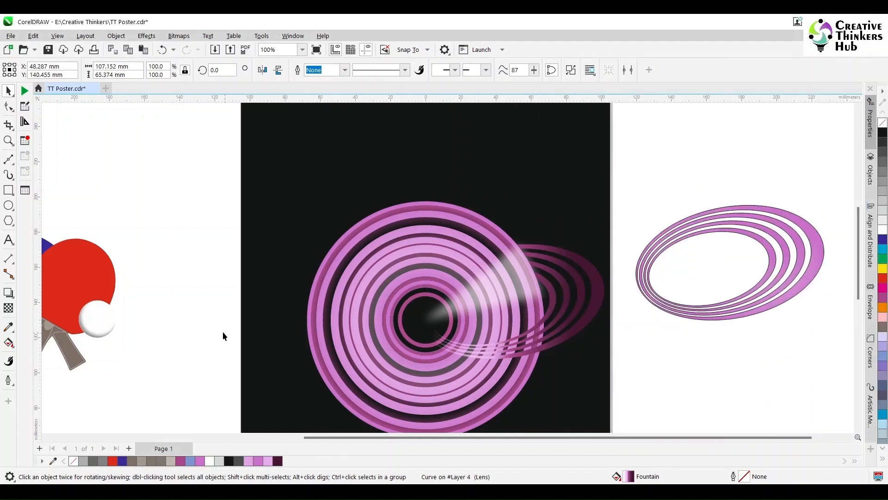
- Move the paddles and ball group onto the concentric rings and bring it to the front of the layer
{"action": "scroll", "coordinate": [223, 332], "scroll_direction": "down", "scroll_amount": 3}
{"action": "left_click_drag", "start_coordinate": [115, 282], "coordinate": [295, 294]}
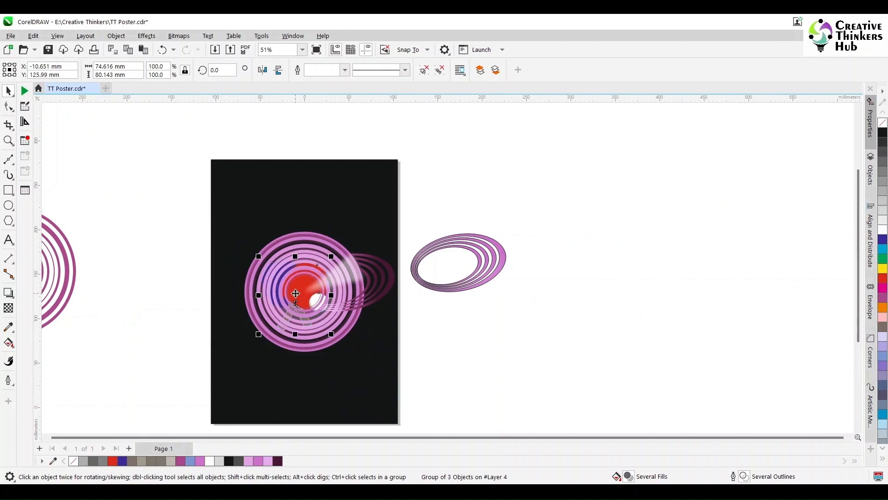
{"action": "key", "text": "shift+Page_Up"}
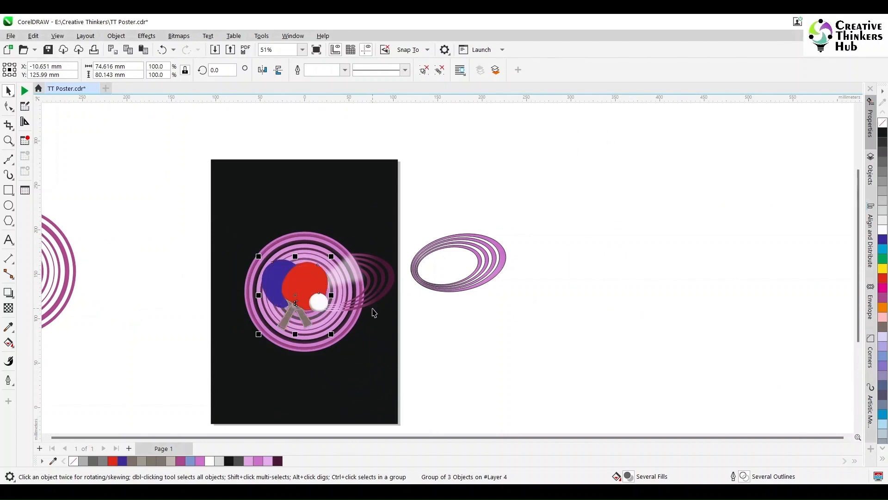
- Raise the fading elliptical rings in front of the ball and nudge the paddles group slightly toward the rings' left side
{"action": "scroll", "coordinate": [297, 299], "scroll_direction": "up", "scroll_amount": 4}
{"action": "left_click", "coordinate": [477, 319]}
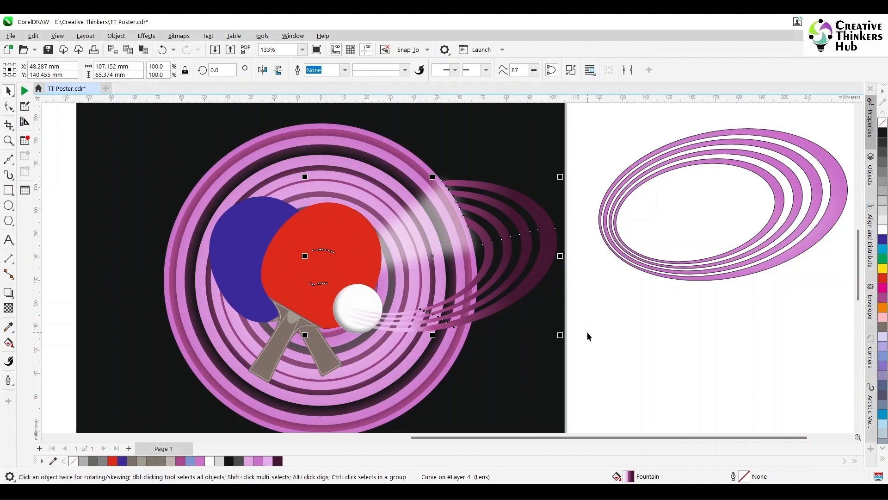
{"action": "left_click", "coordinate": [277, 305]}
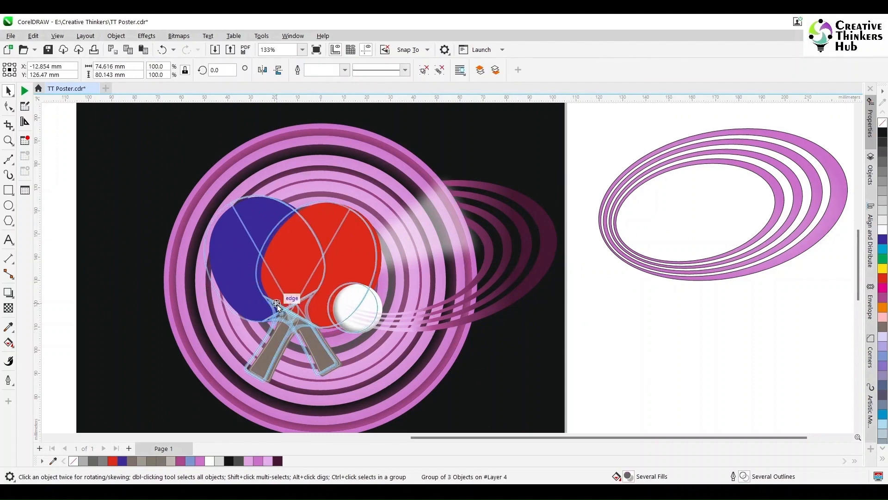
{"action": "scroll", "coordinate": [436, 297], "scroll_direction": "down", "scroll_amount": 3}
{"action": "left_click", "coordinate": [603, 330]}
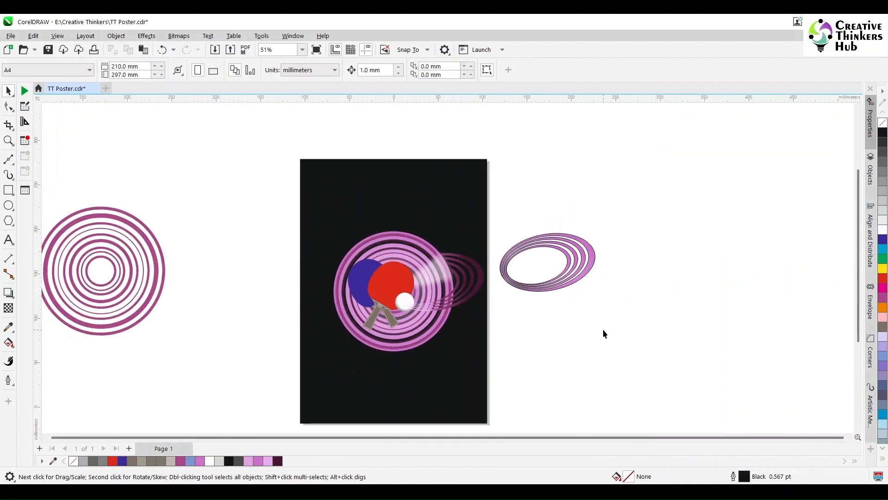
- Move the four spare elliptical rings onto the poster above the faded ones, rotated about 11.8° and overlapping the light ray
{"action": "left_click_drag", "start_coordinate": [603, 329], "coordinate": [494, 227]}
{"action": "left_click_drag", "start_coordinate": [589, 269], "coordinate": [471, 252]}
{"action": "scroll", "coordinate": [471, 251], "scroll_direction": "up", "scroll_amount": 3}
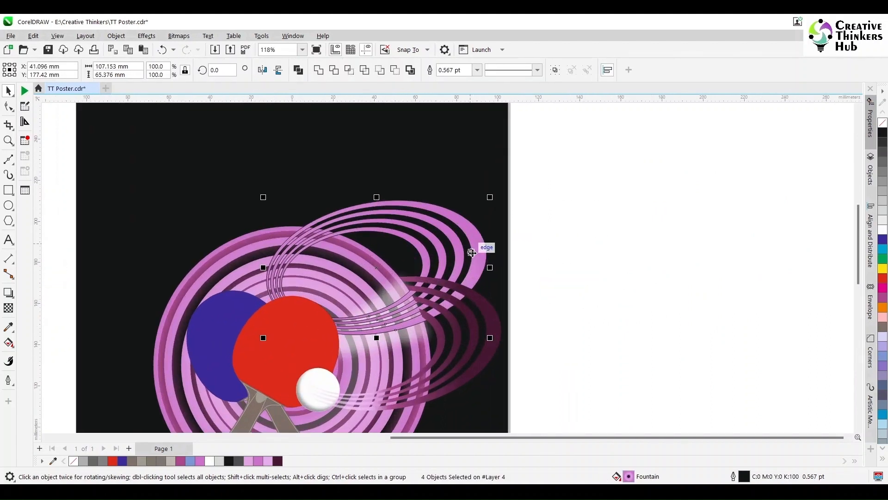
{"action": "left_click", "coordinate": [471, 252]}
{"action": "left_click_drag", "start_coordinate": [376, 267], "coordinate": [298, 314]}
{"action": "left_click_drag", "start_coordinate": [490, 337], "coordinate": [508, 296]}
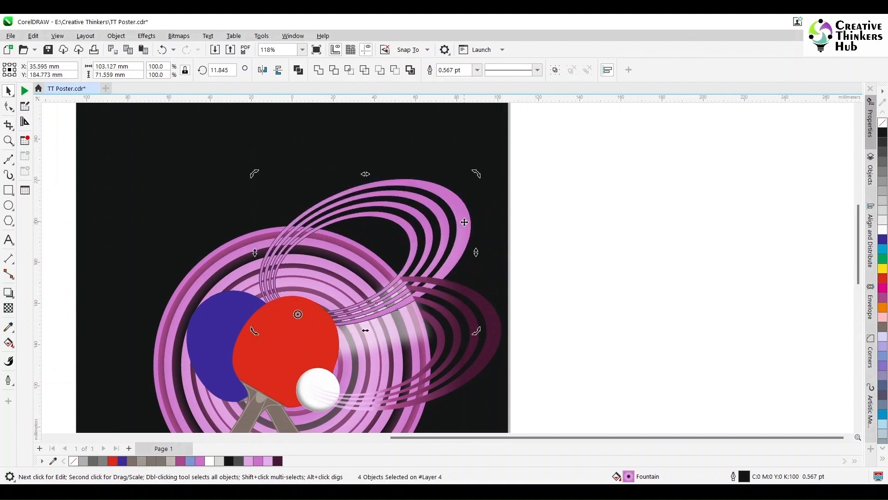
{"action": "left_click_drag", "start_coordinate": [465, 222], "coordinate": [479, 263]}
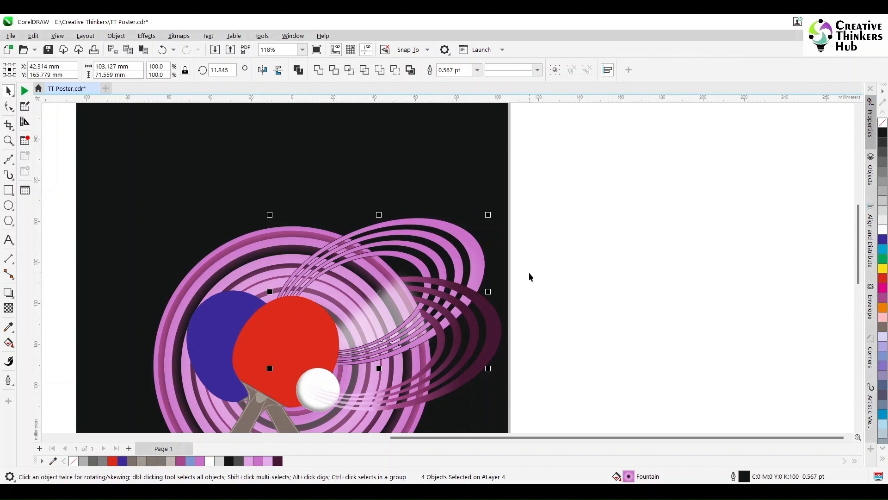
- Move the paddles group aside and turn the upper elliptical rings into one outline-free curve trimmed around the light ray
{"action": "left_click", "coordinate": [260, 375]}
{"action": "left_click_drag", "start_coordinate": [260, 376], "coordinate": [149, 223]}
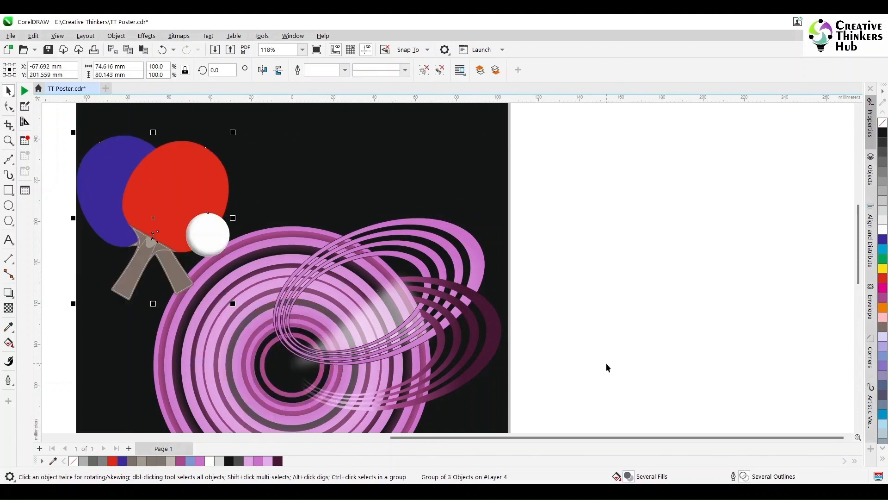
{"action": "left_click", "coordinate": [478, 263]}
{"action": "key", "text": "ctrl+u"}
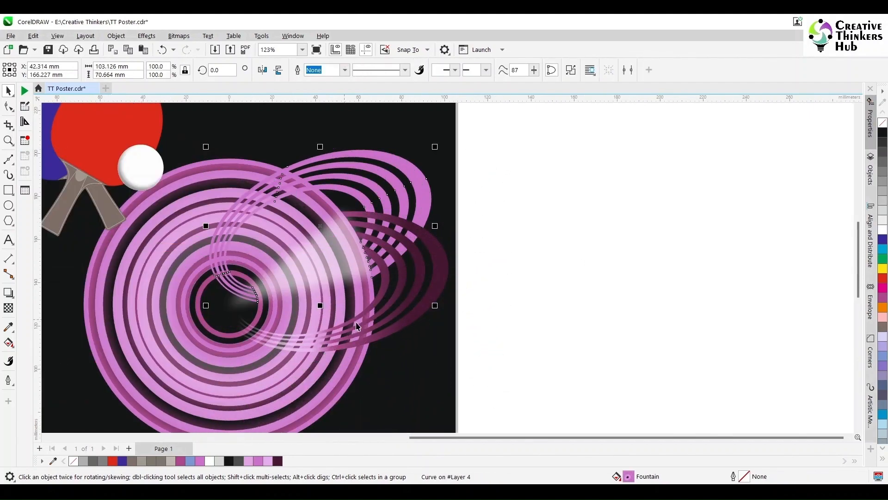
- Apply a uniform transparency of 50 to the upper elliptical rings and move the paddles group back onto the concentric rings
{"action": "left_click", "coordinate": [8, 307]}
{"action": "left_click", "coordinate": [24, 70]}
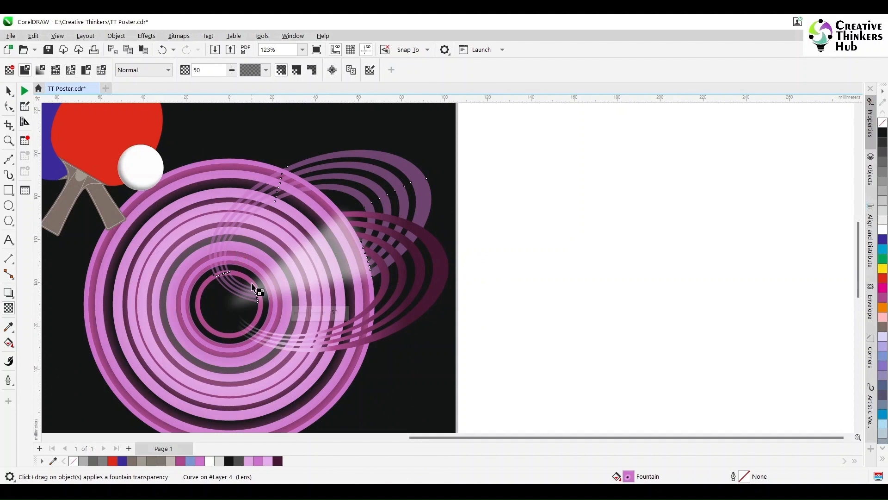
{"action": "scroll", "coordinate": [252, 283], "scroll_direction": "down", "scroll_amount": 2}
{"action": "key", "text": "space"}
{"action": "left_click_drag", "start_coordinate": [183, 210], "coordinate": [240, 291]}
{"action": "left_click", "coordinate": [459, 259]}
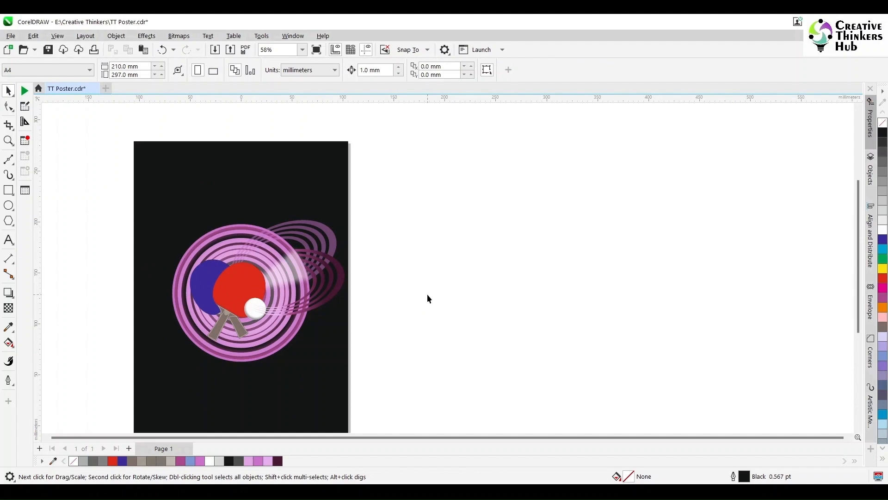
- Move the whole rings and paddles artwork up the poster and centre it horizontally on the black background
{"action": "left_click_drag", "start_coordinate": [386, 187], "coordinate": [164, 369]}
{"action": "left_click_drag", "start_coordinate": [260, 345], "coordinate": [251, 288]}
{"action": "left_click", "coordinate": [421, 337]}
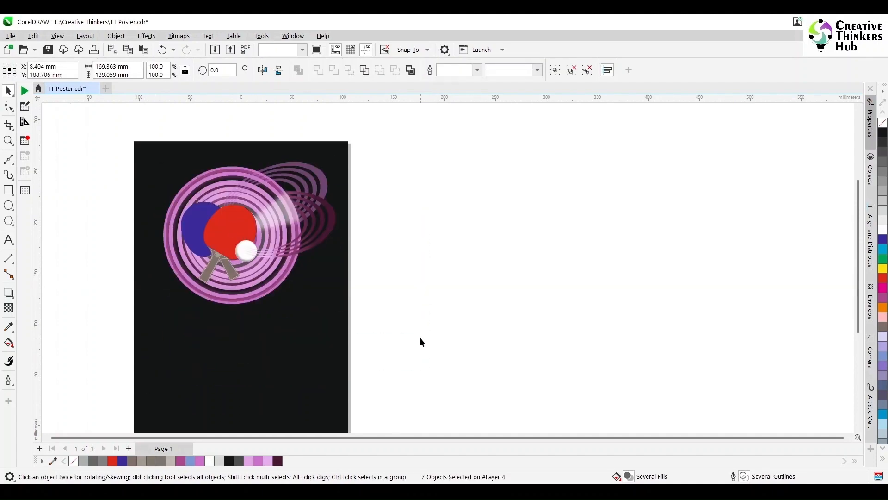
{"action": "left_click_drag", "start_coordinate": [96, 126], "coordinate": [412, 318]}
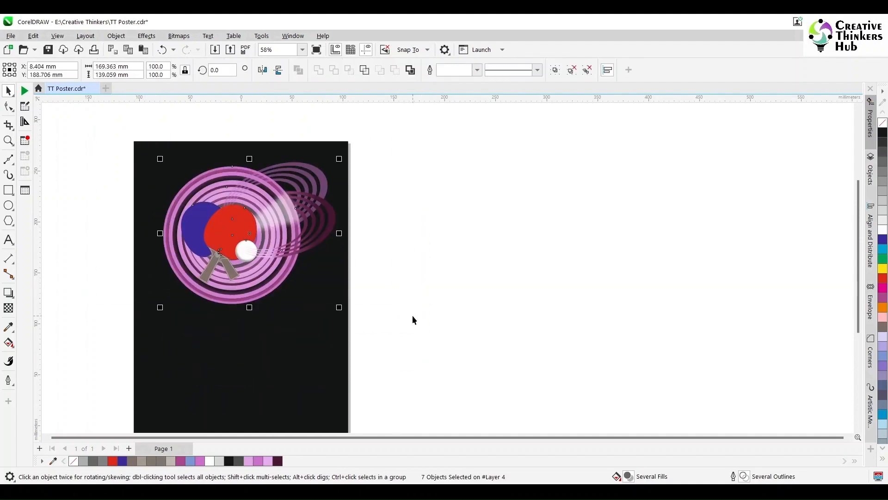
{"action": "left_click", "coordinate": [333, 345], "text": "shift"}
{"action": "key", "text": "c"}
{"action": "key", "text": "Escape"}
- Enlarge the rings and paddles artwork slightly to nearly fill the poster's width and save the document
{"action": "left_click", "coordinate": [315, 229]}
{"action": "left_click_drag", "start_coordinate": [331, 305], "coordinate": [343, 313]}
{"action": "left_click", "coordinate": [401, 290]}
{"action": "key", "text": "ctrl+s"}
{"action": "scroll", "coordinate": [423, 320], "scroll_direction": "down", "scroll_amount": 2}
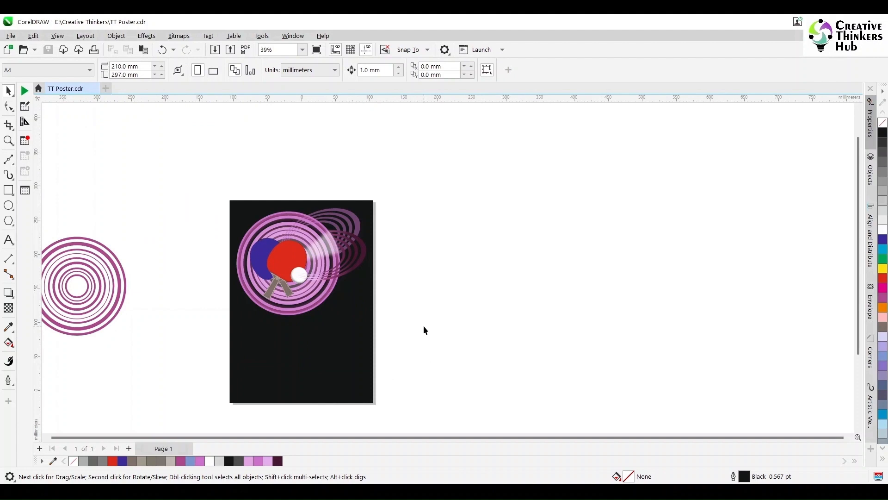
- Draw a 48-point star with sharpness 53, about 119 mm across, beside the poster and overlapping its left edge
{"action": "key", "text": "F2"}
{"action": "left_click_drag", "start_coordinate": [215, 194], "coordinate": [388, 414]}
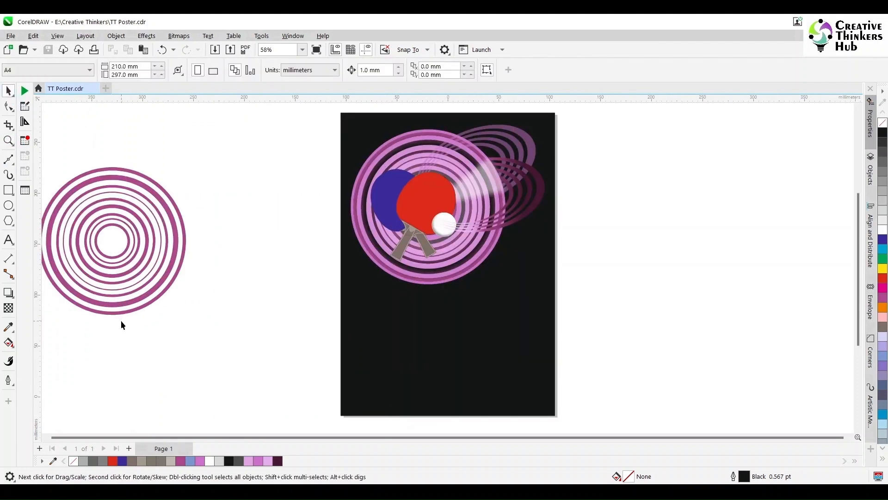
{"action": "left_click", "coordinate": [9, 220]}
{"action": "left_click", "coordinate": [39, 235]}
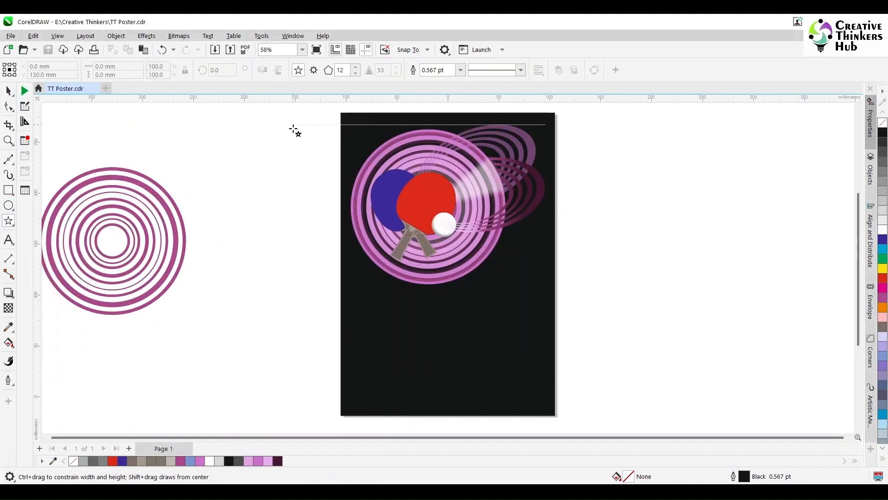
{"action": "left_click", "coordinate": [341, 70]}
{"action": "type", "text": "48"}
{"action": "key", "text": "Return"}
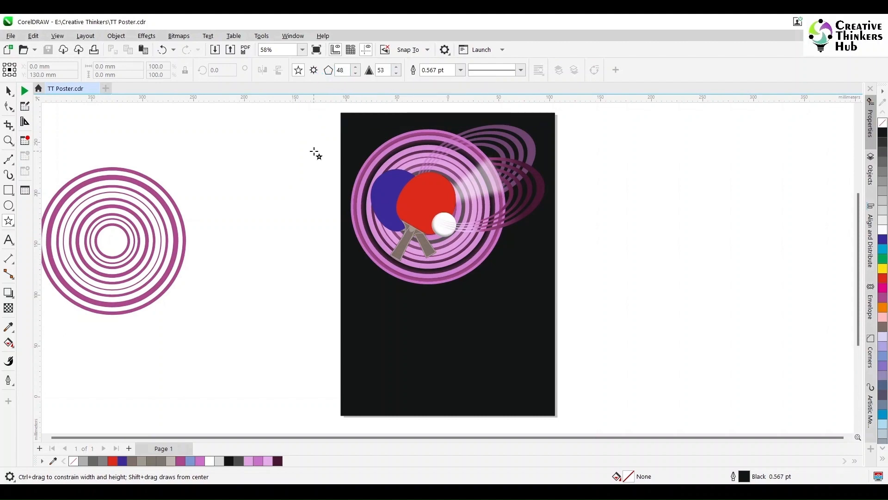
{"action": "mouse_move", "coordinate": [280, 188]}
{"action": "left_mouse_down"}
{"action": "mouse_move", "coordinate": [341, 264]}
{"action": "mouse_move", "coordinate": [367, 255]}
{"action": "mouse_move", "coordinate": [403, 311]}
{"action": "left_mouse_up"}
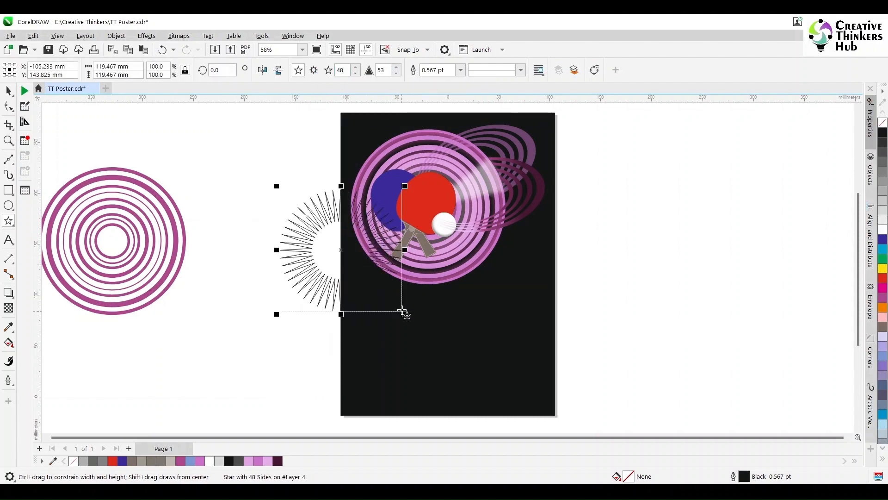
- Fill the star with yellow, remove its outline and move it farther off the poster
{"action": "left_click", "coordinate": [883, 269]}
{"action": "right_click", "coordinate": [883, 122]}
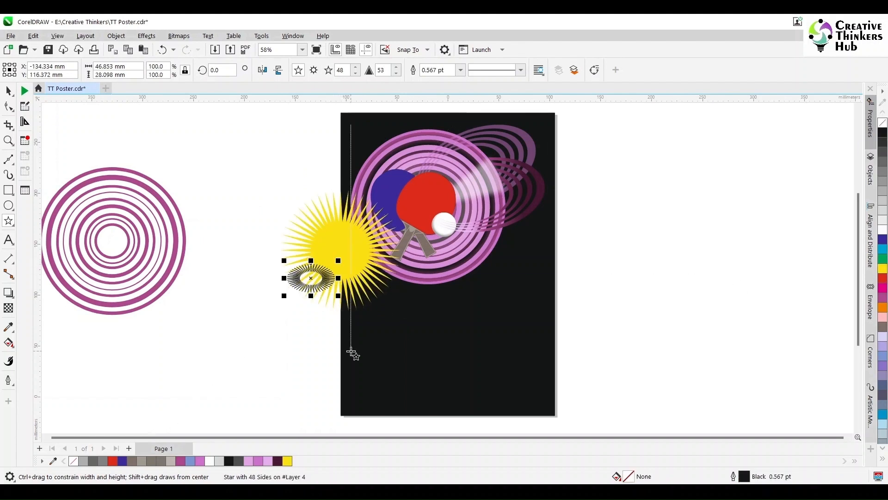
{"action": "left_click", "coordinate": [9, 91]}
{"action": "left_click_drag", "start_coordinate": [341, 250], "coordinate": [308, 274]}
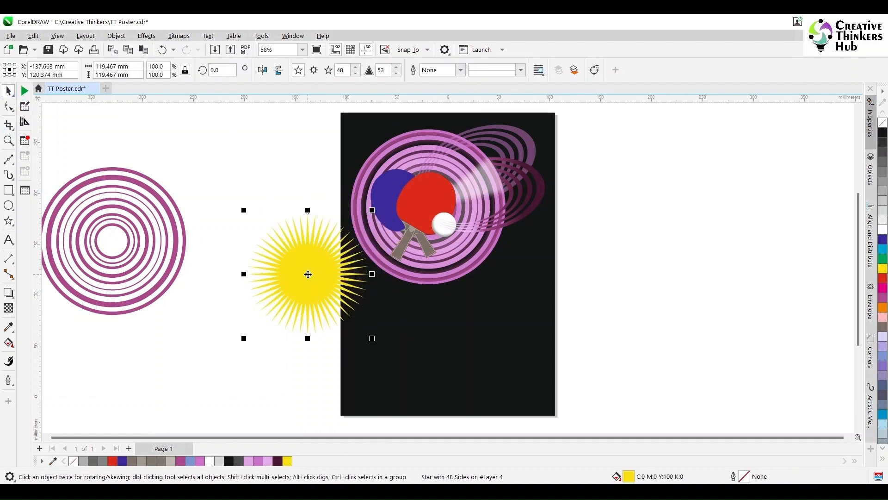
- Give the star an elliptical fountain fill running from a white centre to yellow tips
{"action": "left_click", "coordinate": [8, 342]}
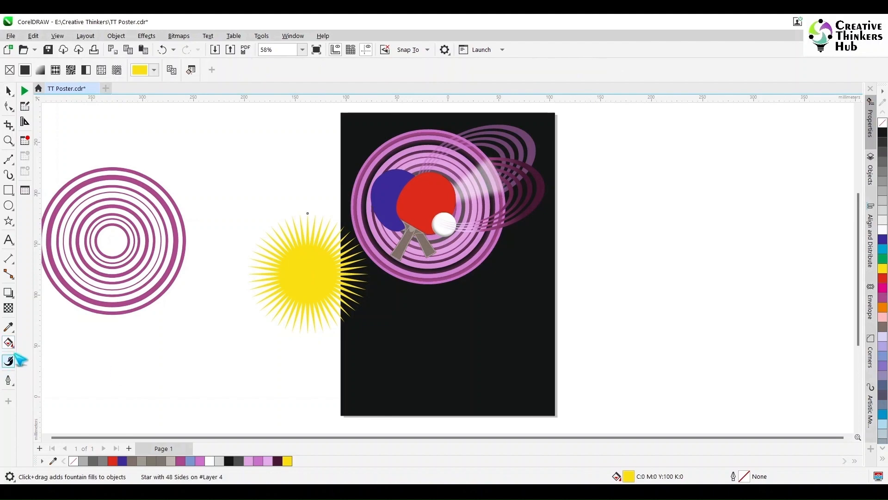
{"action": "left_click", "coordinate": [41, 70]}
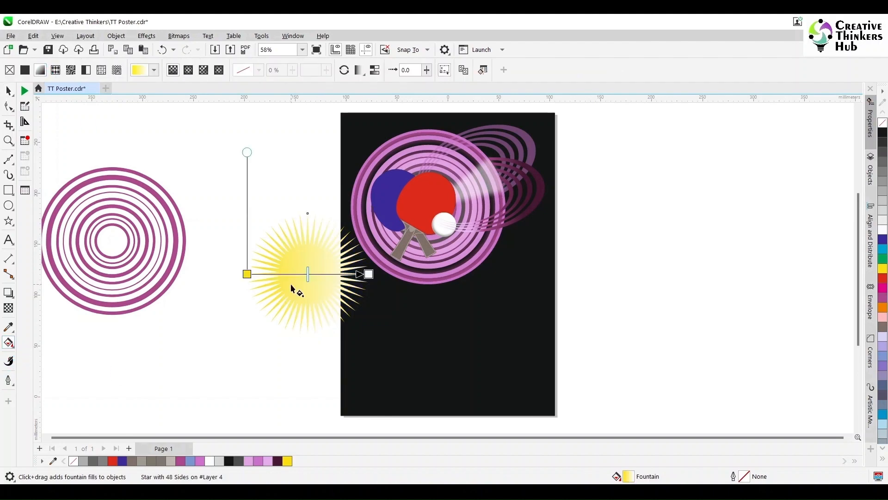
{"action": "left_click", "coordinate": [189, 70]}
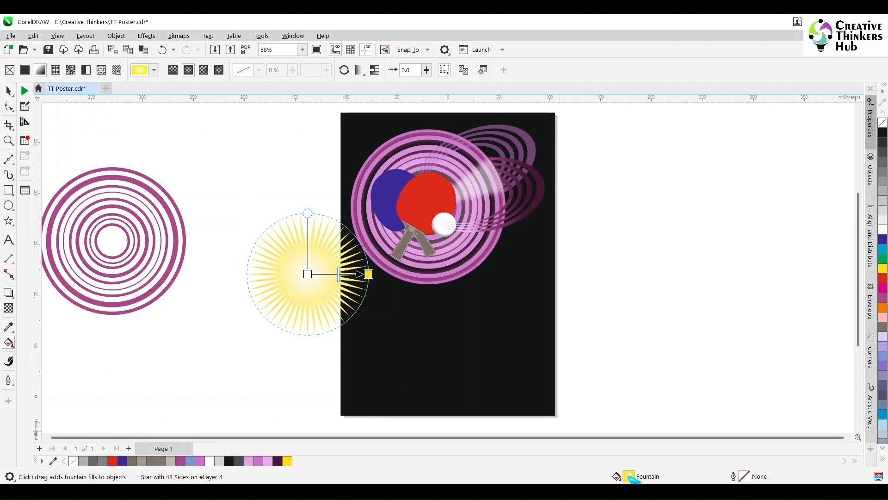
- Change the outer colour of the star's fountain fill to orange
{"action": "double_click", "coordinate": [629, 477]}
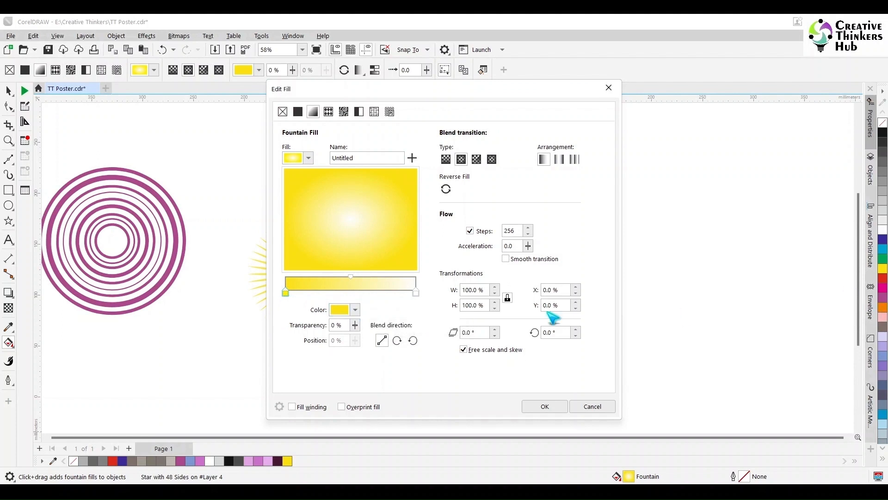
{"action": "left_click", "coordinate": [355, 310]}
{"action": "left_click", "coordinate": [372, 333]}
{"action": "left_click", "coordinate": [374, 370]}
{"action": "left_click", "coordinate": [466, 304]}
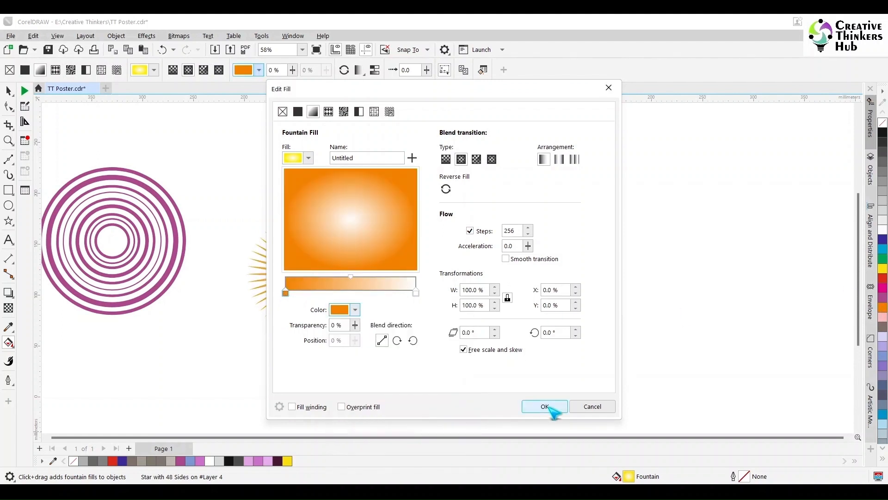
{"action": "left_click", "coordinate": [545, 407]}
{"action": "left_click", "coordinate": [8, 90]}
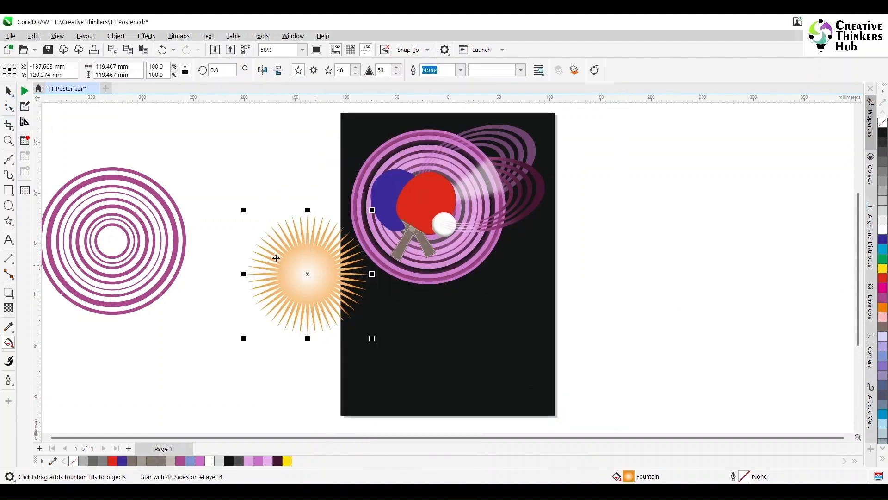
- Convert the star to curves and stretch three of its upper-right spikes outward to uneven lengths
{"action": "scroll", "coordinate": [286, 265], "scroll_direction": "up", "scroll_amount": 2}
{"action": "left_click", "coordinate": [9, 107]}
{"action": "left_click_drag", "start_coordinate": [358, 229], "coordinate": [366, 214]}
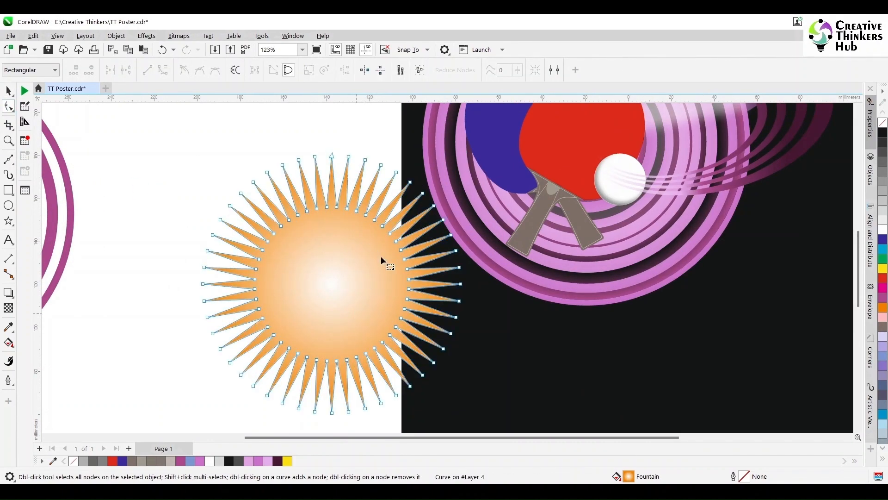
{"action": "left_click_drag", "start_coordinate": [410, 182], "coordinate": [445, 144]}
{"action": "left_click_drag", "start_coordinate": [433, 206], "coordinate": [460, 186]}
{"action": "left_click_drag", "start_coordinate": [381, 165], "coordinate": [394, 127]}
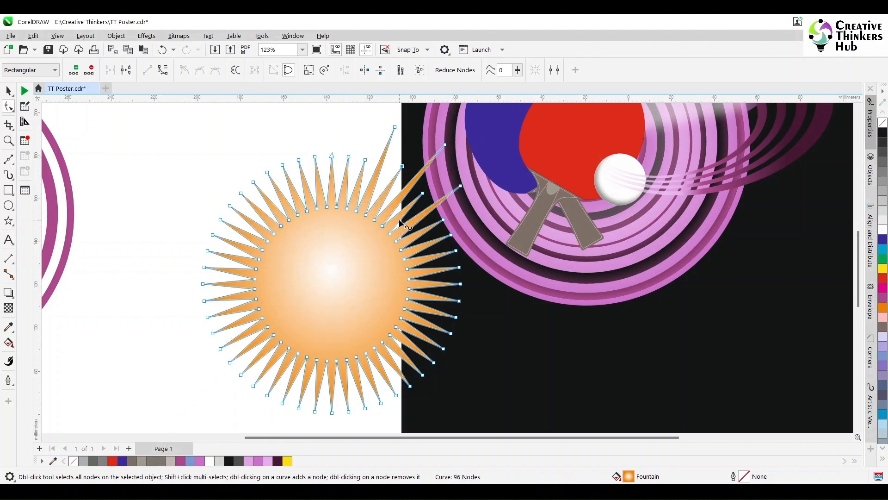
- Move the orange starburst over the poster artwork and stack it behind the rings, just above the black background
{"action": "scroll", "coordinate": [396, 222], "scroll_direction": "down", "scroll_amount": 2}
{"action": "left_click", "coordinate": [8, 91]}
{"action": "left_click_drag", "start_coordinate": [366, 246], "coordinate": [508, 164]}
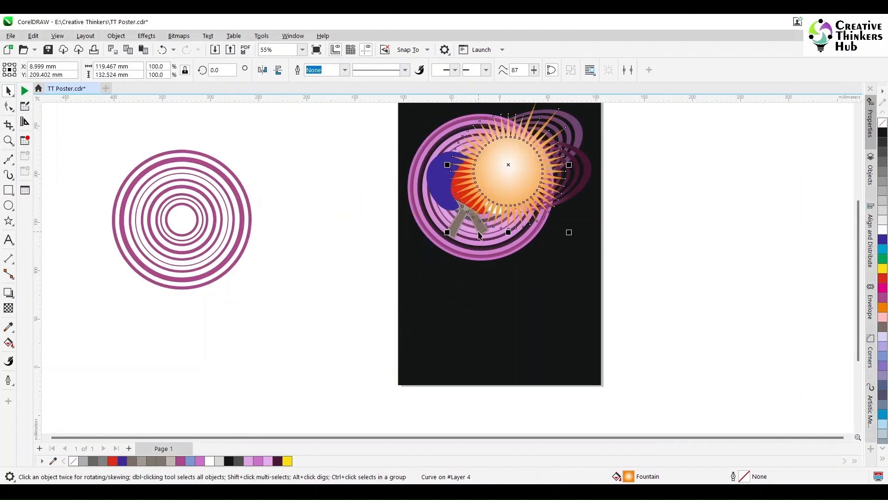
{"action": "scroll", "coordinate": [518, 212], "scroll_direction": "up", "scroll_amount": 4}
{"action": "scroll", "coordinate": [859, 110], "scroll_direction": "up", "scroll_amount": 5}
{"action": "key", "text": "shift+Page_Down"}
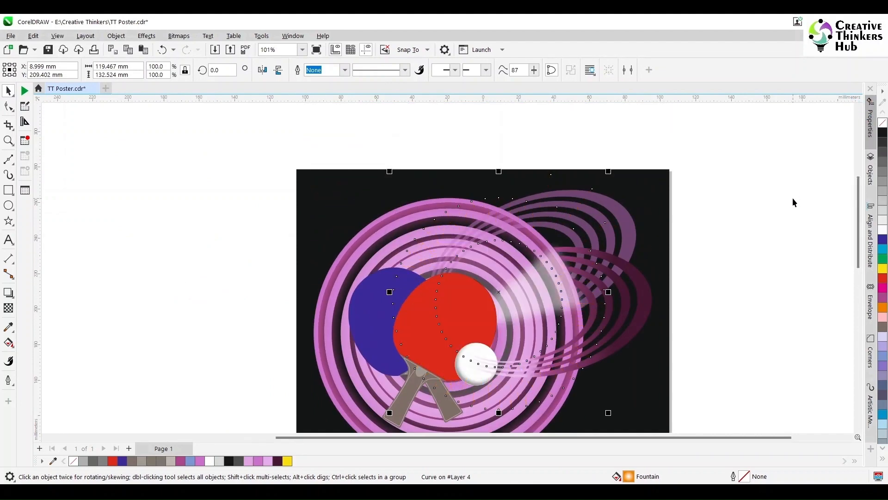
{"action": "key", "text": "ctrl+Page_Up"}
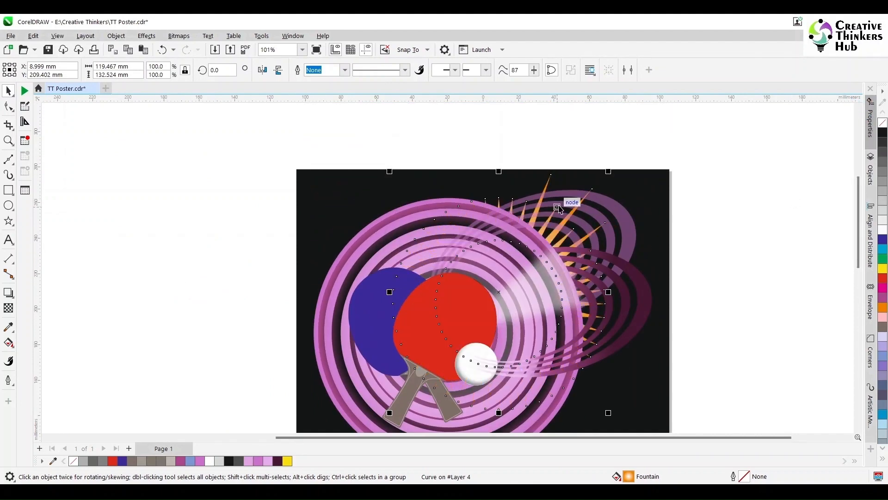
- Scale the starburst to about 94.2% and rotate it to about 348.8° behind the rings
{"action": "left_click", "coordinate": [502, 293]}
{"action": "left_click_drag", "start_coordinate": [610, 172], "coordinate": [625, 204]}
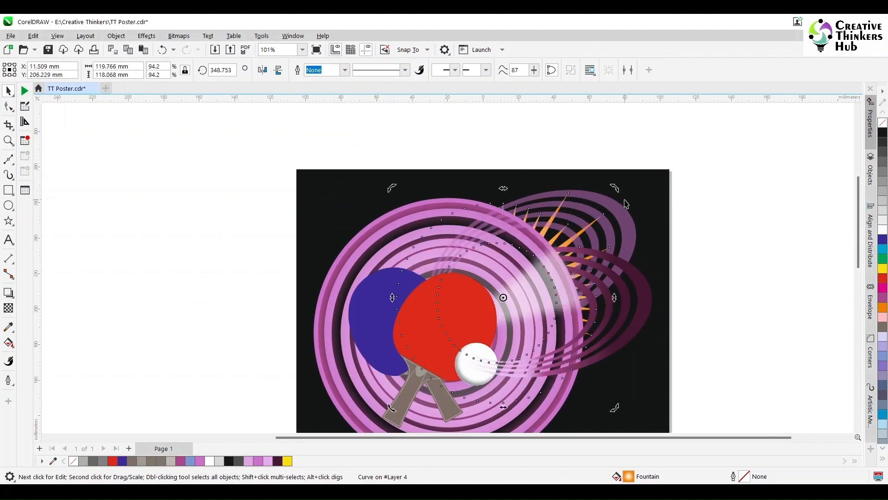
- Apply a Gaussian Blur with a 9.8-pixel radius to the orange starburst
{"action": "left_click", "coordinate": [116, 36]}
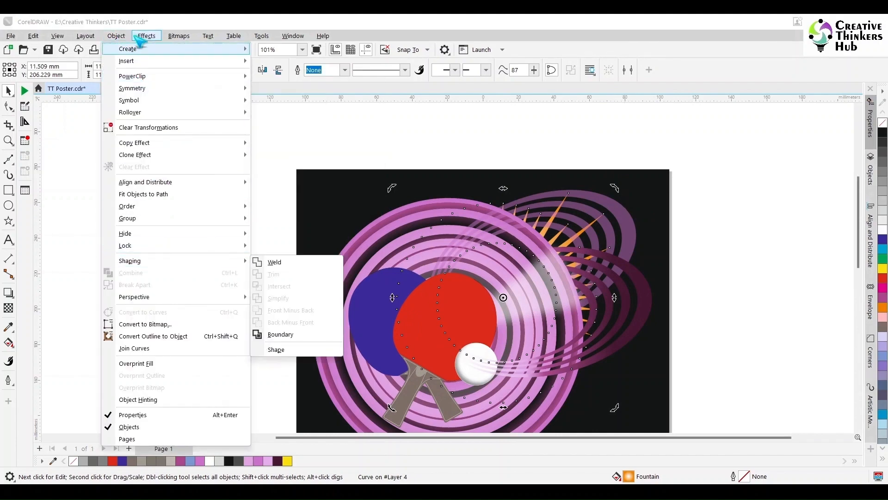
{"action": "left_click", "coordinate": [147, 36]}
{"action": "mouse_move", "coordinate": [165, 106]}
{"action": "left_click", "coordinate": [259, 117]}
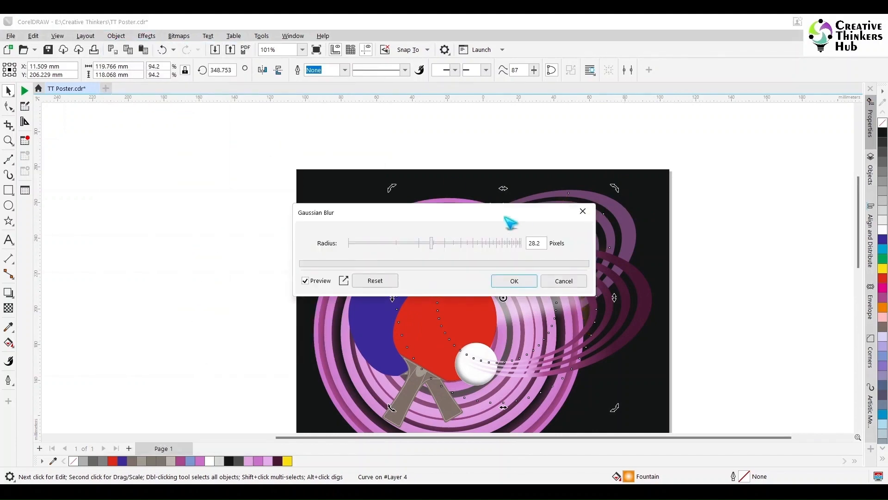
{"action": "left_click_drag", "start_coordinate": [503, 211], "coordinate": [374, 163]}
{"action": "left_click", "coordinate": [269, 194]}
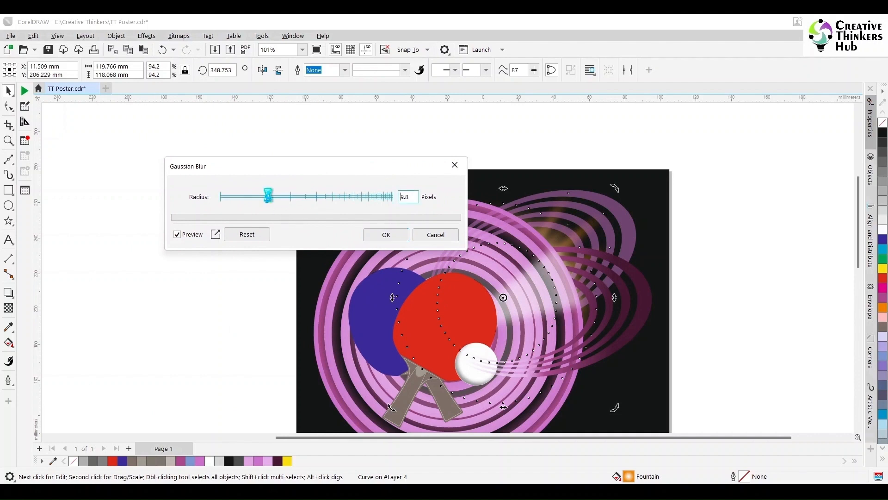
{"action": "left_click", "coordinate": [385, 234]}
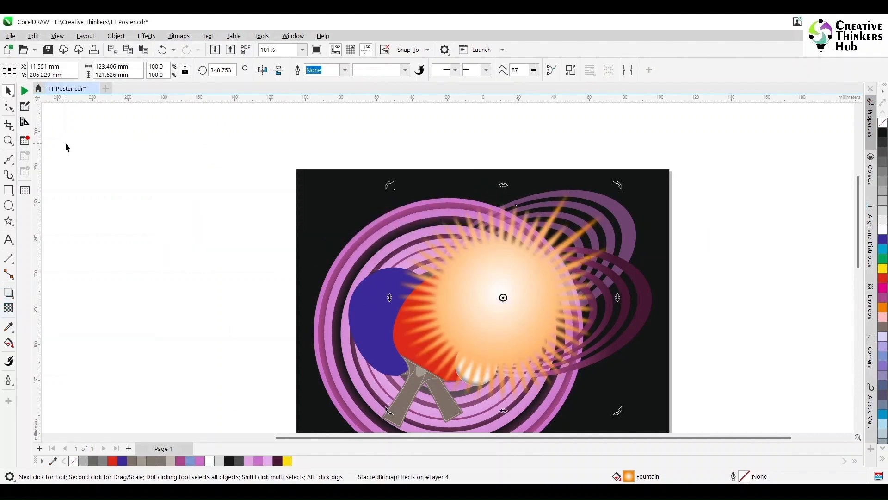
- Give the blurred starburst the Screen merge mode and ungroup the grouped paddle, ball and ring artwork
{"action": "left_click", "coordinate": [8, 308]}
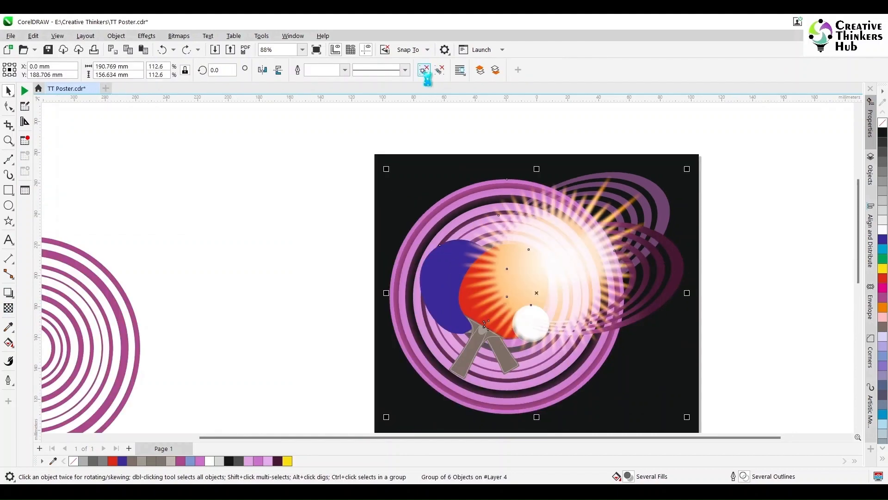
{"action": "left_click", "coordinate": [424, 71]}
{"action": "left_click", "coordinate": [766, 277]}
- Select the blurred starburst and change its transparency merge mode to Lightness
{"action": "key", "text": "Tab"}
{"action": "key", "text": "Tab"}
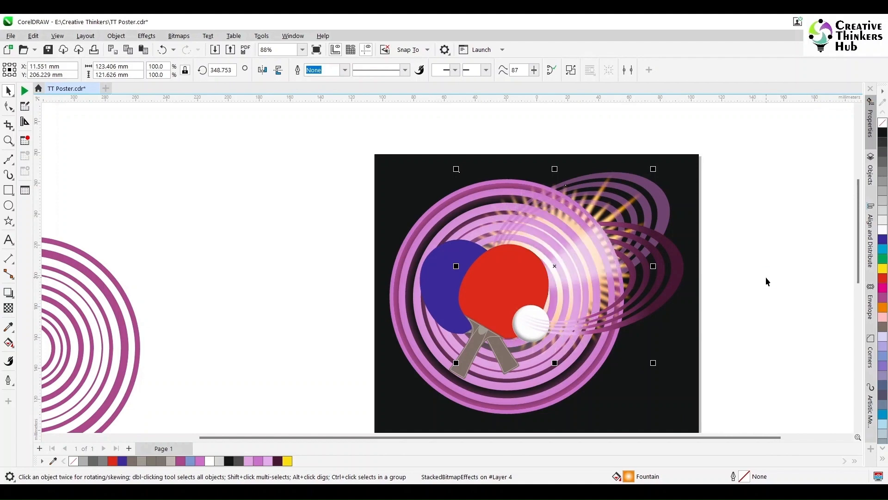
{"action": "left_click", "coordinate": [116, 35]}
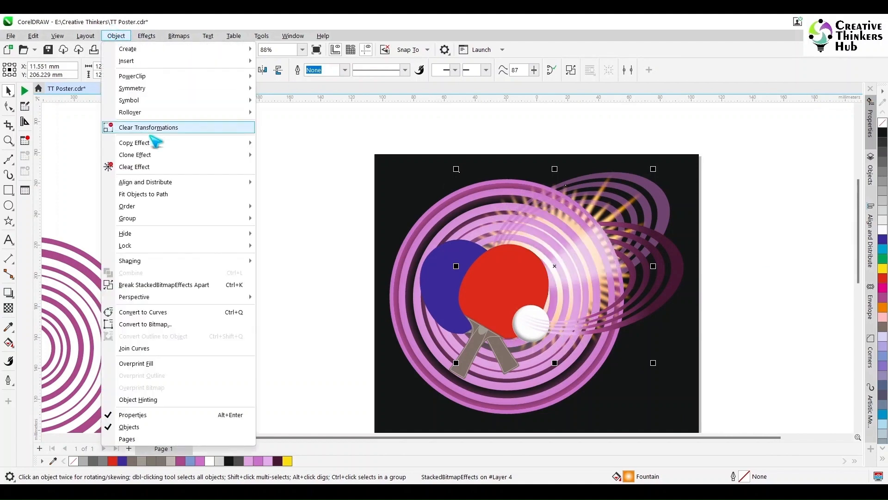
{"action": "left_click", "coordinate": [7, 310]}
{"action": "left_click", "coordinate": [152, 69]}
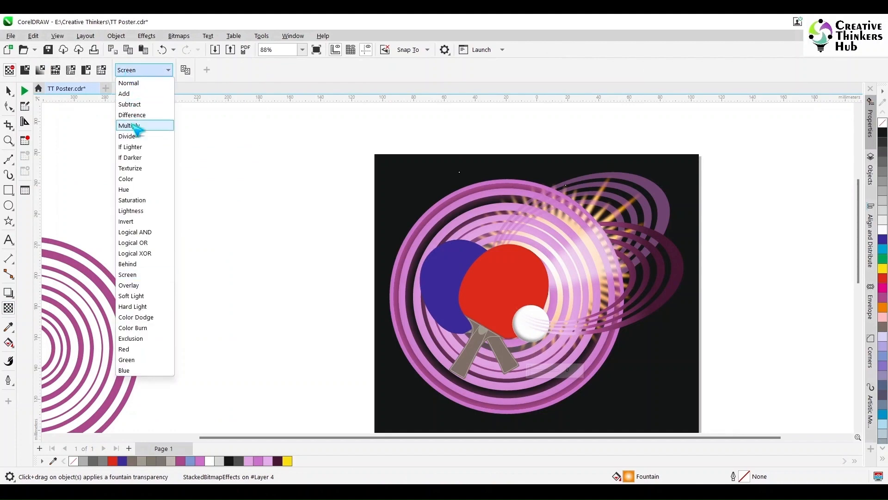
{"action": "left_click", "coordinate": [148, 210]}
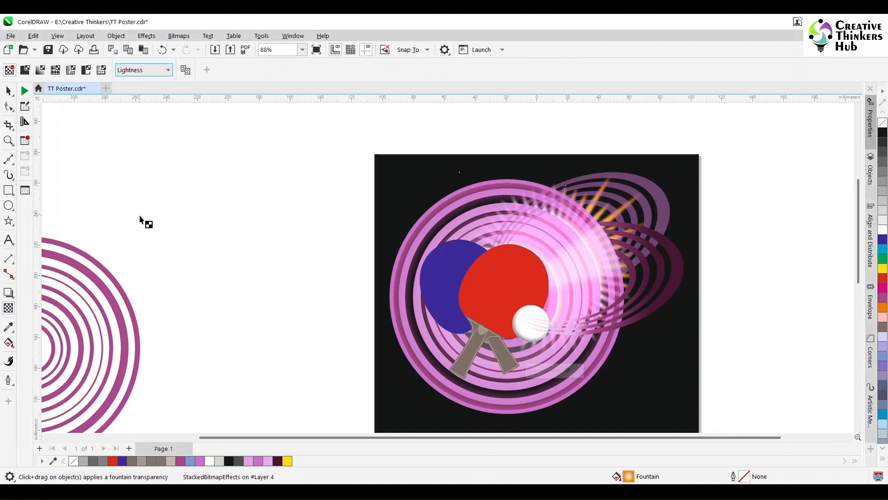
- Set the blurred starburst's transparency merge mode to Overlay
{"action": "left_click", "coordinate": [9, 90]}
{"action": "left_click_drag", "start_coordinate": [654, 170], "coordinate": [648, 185]}
{"action": "left_click", "coordinate": [145, 283]}
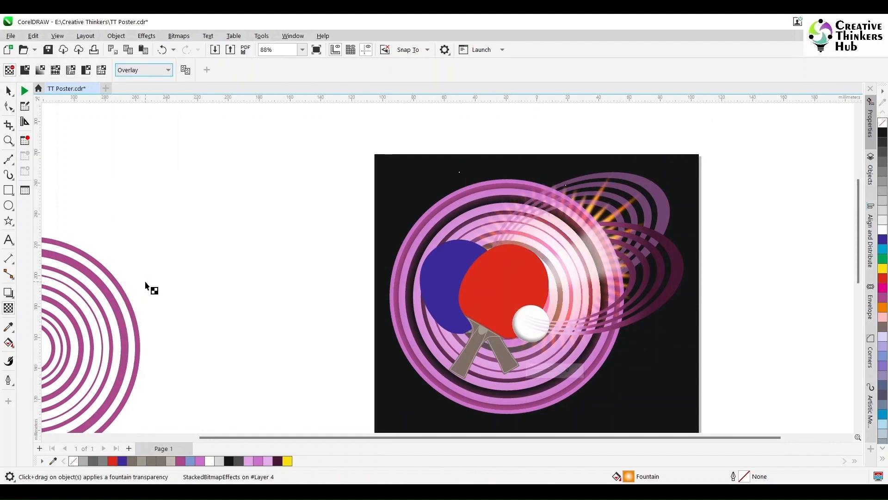
- Place a horizontally and vertically mirrored copy of the starburst behind the rings' lower-left side, centred at about X -44 mm, Y 172.5 mm
{"action": "left_click", "coordinate": [9, 90]}
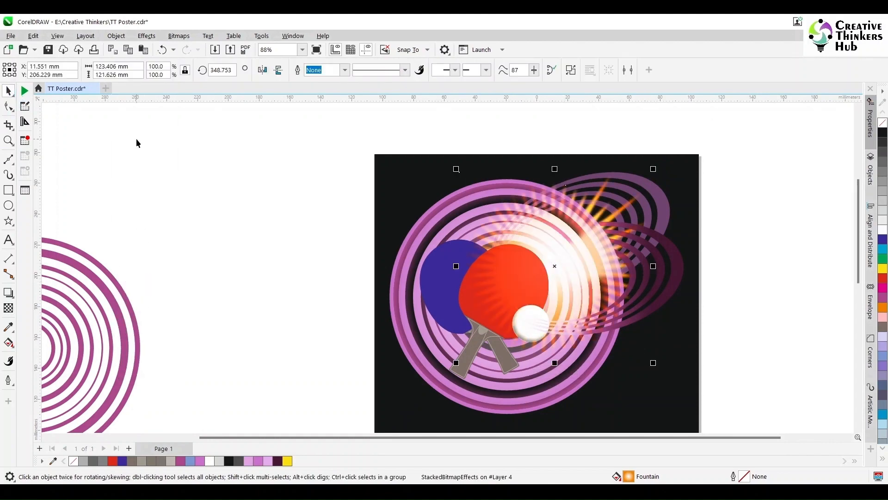
{"action": "left_click", "coordinate": [278, 72]}
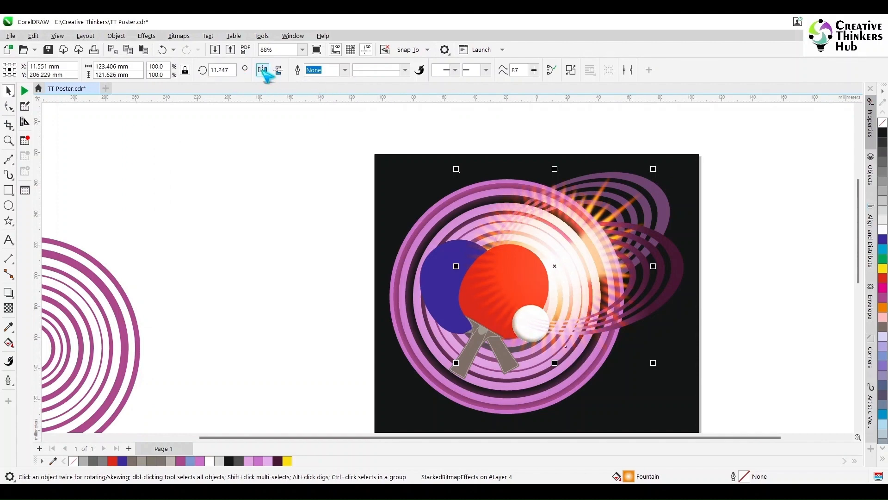
{"action": "left_click", "coordinate": [262, 71]}
{"action": "left_click_drag", "start_coordinate": [574, 261], "coordinate": [495, 305]}
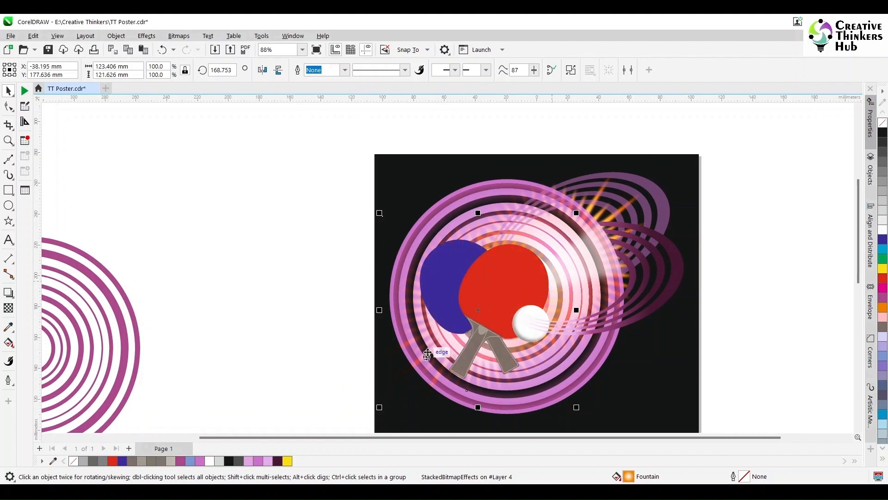
{"action": "mouse_move", "coordinate": [417, 357]}
{"action": "left_mouse_down"}
{"action": "mouse_move", "coordinate": [410, 364]}
{"action": "mouse_move", "coordinate": [420, 359]}
{"action": "left_mouse_up"}
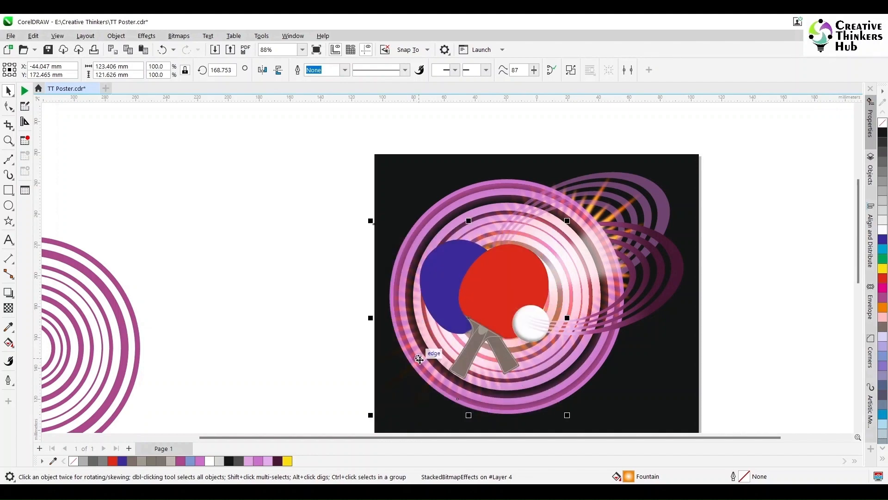
{"action": "scroll", "coordinate": [535, 275], "scroll_direction": "down", "scroll_amount": 2}
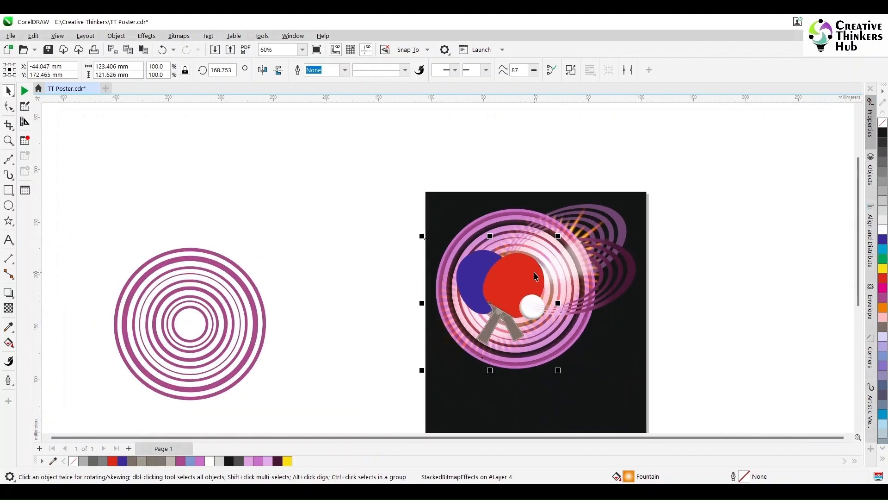
{"action": "left_click", "coordinate": [375, 235]}
- Add the artistic text "Table Tennis" on two lines in the empty area above the spare purple rings
{"action": "key", "text": "F8"}
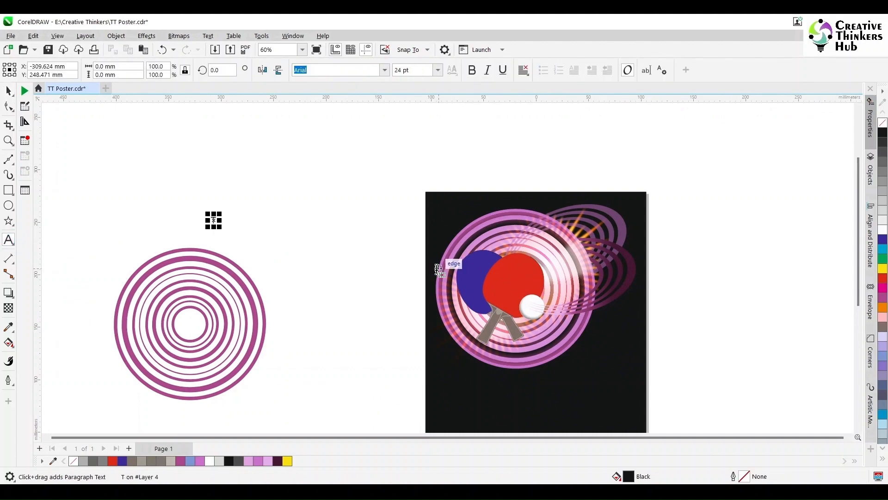
{"action": "left_click", "coordinate": [212, 221]}
{"action": "type", "text": "Table"}
{"action": "scroll", "coordinate": [213, 236], "scroll_direction": "up", "scroll_amount": 4}
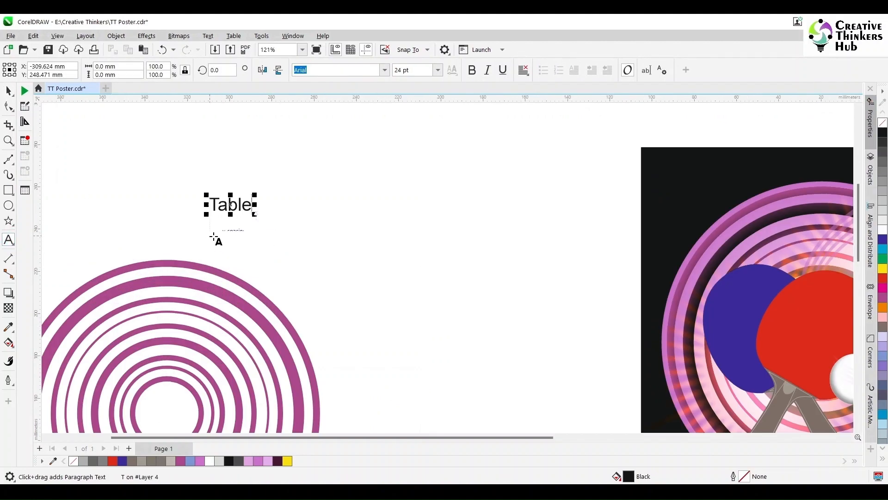
{"action": "type", "text": "Tennis"}
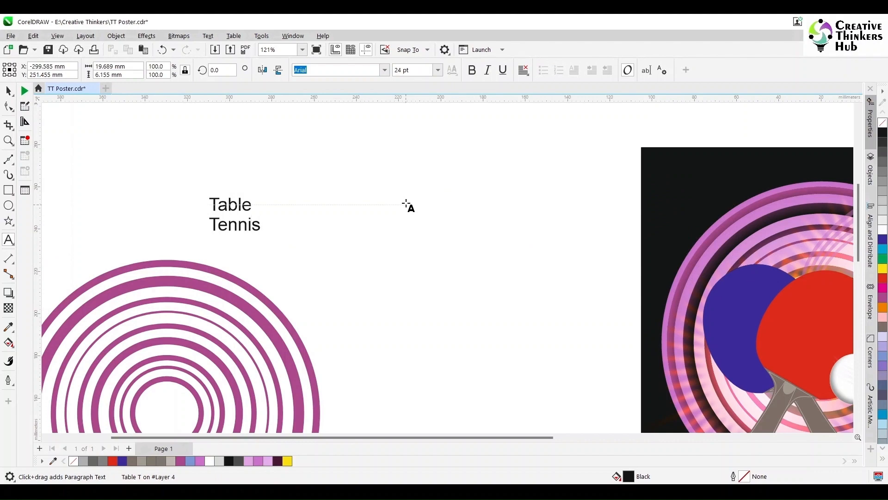
{"action": "left_click", "coordinate": [9, 91]}
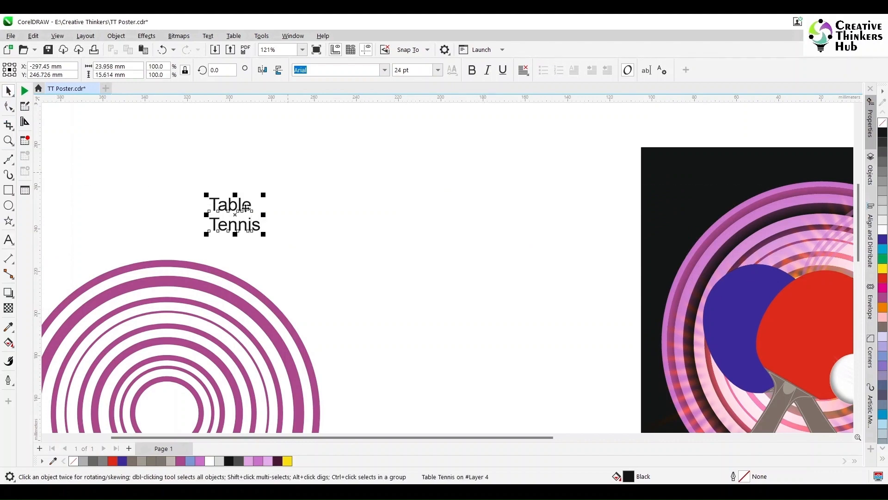
- Move the "Table Tennis" text beside the poster, set its font to Aguafina Script and scale it to roughly twice the size
{"action": "left_click_drag", "start_coordinate": [236, 215], "coordinate": [562, 204]}
{"action": "left_click", "coordinate": [384, 70]}
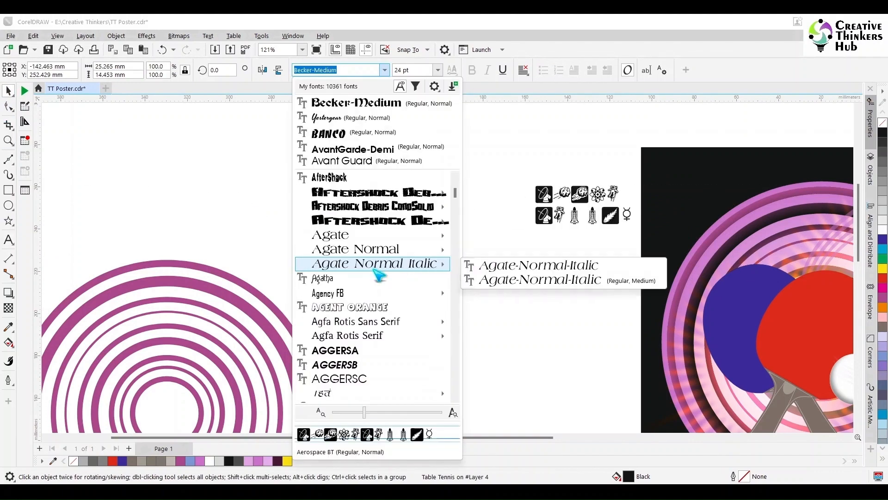
{"action": "scroll", "coordinate": [376, 218], "scroll_direction": "down", "scroll_amount": 4}
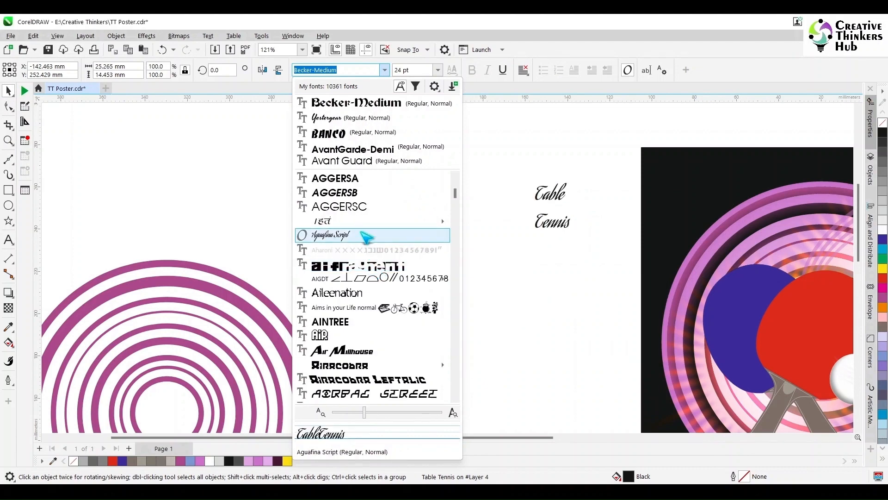
{"action": "left_click", "coordinate": [361, 234]}
{"action": "left_click_drag", "start_coordinate": [575, 179], "coordinate": [602, 144]}
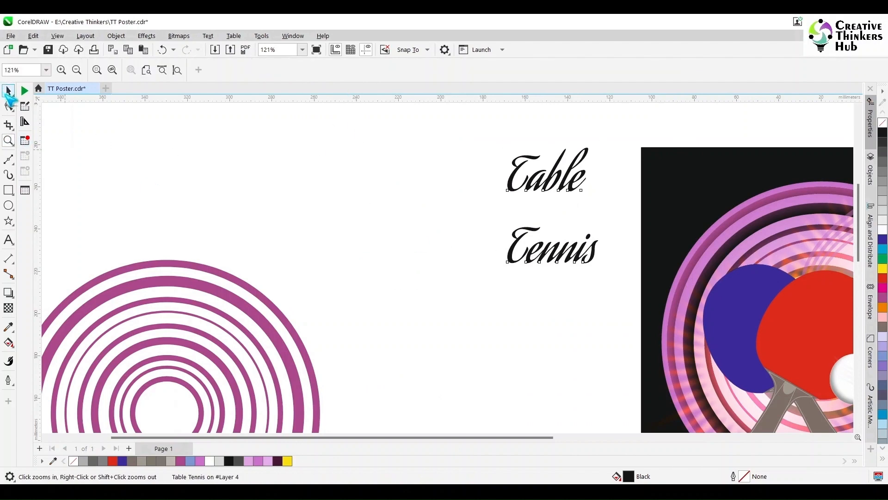
- Replace the "Table Tennis" text with a duplicate set in the Scriptina Pro font, deleting the original
{"action": "left_click_drag", "start_coordinate": [546, 212], "coordinate": [546, 318]}
{"action": "left_click", "coordinate": [384, 70]}
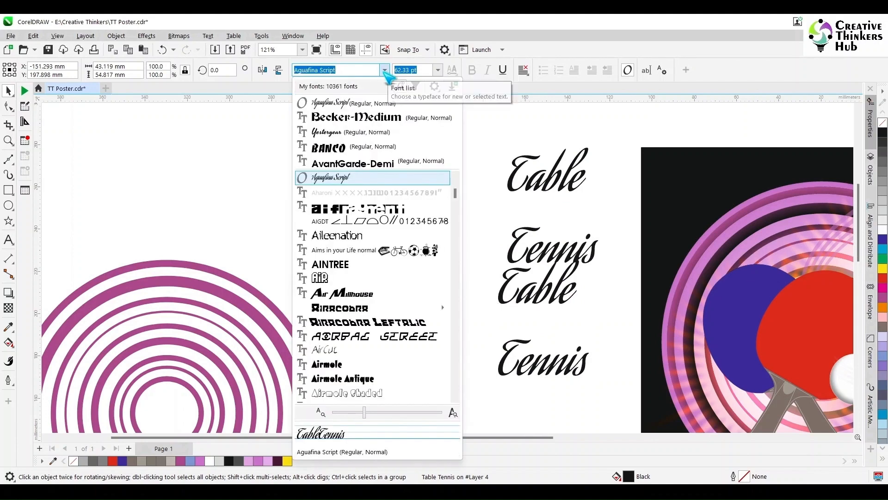
{"action": "type", "text": "script"}
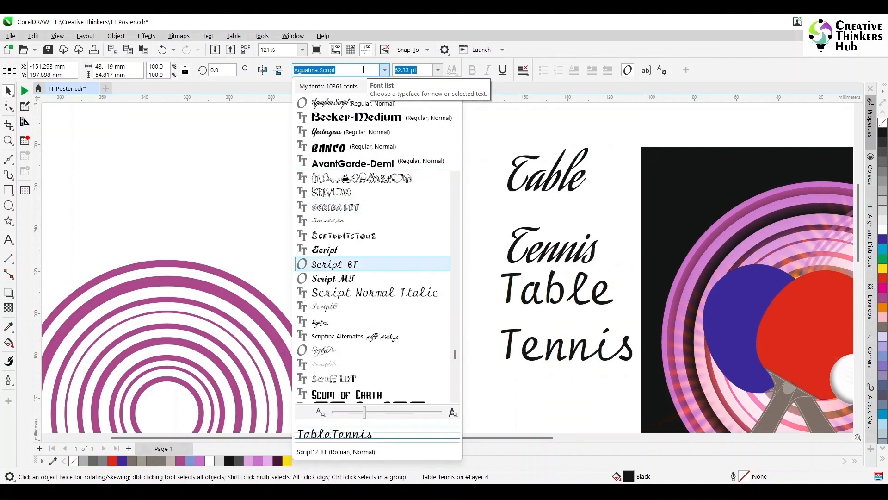
{"action": "left_click", "coordinate": [341, 352]}
{"action": "left_click", "coordinate": [522, 244]}
{"action": "key", "text": "Delete"}
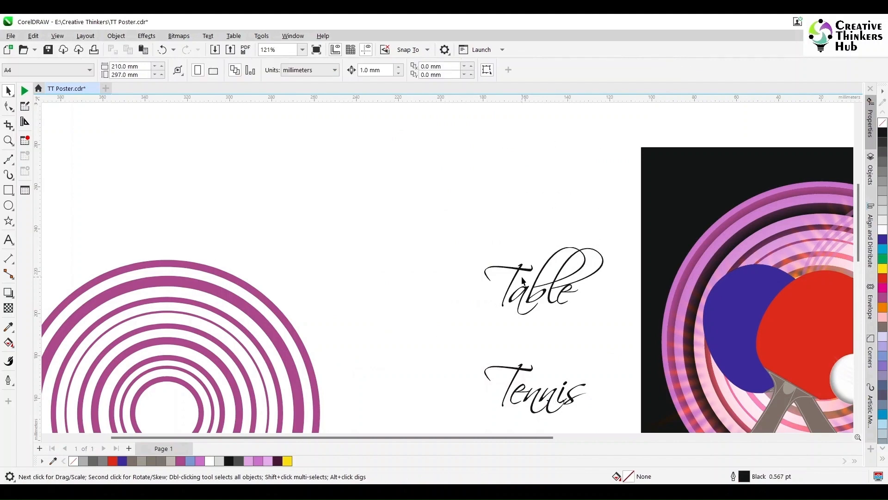
- Move the "Table Tennis" text up and tighten the spacing between its two lines
{"action": "left_click", "coordinate": [523, 280]}
{"action": "left_click_drag", "start_coordinate": [523, 280], "coordinate": [504, 189]}
{"action": "left_click_drag", "start_coordinate": [459, 327], "coordinate": [458, 247]}
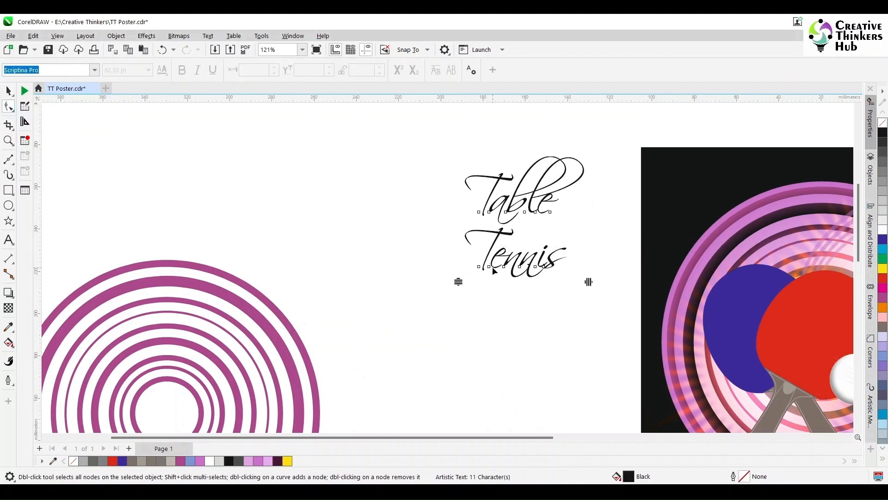
- Delete the initial T from both lines of the text, copying one T to the clipboard
{"action": "scroll", "coordinate": [514, 267], "scroll_direction": "up", "scroll_amount": 2}
{"action": "scroll", "coordinate": [514, 268], "scroll_direction": "down", "scroll_amount": 1}
{"action": "key", "text": "F8"}
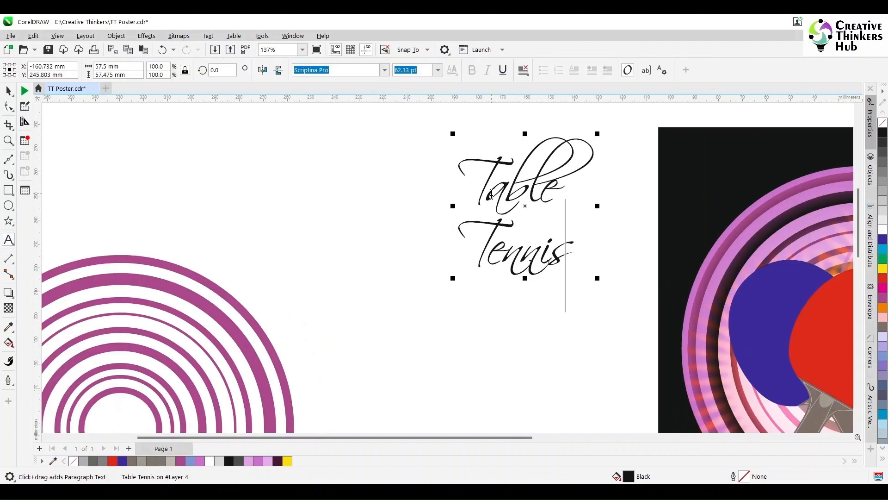
{"action": "key", "text": "Delete"}
{"action": "key", "text": "Down"}
{"action": "key", "text": "shift+Right"}
{"action": "key", "text": "ctrl+c"}
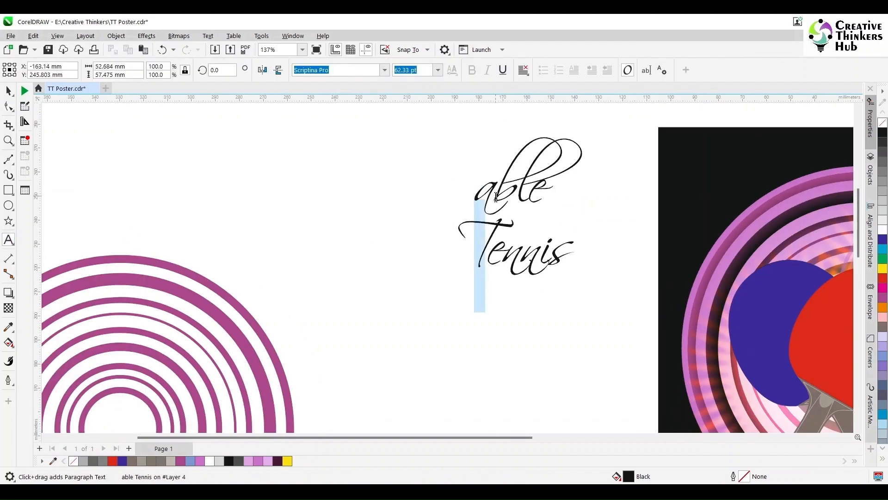
{"action": "key", "text": "Delete"}
- Tighten the line spacing of the "able ennis" text further and give it a black hairline outline
{"action": "left_click", "coordinate": [8, 92]}
{"action": "left_click", "coordinate": [8, 106]}
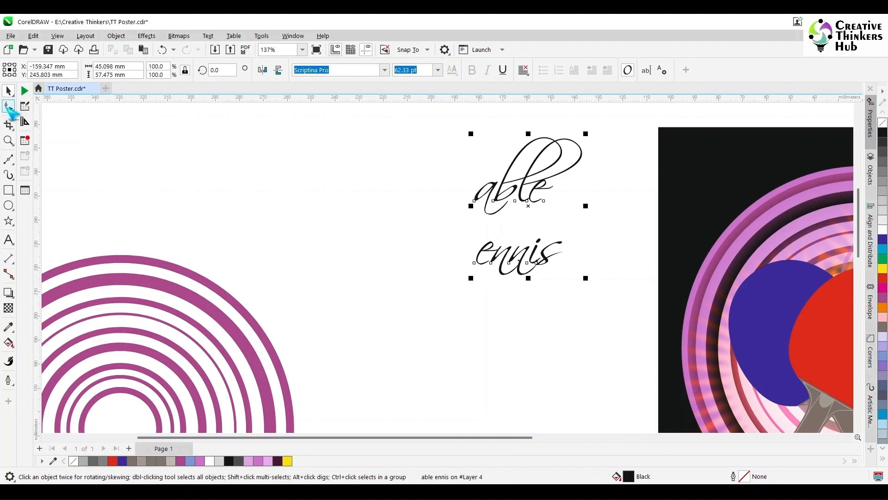
{"action": "left_click_drag", "start_coordinate": [470, 277], "coordinate": [467, 232]}
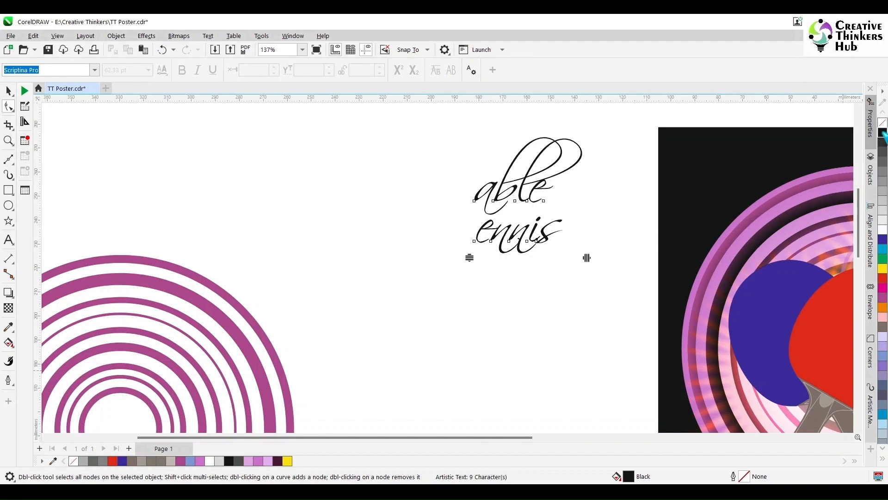
{"action": "left_click", "coordinate": [8, 91]}
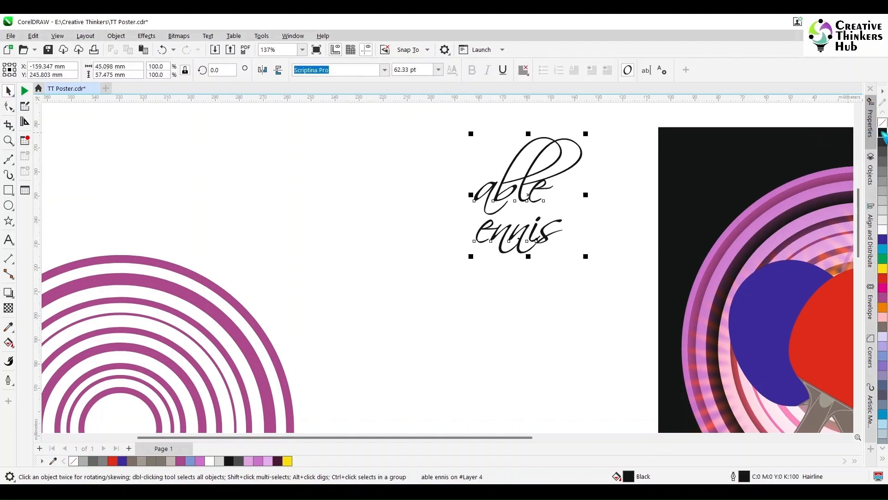
{"action": "left_click", "coordinate": [411, 278]}
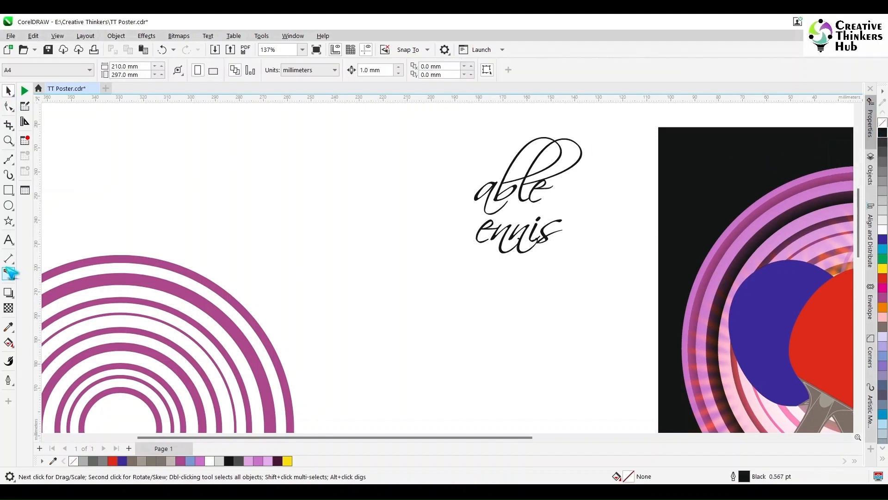
- Paste the copied T as a separate text object beside the words and enlarge it to about 66 mm wide
{"action": "left_click", "coordinate": [8, 239]}
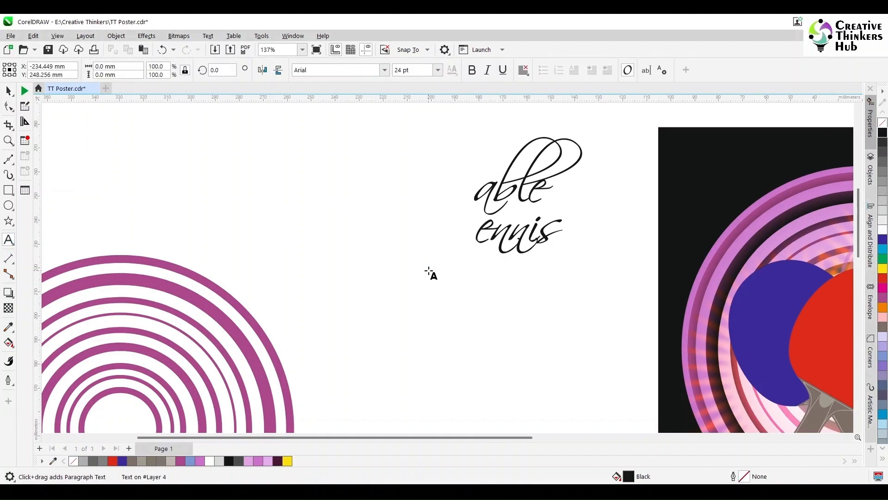
{"action": "key", "text": "ctrl+v"}
{"action": "left_click", "coordinate": [9, 93]}
{"action": "left_click_drag", "start_coordinate": [391, 209], "coordinate": [492, 301]}
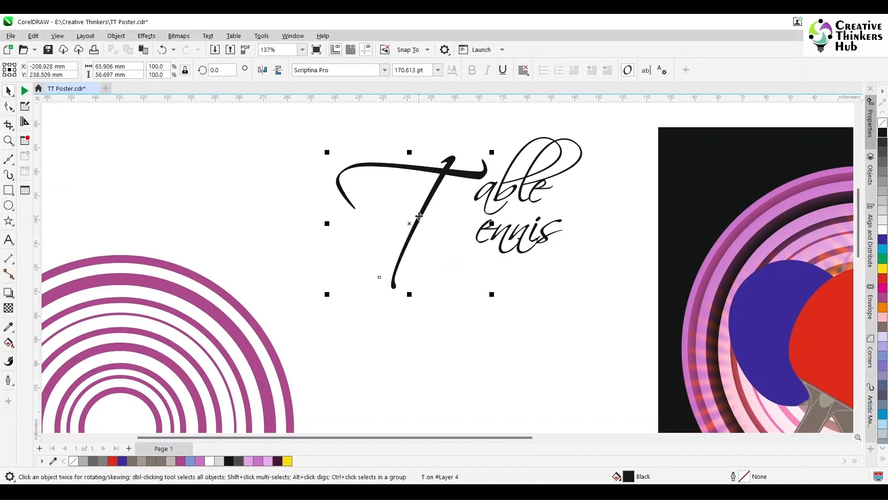
- Position the large T directly before "able" and "ennis" so it serves as the shared initial of both words
{"action": "left_click_drag", "start_coordinate": [419, 216], "coordinate": [474, 180]}
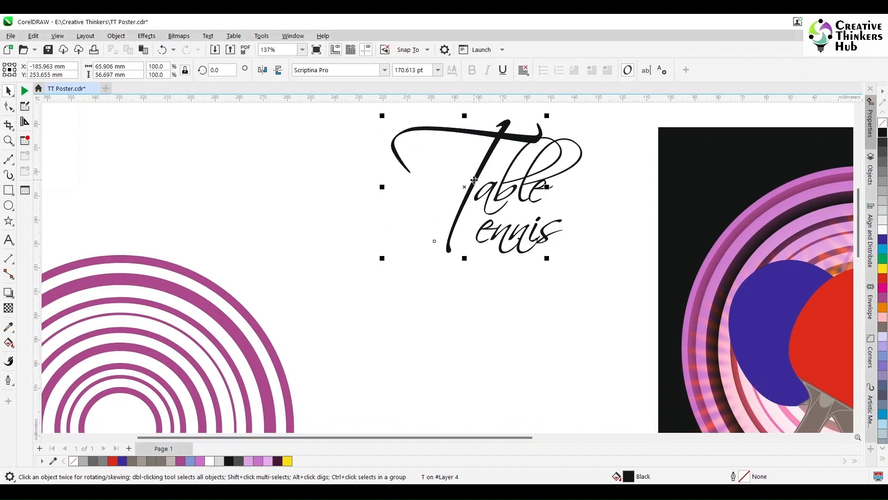
{"action": "left_click", "coordinate": [482, 243]}
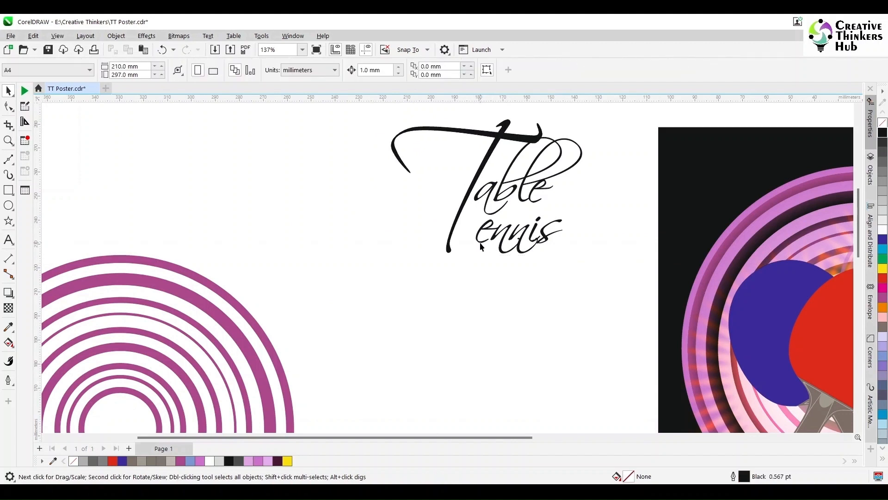
{"action": "left_click", "coordinate": [481, 242]}
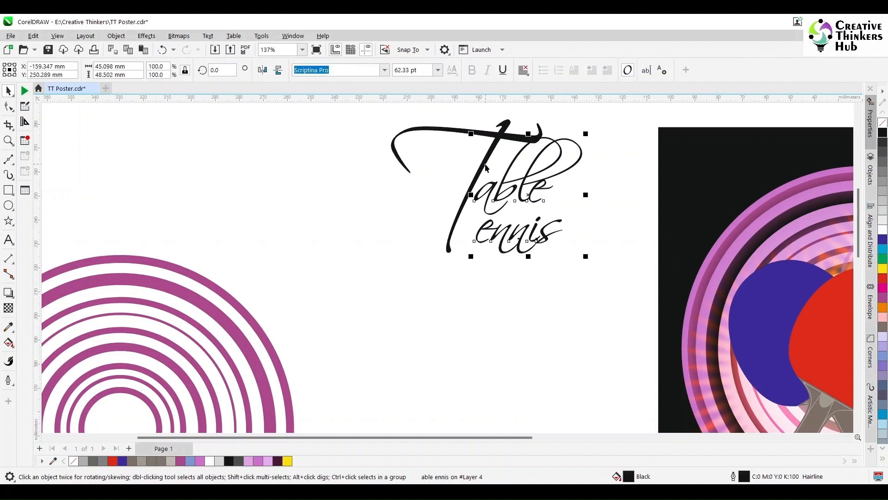
{"action": "left_click_drag", "start_coordinate": [485, 164], "coordinate": [485, 157]}
- Shift the letters of "ennis" left to a -30% horizontal offset, bringing them close to the T's stem
{"action": "left_click", "coordinate": [10, 107]}
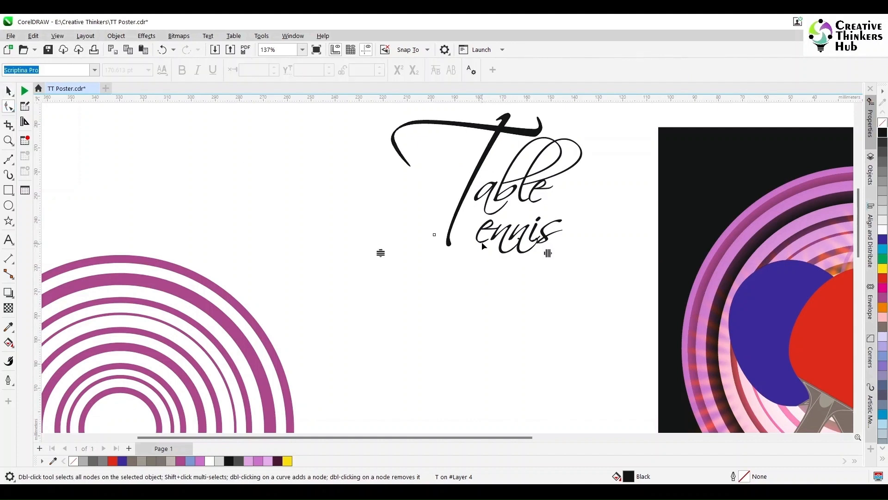
{"action": "left_click", "coordinate": [482, 243]}
{"action": "left_click_drag", "start_coordinate": [464, 251], "coordinate": [565, 226]}
{"action": "key", "text": "Left"}
{"action": "key", "text": "Left"}
{"action": "key", "text": "Left"}
{"action": "key", "text": "Left"}
{"action": "key", "text": "Left"}
{"action": "key", "text": "Left"}
{"action": "key", "text": "Left"}
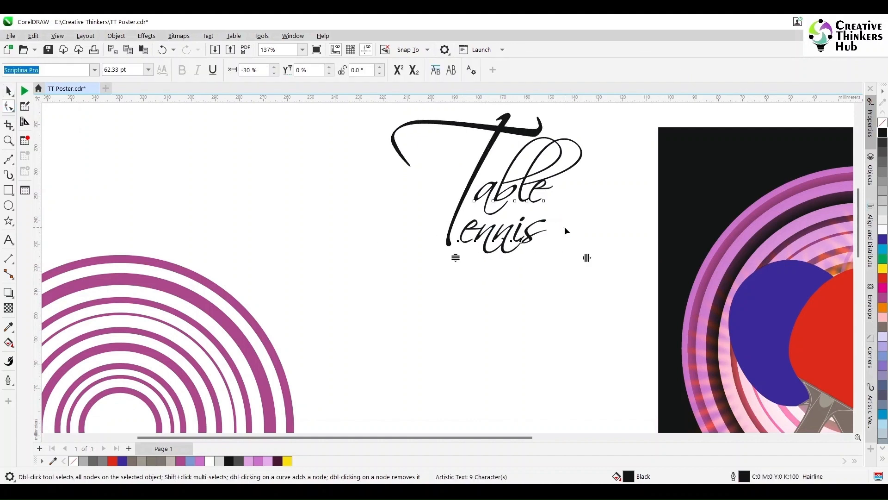
- Move the large T and its lettering onto the poster's upper-left corner and give both a white fill and white outline
{"action": "left_click", "coordinate": [8, 91]}
{"action": "scroll", "coordinate": [409, 229], "scroll_direction": "down", "scroll_amount": 4}
{"action": "left_click_drag", "start_coordinate": [383, 165], "coordinate": [541, 278]}
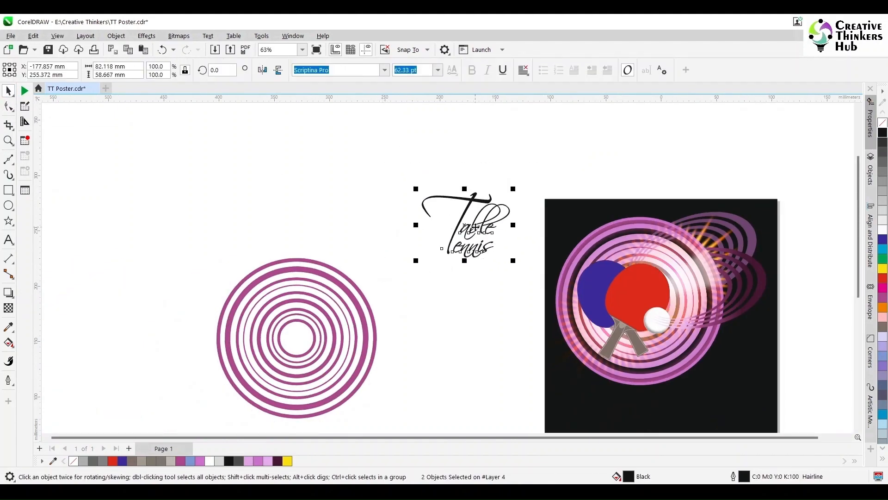
{"action": "left_click_drag", "start_coordinate": [475, 227], "coordinate": [599, 236]}
{"action": "left_click", "coordinate": [882, 226]}
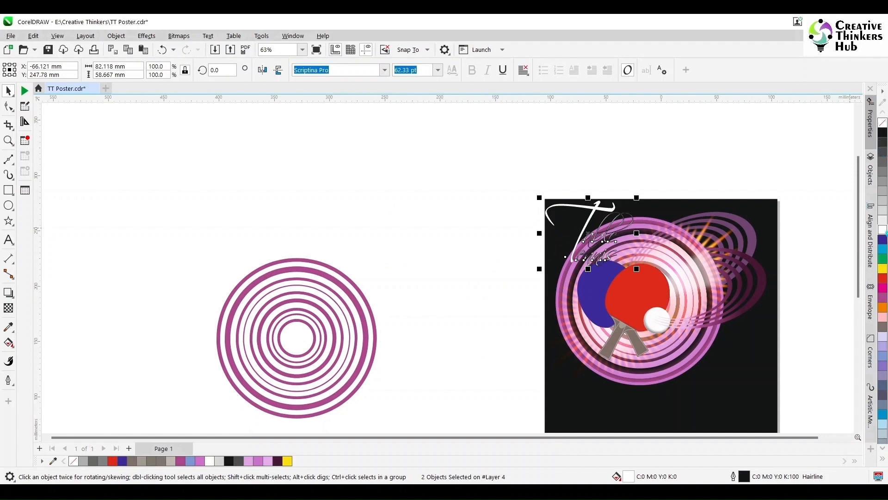
{"action": "right_click", "coordinate": [886, 230]}
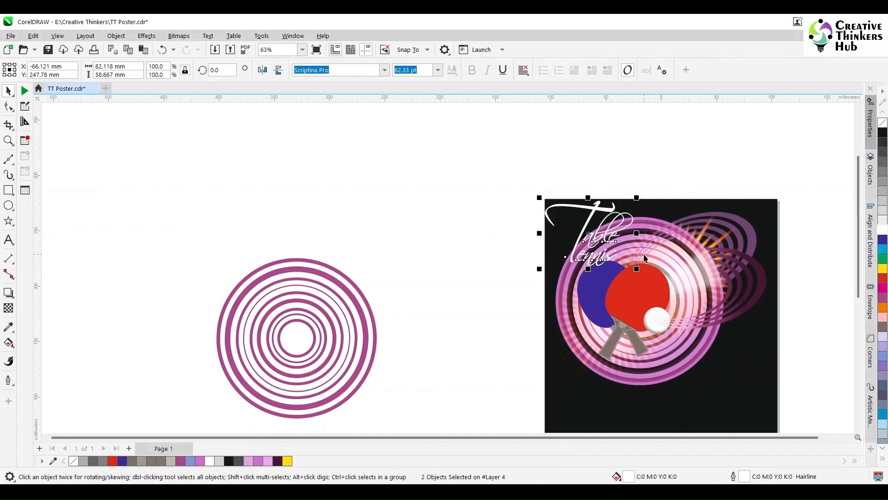
- Move the white title to the poster's upper-right corner and scale it down to about 62 by 45 mm
{"action": "scroll", "coordinate": [645, 258], "scroll_direction": "up", "scroll_amount": 1}
{"action": "left_click_drag", "start_coordinate": [594, 234], "coordinate": [753, 236]}
{"action": "scroll", "coordinate": [740, 273], "scroll_direction": "up", "scroll_amount": 3}
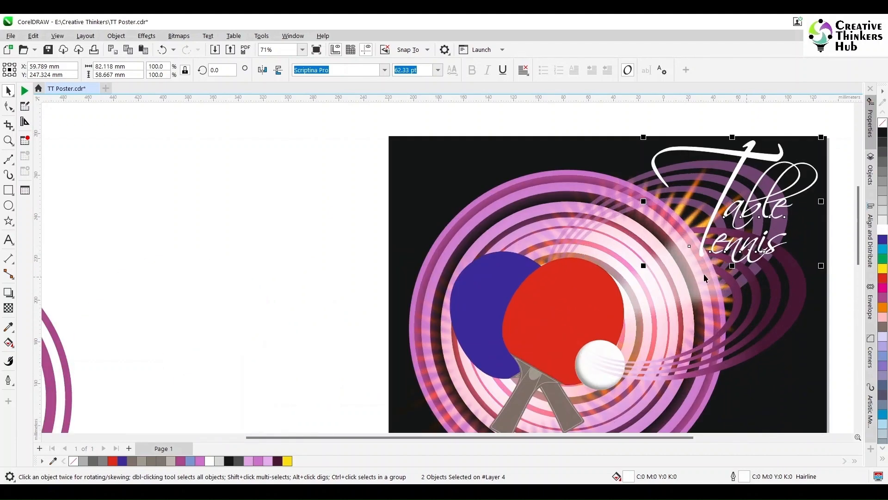
{"action": "left_click_drag", "start_coordinate": [645, 271], "coordinate": [685, 236]}
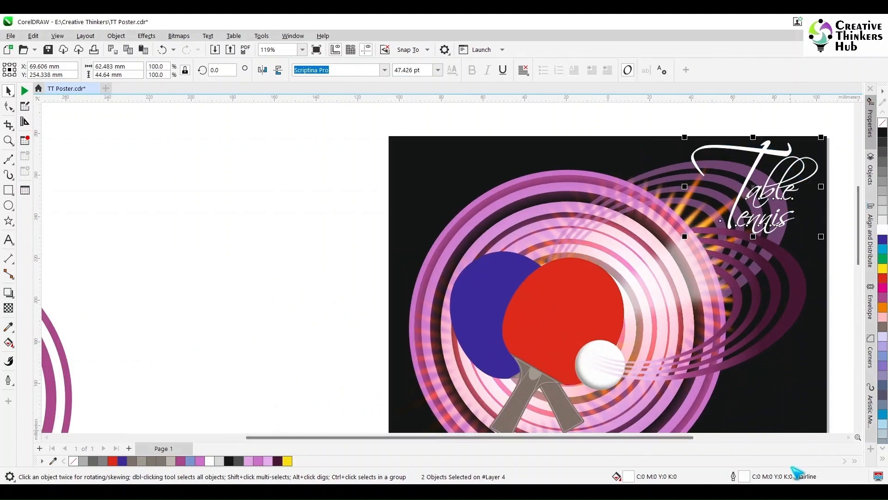
- Set the outline width of the title lettering to 2 pt
{"action": "double_click", "coordinate": [744, 476]}
{"action": "left_click", "coordinate": [375, 191]}
{"action": "left_click", "coordinate": [366, 249]}
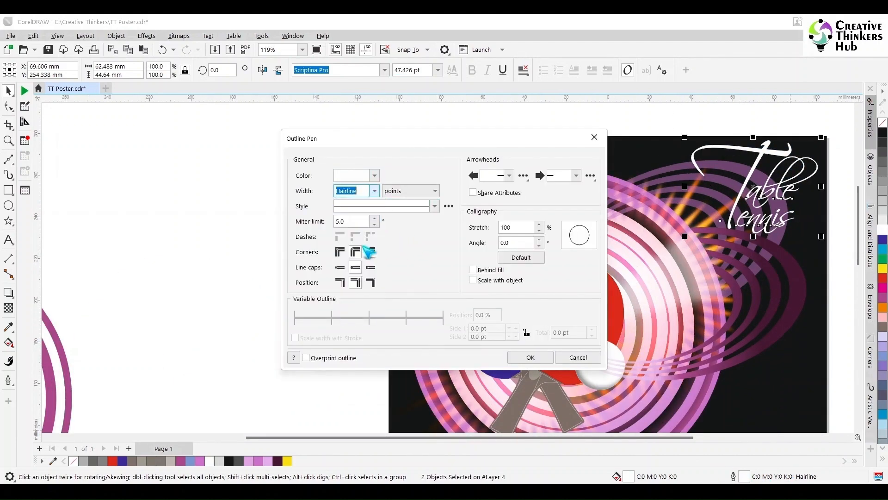
{"action": "left_click", "coordinate": [516, 357]}
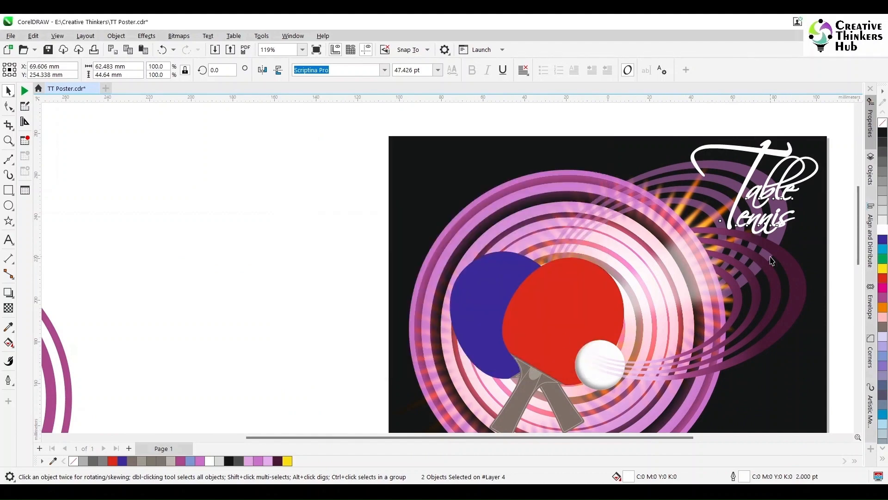
- Apply a uniform transparency of 60 to the purple ring curve behind the title
{"action": "scroll", "coordinate": [772, 260], "scroll_direction": "down", "scroll_amount": 1}
{"action": "left_click", "coordinate": [731, 191]}
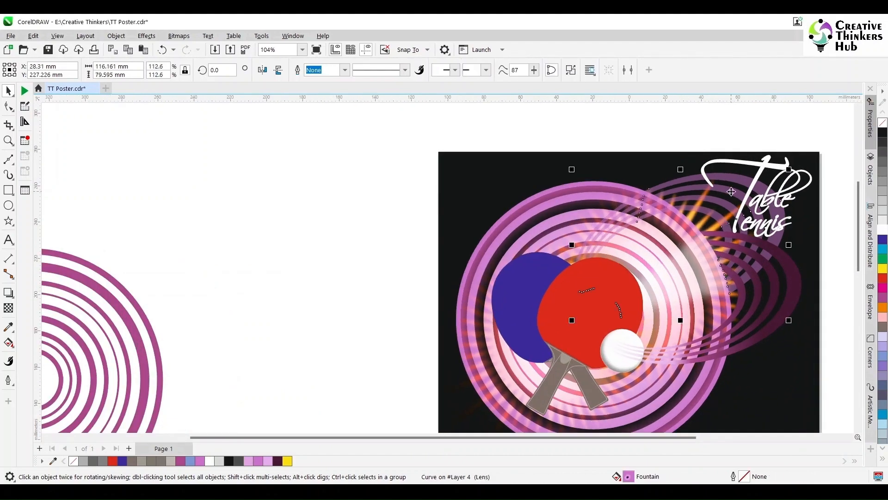
{"action": "left_click", "coordinate": [8, 308]}
{"action": "key", "text": "Tab"}
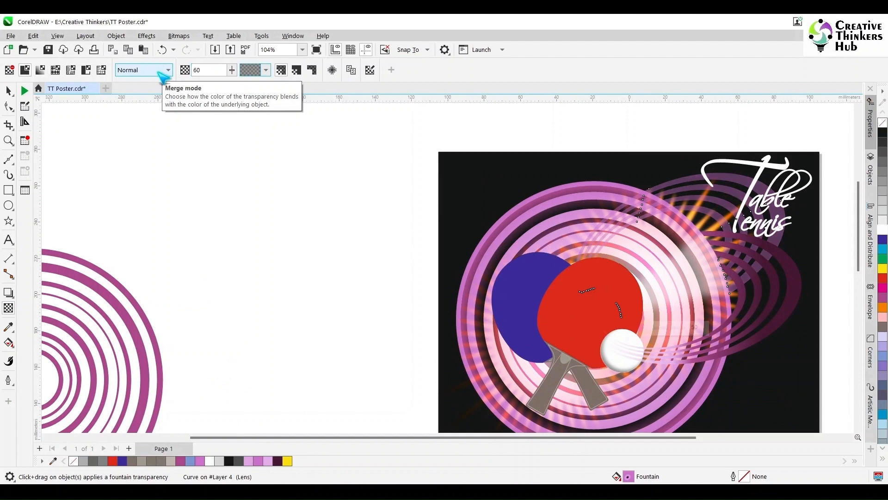
- Deselect the ring curve and save the poster file
{"action": "scroll", "coordinate": [758, 264], "scroll_direction": "down", "scroll_amount": 3}
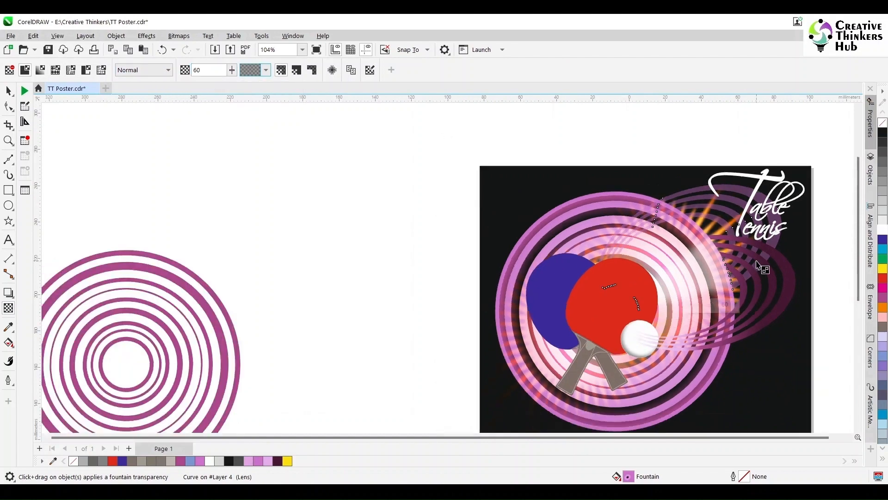
{"action": "scroll", "coordinate": [824, 253], "scroll_direction": "down", "scroll_amount": 3}
{"action": "scroll", "coordinate": [578, 246], "scroll_direction": "down", "scroll_amount": 1}
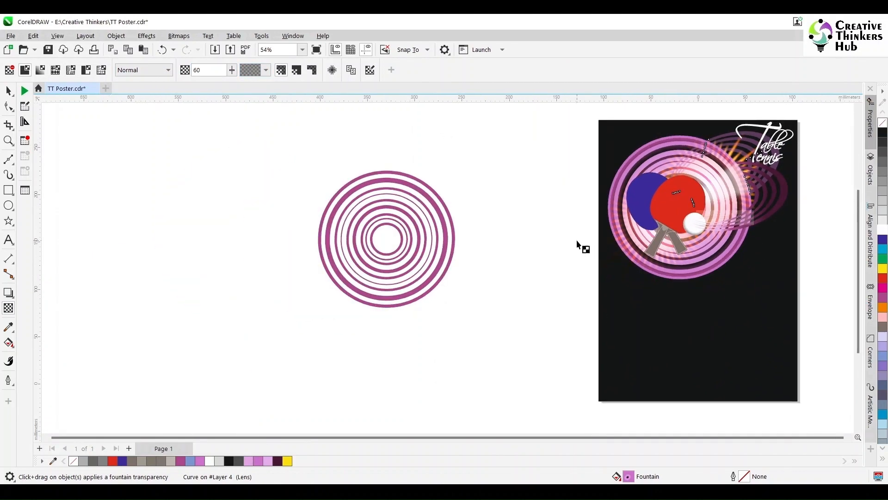
{"action": "left_click", "coordinate": [576, 246]}
{"action": "key", "text": "ctrl+s"}
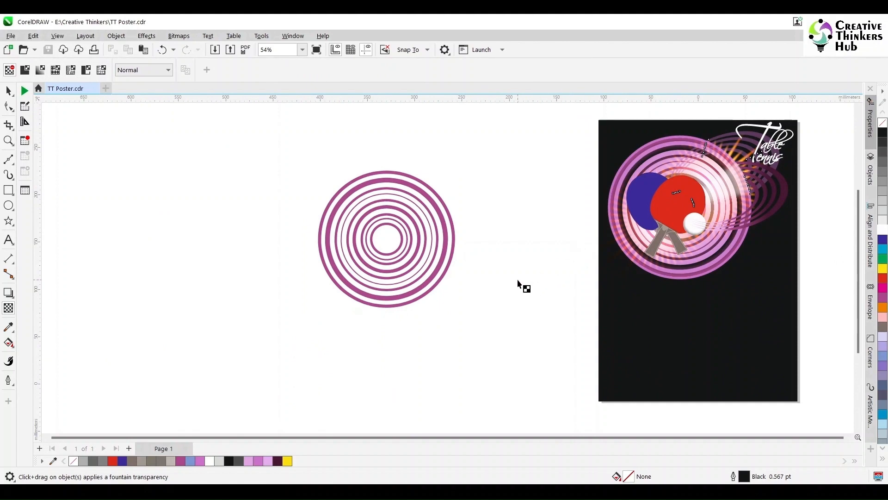
- Move the group of concentric purple circles closer to the poster page
{"action": "key", "text": "space"}
{"action": "scroll", "coordinate": [538, 237], "scroll_direction": "up", "scroll_amount": 1}
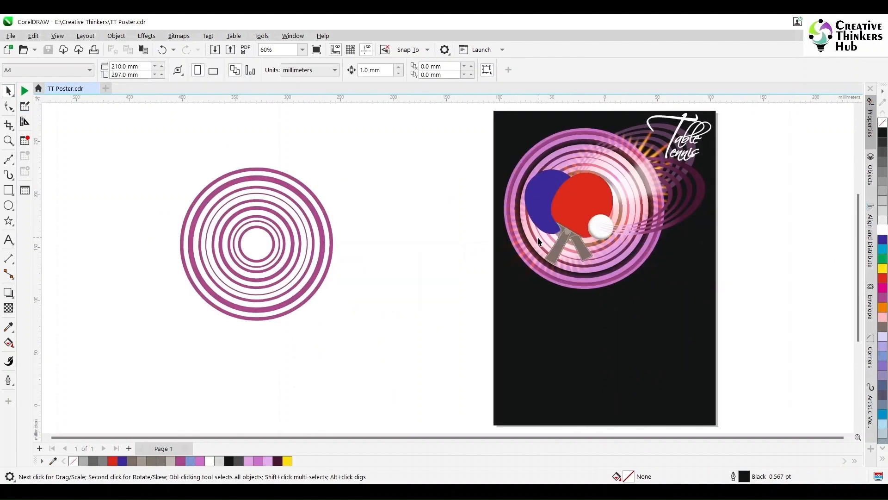
{"action": "left_click", "coordinate": [276, 269]}
{"action": "left_click_drag", "start_coordinate": [277, 269], "coordinate": [403, 250]}
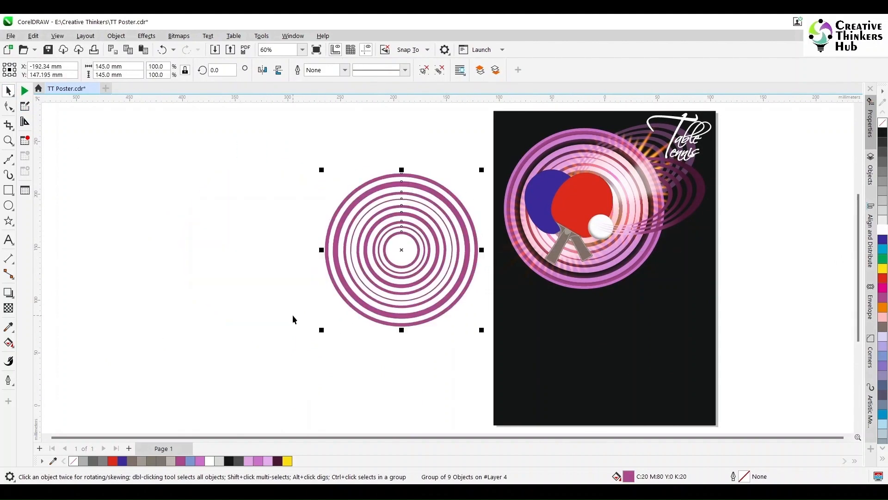
- Draw a closed leaf-like curve about 31 mm wide and 52 mm high with a bottom notch, below the concentric circles
{"action": "scroll", "coordinate": [559, 319], "scroll_direction": "right", "scroll_amount": 2}
{"action": "key", "text": "F5"}
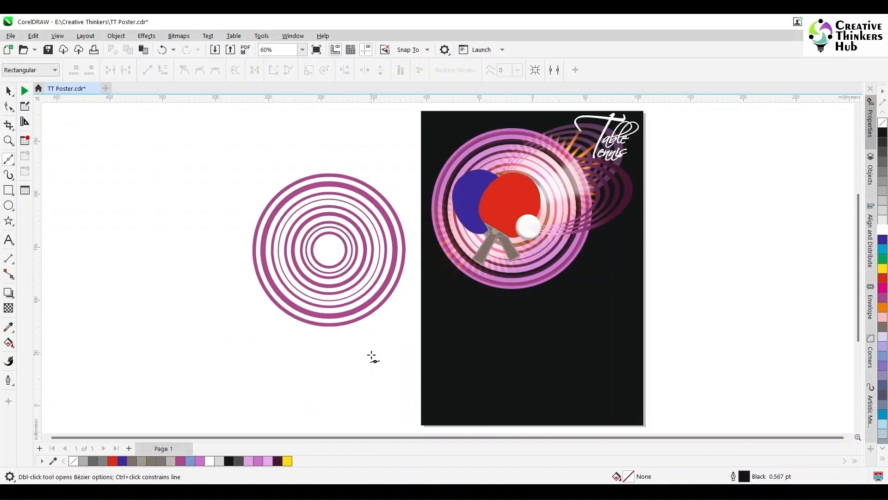
{"action": "scroll", "coordinate": [371, 356], "scroll_direction": "up", "scroll_amount": 5}
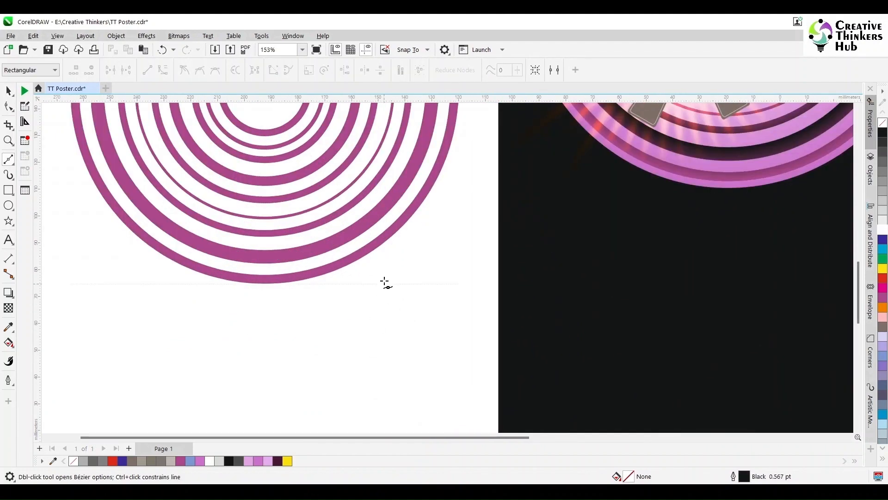
{"action": "left_click", "coordinate": [385, 283]}
{"action": "left_click_drag", "start_coordinate": [399, 353], "coordinate": [423, 391]}
{"action": "mouse_move", "coordinate": [381, 383]}
{"action": "left_mouse_down"}
{"action": "mouse_move", "coordinate": [382, 392]}
{"action": "mouse_move", "coordinate": [327, 371]}
{"action": "left_mouse_up"}
{"action": "left_click", "coordinate": [367, 325]}
{"action": "left_click", "coordinate": [368, 383]}
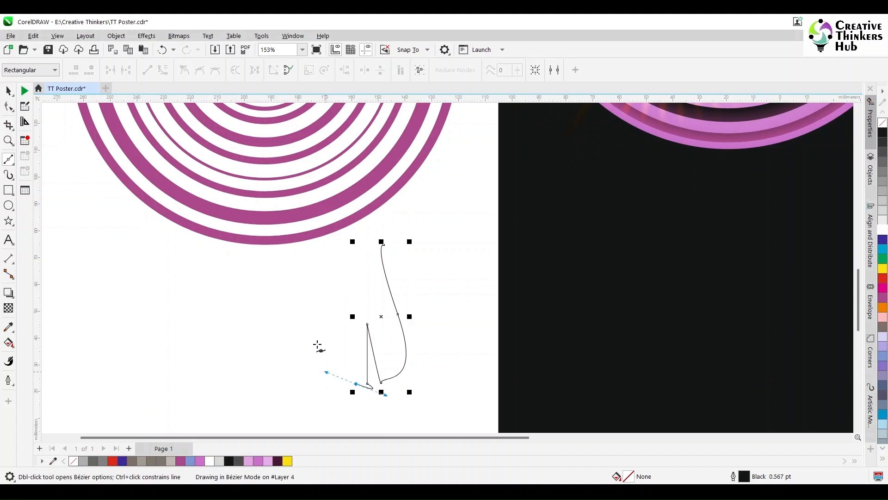
{"action": "key", "text": "ctrl+z"}
{"action": "left_click_drag", "start_coordinate": [329, 314], "coordinate": [355, 238]}
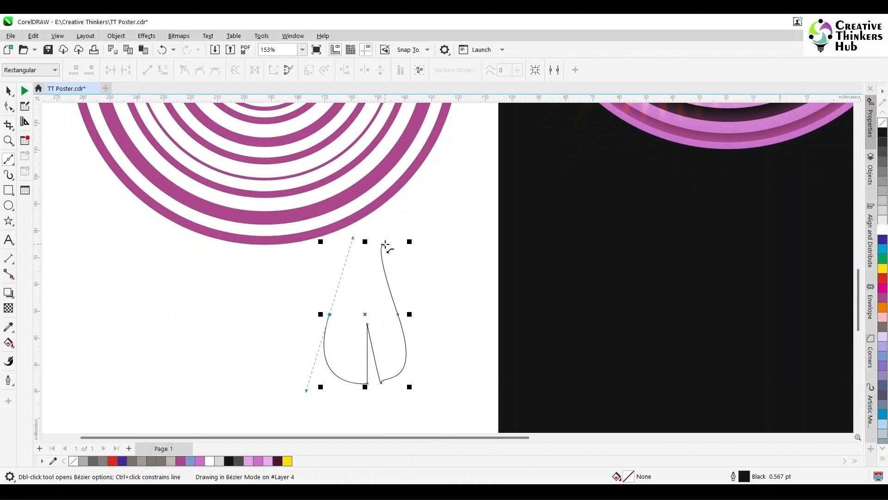
{"action": "left_click", "coordinate": [384, 243]}
- Extend the leaf shape's top tip outward to the right and shift the apex of its bottom notch slightly up and right
{"action": "key", "text": "F10"}
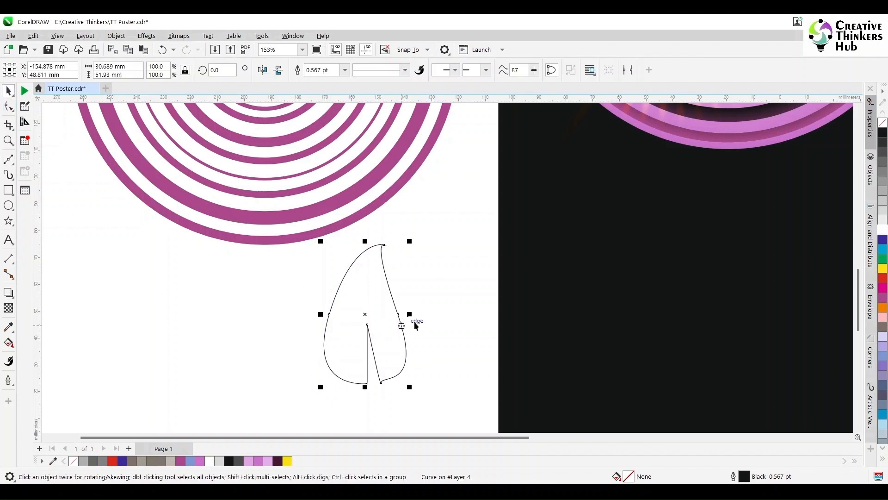
{"action": "left_click_drag", "start_coordinate": [384, 244], "coordinate": [401, 242]}
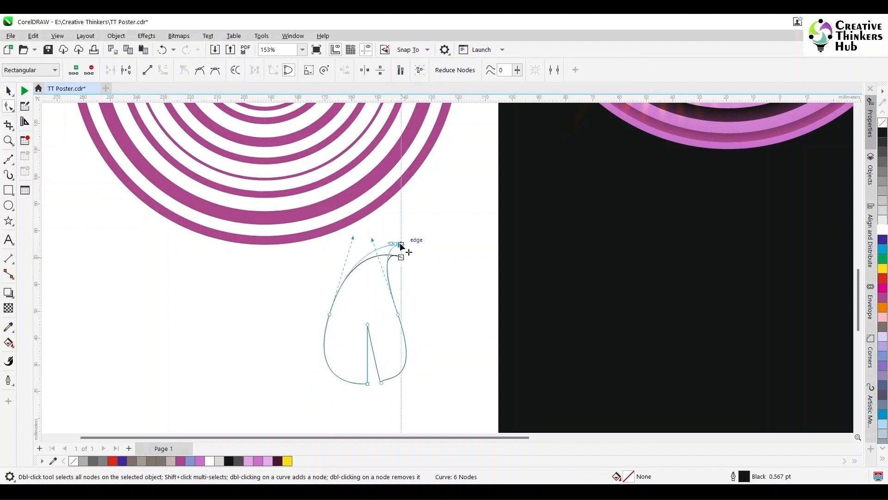
{"action": "left_click_drag", "start_coordinate": [367, 323], "coordinate": [375, 317]}
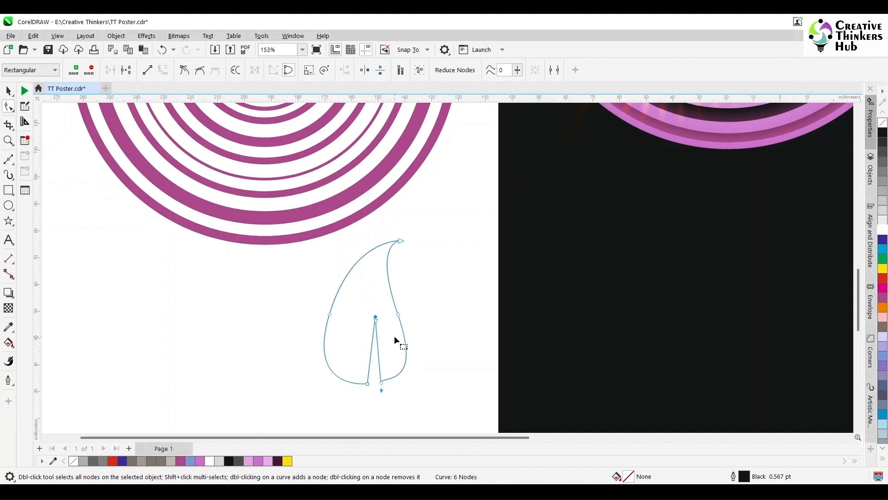
- Convert the two straight sides of the leaf's notch to curves and bend them into smooth arcs
{"action": "left_click", "coordinate": [379, 353]}
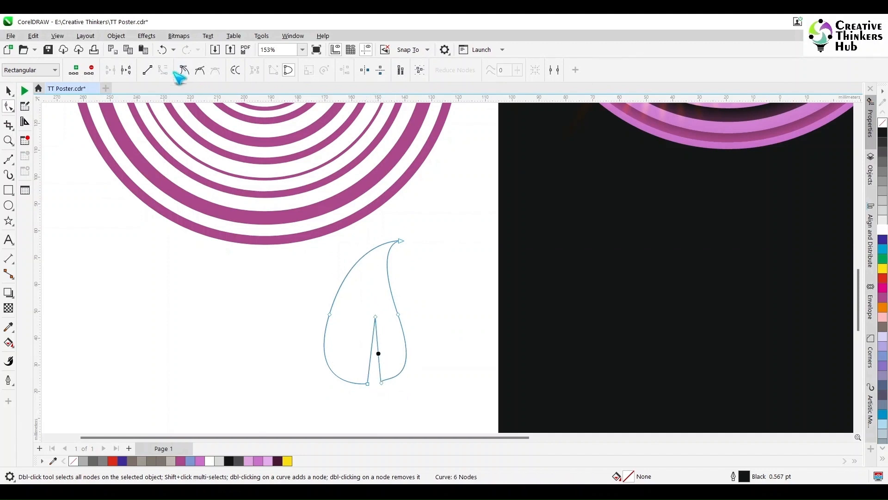
{"action": "mouse_move", "coordinate": [381, 384]}
{"action": "left_mouse_down"}
{"action": "mouse_move", "coordinate": [377, 358]}
{"action": "mouse_move", "coordinate": [389, 345]}
{"action": "mouse_move", "coordinate": [371, 353]}
{"action": "mouse_move", "coordinate": [385, 355]}
{"action": "mouse_move", "coordinate": [375, 375]}
{"action": "mouse_move", "coordinate": [381, 390]}
{"action": "mouse_move", "coordinate": [367, 367]}
{"action": "mouse_move", "coordinate": [367, 379]}
{"action": "left_mouse_up"}
{"action": "left_click", "coordinate": [358, 355]}
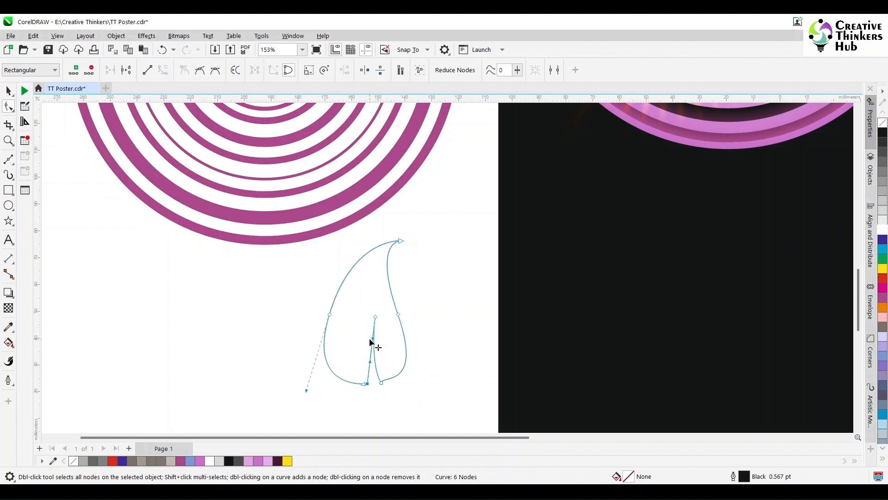
{"action": "left_click_drag", "start_coordinate": [373, 339], "coordinate": [365, 339]}
{"action": "key", "text": "ctrl+z"}
{"action": "scroll", "coordinate": [344, 396], "scroll_direction": "up", "scroll_amount": 3}
{"action": "left_click_drag", "start_coordinate": [353, 401], "coordinate": [360, 401]}
{"action": "left_click", "coordinate": [8, 92]}
{"action": "scroll", "coordinate": [249, 293], "scroll_direction": "down", "scroll_amount": 3}
{"action": "scroll", "coordinate": [245, 290], "scroll_direction": "up", "scroll_amount": 1}
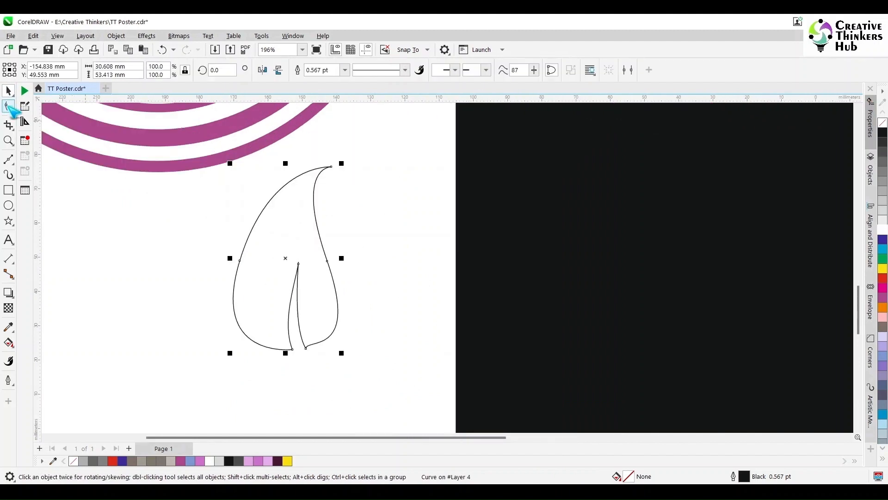
- Shift the apex node of the leaf's notch to the left so the slit leans the other way
{"action": "left_click", "coordinate": [8, 106]}
{"action": "left_click_drag", "start_coordinate": [298, 264], "coordinate": [287, 265]}
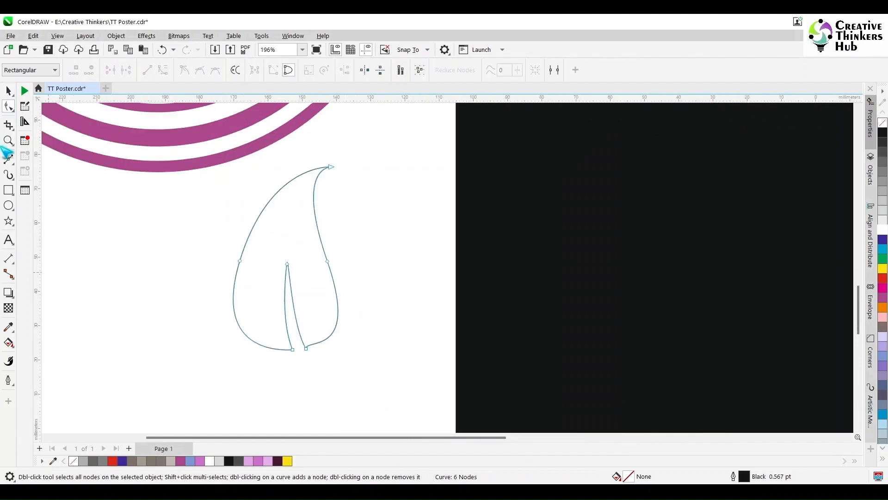
{"action": "left_click", "coordinate": [9, 92]}
- Fill the leaf shape with gold (C0 M20 Y60 K20) and remove its outline
{"action": "left_click", "coordinate": [883, 448]}
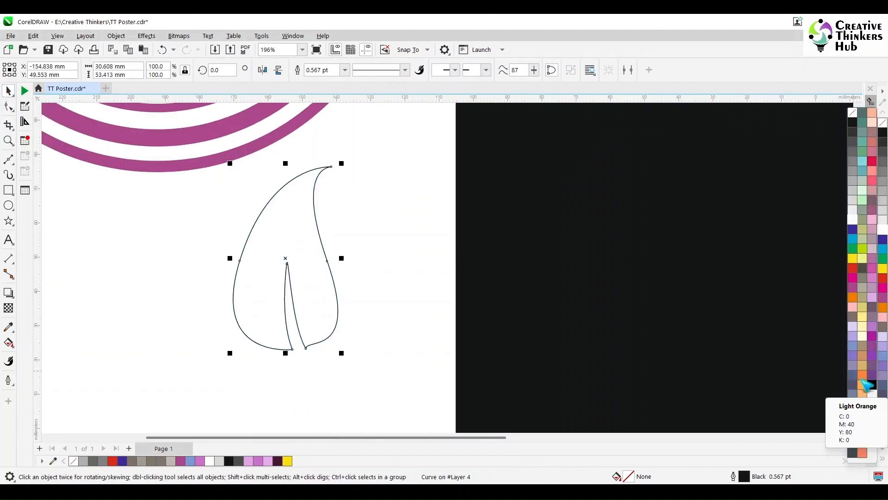
{"action": "left_click", "coordinate": [867, 374]}
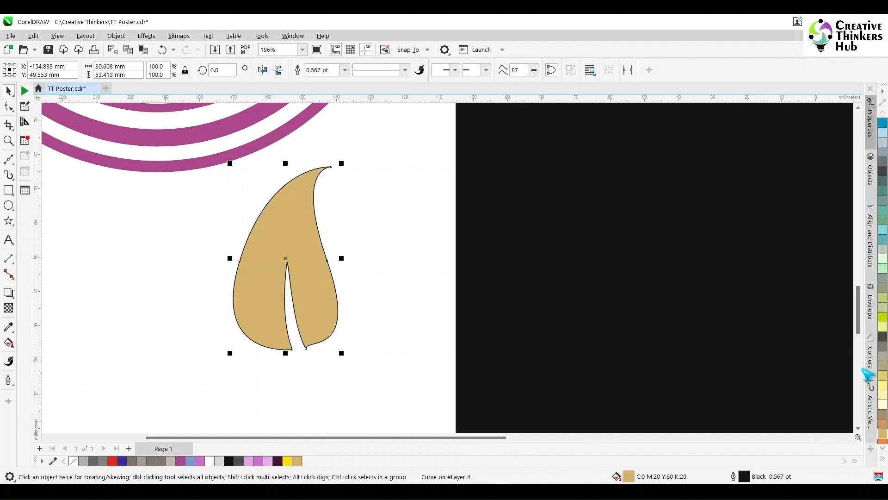
{"action": "left_click", "coordinate": [883, 458]}
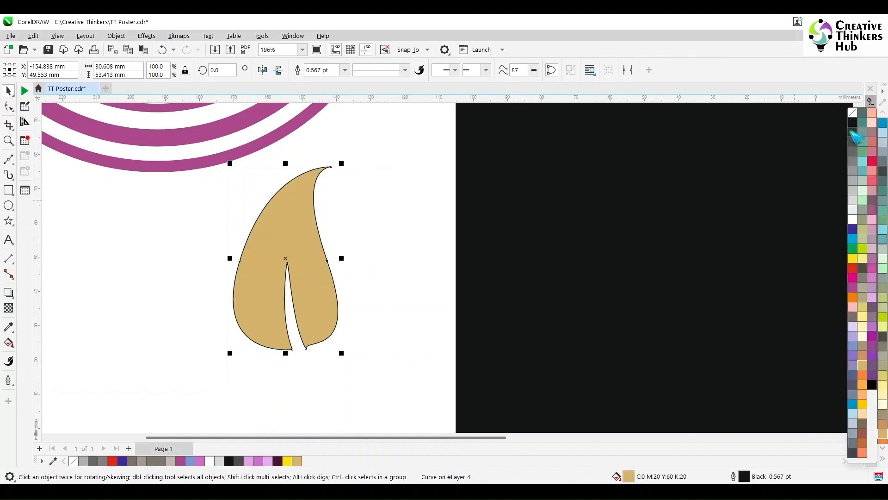
{"action": "right_click", "coordinate": [853, 113]}
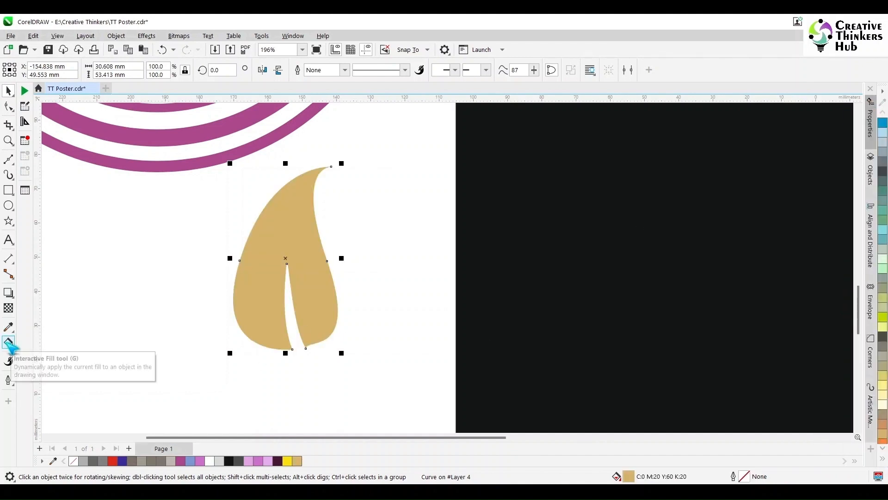
- Apply a linear fountain fill to the leaf, running from the base of the notch up to the tip
{"action": "left_click", "coordinate": [9, 343]}
{"action": "left_click", "coordinate": [41, 70]}
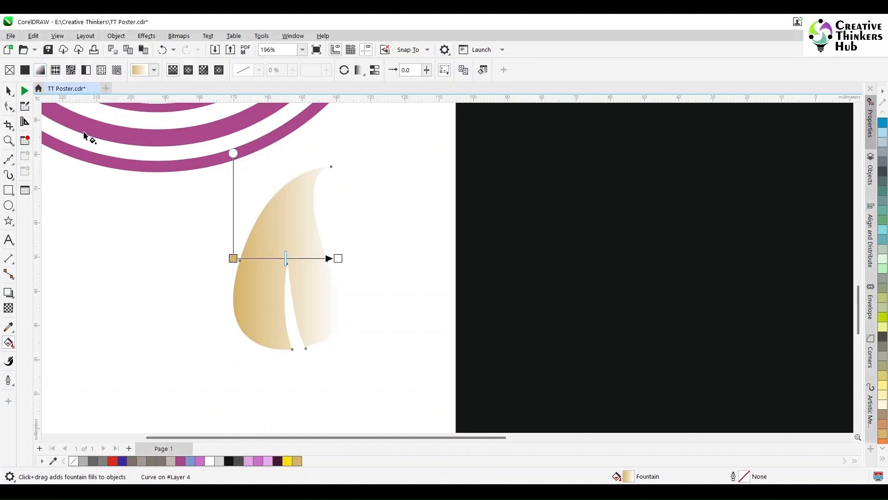
{"action": "left_click_drag", "start_coordinate": [291, 346], "coordinate": [331, 166]}
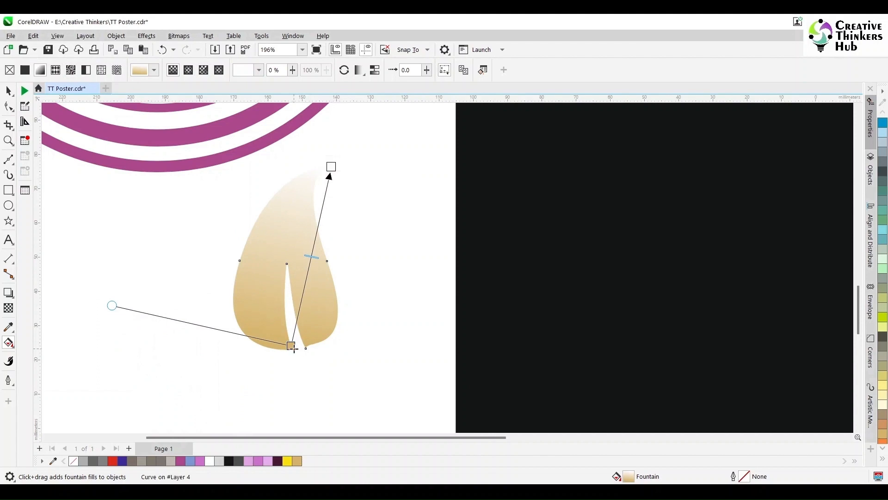
- Edit the leaf's fountain fill and change its white end colour to the same gold as the start colour
{"action": "double_click", "coordinate": [630, 476]}
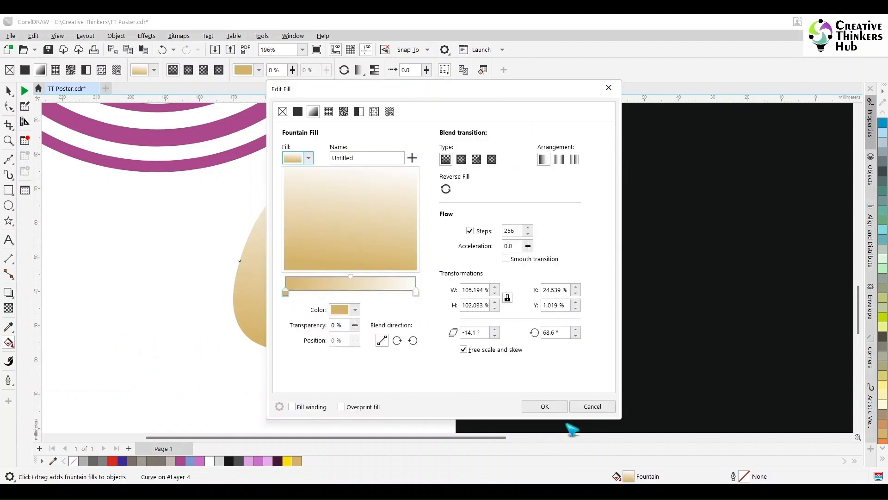
{"action": "left_click", "coordinate": [416, 292]}
{"action": "left_click", "coordinate": [355, 309]}
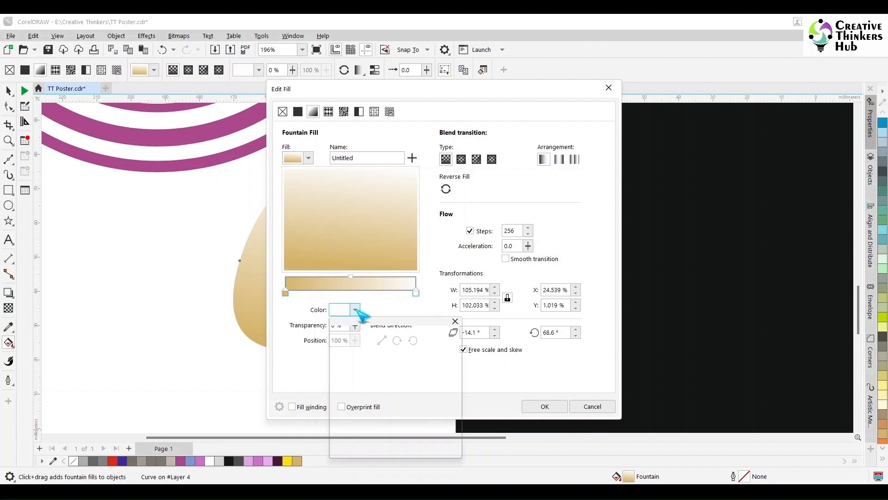
{"action": "left_click", "coordinate": [884, 435]}
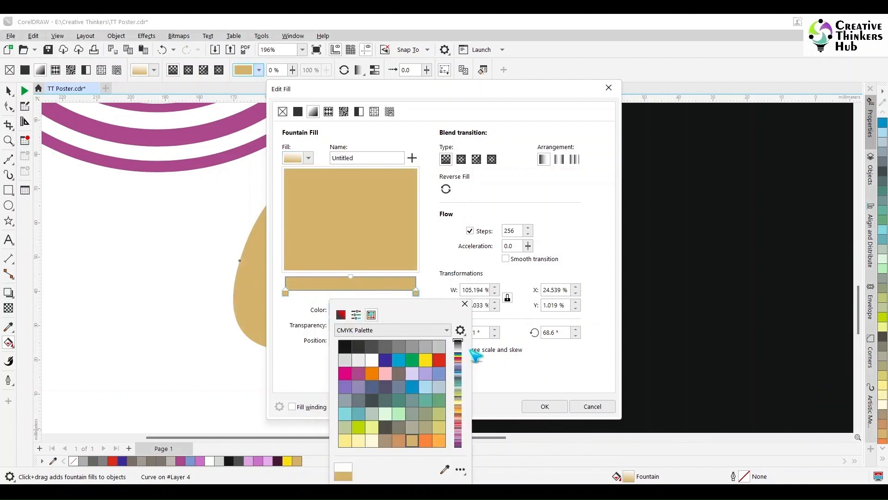
- Add a colour node at 50% of the gradient and colour it Chalk (C0 M0 Y40 K0)
{"action": "double_click", "coordinate": [363, 292]}
{"action": "mouse_move", "coordinate": [363, 293]}
{"action": "left_mouse_down"}
{"action": "mouse_move", "coordinate": [341, 296]}
{"action": "mouse_move", "coordinate": [350, 296]}
{"action": "left_mouse_up"}
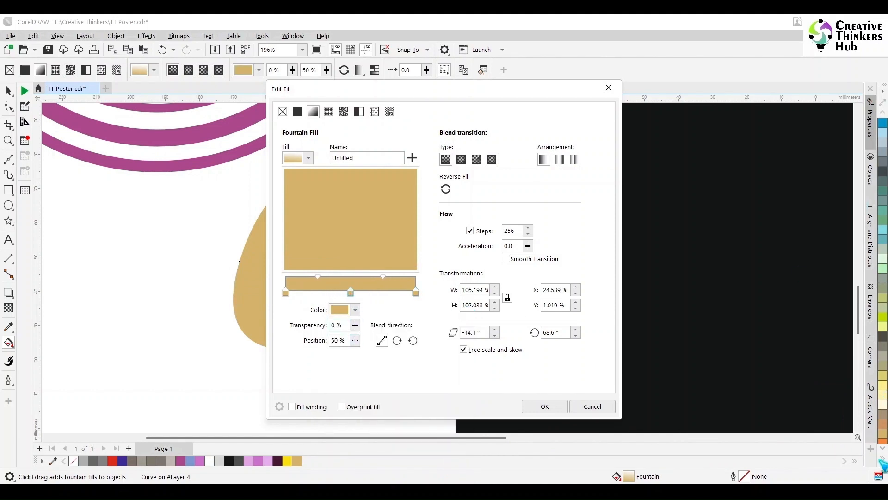
{"action": "left_click", "coordinate": [355, 309]}
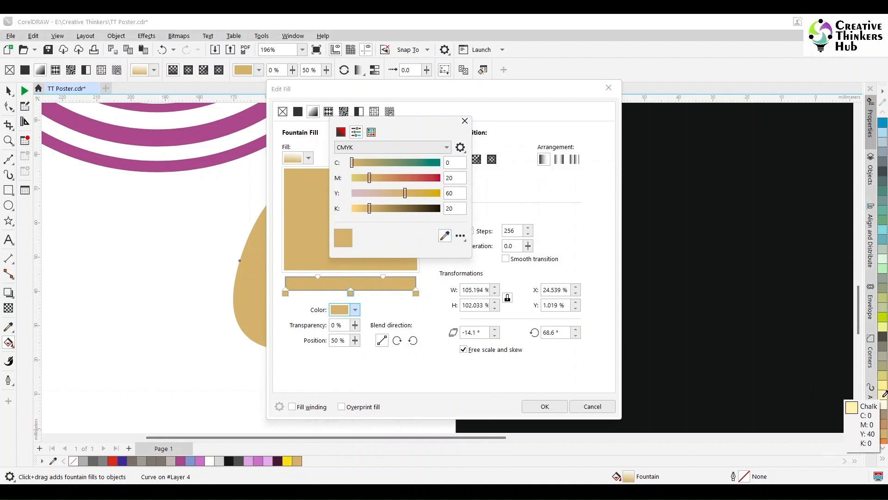
{"action": "left_click", "coordinate": [884, 404]}
- Add a colour node at 21% of the gradient and make it greyish brown from the palette
{"action": "left_click", "coordinate": [314, 292]}
{"action": "double_click", "coordinate": [315, 291]}
{"action": "left_click", "coordinate": [355, 310]}
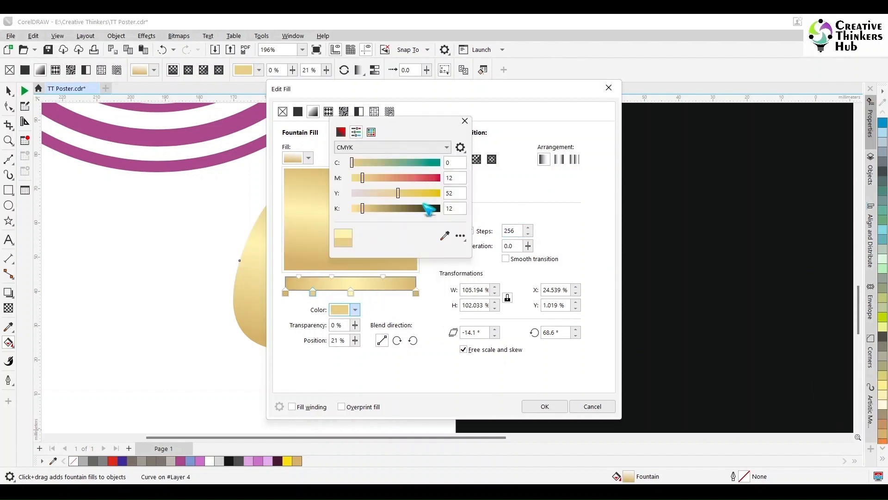
{"action": "left_click", "coordinate": [884, 418]}
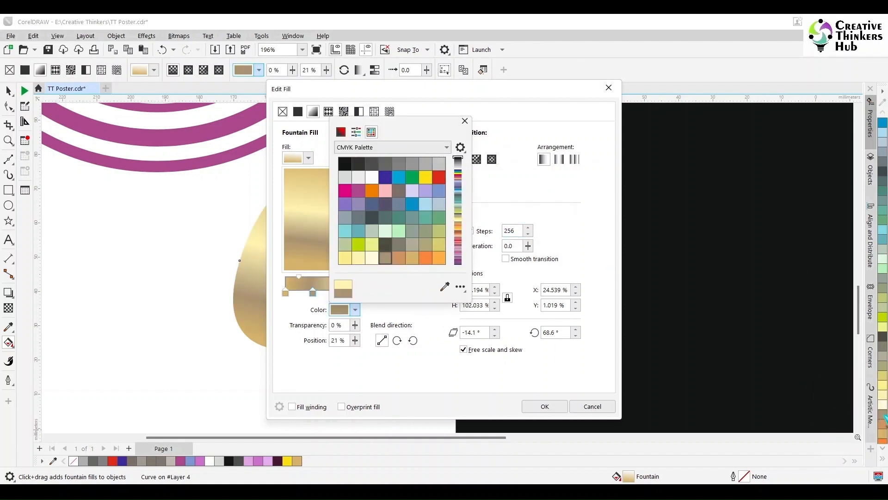
{"action": "left_click", "coordinate": [465, 122]}
- Add a colour node at 76% of the gradient with the same greyish brown
{"action": "double_click", "coordinate": [385, 290]}
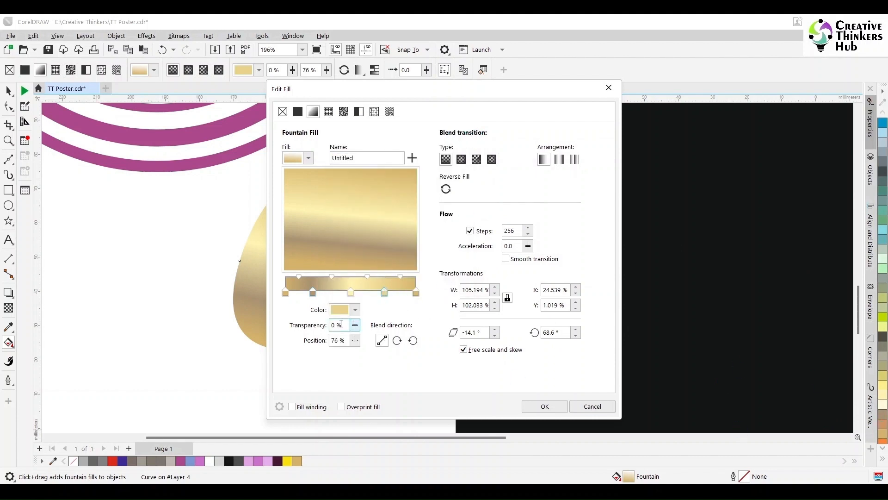
{"action": "left_click", "coordinate": [356, 309]}
{"action": "left_click", "coordinate": [884, 418]}
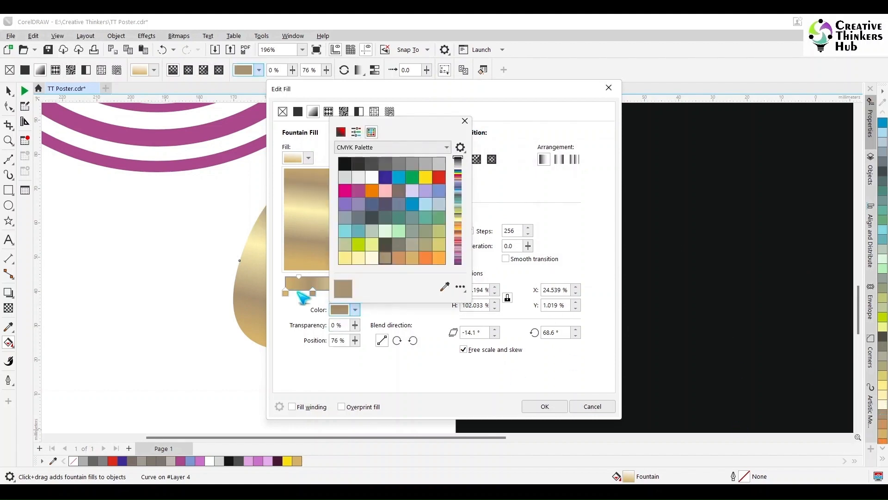
- Add a colour node at 12% of the gradient and set it to yellow, C0 M0 Y100 K0
{"action": "left_click", "coordinate": [301, 293]}
{"action": "left_click", "coordinate": [355, 309]}
{"action": "left_click", "coordinate": [445, 235]}
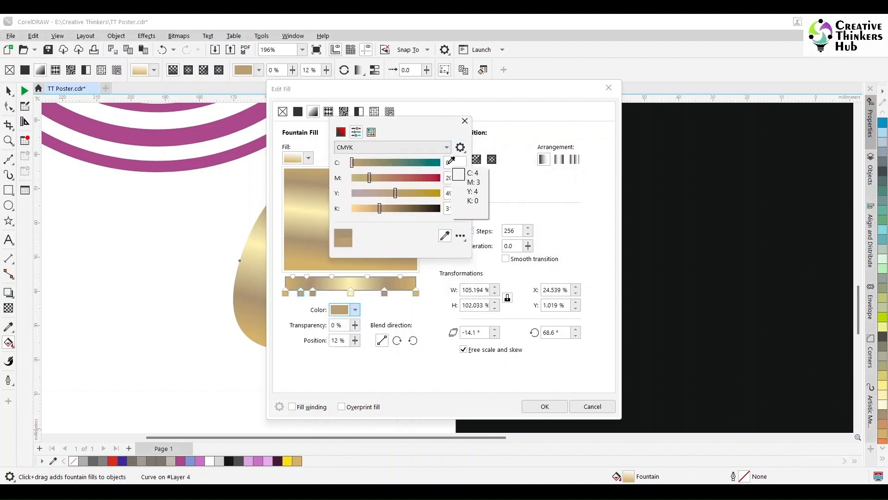
{"action": "key", "text": "Escape"}
{"action": "left_click_drag", "start_coordinate": [456, 178], "coordinate": [424, 182]}
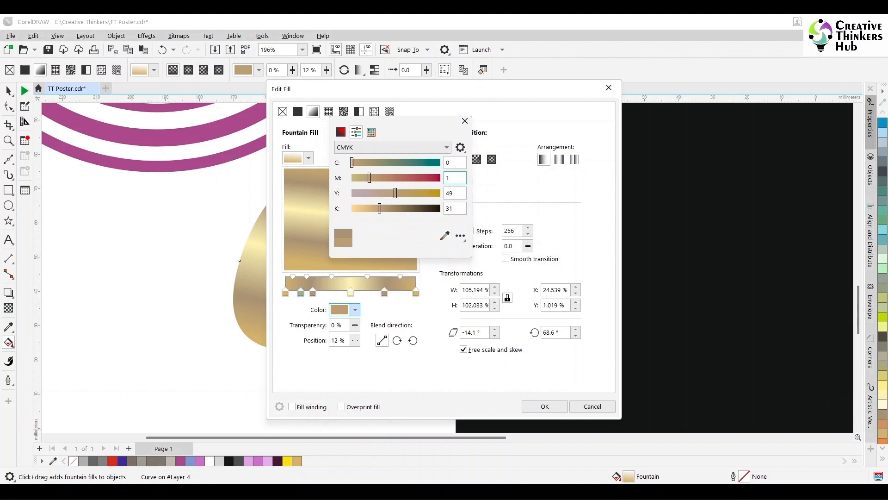
{"action": "key", "text": "BackSpace"}
{"action": "type", "text": "0"}
{"action": "key", "text": "Tab"}
{"action": "type", "text": "100"}
{"action": "key", "text": "Tab"}
{"action": "type", "text": "0"}
{"action": "key", "text": "Tab"}
{"action": "left_click", "coordinate": [464, 122]}
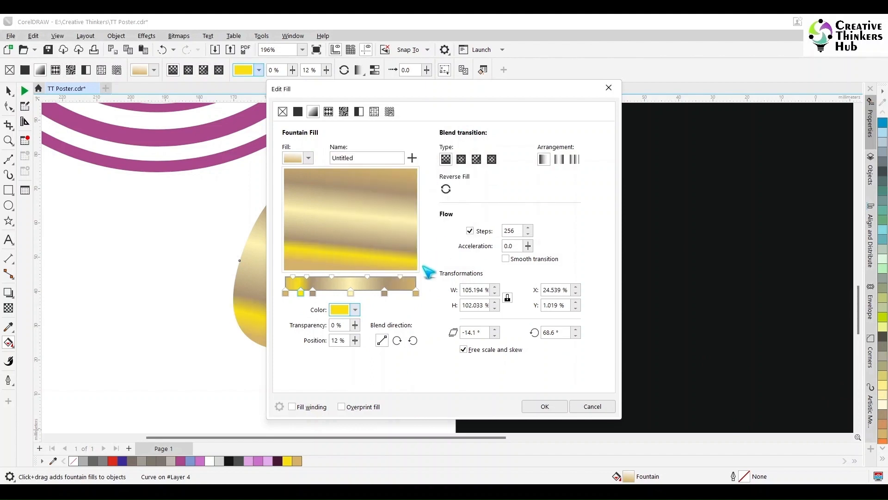
- Add a matching yellow node at 85% of the gradient with CMYK values 0, 0, 100, 0
{"action": "double_click", "coordinate": [396, 293]}
{"action": "left_click", "coordinate": [355, 309]}
{"action": "left_click_drag", "start_coordinate": [445, 378], "coordinate": [418, 380]}
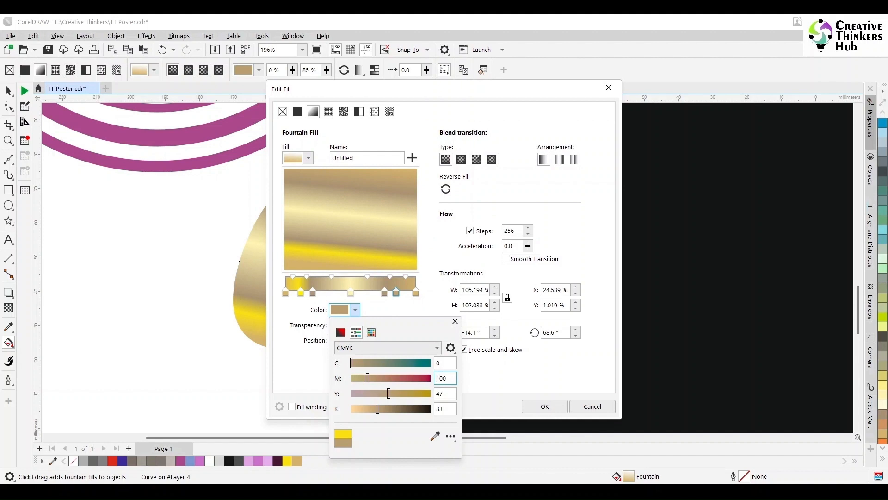
{"action": "type", "text": "0"}
{"action": "key", "text": "Tab"}
{"action": "type", "text": "100"}
{"action": "key", "text": "Tab"}
{"action": "type", "text": "0"}
{"action": "key", "text": "Tab"}
{"action": "left_click", "coordinate": [455, 321]}
- Space the gradient nodes symmetrically, moving the first yellow to 15% and the two brown nodes to 30% and 70%
{"action": "left_click_drag", "start_coordinate": [455, 90], "coordinate": [650, 106]}
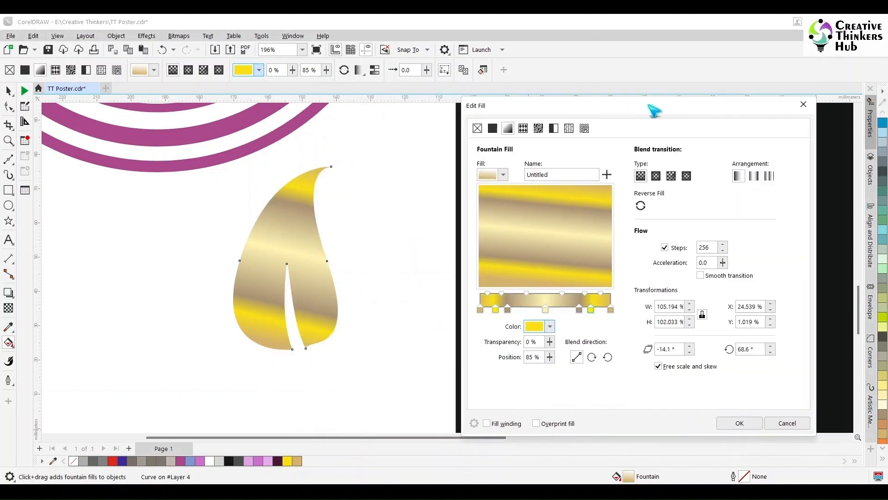
{"action": "mouse_move", "coordinate": [507, 309]}
{"action": "left_mouse_down"}
{"action": "mouse_move", "coordinate": [520, 307]}
{"action": "mouse_move", "coordinate": [499, 310]}
{"action": "left_mouse_up"}
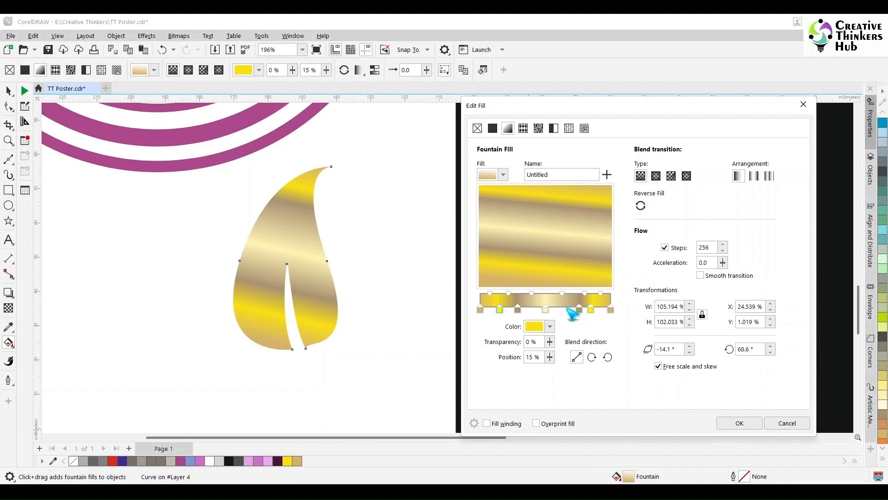
{"action": "left_click", "coordinate": [518, 309]}
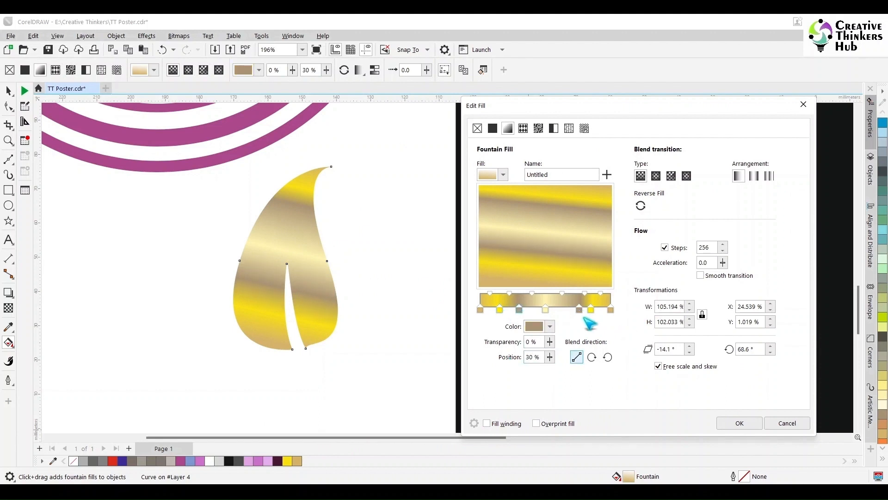
{"action": "left_click_drag", "start_coordinate": [579, 313], "coordinate": [571, 311]}
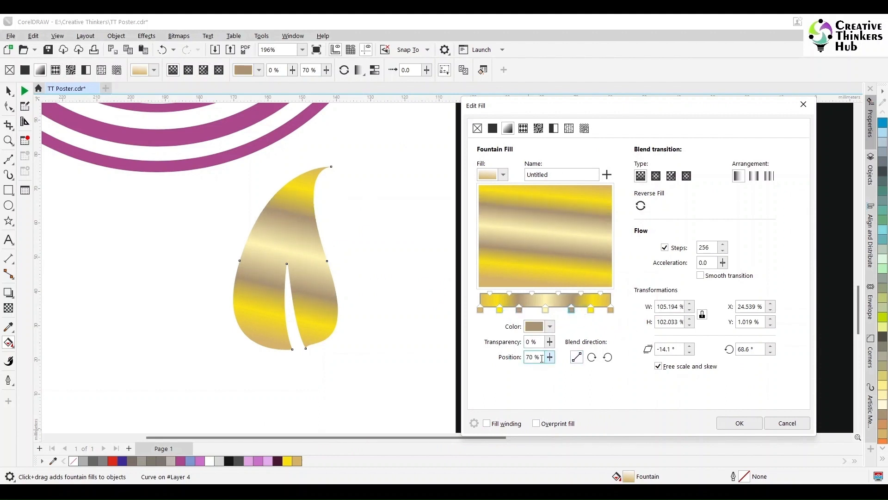
{"action": "left_click", "coordinate": [591, 309]}
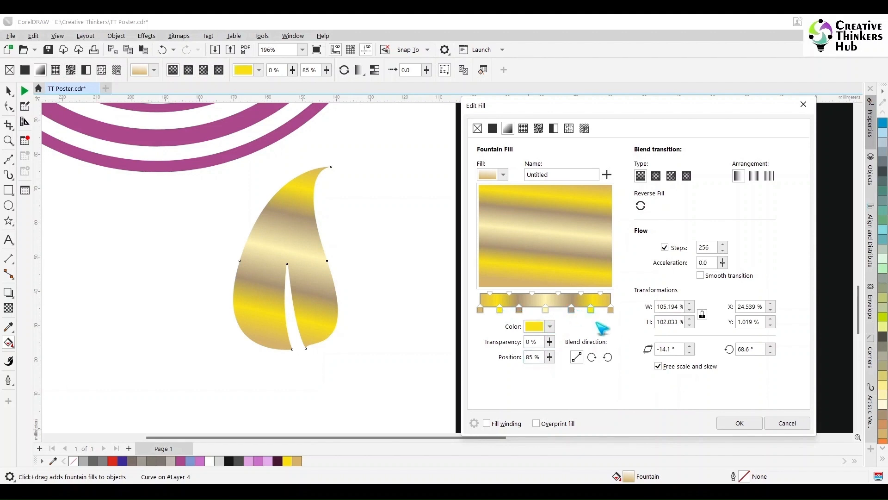
- Soften the gradient's 15% yellow node by setting its Y value to 60
{"action": "left_click", "coordinate": [499, 309]}
{"action": "left_click", "coordinate": [550, 326]}
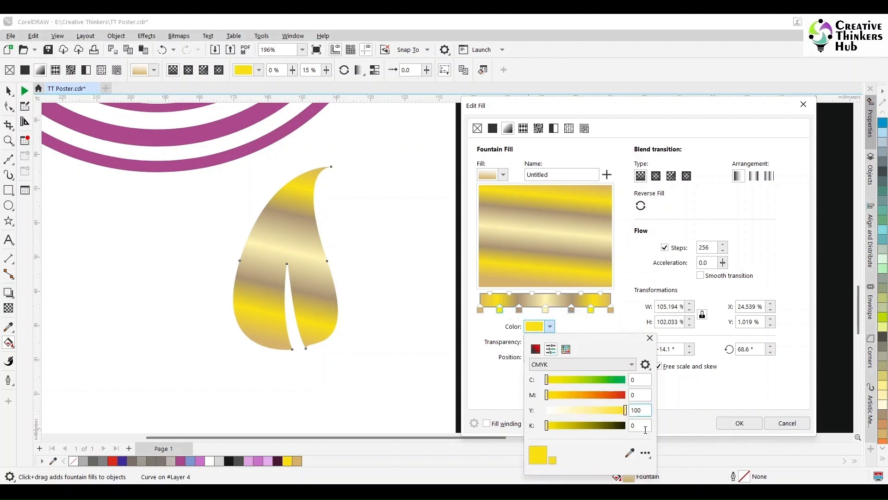
{"action": "type", "text": "60"}
{"action": "key", "text": "Tab"}
{"action": "left_click", "coordinate": [650, 338]}
- Set the 85% yellow node's Y value to 60 as well and apply the leaf's gradient fill
{"action": "left_click", "coordinate": [591, 309]}
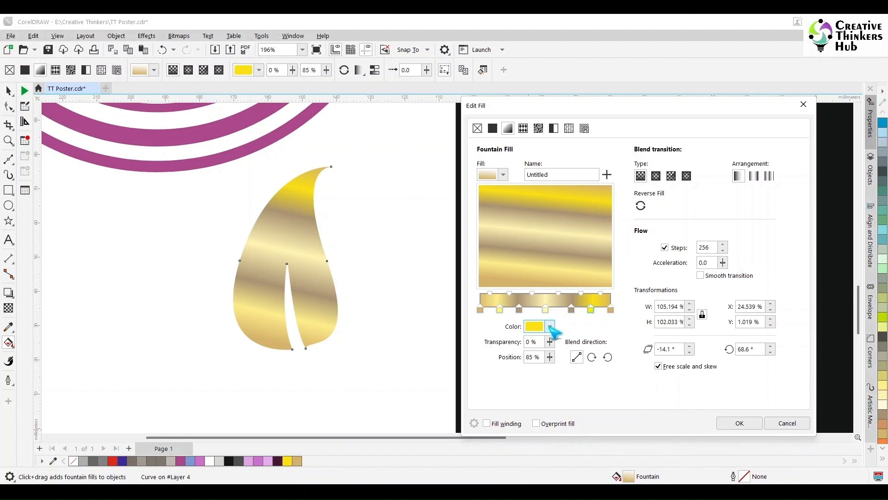
{"action": "left_click", "coordinate": [551, 326]}
{"action": "left_click_drag", "start_coordinate": [644, 410], "coordinate": [617, 407]}
{"action": "type", "text": "60"}
{"action": "key", "text": "Tab"}
{"action": "left_click", "coordinate": [650, 337]}
{"action": "left_click", "coordinate": [743, 424]}
- Rotate the gold leaf to 25 degrees
{"action": "scroll", "coordinate": [401, 266], "scroll_direction": "down", "scroll_amount": 7}
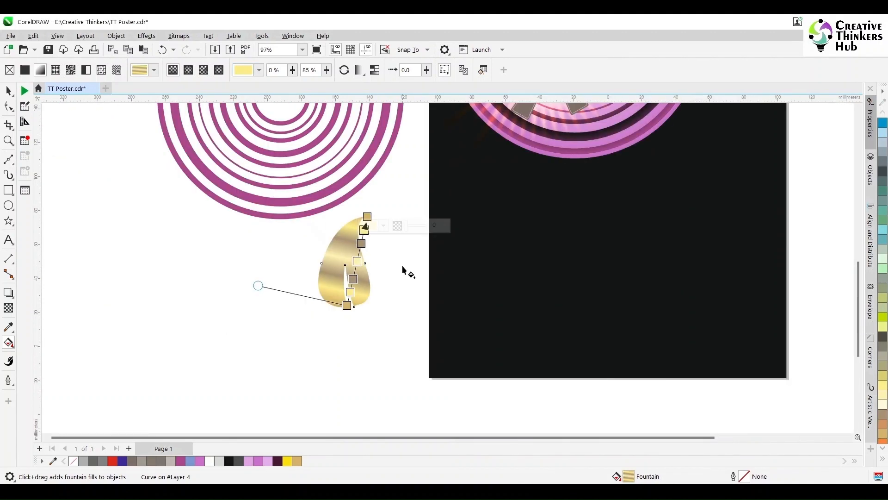
{"action": "scroll", "coordinate": [402, 266], "scroll_direction": "up", "scroll_amount": 4}
{"action": "key", "text": "space"}
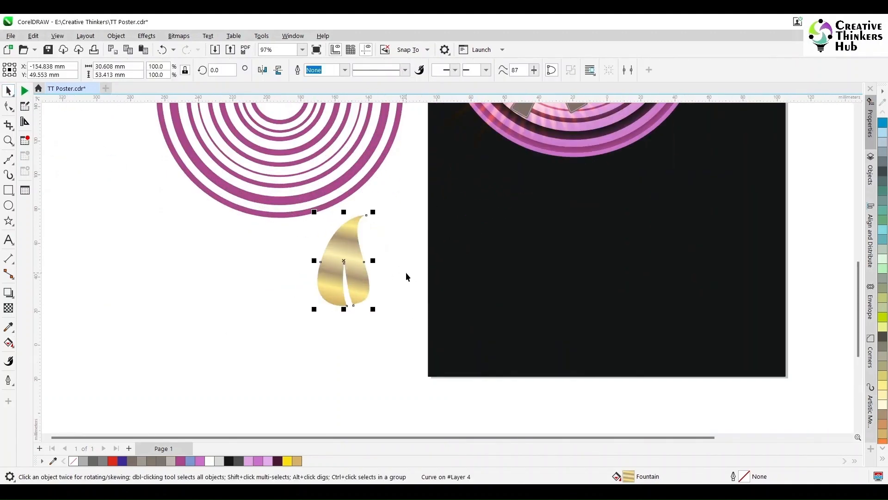
{"action": "left_click", "coordinate": [222, 75]}
{"action": "type", "text": "30"}
{"action": "key", "text": "Return"}
{"action": "left_click_drag", "start_coordinate": [226, 72], "coordinate": [148, 73]}
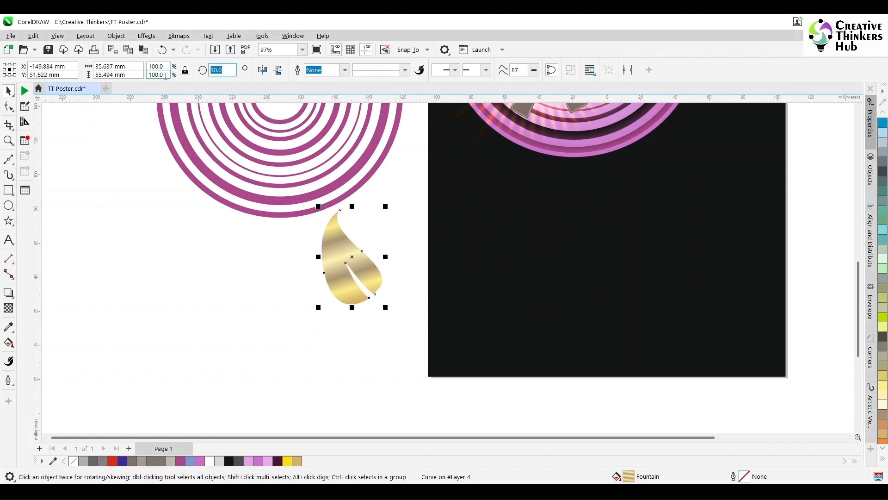
{"action": "type", "text": "25"}
{"action": "key", "text": "Return"}
- Mirror a copy of the leaf horizontally, place it beside the original and group the two leaves
{"action": "left_click", "coordinate": [264, 70]}
{"action": "left_click_drag", "start_coordinate": [370, 274], "coordinate": [434, 273]}
{"action": "left_click", "coordinate": [365, 279], "text": "shift"}
{"action": "key", "text": "ctrl+g"}
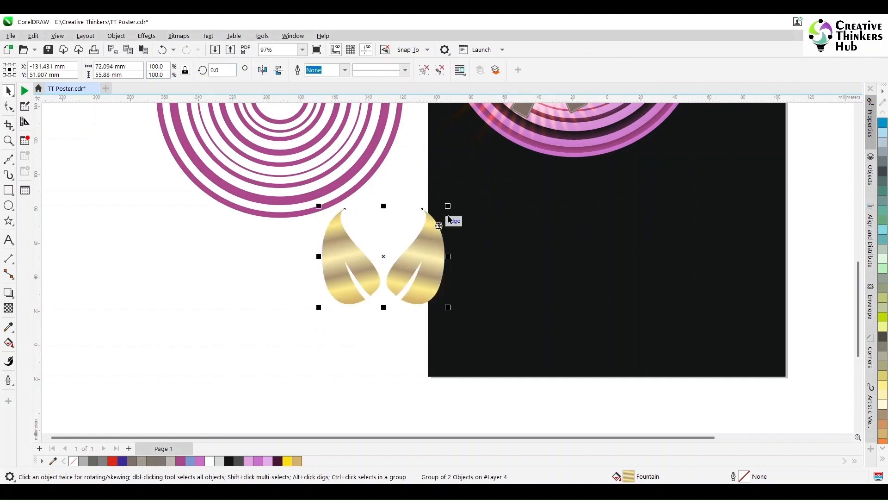
- Move the leaf pair onto the right side of the poster's rings and shrink it to about 25 mm wide
{"action": "left_click_drag", "start_coordinate": [448, 206], "coordinate": [562, 143]}
{"action": "scroll", "coordinate": [408, 257], "scroll_direction": "down", "scroll_amount": 3}
{"action": "scroll", "coordinate": [561, 143], "scroll_direction": "up", "scroll_amount": 4}
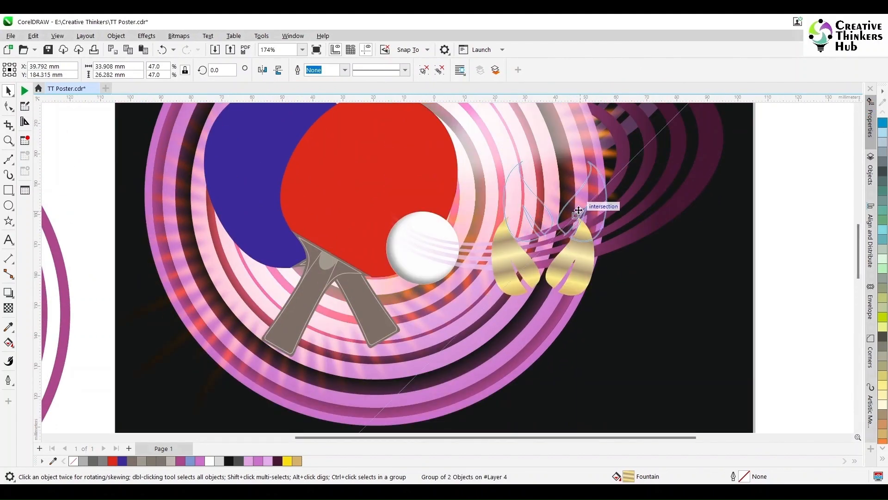
{"action": "left_click_drag", "start_coordinate": [598, 212], "coordinate": [581, 206]}
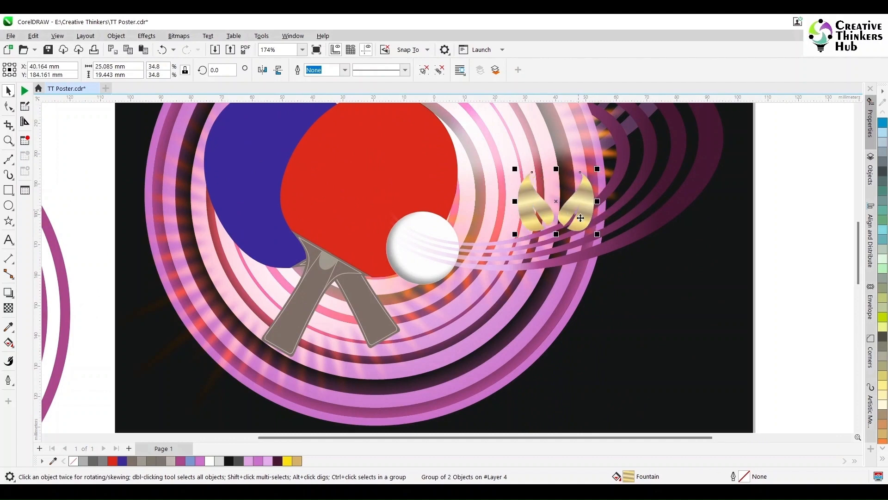
- Draw a guide circle over the poster's rings and size it to about 124 mm in diameter
{"action": "scroll", "coordinate": [581, 207], "scroll_direction": "down", "scroll_amount": 3}
{"action": "scroll", "coordinate": [681, 176], "scroll_direction": "up", "scroll_amount": 2}
{"action": "key", "text": "Escape"}
{"action": "left_click", "coordinate": [10, 206]}
{"action": "left_click_drag", "start_coordinate": [137, 124], "coordinate": [422, 410]}
{"action": "key", "text": "space"}
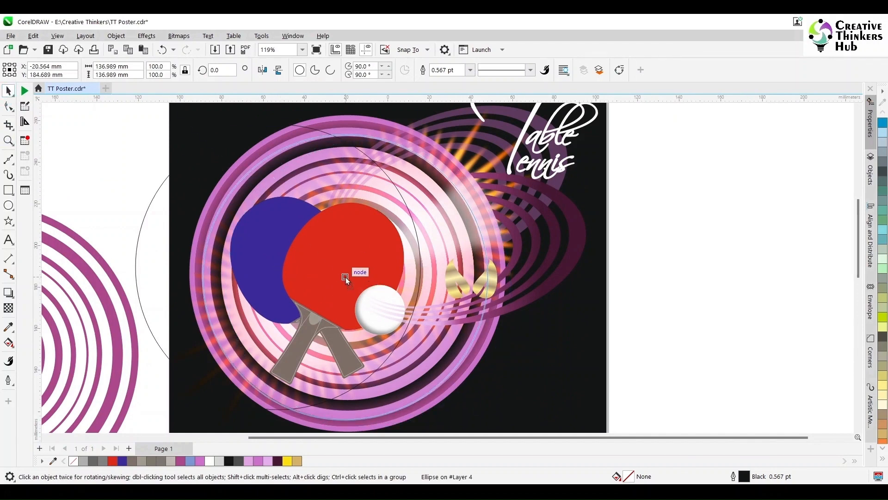
{"action": "left_click_drag", "start_coordinate": [199, 422], "coordinate": [210, 413]}
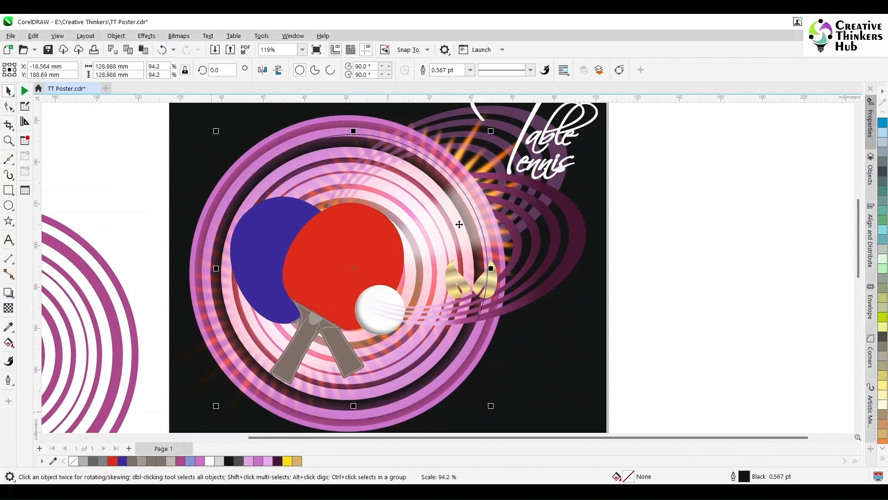
{"action": "left_click_drag", "start_coordinate": [488, 133], "coordinate": [478, 144]}
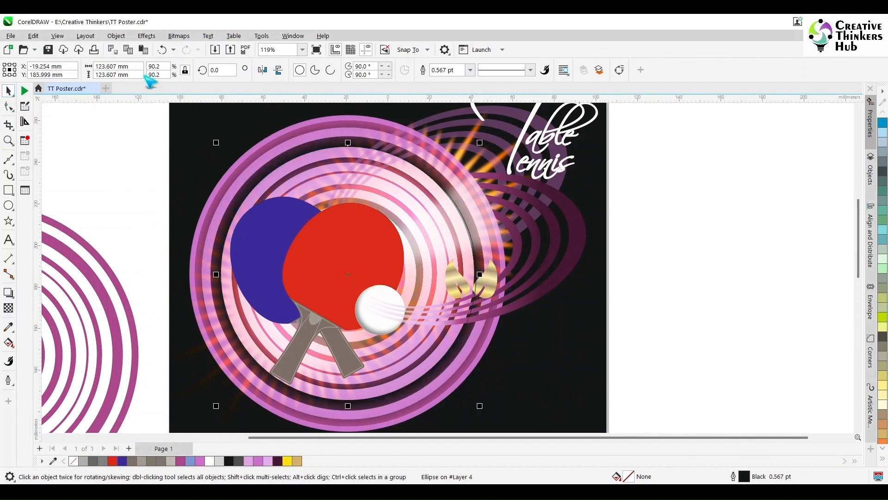
- Place a copy of the leaf pair on the lower-left part of the rings, rotated to about 223.5 degrees
{"action": "left_click_drag", "start_coordinate": [489, 280], "coordinate": [477, 419]}
{"action": "left_click", "coordinate": [495, 281], "text": "ctrl"}
{"action": "left_click", "coordinate": [671, 276]}
{"action": "right_click", "coordinate": [477, 418]}
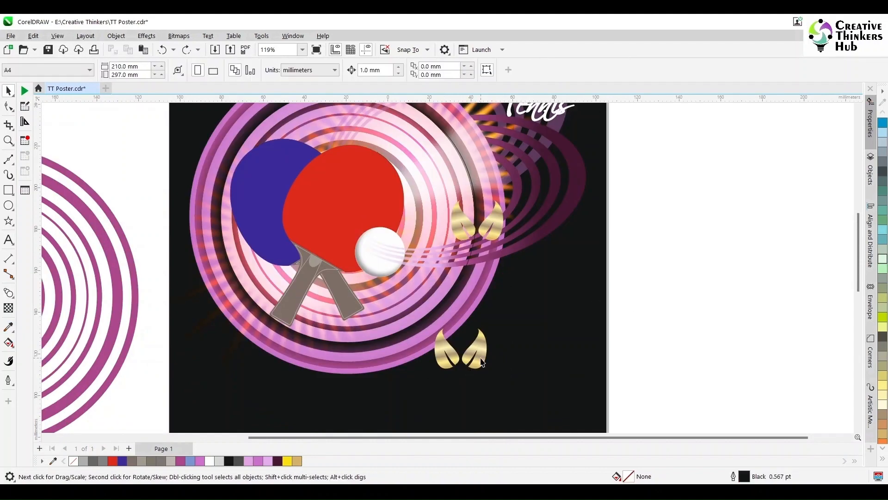
{"action": "left_click_drag", "start_coordinate": [480, 360], "coordinate": [323, 332]}
{"action": "left_click_drag", "start_coordinate": [262, 296], "coordinate": [261, 295]}
{"action": "left_click", "coordinate": [261, 295]}
{"action": "left_click_drag", "start_coordinate": [275, 256], "coordinate": [231, 361]}
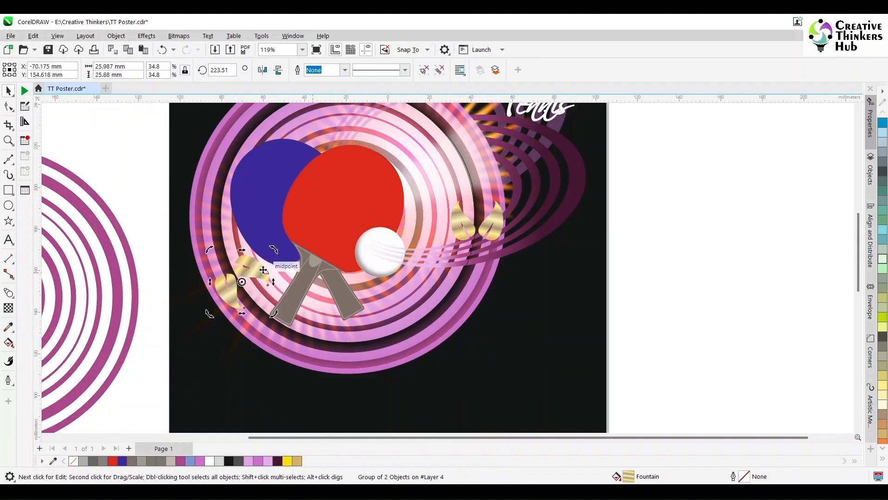
{"action": "left_click_drag", "start_coordinate": [252, 263], "coordinate": [242, 275]}
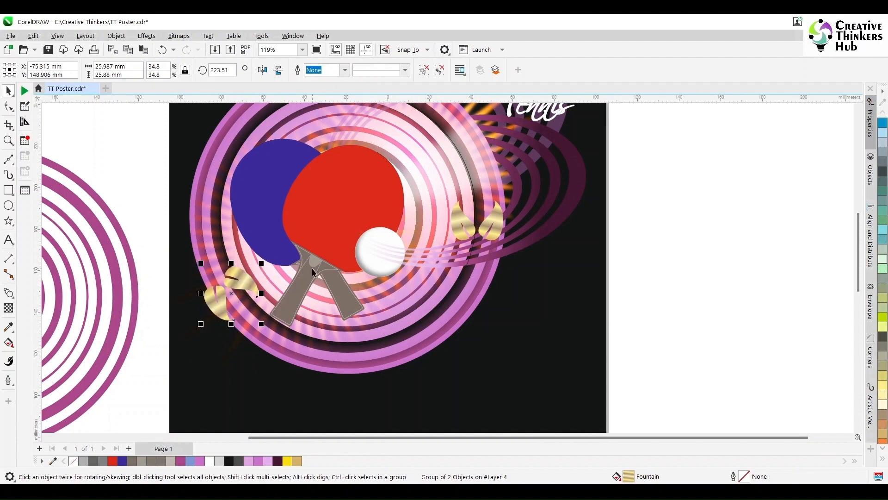
- Enlarge the guide circle to about 137 mm in diameter and shift both leaf pairs outward onto its outline
{"action": "left_click", "coordinate": [492, 227]}
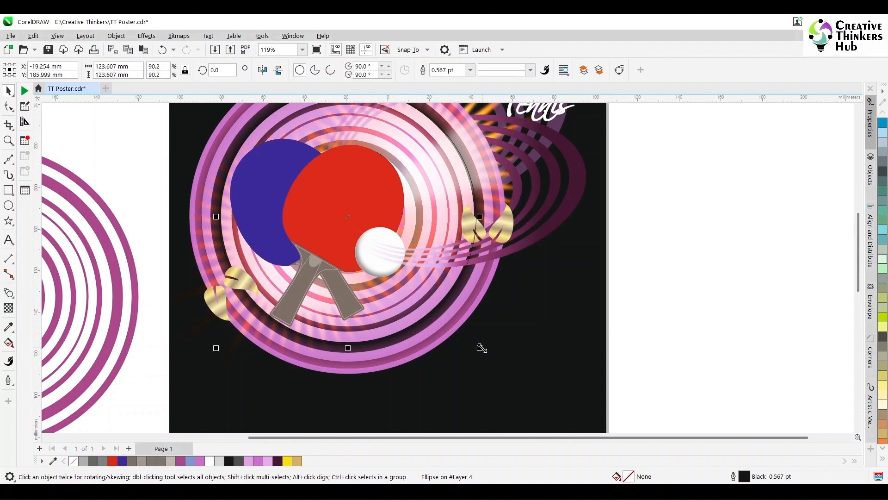
{"action": "left_click_drag", "start_coordinate": [482, 347], "coordinate": [492, 361]}
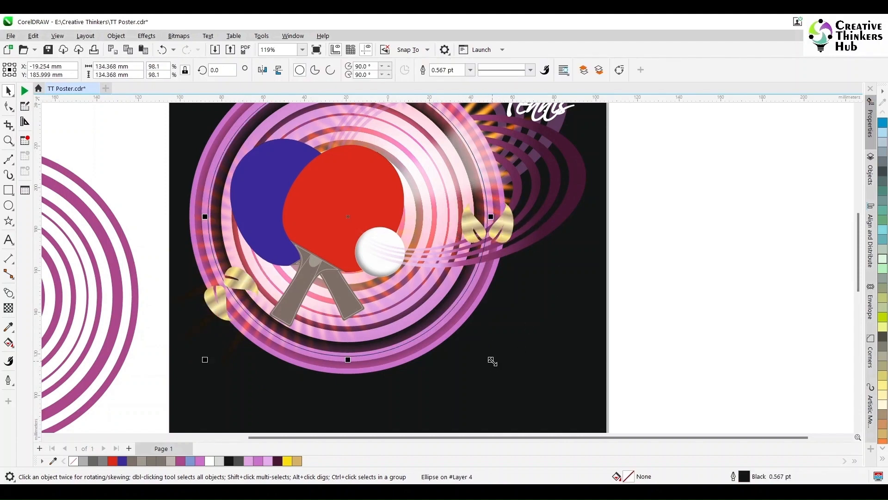
{"action": "left_click", "coordinate": [235, 283]}
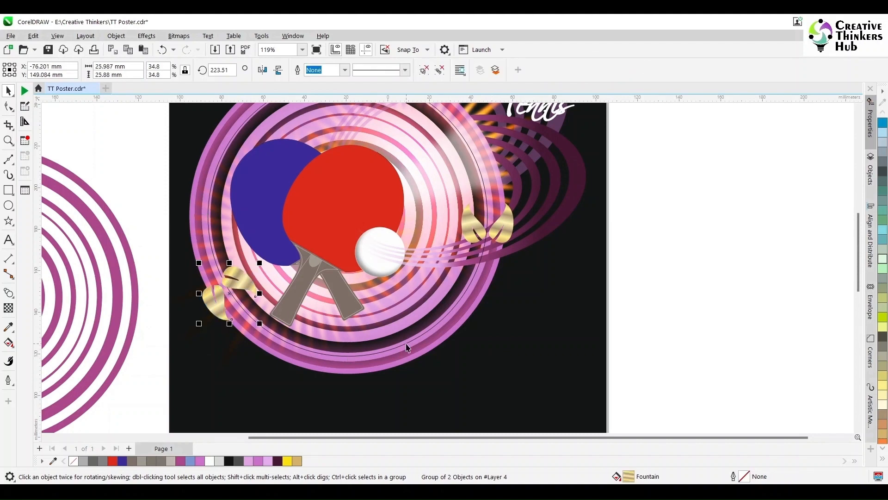
{"action": "left_click", "coordinate": [859, 116]}
{"action": "left_click", "coordinate": [470, 329]}
{"action": "left_click", "coordinate": [461, 329]}
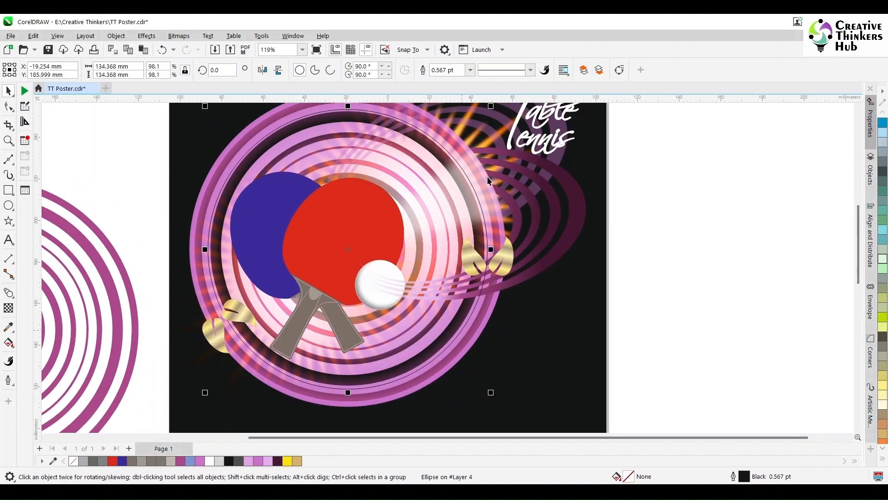
{"action": "left_click_drag", "start_coordinate": [492, 106], "coordinate": [494, 139]}
{"action": "left_click", "coordinate": [858, 428]}
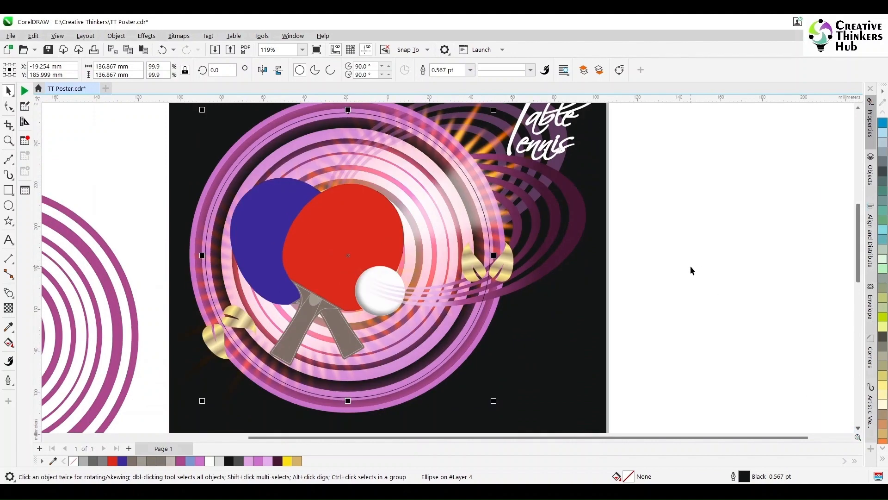
- Blend the two leaf pairs and attach the blend to the guide circle as a new path
{"action": "left_click", "coordinate": [511, 268]}
{"action": "left_click", "coordinate": [8, 292]}
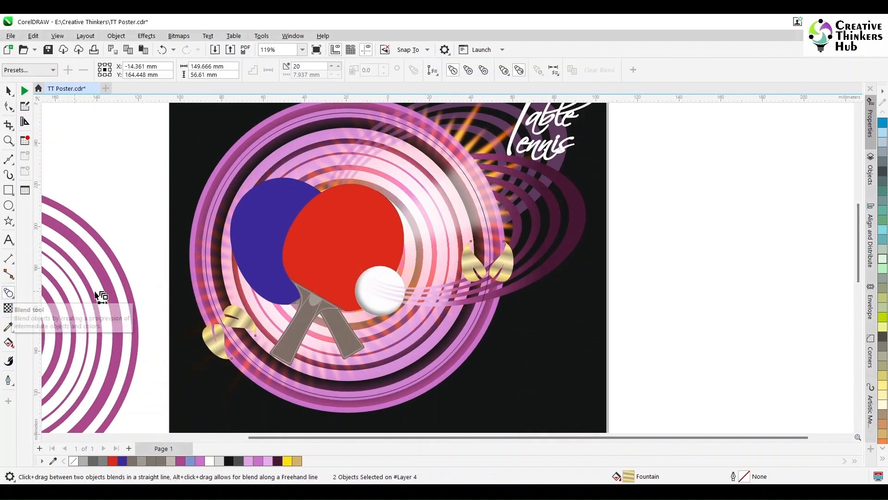
{"action": "left_click_drag", "start_coordinate": [490, 262], "coordinate": [252, 356]}
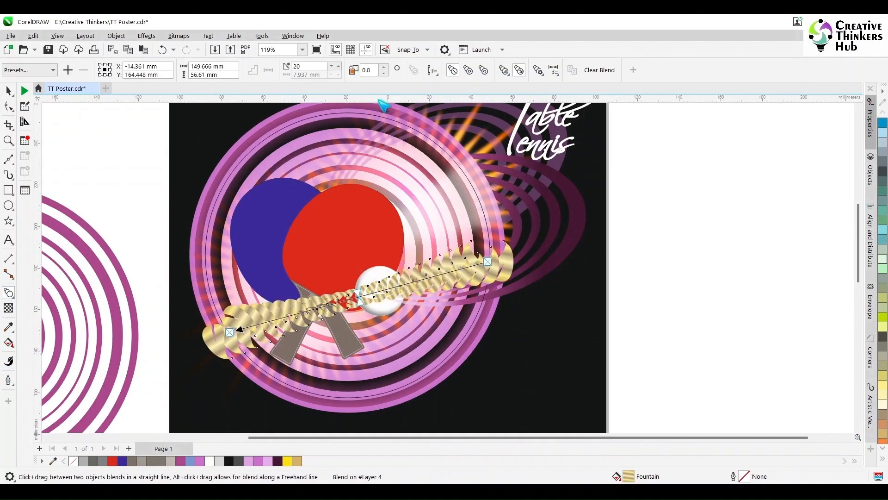
{"action": "left_click", "coordinate": [433, 71]}
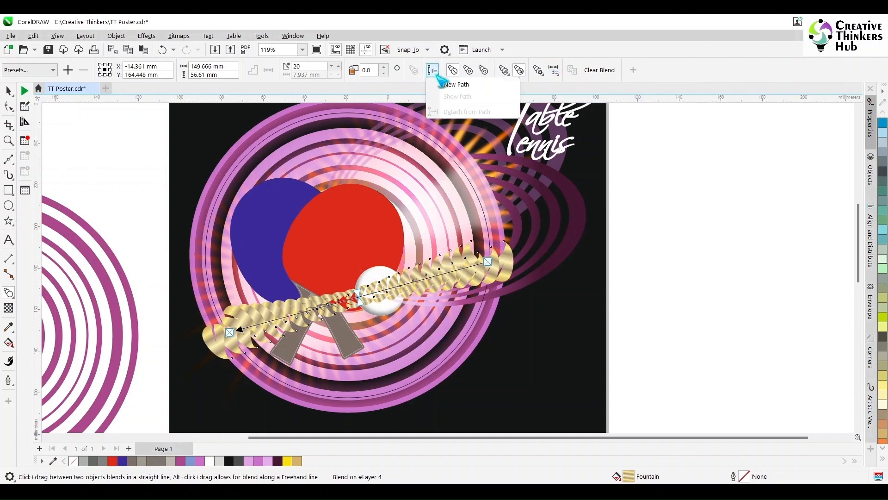
{"action": "left_click", "coordinate": [444, 84]}
{"action": "left_click", "coordinate": [462, 342]}
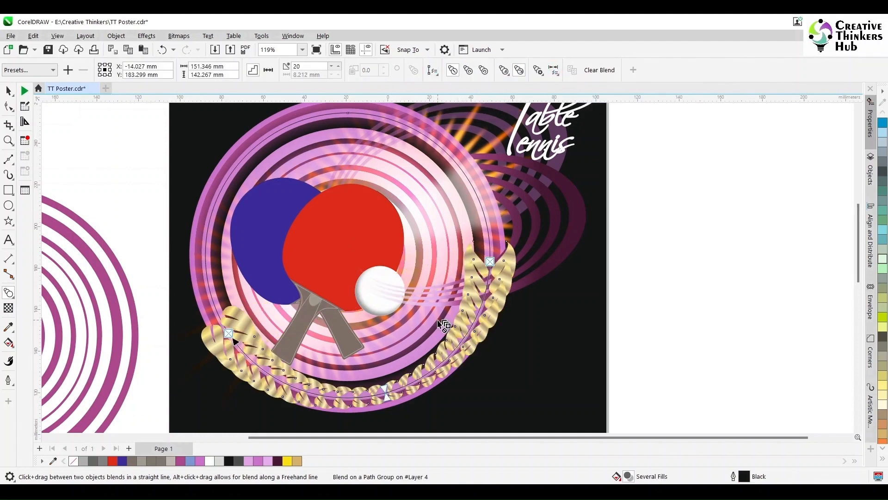
- Set the number of blend steps along the circle to 8
{"action": "type", "text": "10"}
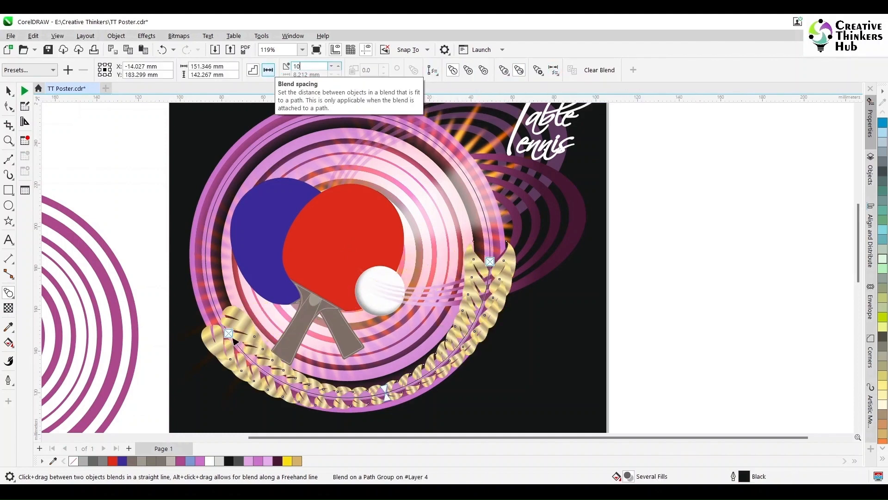
{"action": "key", "text": "Return"}
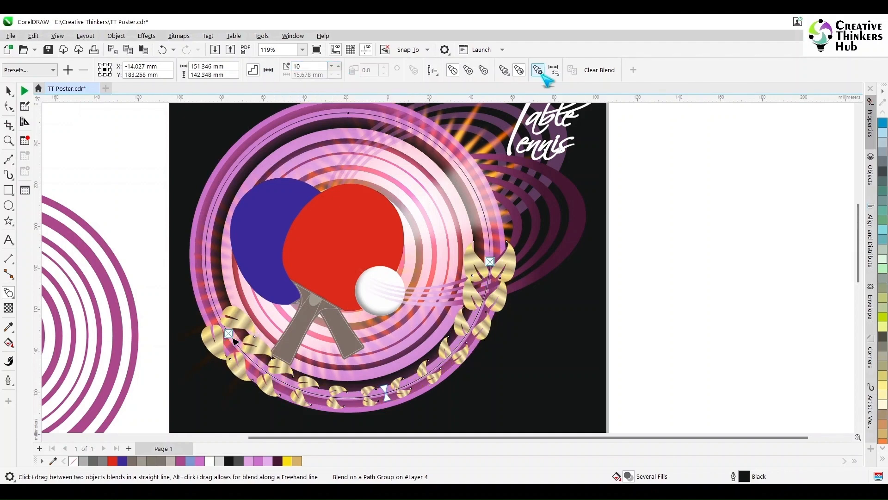
{"action": "left_click", "coordinate": [469, 70]}
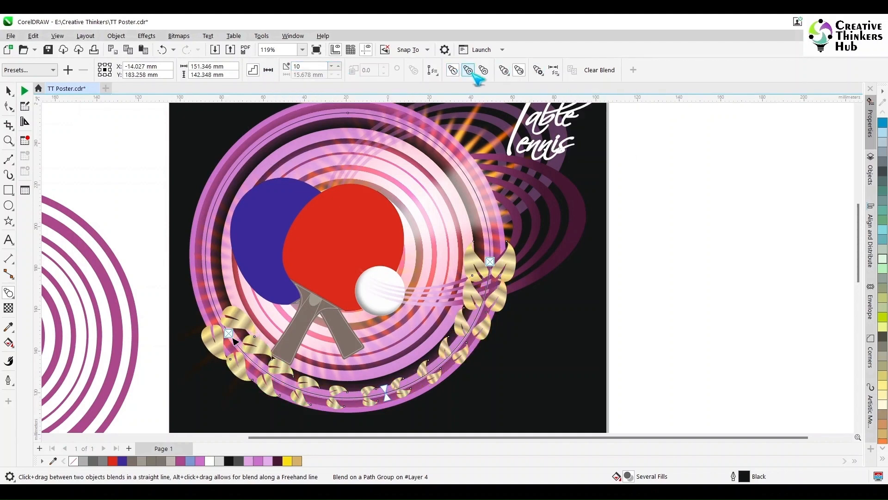
{"action": "left_click", "coordinate": [453, 69]}
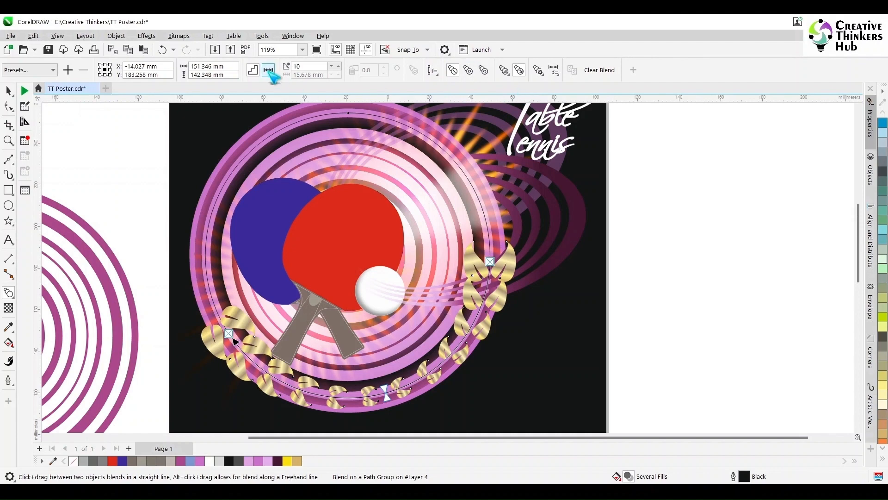
{"action": "left_click_drag", "start_coordinate": [304, 66], "coordinate": [273, 70]}
{"action": "type", "text": "8"}
{"action": "key", "text": "Return"}
- Break the leaf blend apart and ungroup the intermediate leaf pairs so each can be edited separately
{"action": "left_click", "coordinate": [9, 91]}
{"action": "right_click", "coordinate": [474, 344]}
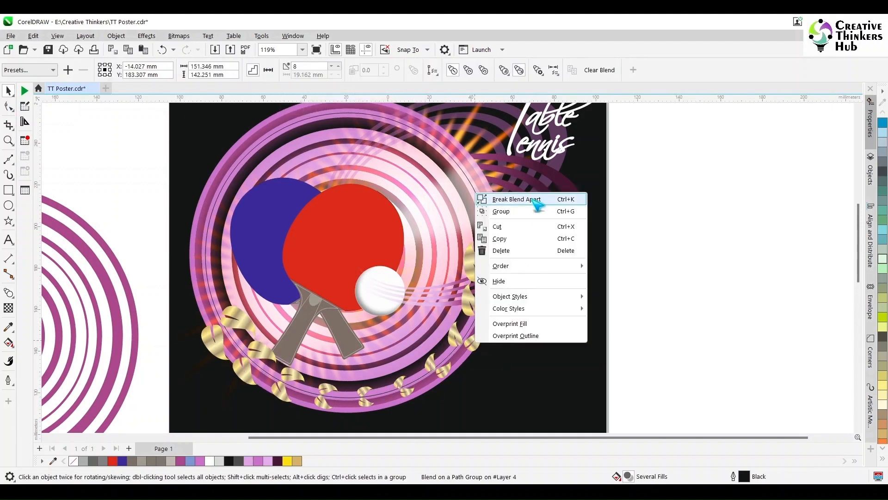
{"action": "left_click", "coordinate": [536, 201]}
{"action": "left_click", "coordinate": [616, 327]}
{"action": "scroll", "coordinate": [615, 327], "scroll_direction": "up", "scroll_amount": 2}
{"action": "left_click", "coordinate": [374, 357]}
{"action": "left_click", "coordinate": [424, 71]}
{"action": "left_click", "coordinate": [634, 259]}
- Enlarge the smaller leaf pairs on the lower-right part of the garland to suit the larger end pair
{"action": "left_click", "coordinate": [381, 359]}
{"action": "left_click_drag", "start_coordinate": [396, 315], "coordinate": [401, 311]}
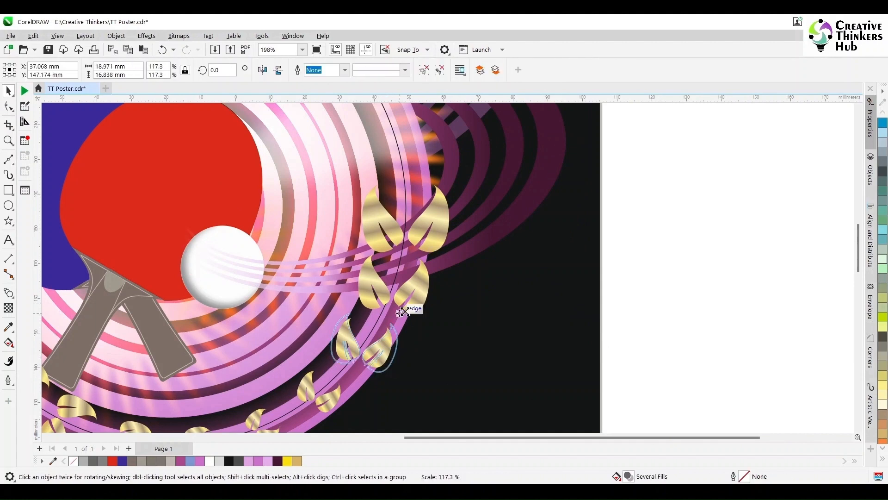
{"action": "left_click_drag", "start_coordinate": [385, 358], "coordinate": [353, 359]}
{"action": "left_click", "coordinate": [327, 404]}
{"action": "left_click_drag", "start_coordinate": [338, 404], "coordinate": [334, 401]}
{"action": "scroll", "coordinate": [361, 407], "scroll_direction": "down", "scroll_amount": 1}
{"action": "left_click", "coordinate": [859, 429]}
- Enlarge the small leaf pairs along the bottom of the garland so their sizes match the neighbouring pairs
{"action": "left_click", "coordinate": [289, 335]}
{"action": "left_click_drag", "start_coordinate": [304, 342], "coordinate": [214, 365]}
{"action": "left_click", "coordinate": [243, 346]}
{"action": "left_click", "coordinate": [189, 347]}
{"action": "left_click", "coordinate": [138, 337]}
{"action": "left_click_drag", "start_coordinate": [165, 348], "coordinate": [171, 354]}
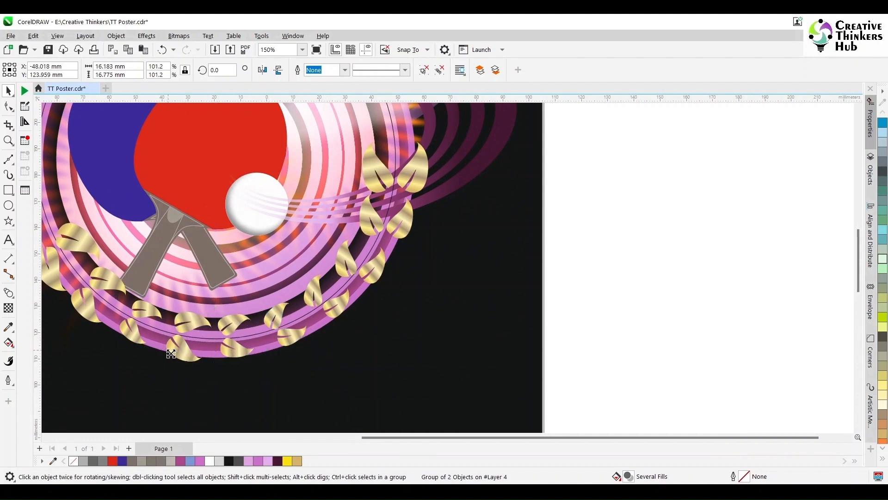
{"action": "left_click", "coordinate": [243, 353]}
{"action": "left_click_drag", "start_coordinate": [257, 361], "coordinate": [260, 363]}
{"action": "left_click", "coordinate": [292, 340]}
{"action": "left_click_drag", "start_coordinate": [310, 350], "coordinate": [315, 353]}
- Delete the guide circle and group all ten leaf pairs of the garland
{"action": "scroll", "coordinate": [323, 348], "scroll_direction": "down", "scroll_amount": 1}
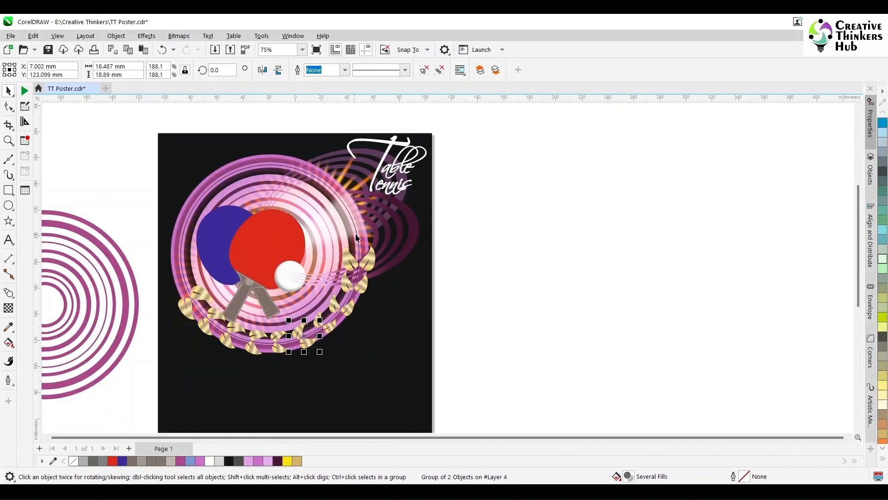
{"action": "left_click", "coordinate": [359, 239]}
{"action": "left_click", "coordinate": [367, 260]}
{"action": "left_click", "coordinate": [362, 284], "text": "shift"}
{"action": "left_click", "coordinate": [348, 307], "text": "shift"}
{"action": "left_click", "coordinate": [330, 325], "text": "shift"}
{"action": "left_click", "coordinate": [309, 341], "text": "shift"}
{"action": "left_click", "coordinate": [277, 350], "text": "shift"}
{"action": "left_click", "coordinate": [252, 347], "text": "shift"}
{"action": "left_click", "coordinate": [227, 342], "text": "shift"}
{"action": "left_click", "coordinate": [206, 327], "text": "shift"}
{"action": "left_click", "coordinate": [186, 313], "text": "shift"}
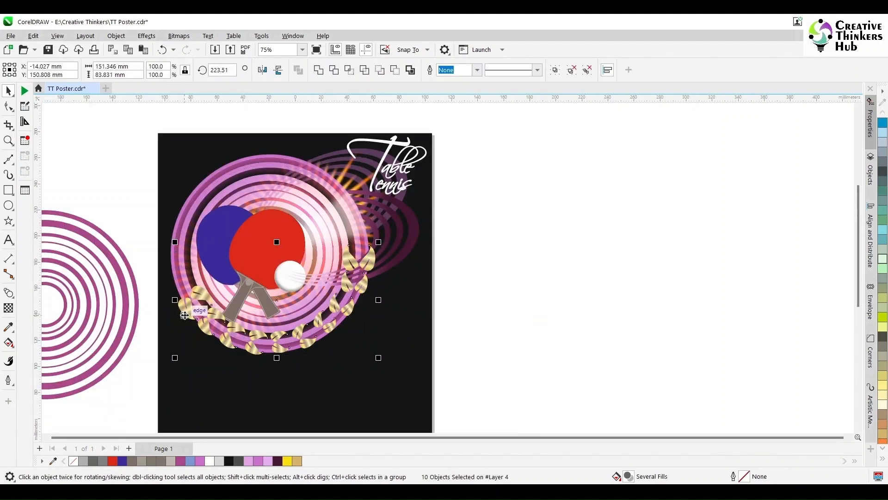
{"action": "key", "text": "ctrl+g"}
{"action": "left_click", "coordinate": [477, 295]}
{"action": "scroll", "coordinate": [504, 315], "scroll_direction": "down", "scroll_amount": 2}
{"action": "scroll", "coordinate": [504, 316], "scroll_direction": "up", "scroll_amount": 1}
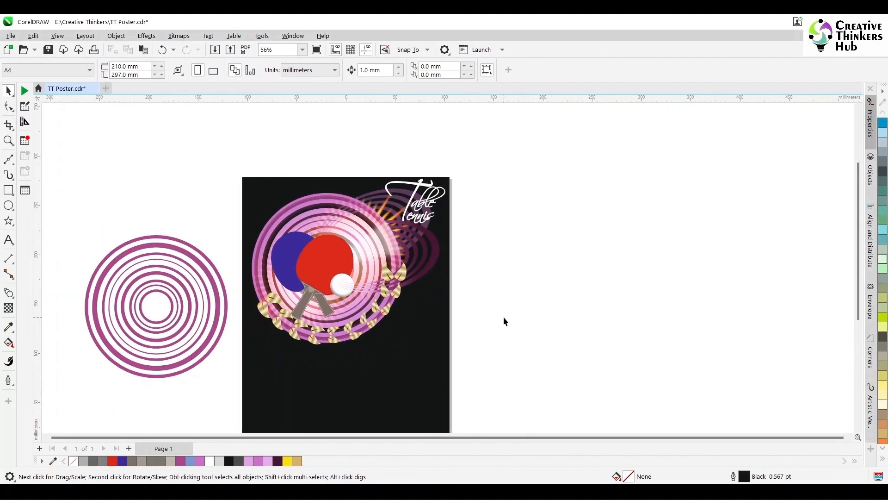
{"action": "scroll", "coordinate": [446, 355], "scroll_direction": "up", "scroll_amount": 1}
{"action": "left_click", "coordinate": [282, 117]}
{"action": "double_click", "coordinate": [629, 476]}
{"action": "left_click_drag", "start_coordinate": [476, 88], "coordinate": [716, 87]}
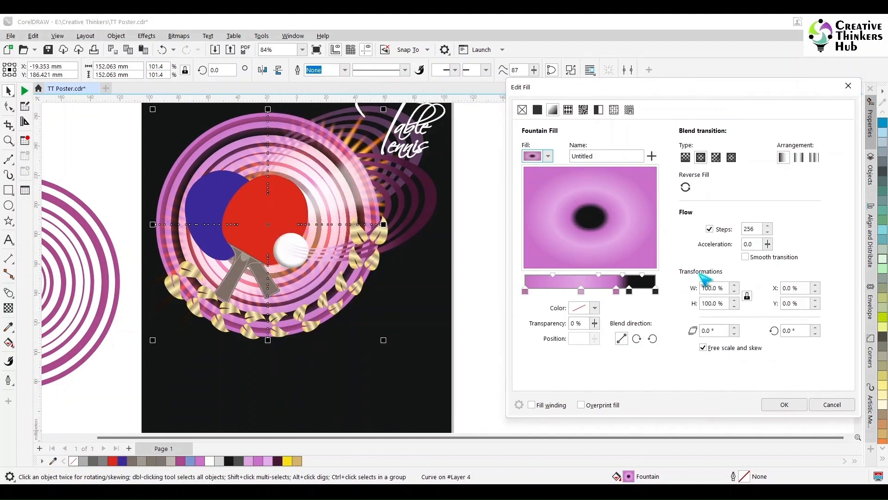
{"action": "left_click", "coordinate": [717, 158]}
{"action": "left_click", "coordinate": [686, 158]}
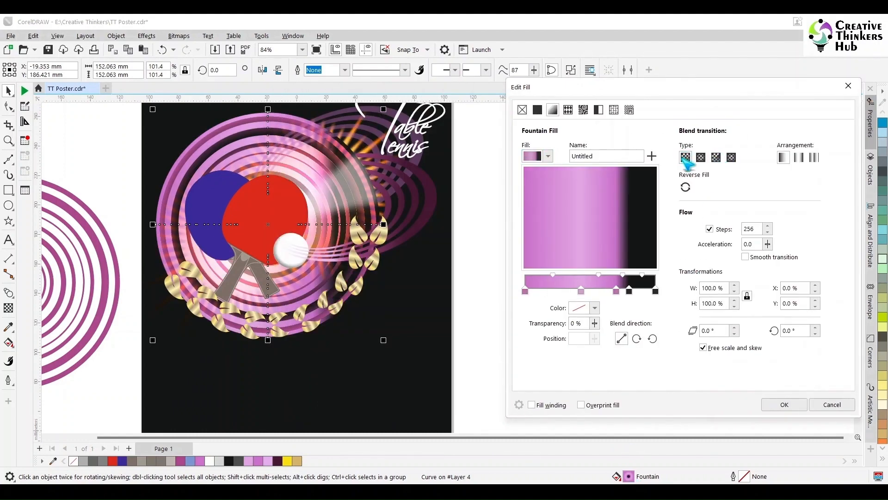
{"action": "left_click_drag", "start_coordinate": [680, 87], "coordinate": [654, 90]}
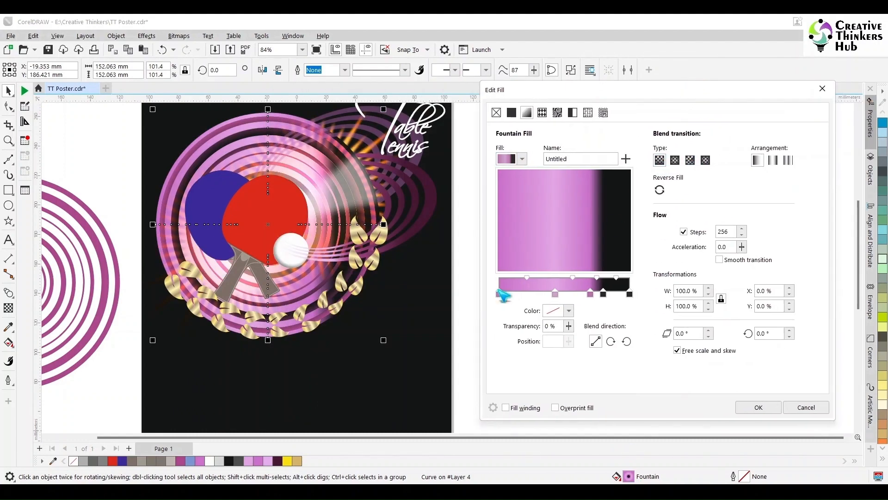
{"action": "left_click", "coordinate": [630, 294]}
{"action": "left_click", "coordinate": [809, 408]}
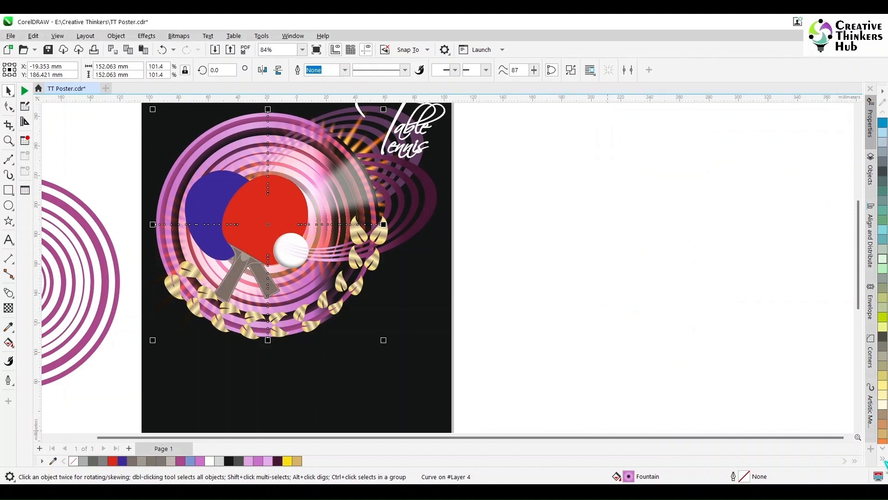
- Fill the outer concentric ring curve behind the bats with solid cyan
{"action": "left_click", "coordinate": [884, 458]}
{"action": "left_click", "coordinate": [854, 239]}
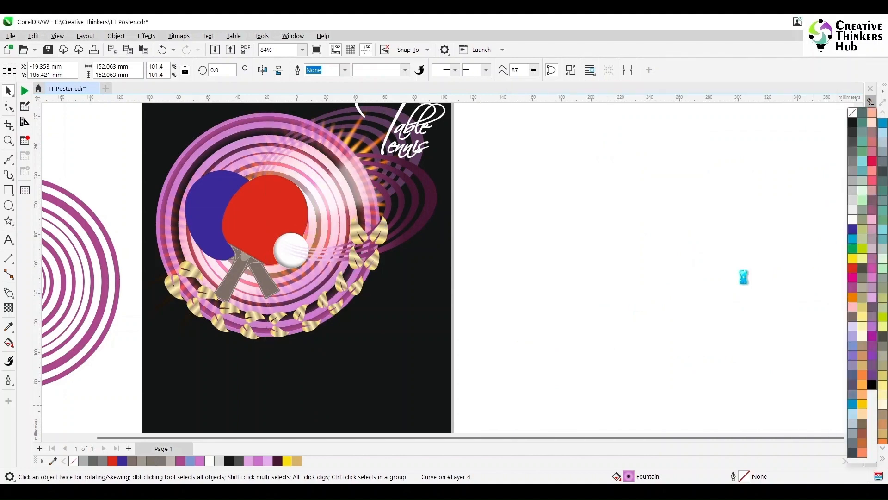
{"action": "left_click", "coordinate": [743, 278]}
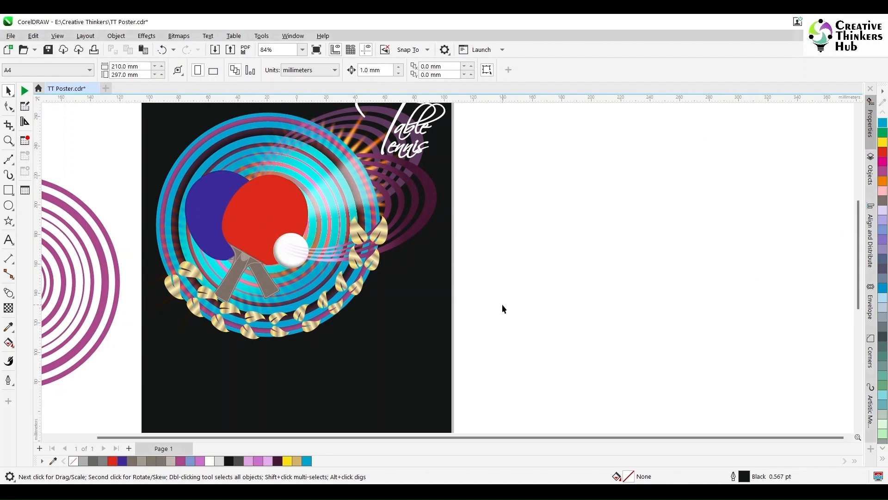
- Convert the outer ring curve's cyan fill to a linear fountain fill rotated 30°
{"action": "left_click", "coordinate": [329, 285]}
{"action": "double_click", "coordinate": [628, 476]}
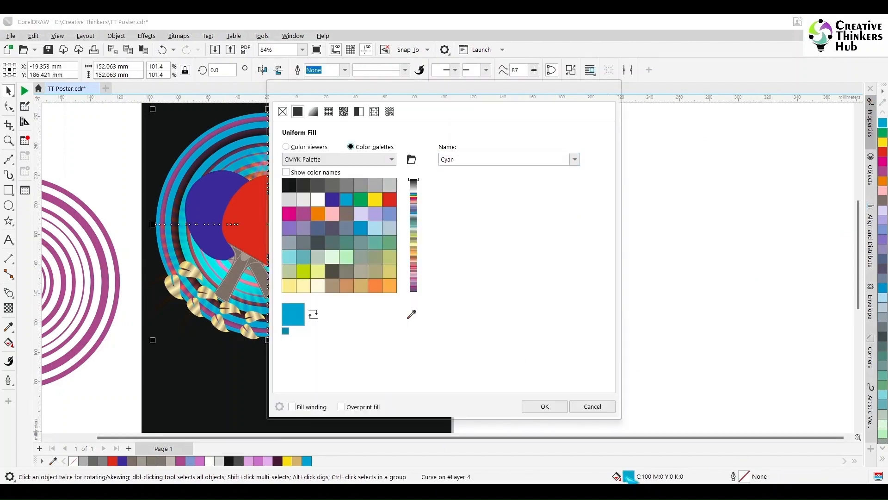
{"action": "left_click_drag", "start_coordinate": [440, 91], "coordinate": [650, 97]}
{"action": "left_click", "coordinate": [522, 117]}
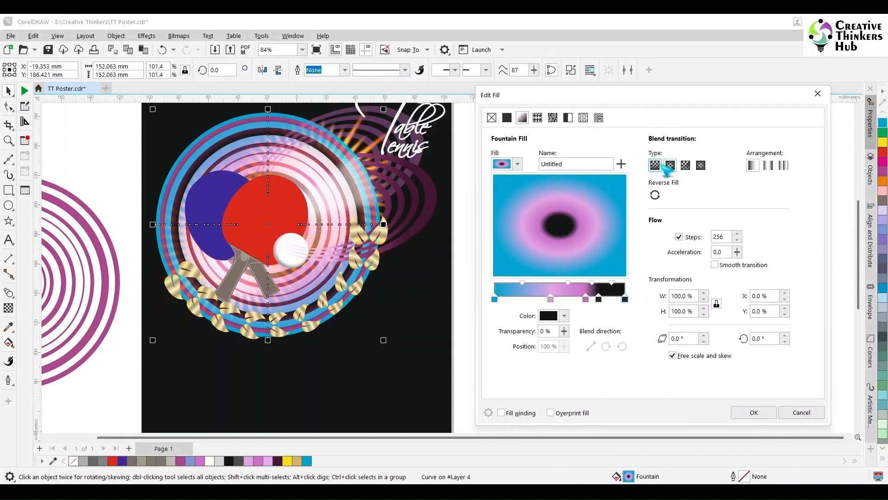
{"action": "left_click", "coordinate": [656, 165]}
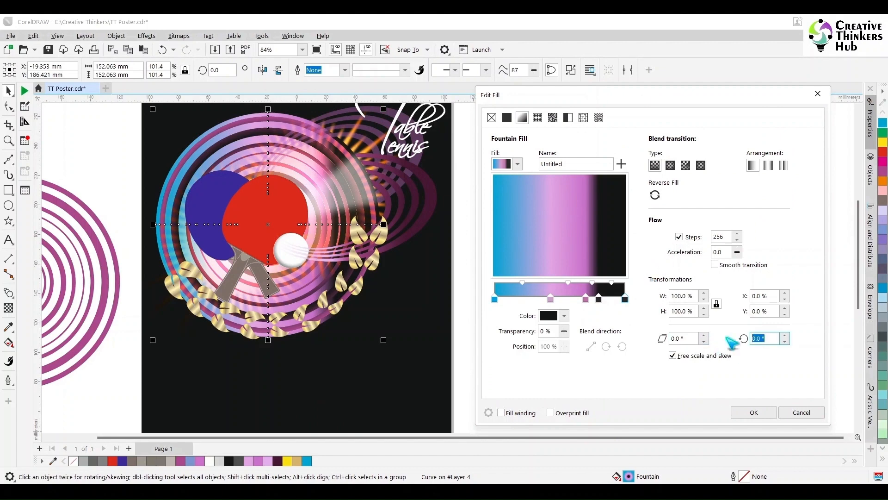
{"action": "key", "text": "Return"}
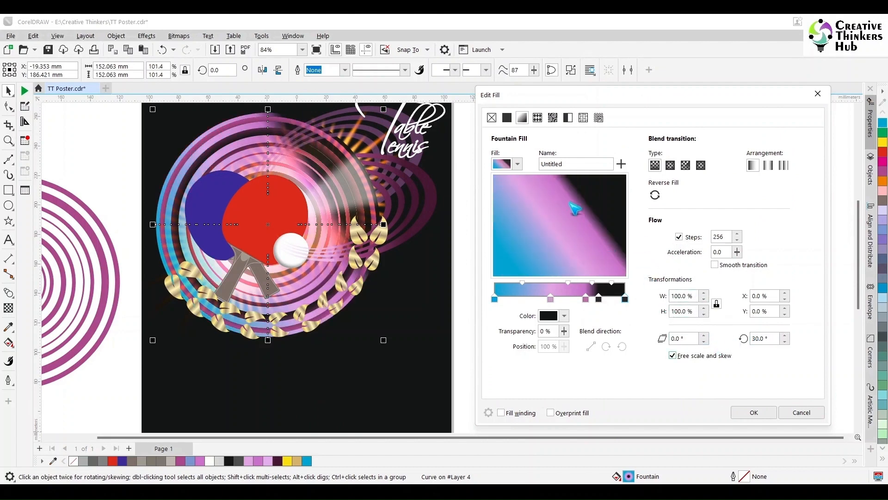
- Recolour both black stops of the gradient with the palette purple C20 M80 Y0 K20, placing the inner one at 84%
{"action": "left_click", "coordinate": [565, 315]}
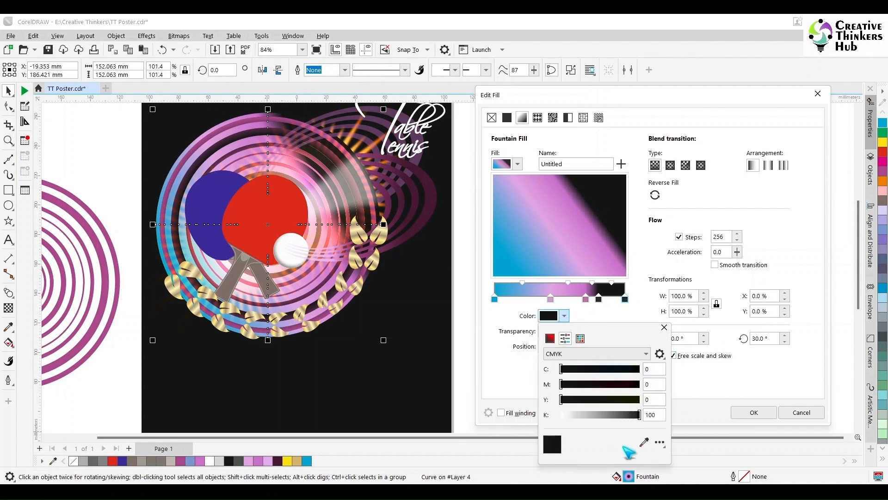
{"action": "left_click", "coordinate": [644, 442]}
{"action": "left_click", "coordinate": [883, 171]}
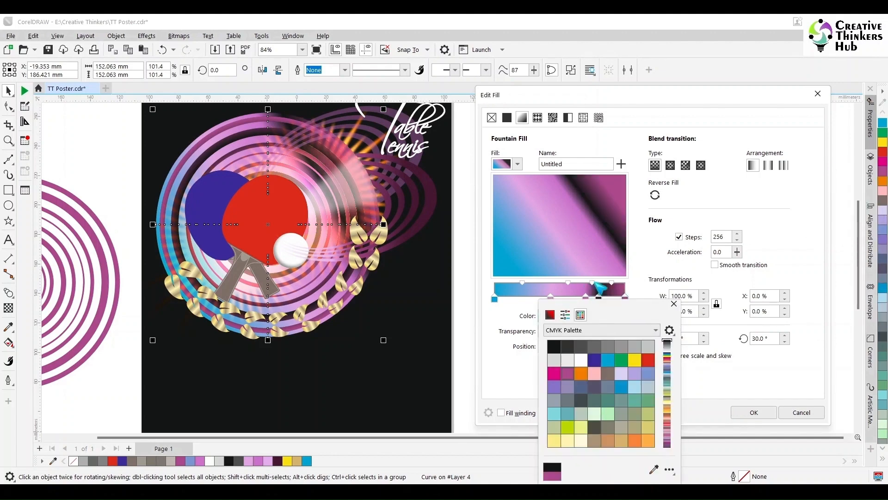
{"action": "left_click", "coordinate": [603, 296]}
{"action": "left_click_drag", "start_coordinate": [600, 298], "coordinate": [604, 299]}
{"action": "left_click", "coordinate": [565, 316]}
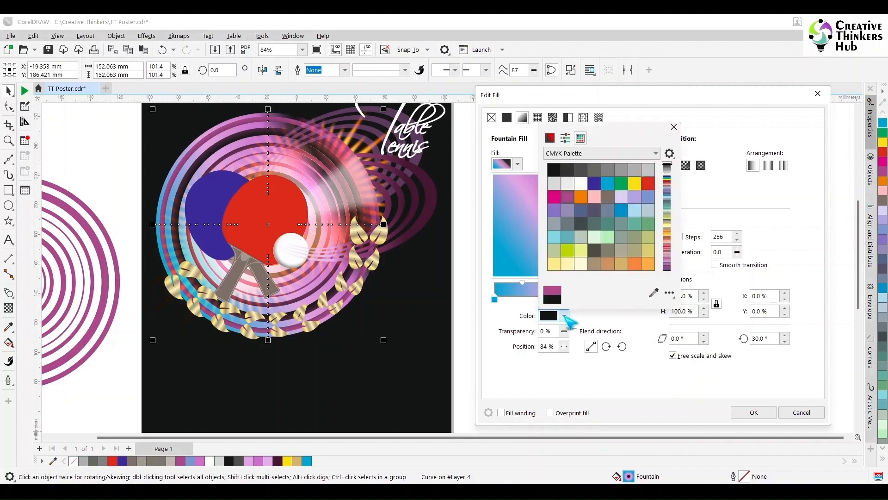
{"action": "left_click", "coordinate": [654, 292]}
{"action": "left_click", "coordinate": [883, 170]}
{"action": "left_click", "coordinate": [674, 127]}
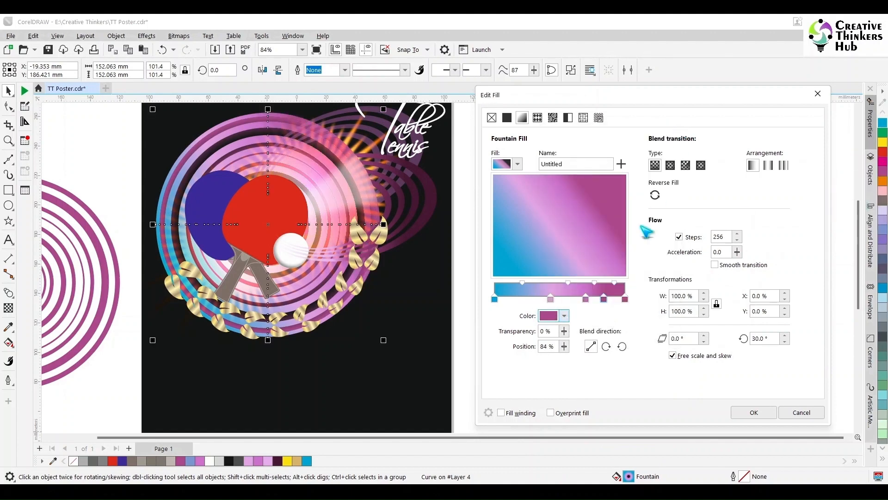
- Darken the purple stop at 84% by raising its black value, and apply the fill to the outer ring curve
{"action": "left_click", "coordinate": [565, 316]}
{"action": "left_click", "coordinate": [565, 138]}
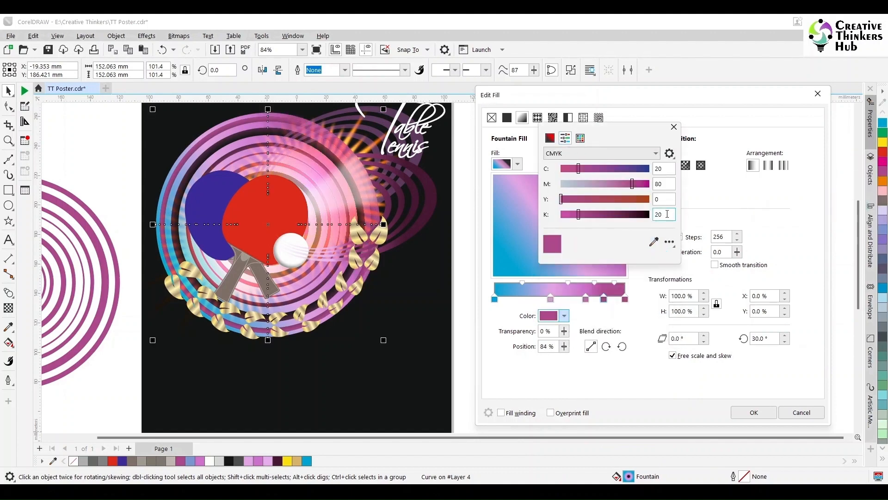
{"action": "key", "text": "Return"}
{"action": "left_click", "coordinate": [675, 127]}
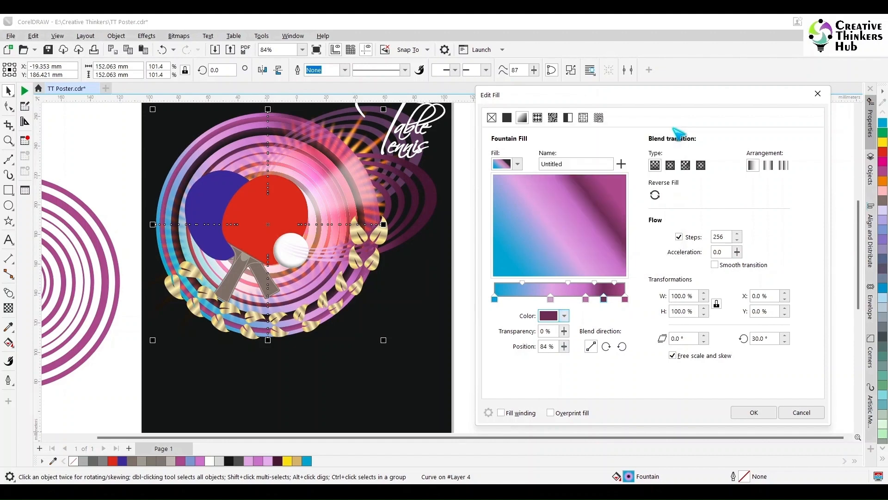
{"action": "left_click", "coordinate": [754, 413]}
{"action": "left_click", "coordinate": [503, 250]}
- Fill the second, slightly smaller ring curve with cyan and convert it to a linear fountain fill
{"action": "left_click", "coordinate": [163, 225]}
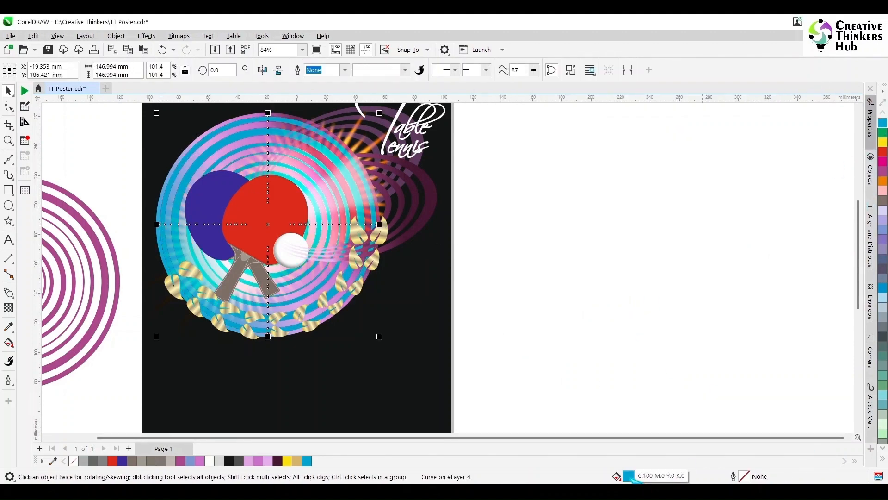
{"action": "double_click", "coordinate": [631, 477]}
{"action": "left_click", "coordinate": [313, 111]}
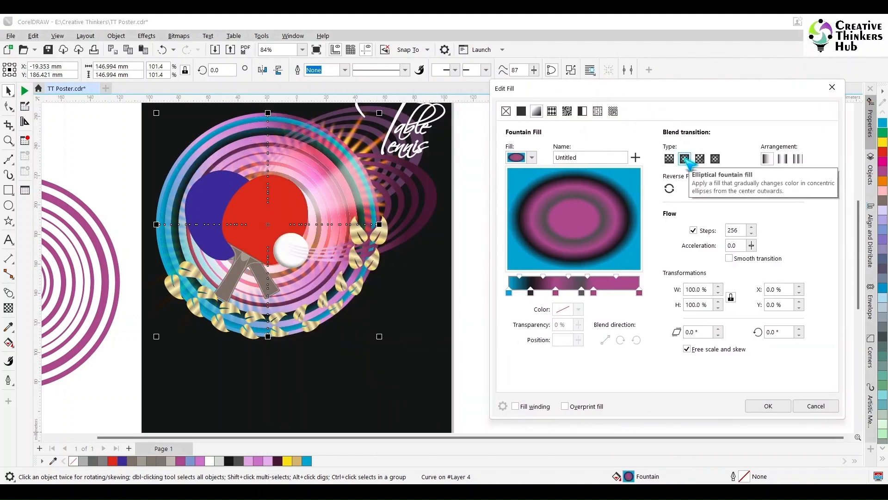
{"action": "left_click", "coordinate": [670, 158]}
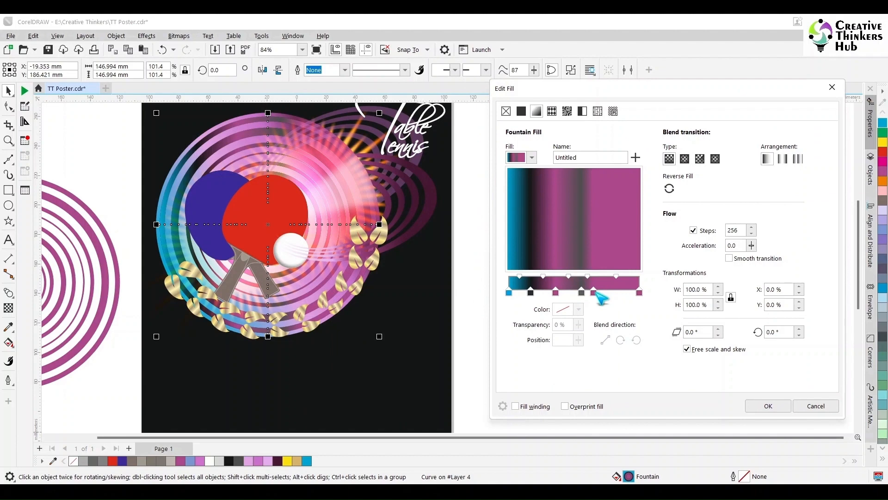
{"action": "left_click_drag", "start_coordinate": [699, 89], "coordinate": [675, 89]}
- Set the black gradient stop at 17% to C100 M0 Y0 K50 and apply the fill to the second ring curve
{"action": "left_click", "coordinate": [507, 292]}
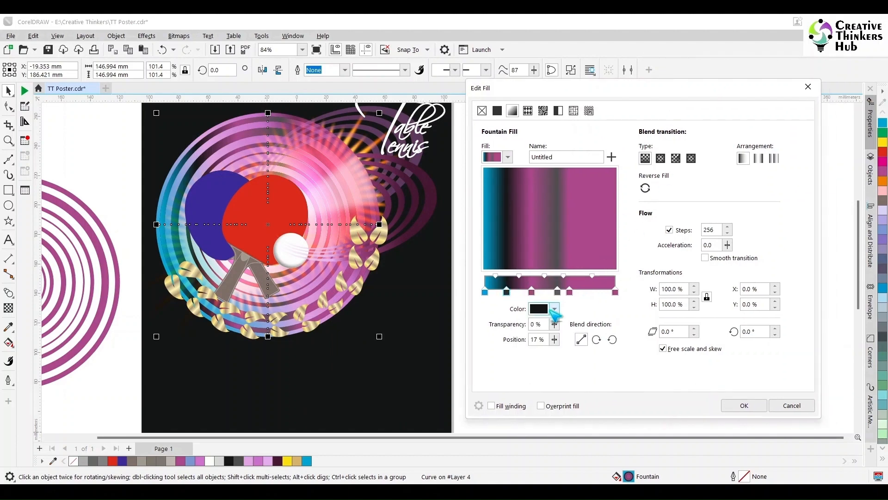
{"action": "left_click", "coordinate": [554, 309]}
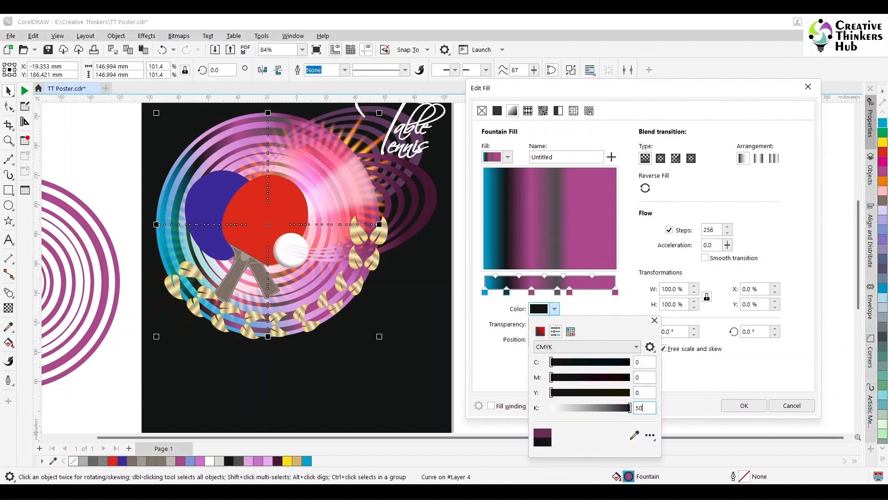
{"action": "left_click", "coordinate": [641, 377]}
{"action": "double_click", "coordinate": [646, 362]}
{"action": "type", "text": "100"}
{"action": "key", "text": "Tab"}
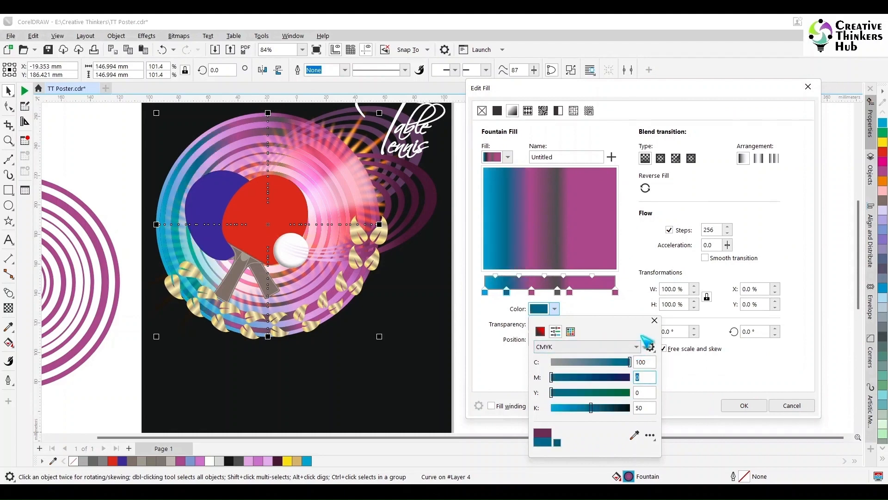
{"action": "left_click", "coordinate": [655, 320]}
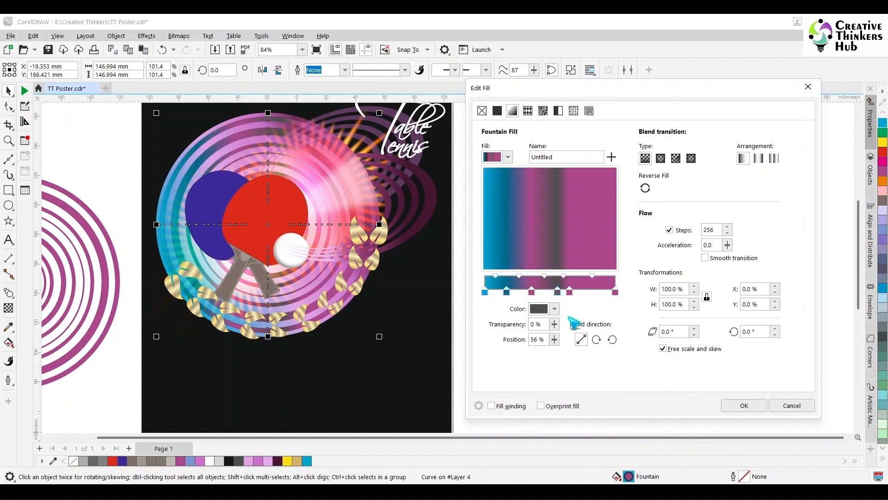
{"action": "key", "text": "Return"}
{"action": "scroll", "coordinate": [510, 254], "scroll_direction": "down", "scroll_amount": 1}
{"action": "left_click", "coordinate": [511, 254]}
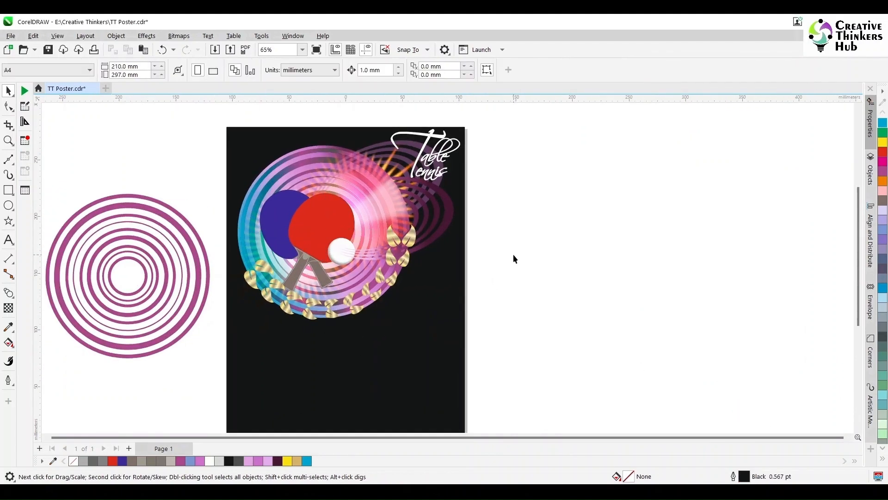
- Draw a rectangle about 113 mm square below the garland and centre it horizontally on the black background
{"action": "left_click_drag", "start_coordinate": [858, 293], "coordinate": [858, 313]}
{"action": "left_click", "coordinate": [8, 190]}
{"action": "mouse_move", "coordinate": [253, 264]}
{"action": "left_mouse_down"}
{"action": "mouse_move", "coordinate": [392, 338]}
{"action": "mouse_move", "coordinate": [381, 321]}
{"action": "left_mouse_up"}
{"action": "left_click", "coordinate": [9, 92]}
{"action": "left_click", "coordinate": [412, 289], "text": "shift"}
{"action": "key", "text": "c"}
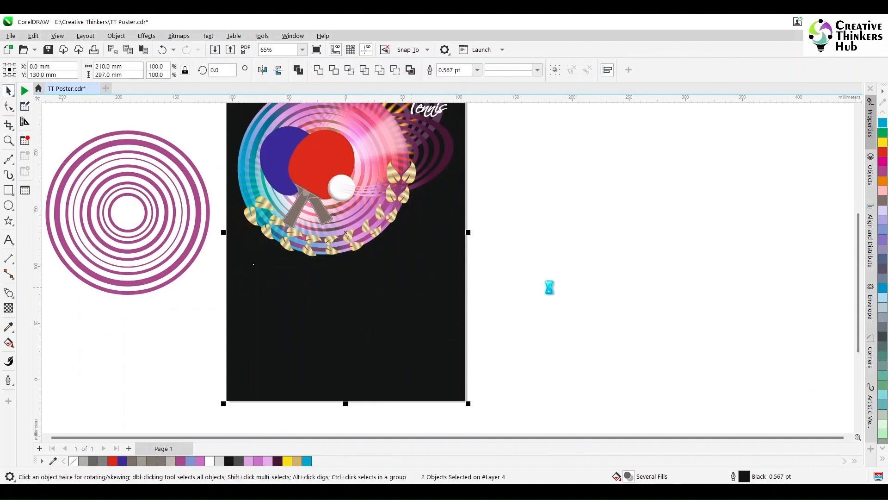
{"action": "left_click", "coordinate": [549, 287]}
- Give the rectangle a white outline and widen it evenly on both sides to about 163 mm
{"action": "left_click", "coordinate": [356, 312]}
{"action": "left_click", "coordinate": [883, 459]}
{"action": "right_click", "coordinate": [852, 219]}
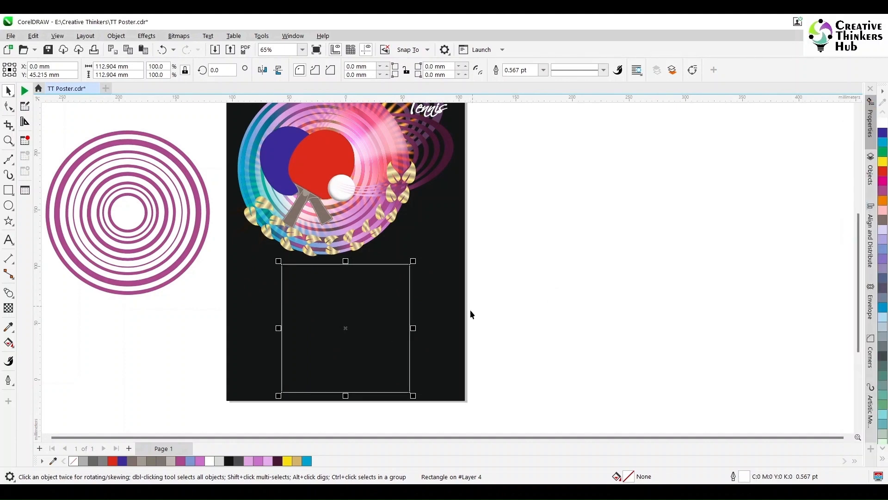
{"action": "left_click_drag", "start_coordinate": [413, 328], "coordinate": [438, 328]}
{"action": "left_click_drag", "start_coordinate": [345, 396], "coordinate": [346, 393]}
{"action": "scroll", "coordinate": [520, 305], "scroll_direction": "down", "scroll_amount": 1}
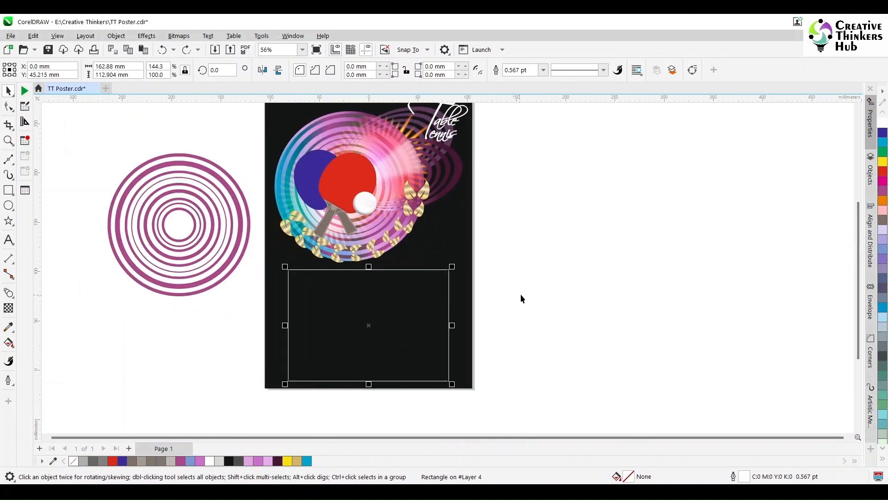
- Set the rectangle's size to 160 mm wide and 115 mm high
{"action": "left_click", "coordinate": [438, 67]}
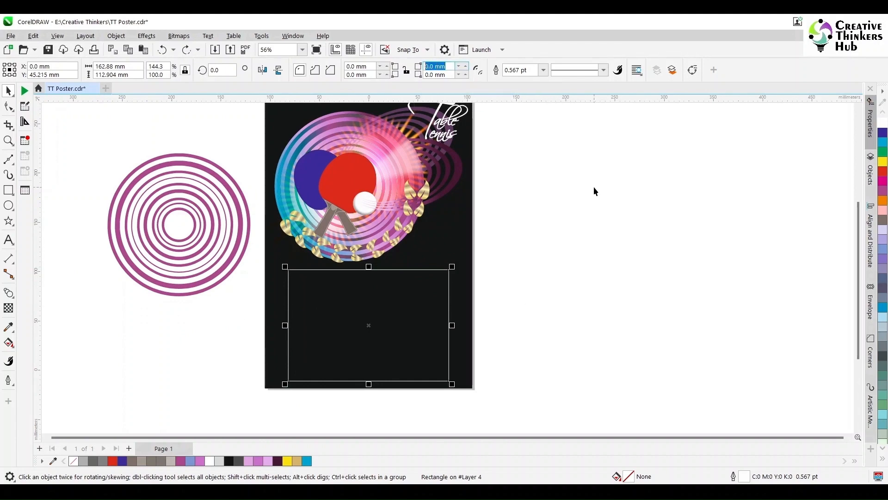
{"action": "left_click", "coordinate": [114, 66]}
{"action": "type", "text": "16"}
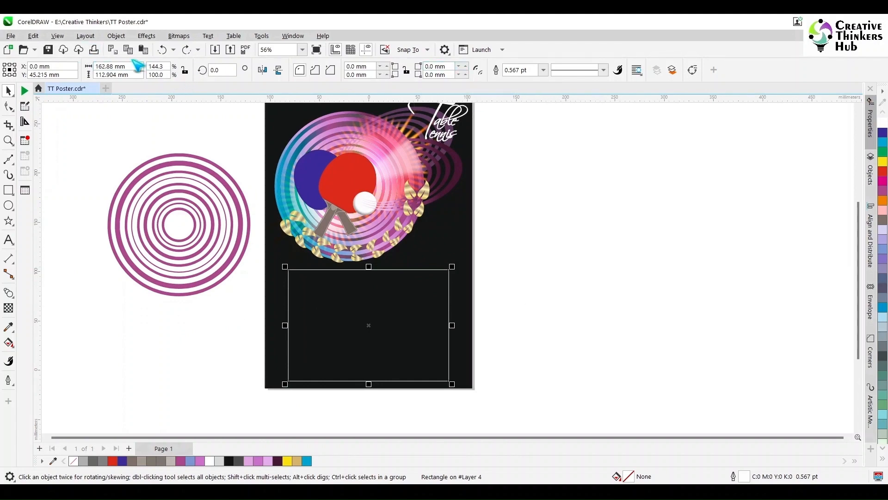
{"action": "type", "text": "0"}
{"action": "key", "text": "Tab"}
{"action": "type", "text": "1"}
{"action": "key", "text": "Return"}
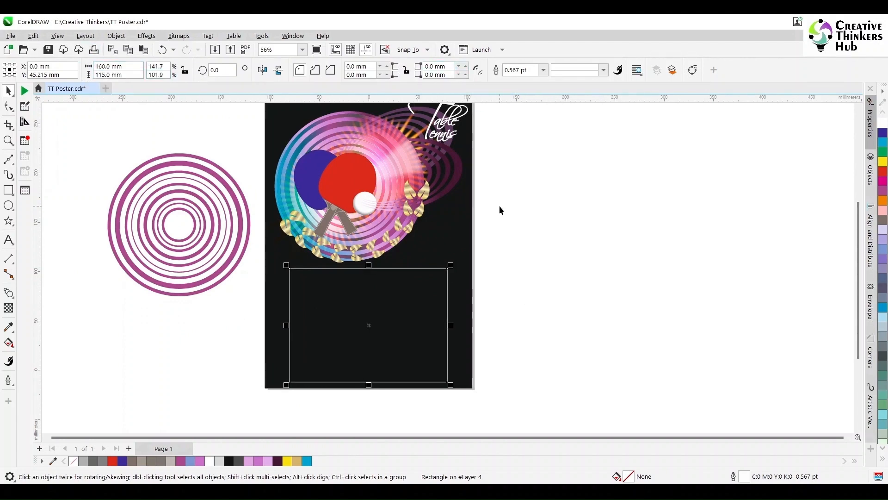
- Round all four corners of the rectangle with a 10 mm radius and convert it to curves
{"action": "type", "text": "10"}
{"action": "left_click", "coordinate": [406, 72]}
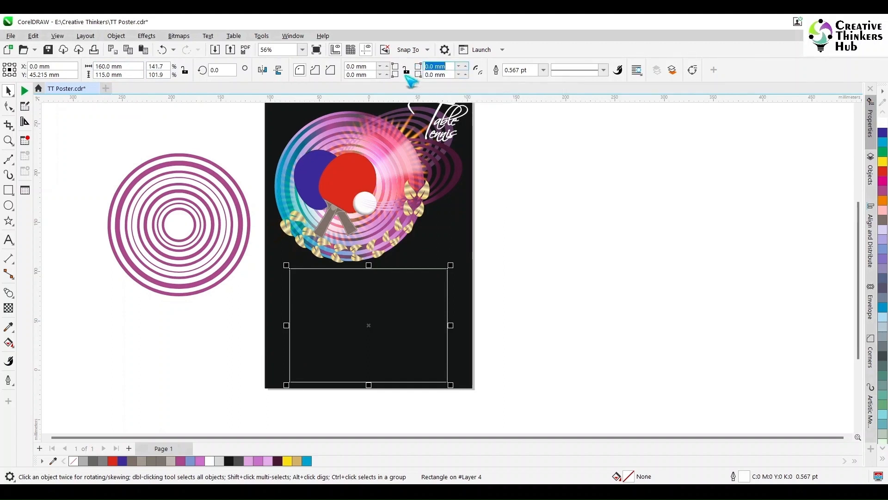
{"action": "left_click_drag", "start_coordinate": [446, 66], "coordinate": [408, 66]}
{"action": "type", "text": "10"}
{"action": "key", "text": "Return"}
{"action": "key", "text": "ctrl+q"}
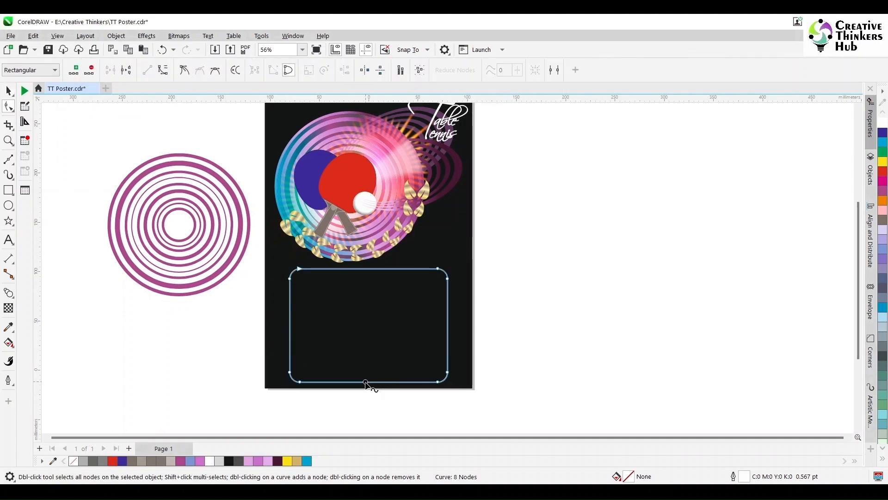
- Place a vertical guideline through the rectangle's centre and add a node where it crosses the rectangle's bottom edge
{"action": "left_click", "coordinate": [8, 107]}
{"action": "left_click_drag", "start_coordinate": [37, 178], "coordinate": [368, 326]}
{"action": "left_click", "coordinate": [402, 382]}
{"action": "scroll", "coordinate": [410, 390], "scroll_direction": "up", "scroll_amount": 10}
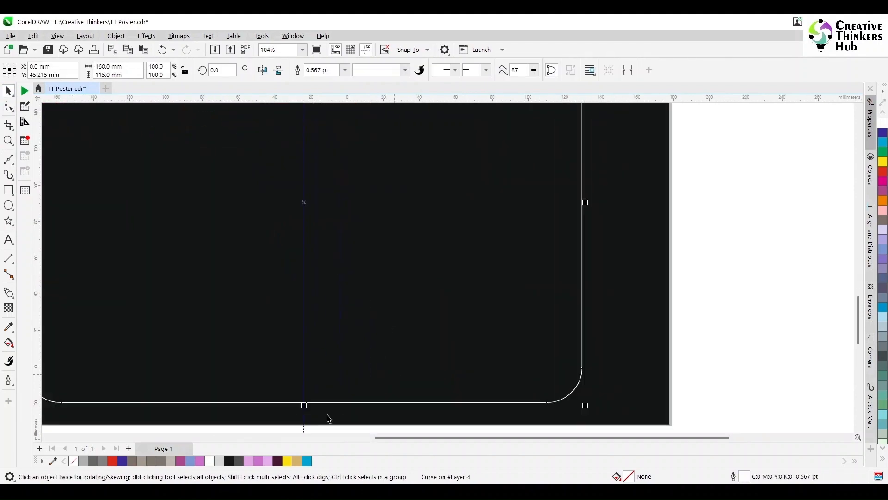
{"action": "key", "text": "F10"}
{"action": "left_click", "coordinate": [484, 307]}
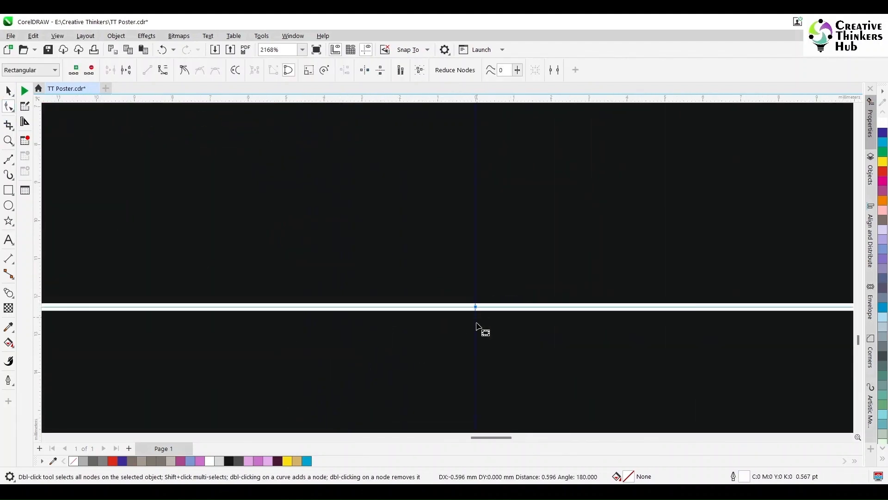
- Convert the rectangle's two bottom segments to curves and raise its lower corner nodes so the bottom edge bows downward at the centre
{"action": "scroll", "coordinate": [484, 331], "scroll_direction": "down", "scroll_amount": 9}
{"action": "left_click", "coordinate": [523, 327]}
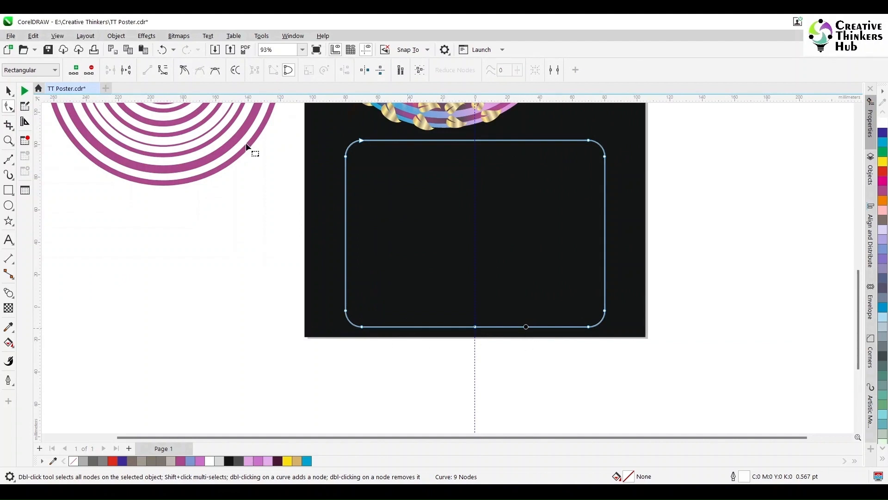
{"action": "left_click", "coordinate": [163, 69]}
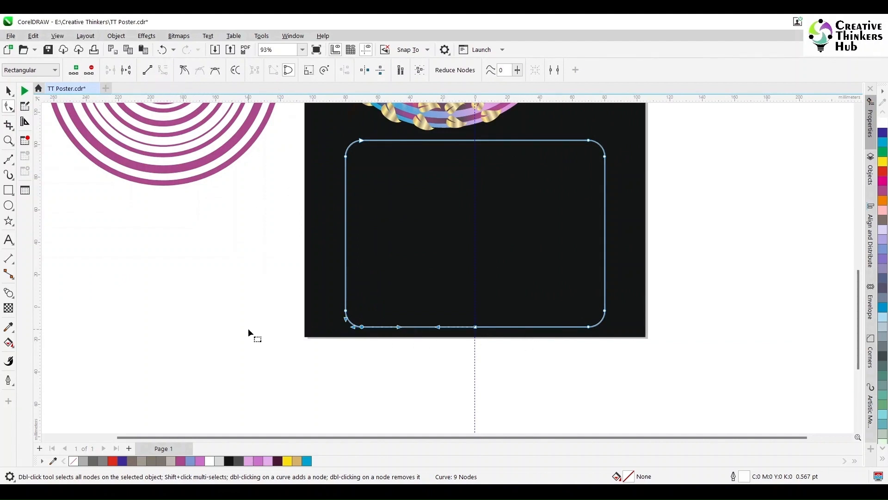
{"action": "left_click", "coordinate": [476, 328]}
{"action": "left_click_drag", "start_coordinate": [385, 277], "coordinate": [648, 293]}
{"action": "key", "text": "Up"}
{"action": "key", "text": "Up"}
{"action": "key", "text": "Up"}
{"action": "key", "text": "Up"}
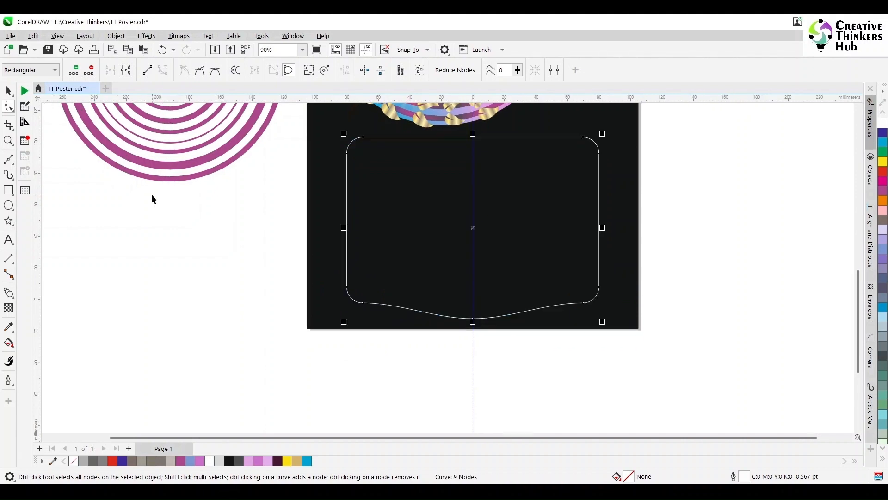
- Create a 92% inner copy of the panel outline and raise its lower corner nodes to widen the border there
{"action": "key", "text": "space"}
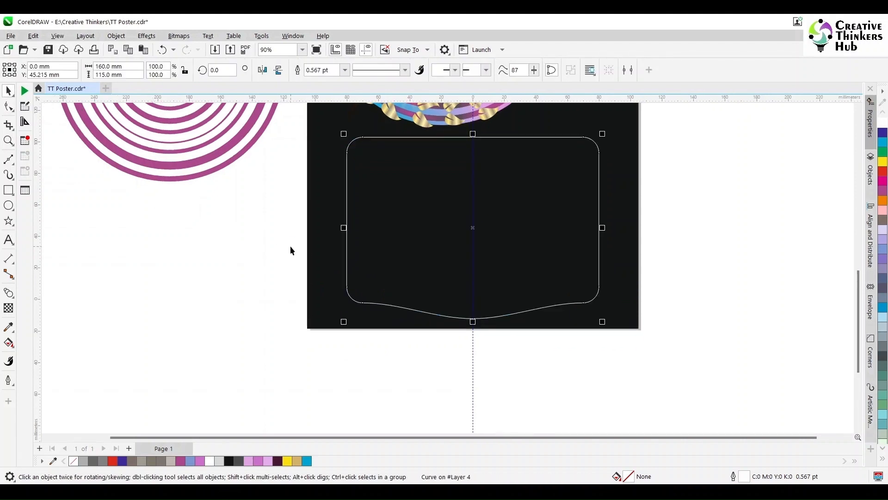
{"action": "left_click_drag", "start_coordinate": [603, 133], "coordinate": [598, 144]}
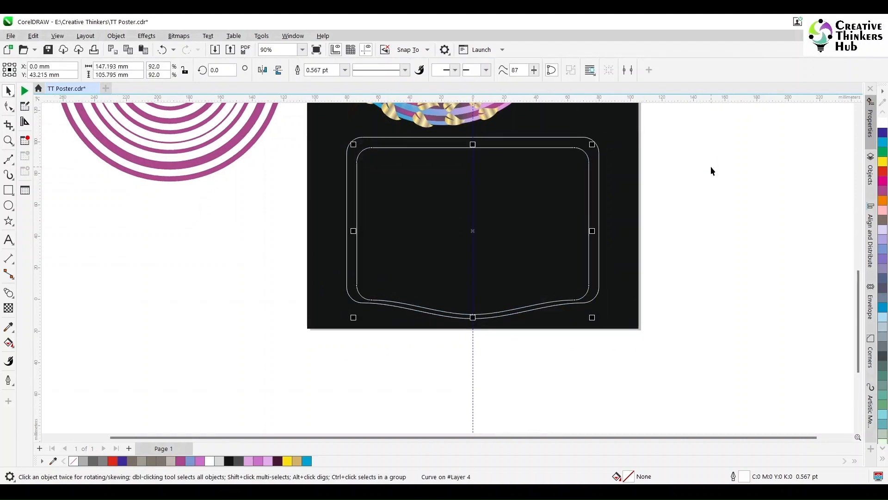
{"action": "left_click", "coordinate": [8, 107]}
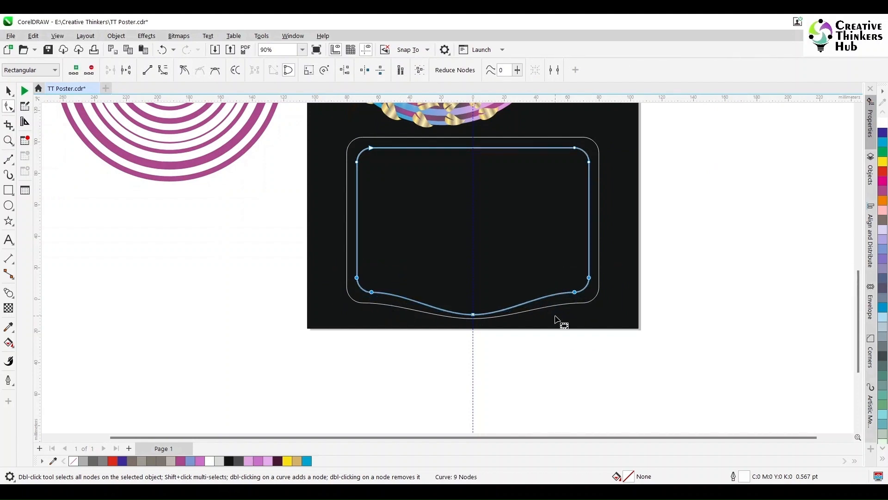
{"action": "key", "text": "space"}
{"action": "left_click", "coordinate": [141, 225]}
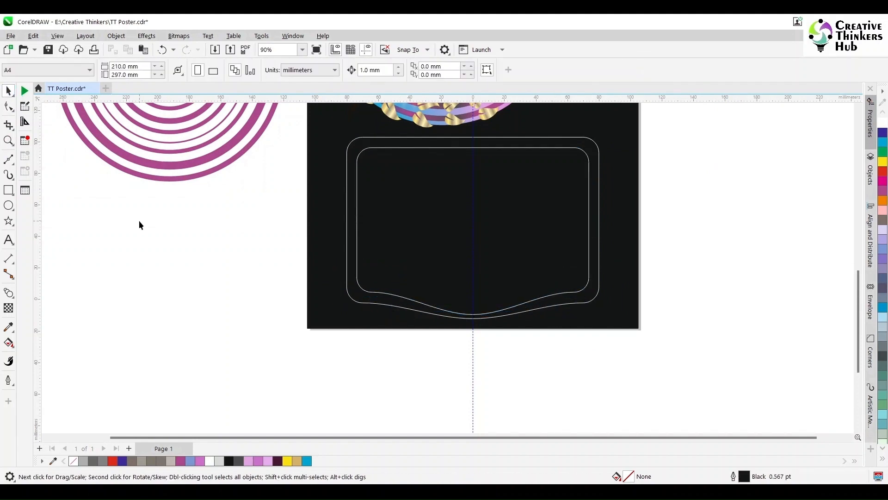
- Trim the outer panel outline with the inner one to form a hollow frame
{"action": "left_click", "coordinate": [537, 198]}
{"action": "left_click", "coordinate": [599, 160], "text": "shift"}
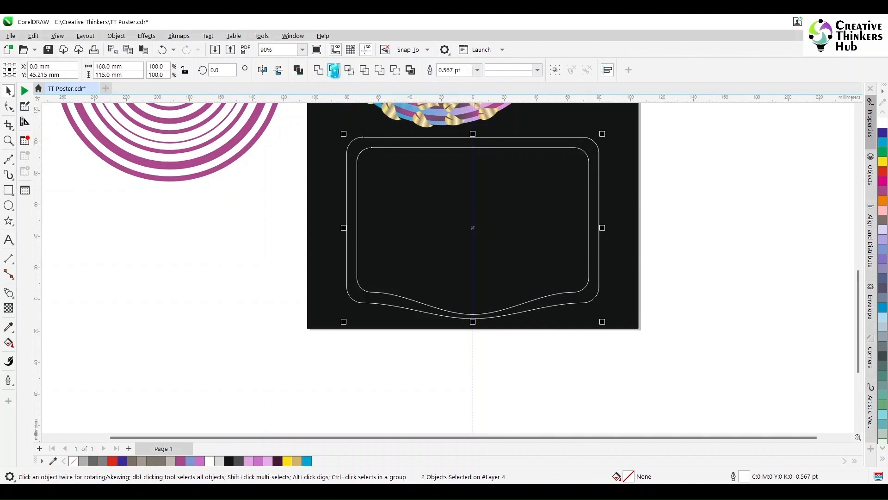
{"action": "left_click", "coordinate": [334, 70]}
- Fill the frame with 80% black and remove its outline
{"action": "left_click", "coordinate": [883, 459]}
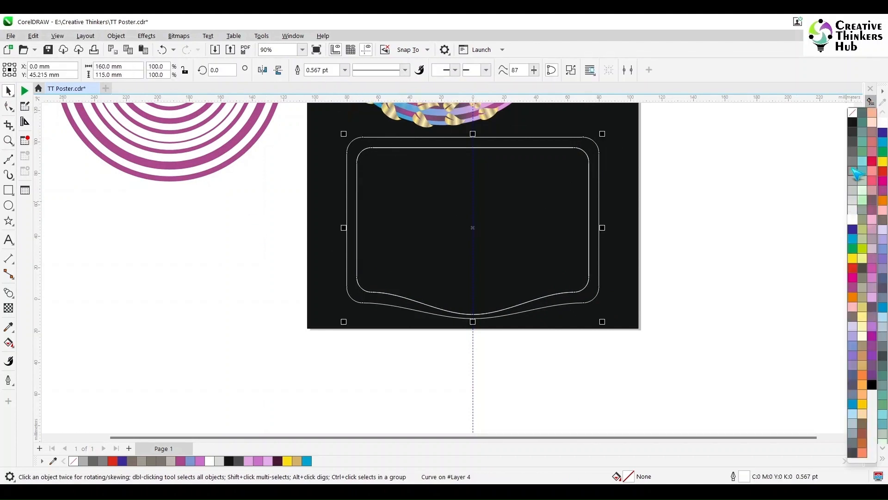
{"action": "left_click", "coordinate": [853, 171]}
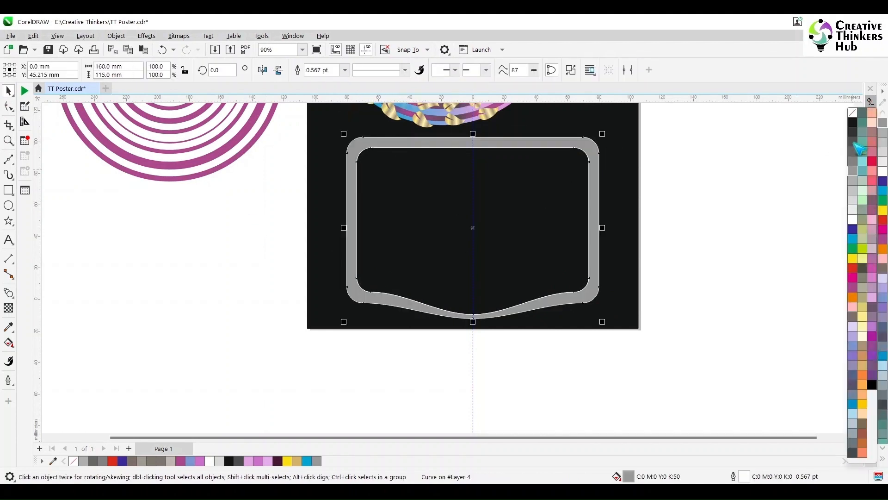
{"action": "left_click", "coordinate": [853, 142]}
{"action": "left_click", "coordinate": [883, 459]}
{"action": "right_click", "coordinate": [853, 112]}
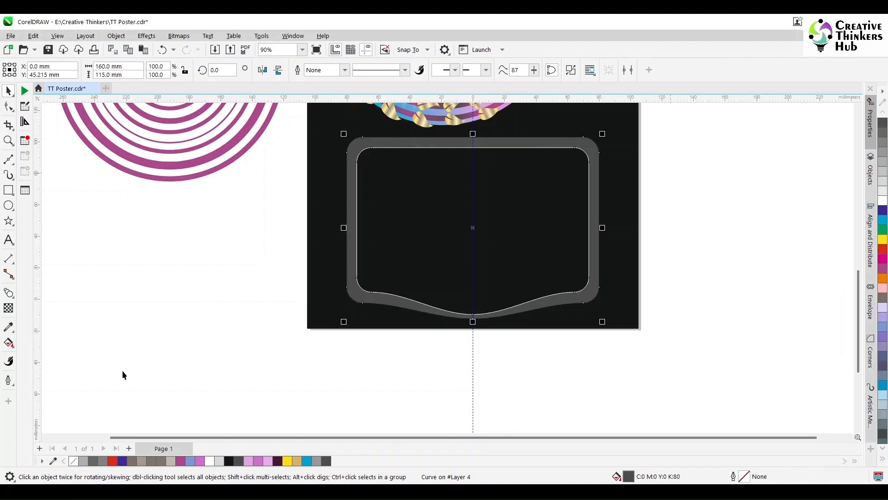
- Give the frame a linear fountain fill and set its end colour to K 80
{"action": "double_click", "coordinate": [629, 476]}
{"action": "left_click", "coordinate": [318, 113]}
{"action": "left_click", "coordinate": [615, 291]}
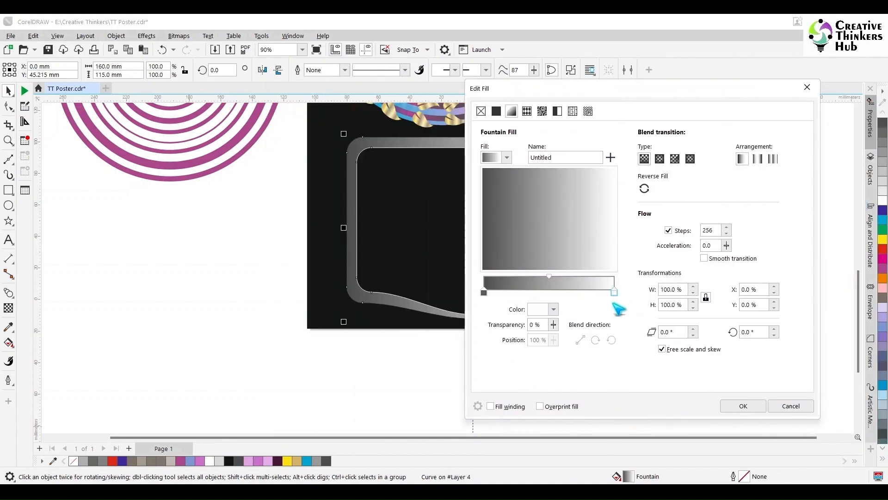
{"action": "left_click", "coordinate": [554, 310]}
{"action": "type", "text": "80"}
- Add a K 100 stop at the 50% position of the frame's gradient and rotate the gradient to 90°
{"action": "double_click", "coordinate": [549, 287]}
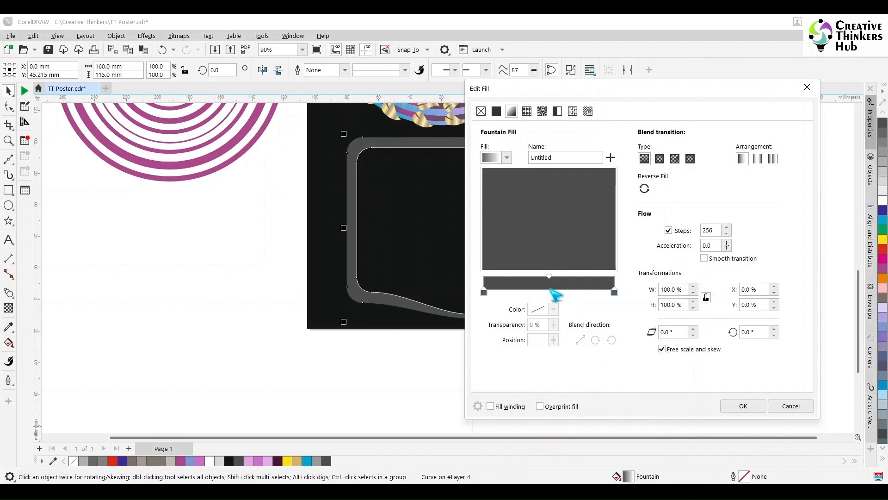
{"action": "left_click", "coordinate": [554, 309]}
{"action": "type", "text": "100"}
{"action": "key", "text": "Return"}
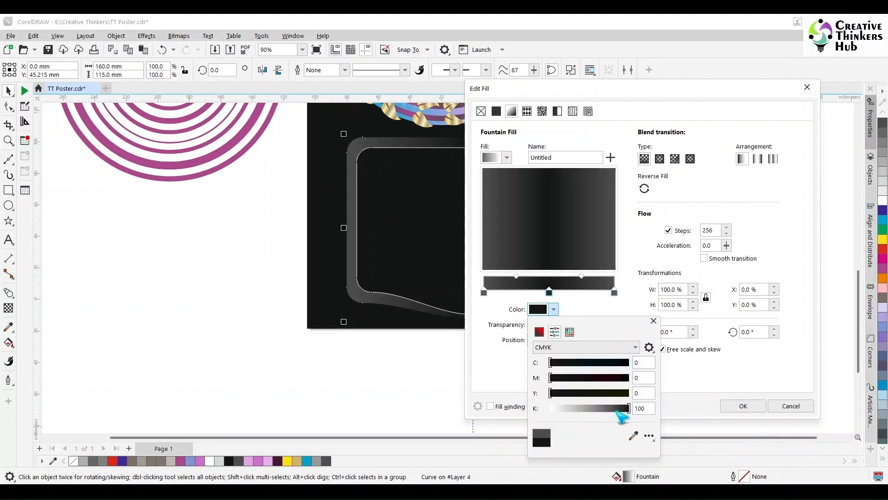
{"action": "left_click", "coordinate": [654, 321]}
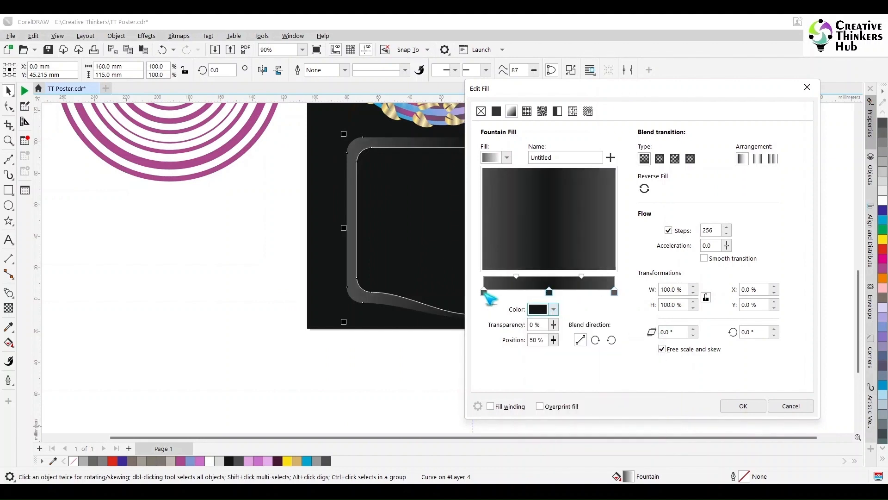
{"action": "left_click_drag", "start_coordinate": [603, 91], "coordinate": [621, 91]}
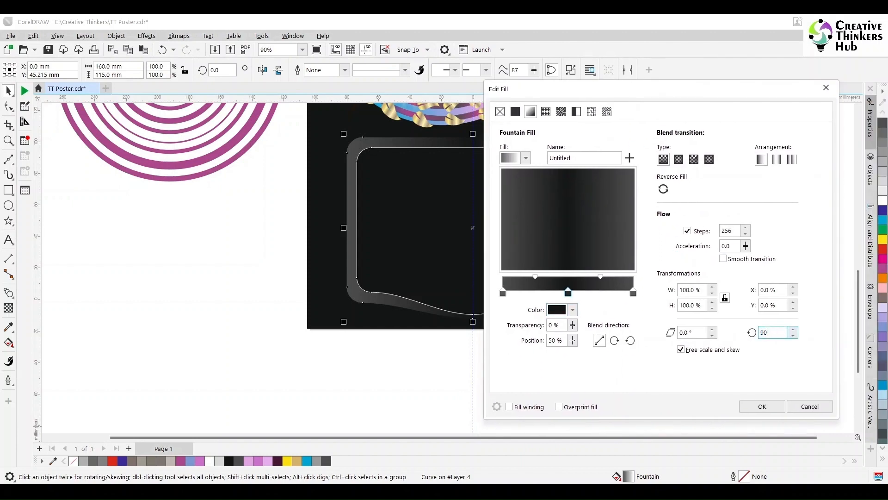
{"action": "type", "text": "90"}
{"action": "key", "text": "Return"}
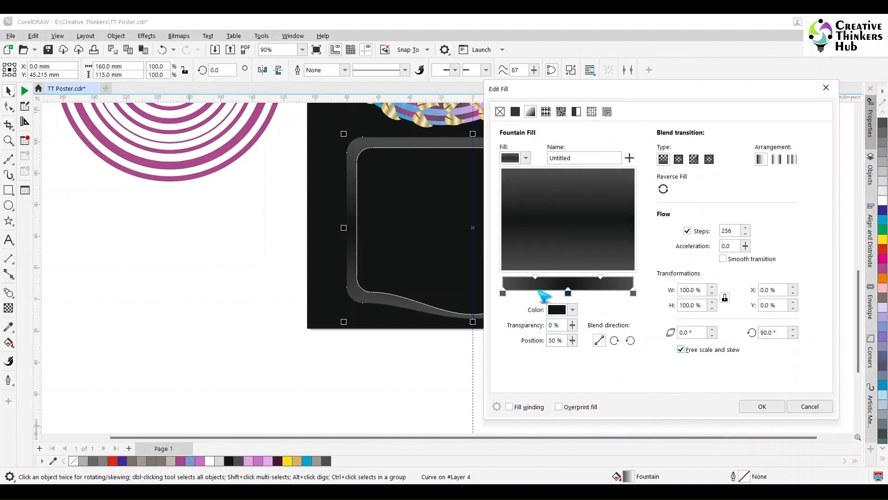
- Set the frame gradient's start colour to K 70 and lighten its end colour to match
{"action": "left_click", "coordinate": [503, 293]}
{"action": "left_click", "coordinate": [573, 310]}
{"action": "left_click", "coordinate": [574, 314]}
{"action": "left_click_drag", "start_coordinate": [674, 393], "coordinate": [657, 387]}
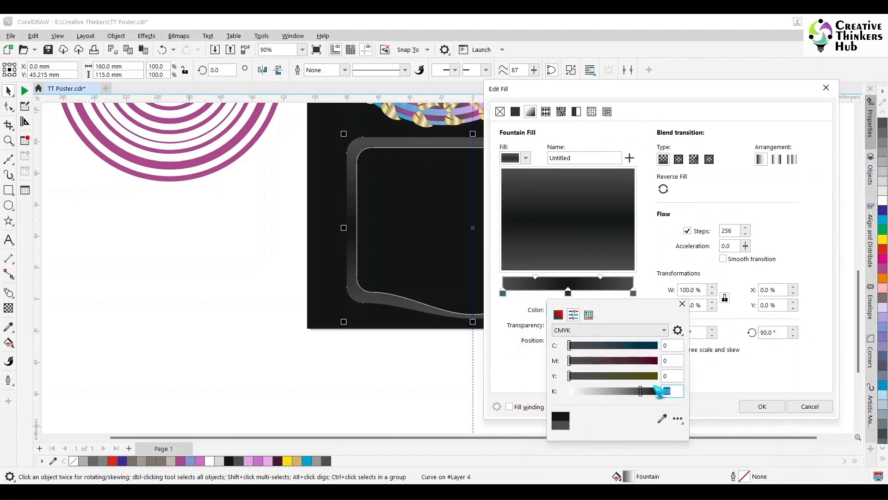
{"action": "type", "text": "70"}
{"action": "left_click", "coordinate": [682, 303]}
{"action": "left_click", "coordinate": [634, 293]}
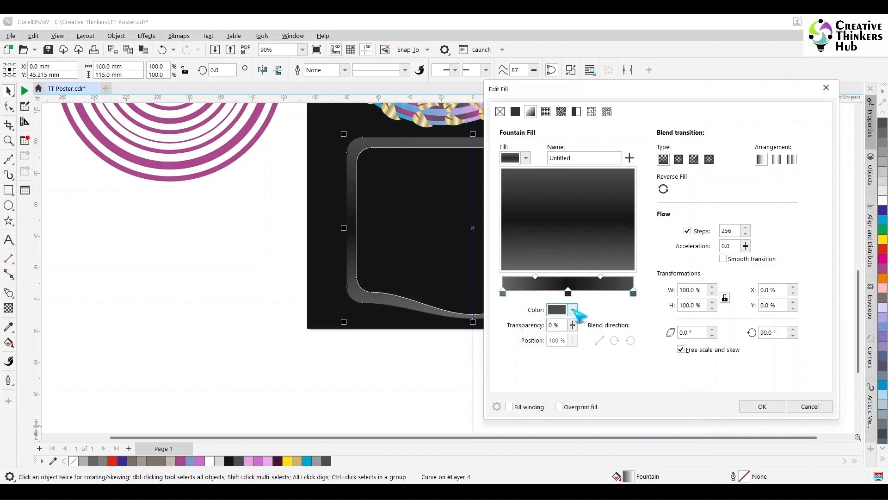
{"action": "left_click", "coordinate": [573, 310]}
{"action": "left_click", "coordinate": [673, 321]}
- Add K 100 stops on both sides of the frame gradient's centre stop and apply the fill
{"action": "double_click", "coordinate": [584, 293]}
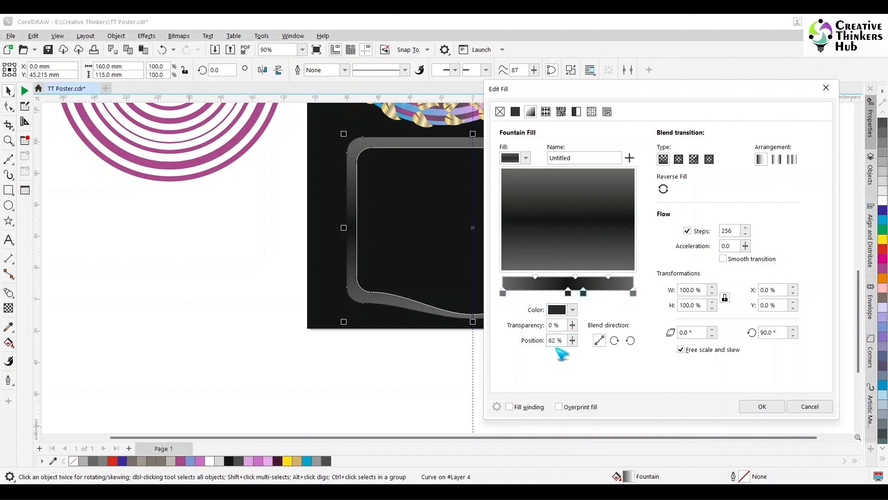
{"action": "key", "text": "Tab"}
{"action": "left_click", "coordinate": [573, 310]}
{"action": "double_click", "coordinate": [660, 408]}
{"action": "type", "text": "100"}
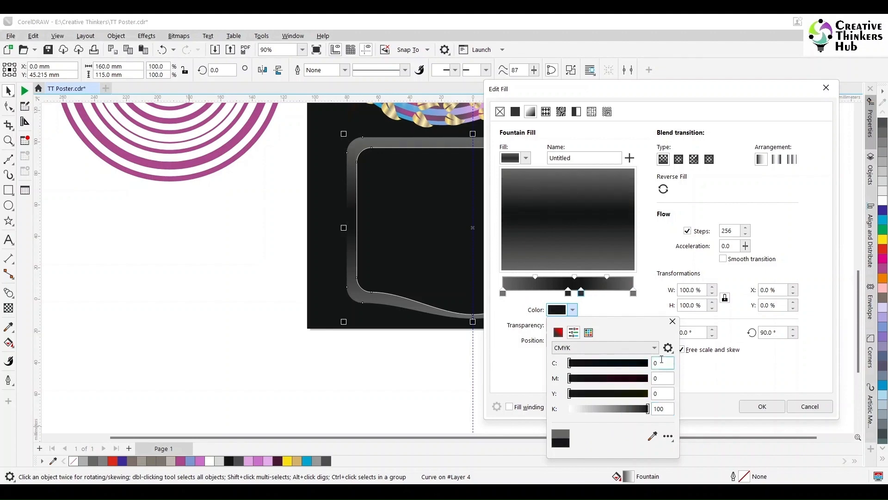
{"action": "left_click", "coordinate": [672, 320]}
{"action": "double_click", "coordinate": [556, 291]}
{"action": "left_click", "coordinate": [573, 309]}
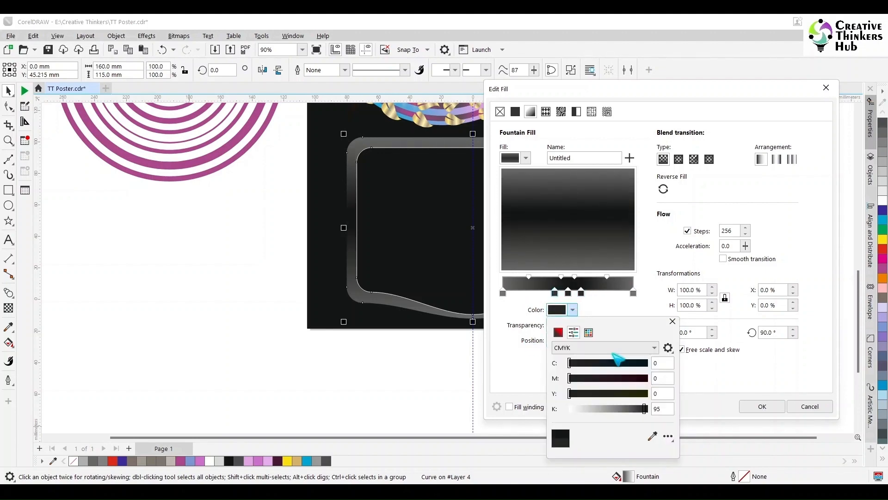
{"action": "type", "text": "100"}
{"action": "left_click", "coordinate": [673, 321]}
{"action": "left_click", "coordinate": [762, 407]}
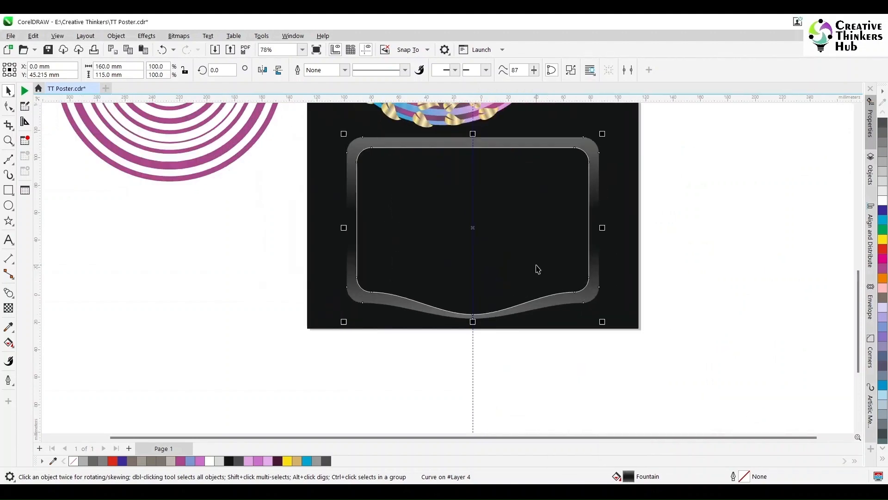
- Copy the rings' cyan-to-purple gradient fill onto the inner panel
{"action": "left_click", "coordinate": [554, 223]}
{"action": "scroll", "coordinate": [771, 184], "scroll_direction": "down", "scroll_amount": 2}
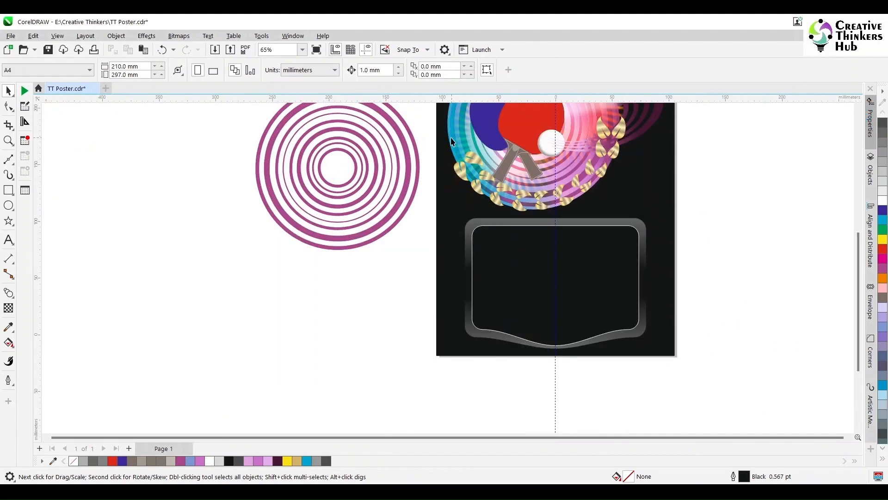
{"action": "left_click", "coordinate": [451, 141]}
{"action": "left_click", "coordinate": [587, 352]}
{"action": "key", "text": "F10"}
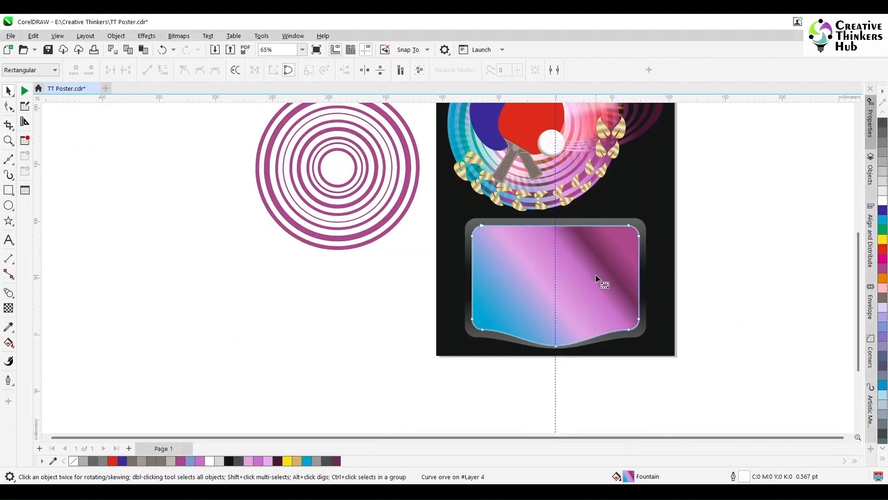
{"action": "left_click", "coordinate": [521, 281]}
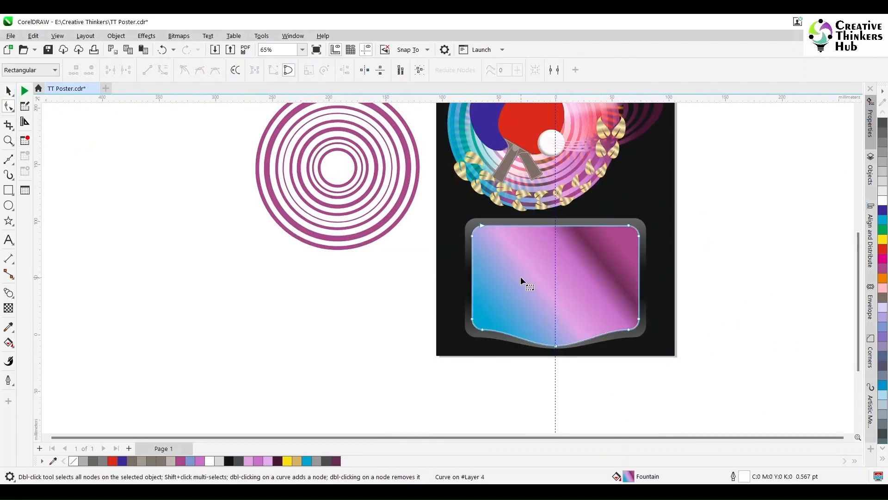
- Rotate the inner panel's gradient to -90° so cyan runs along the upper edge
{"action": "double_click", "coordinate": [629, 476]}
{"action": "triple_click", "coordinate": [377, 337]}
{"action": "type", "text": "90"}
{"action": "key", "text": "Return"}
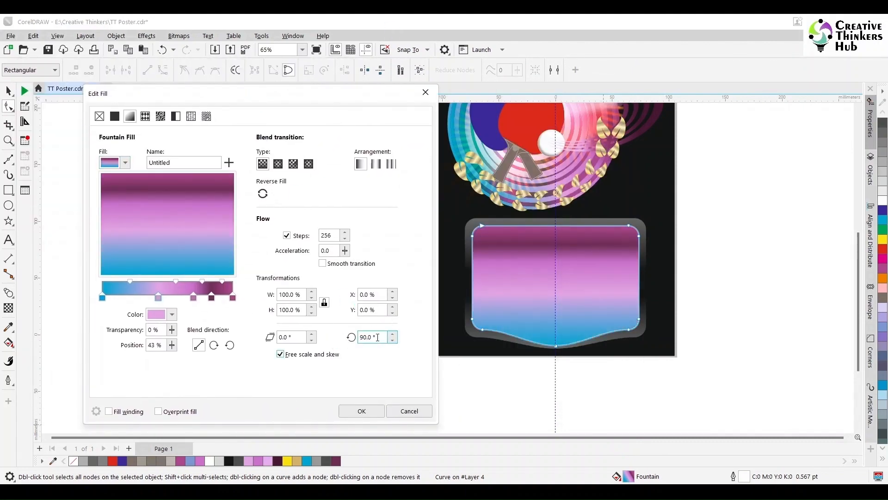
{"action": "type", "text": "-90"}
{"action": "key", "text": "Return"}
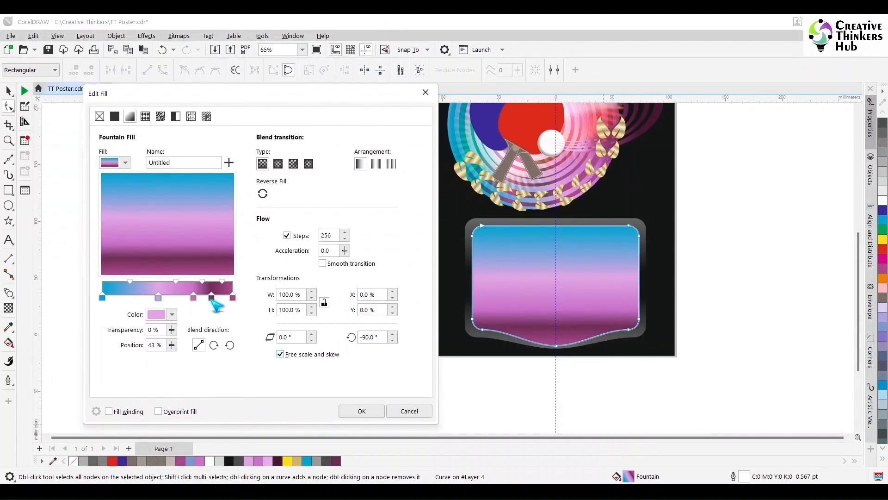
- Move the light pink stop of the panel gradient towards the cyan end and add a new stop at 50%
{"action": "left_click_drag", "start_coordinate": [158, 298], "coordinate": [136, 299]}
{"action": "double_click", "coordinate": [162, 294]}
{"action": "double_click", "coordinate": [156, 346]}
{"action": "type", "text": "0"}
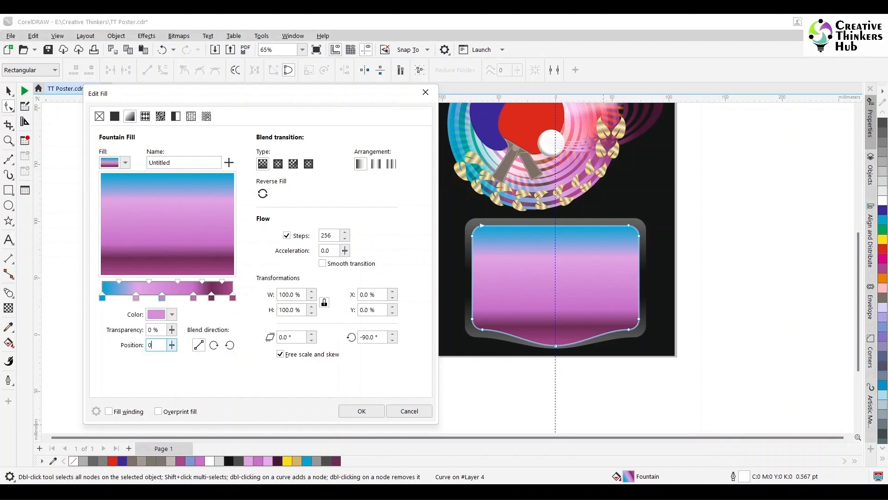
{"action": "key", "text": "Tab"}
- Set the panel gradient's centre stop to C 0, M 0, Y 0, K 100, apply the fill and remove the panel's outline
{"action": "left_click", "coordinate": [172, 315]}
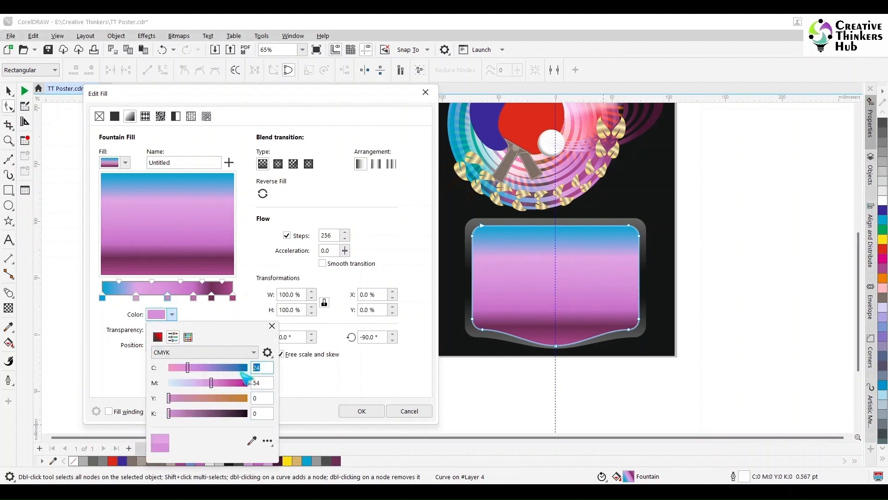
{"action": "type", "text": "0"}
{"action": "key", "text": "Tab"}
{"action": "type", "text": "0"}
{"action": "key", "text": "Tab"}
{"action": "type", "text": "0"}
{"action": "key", "text": "Tab"}
{"action": "type", "text": "100"}
{"action": "left_click", "coordinate": [272, 326]}
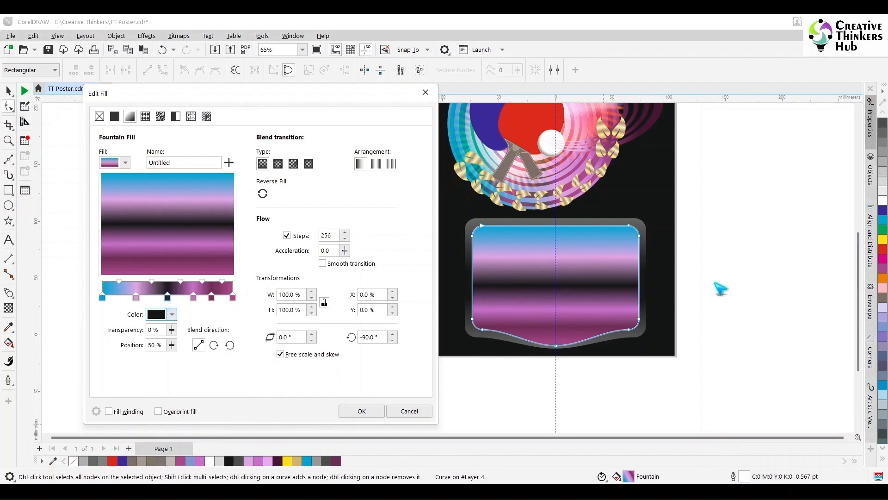
{"action": "left_click", "coordinate": [365, 410]}
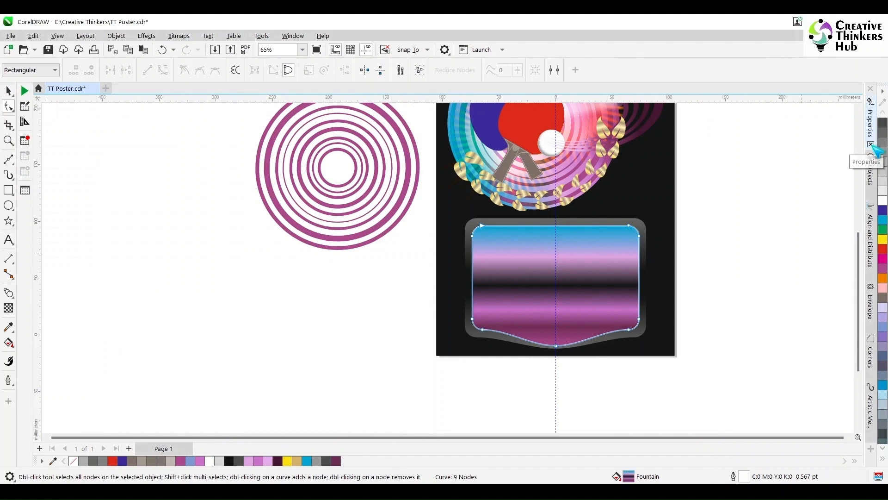
{"action": "key", "text": "space"}
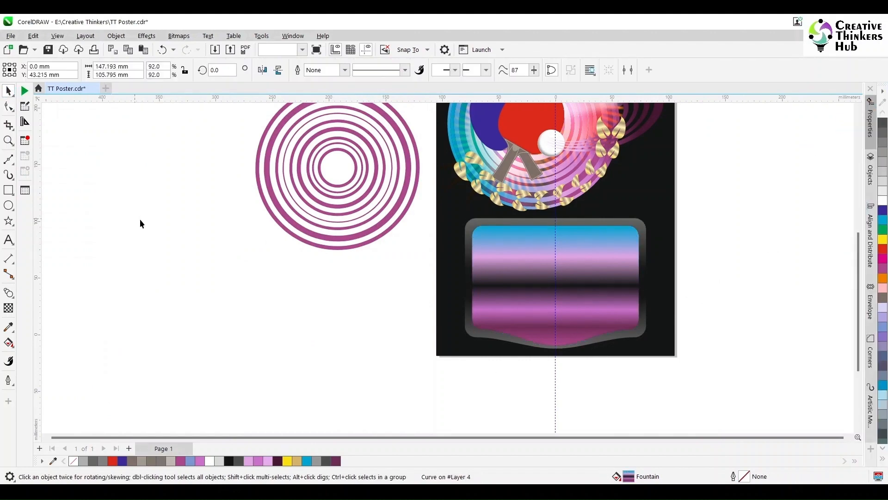
- Try moving the inner panel gradient's light pink stop to 40% and recolouring it to C 0, M 0, Y 0, K 100
{"action": "double_click", "coordinate": [629, 476]}
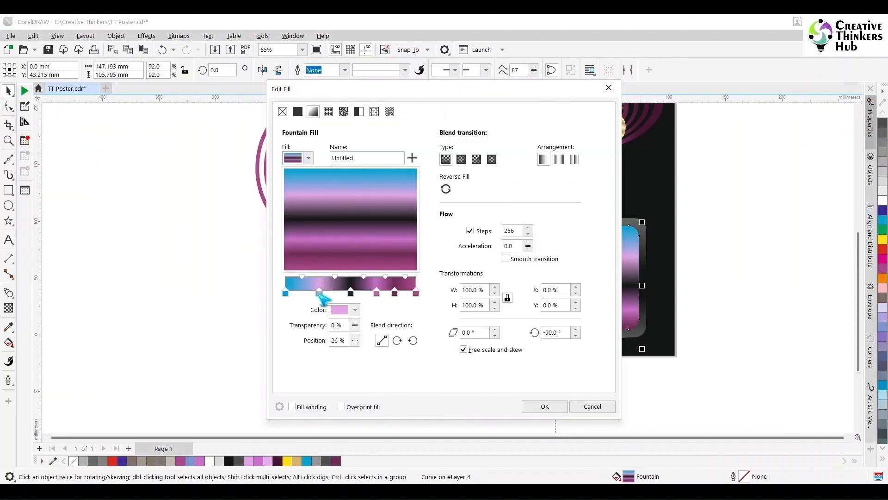
{"action": "left_click_drag", "start_coordinate": [320, 293], "coordinate": [336, 294]}
{"action": "left_click", "coordinate": [355, 310]}
{"action": "left_click_drag", "start_coordinate": [445, 363], "coordinate": [430, 363]}
{"action": "type", "text": "0"}
{"action": "key", "text": "Tab"}
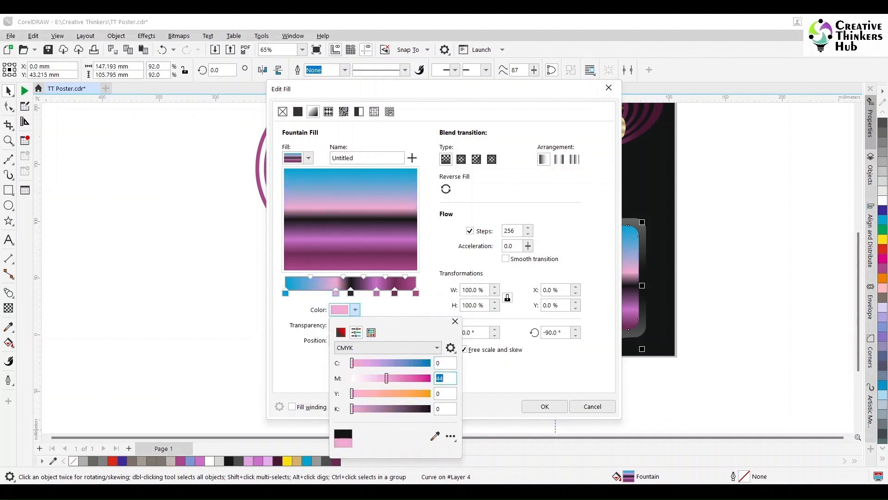
{"action": "type", "text": "0"}
{"action": "key", "text": "Tab"}
{"action": "key", "text": "Tab"}
{"action": "type", "text": "100"}
{"action": "key", "text": "Return"}
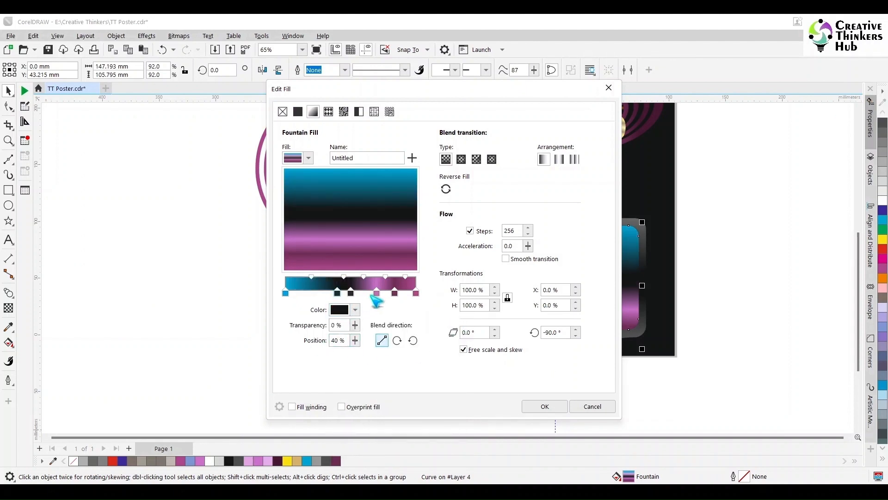
- Try moving the light purple stop towards the centre and setting it to C 0, M 0, Y 0, K 100, then undo the fill change
{"action": "left_click_drag", "start_coordinate": [376, 294], "coordinate": [364, 294]}
{"action": "left_click", "coordinate": [355, 310]}
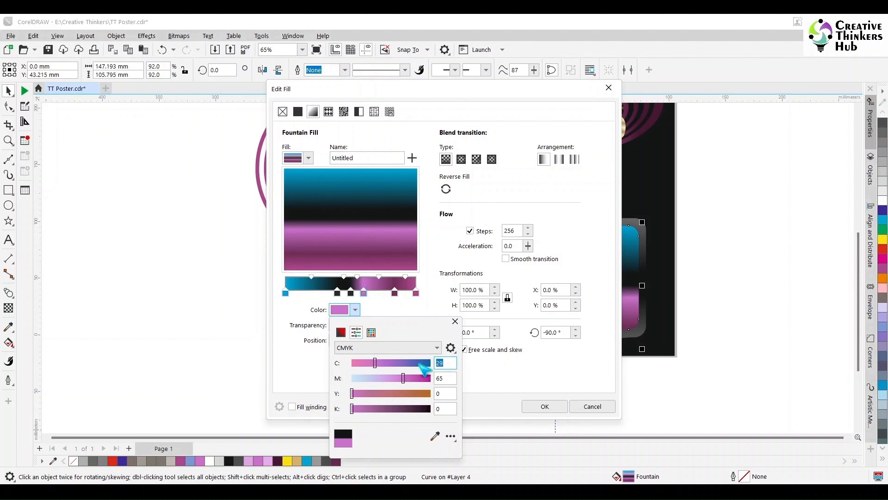
{"action": "type", "text": "0"}
{"action": "key", "text": "Tab"}
{"action": "type", "text": "0"}
{"action": "key", "text": "Tab"}
{"action": "key", "text": "Tab"}
{"action": "type", "text": "100"}
{"action": "key", "text": "Return"}
{"action": "key", "text": "Return"}
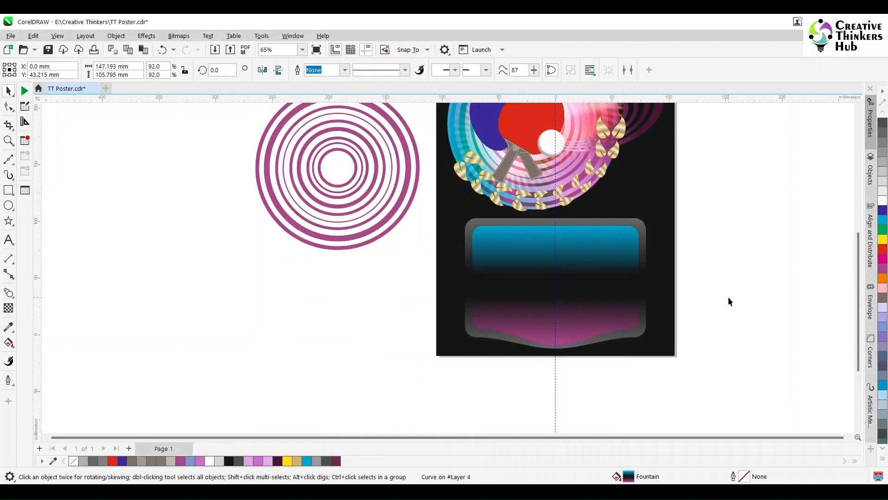
{"action": "scroll", "coordinate": [713, 268], "scroll_direction": "up", "scroll_amount": 2}
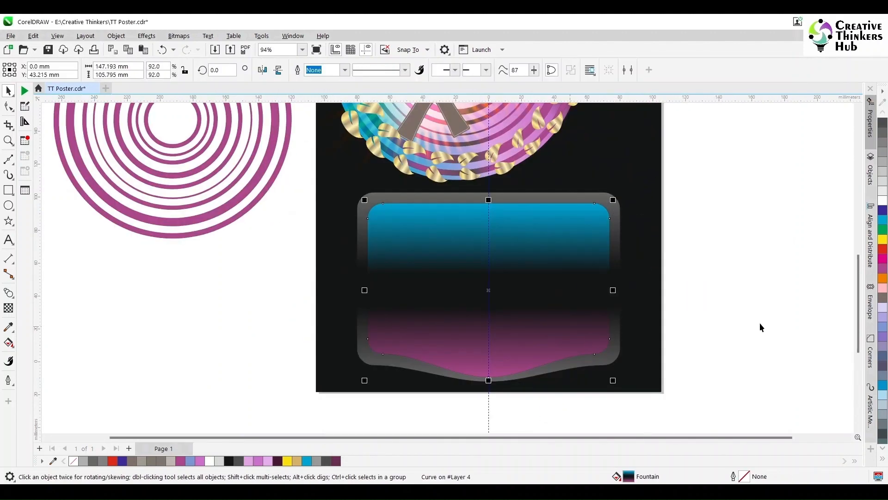
{"action": "key", "text": "ctrl+z"}
- Enlarge the inner panel to about 155 × 111 mm and nudge it down inside the frame
{"action": "left_click_drag", "start_coordinate": [614, 200], "coordinate": [620, 193]}
{"action": "key", "text": "Down"}
{"action": "key", "text": "Down"}
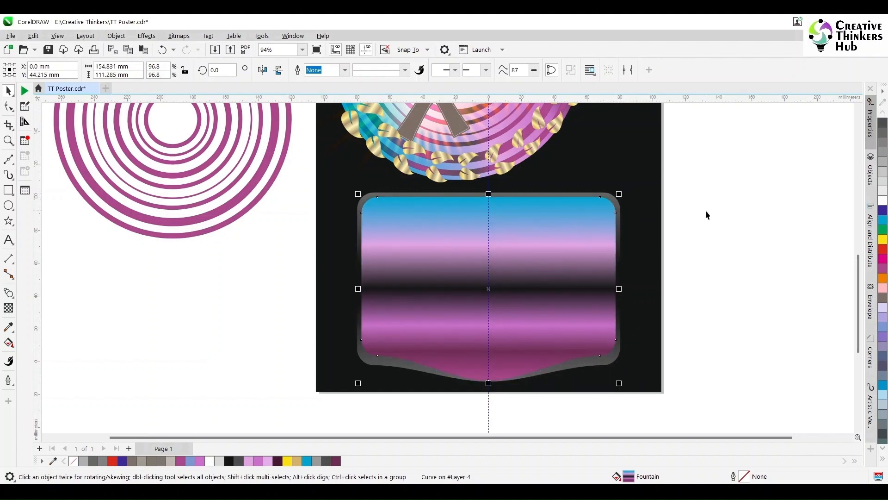
- Set the outer frame gradient's angle to -90° and its first stop to C 100, M 0, Y 0, K 50
{"action": "left_click", "coordinate": [616, 198], "text": "shift"}
{"action": "left_click", "coordinate": [584, 228]}
{"action": "left_click", "coordinate": [618, 200]}
{"action": "double_click", "coordinate": [629, 476]}
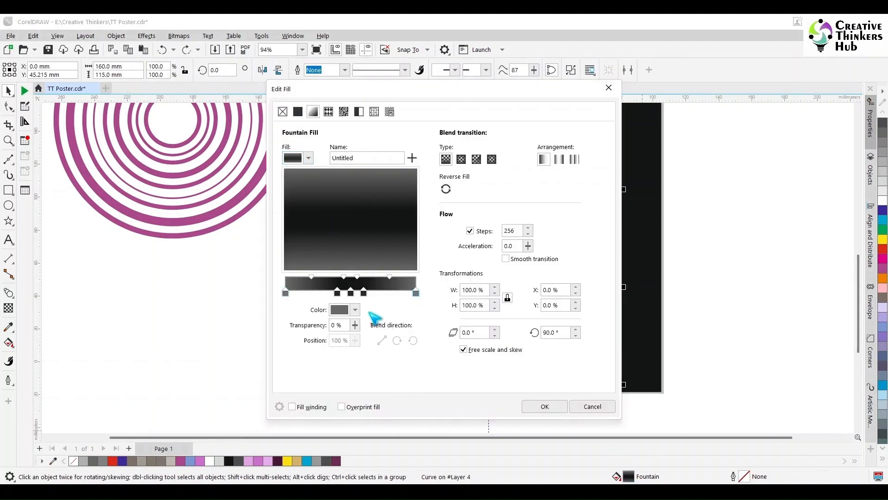
{"action": "left_click", "coordinate": [286, 294]}
{"action": "left_click", "coordinate": [355, 310]}
{"action": "double_click", "coordinate": [438, 363]}
{"action": "type", "text": "100"}
{"action": "key", "text": "Tab"}
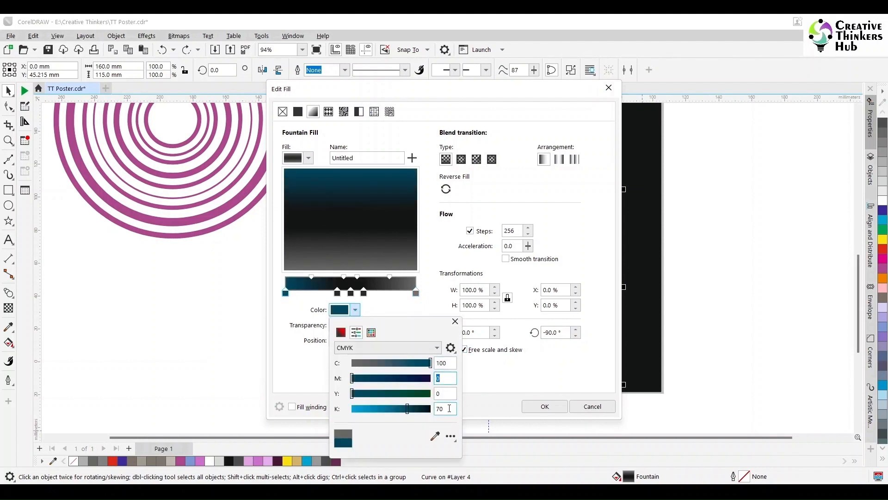
{"action": "double_click", "coordinate": [444, 408]}
{"action": "type", "text": "50"}
{"action": "left_click", "coordinate": [544, 406]}
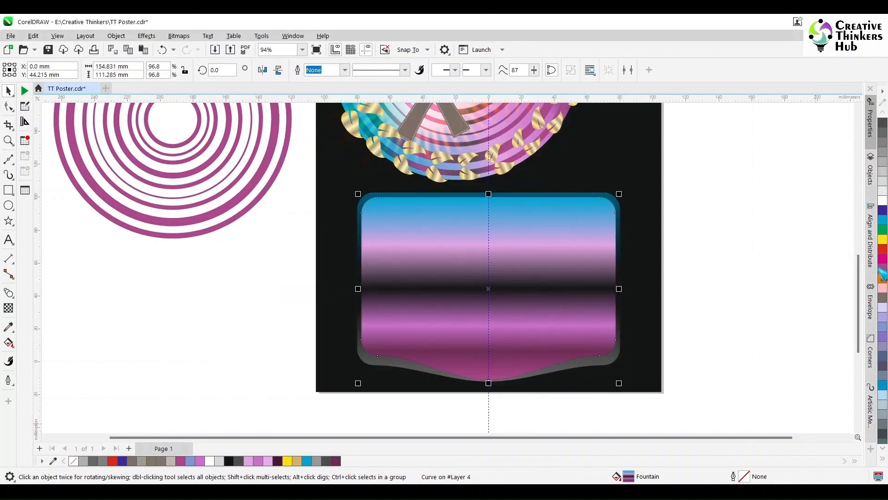
- Recolour the outer frame gradient's end stop with C 20 and M 80
{"action": "left_click", "coordinate": [619, 358]}
{"action": "key", "text": "F11"}
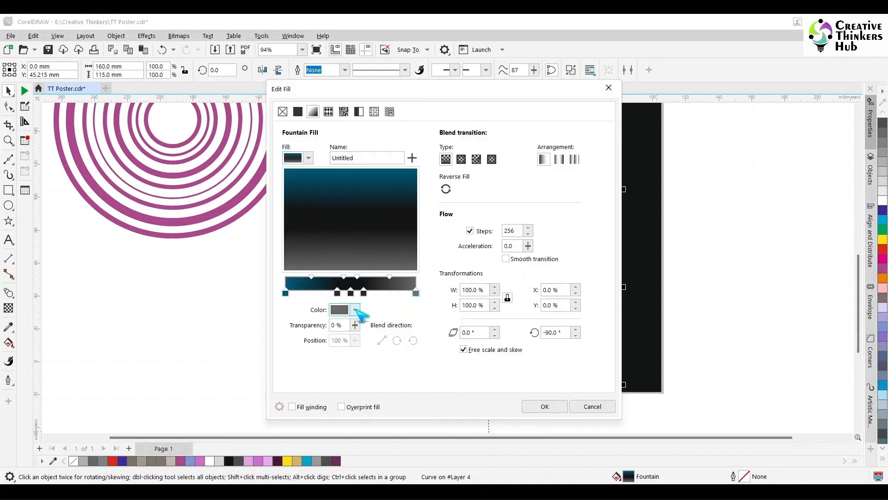
{"action": "left_click", "coordinate": [355, 310]}
{"action": "double_click", "coordinate": [438, 363]}
{"action": "type", "text": "20"}
{"action": "key", "text": "Tab"}
{"action": "type", "text": "80"}
{"action": "key", "text": "Tab"}
{"action": "key", "text": "Tab"}
{"action": "left_click", "coordinate": [547, 406]}
{"action": "left_click", "coordinate": [746, 248]}
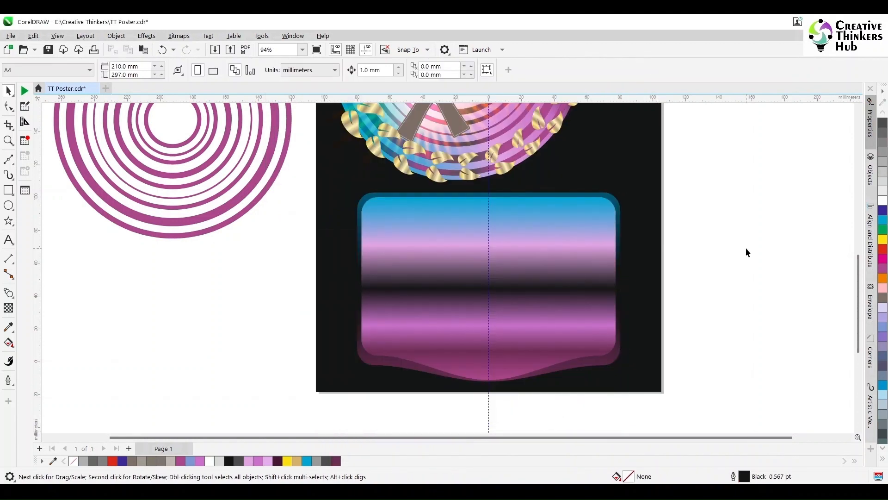
- Change the inner panel gradient's light pink stop to C 50, M 0, Y 0, K 0 and shift it towards the cyan end
{"action": "left_click", "coordinate": [574, 323]}
{"action": "key", "text": "F11"}
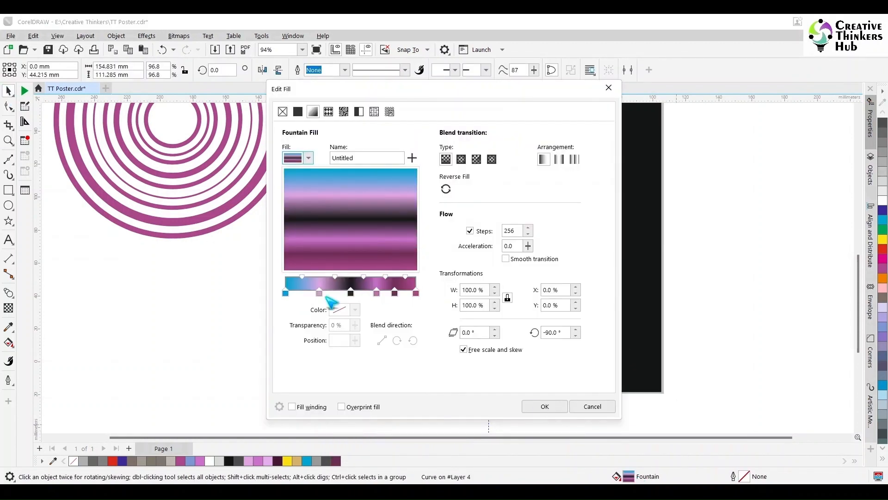
{"action": "left_click_drag", "start_coordinate": [319, 293], "coordinate": [309, 293]}
{"action": "left_click", "coordinate": [356, 310]}
{"action": "type", "text": "0"}
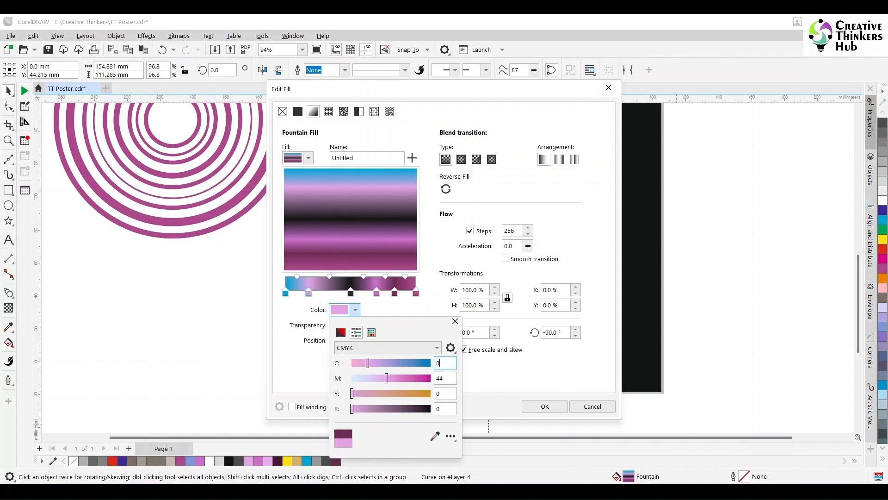
{"action": "type", "text": "50"}
{"action": "key", "text": "Tab"}
{"action": "type", "text": "0"}
{"action": "key", "text": "Tab"}
{"action": "left_click", "coordinate": [455, 321]}
{"action": "left_click_drag", "start_coordinate": [308, 293], "coordinate": [313, 294]}
- Remove the panel gradient's dark purple stop, shift the light purple stop towards the end and place the light blue stop at 25%
{"action": "left_click", "coordinate": [394, 293]}
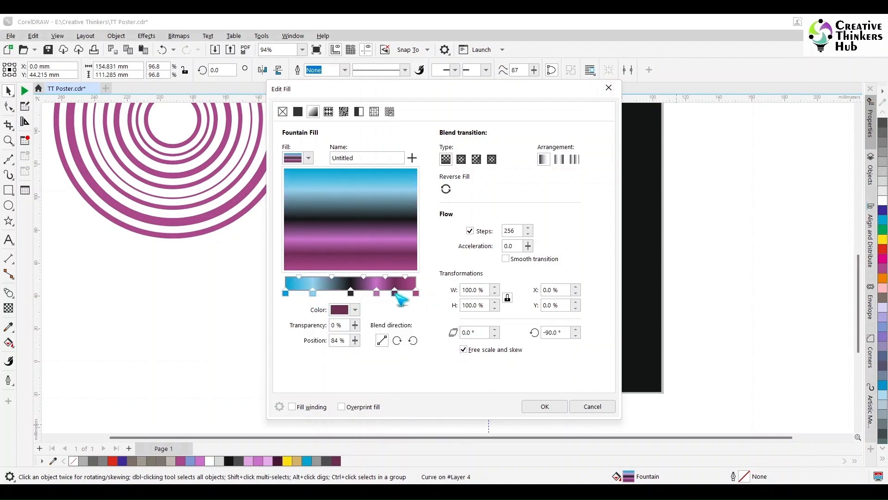
{"action": "double_click", "coordinate": [395, 293]}
{"action": "left_click_drag", "start_coordinate": [376, 293], "coordinate": [383, 293]}
{"action": "left_click", "coordinate": [338, 336]}
{"action": "type", "text": "2"}
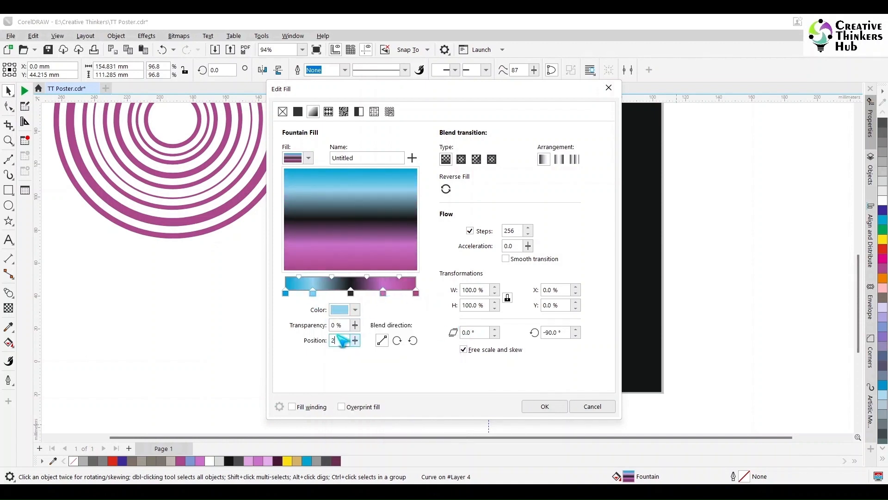
{"action": "type", "text": "5"}
{"action": "left_click", "coordinate": [542, 406]}
{"action": "scroll", "coordinate": [697, 318], "scroll_direction": "down", "scroll_amount": 1}
{"action": "scroll", "coordinate": [697, 318], "scroll_direction": "up", "scroll_amount": 1}
{"action": "left_click", "coordinate": [696, 318]}
- Draw a rectangle and fit it at about 70 × 22 mm against the upper edge of the panel's right half, starting at the centre guideline
{"action": "left_click", "coordinate": [9, 240]}
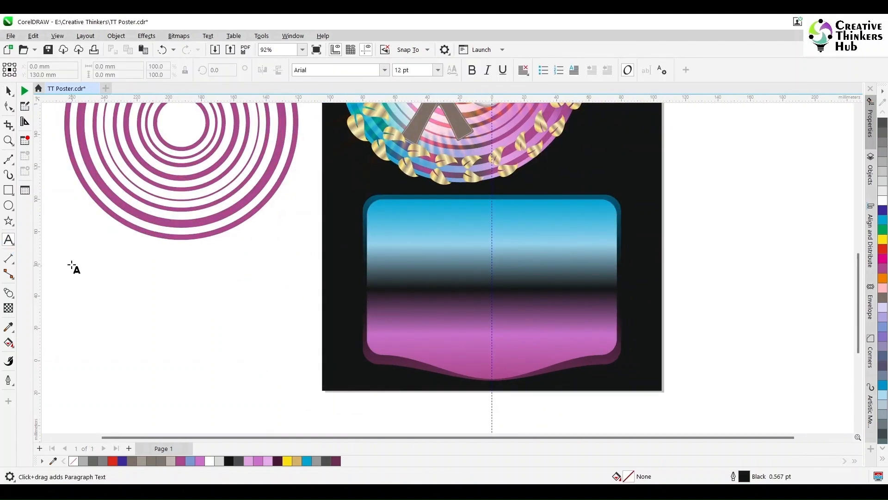
{"action": "key", "text": "F6"}
{"action": "left_click_drag", "start_coordinate": [128, 251], "coordinate": [249, 289]}
{"action": "key", "text": "space"}
{"action": "mouse_move", "coordinate": [194, 269]}
{"action": "left_mouse_down"}
{"action": "mouse_move", "coordinate": [514, 247]}
{"action": "mouse_move", "coordinate": [550, 218]}
{"action": "left_mouse_up"}
{"action": "left_click_drag", "start_coordinate": [482, 240], "coordinate": [489, 238]}
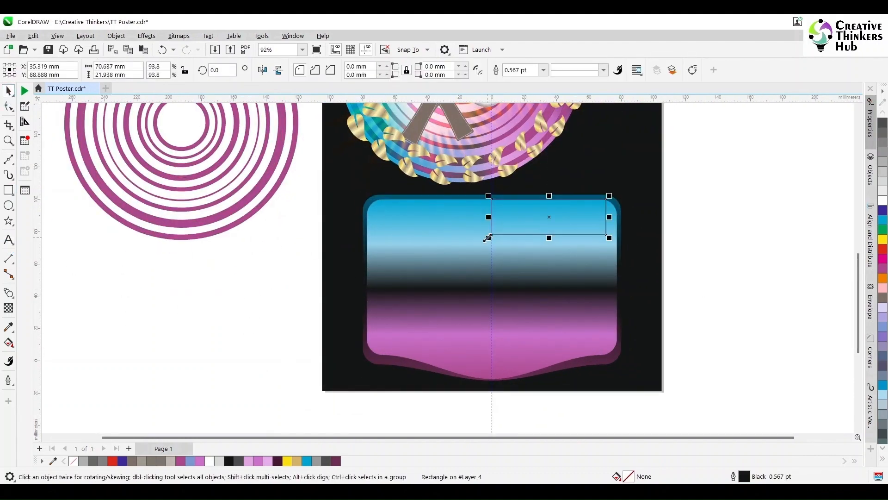
{"action": "left_click_drag", "start_coordinate": [609, 195], "coordinate": [608, 197]}
{"action": "left_click_drag", "start_coordinate": [487, 239], "coordinate": [489, 239]}
{"action": "left_click", "coordinate": [77, 228]}
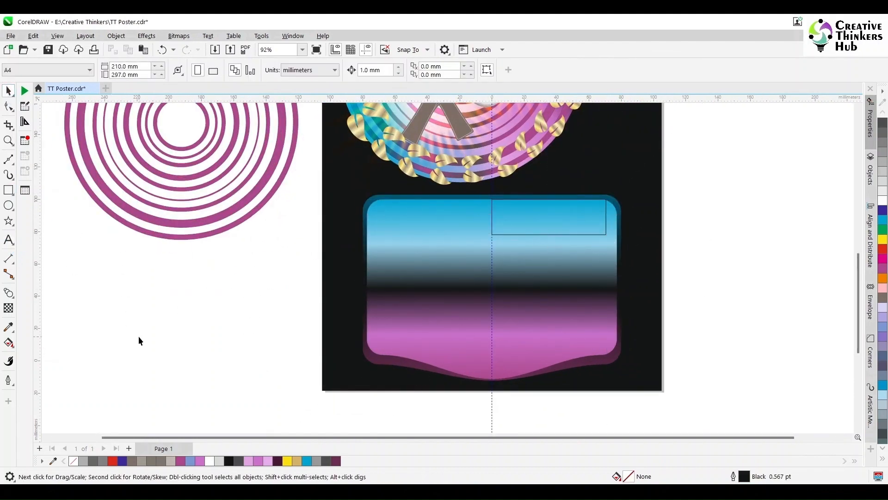
- Add the text "Event Details" beside the page and set its font to Aguafina Script
{"action": "key", "text": "F8"}
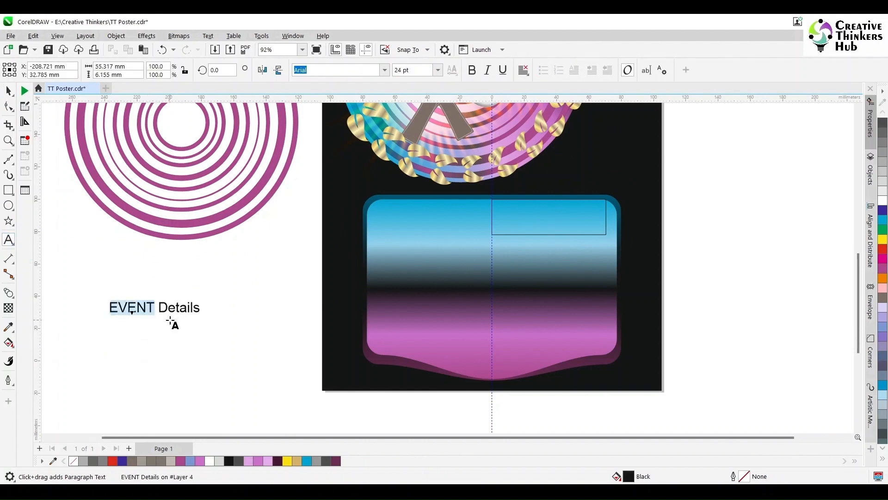
{"action": "type", "text": "Event"}
{"action": "key", "text": "ctrl+space"}
{"action": "left_click", "coordinate": [385, 70]}
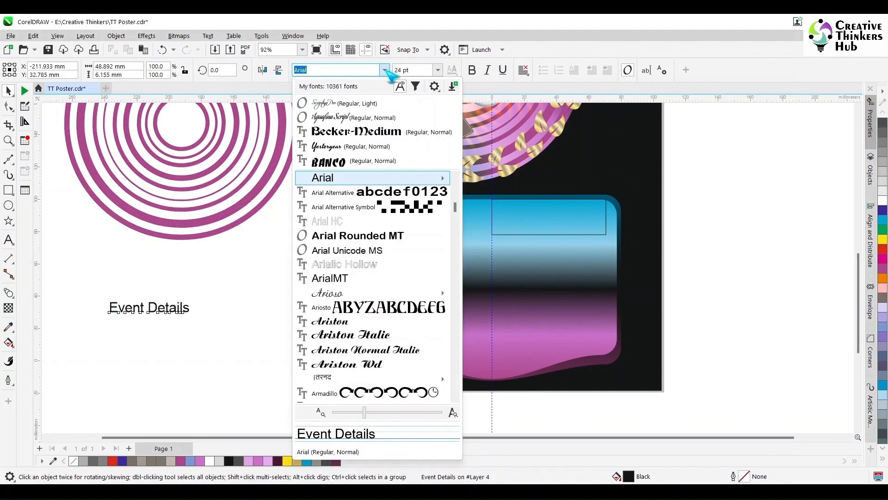
{"action": "left_click", "coordinate": [352, 118]}
- Enlarge the "Event Details" text to about 45 pt, widen the gap between its words and centre it on the small rectangle
{"action": "left_click_drag", "start_coordinate": [143, 311], "coordinate": [607, 204]}
{"action": "scroll", "coordinate": [636, 243], "scroll_direction": "up", "scroll_amount": 2}
{"action": "key", "text": "F8"}
{"action": "left_click", "coordinate": [455, 211]}
{"action": "key", "text": "ctrl+space"}
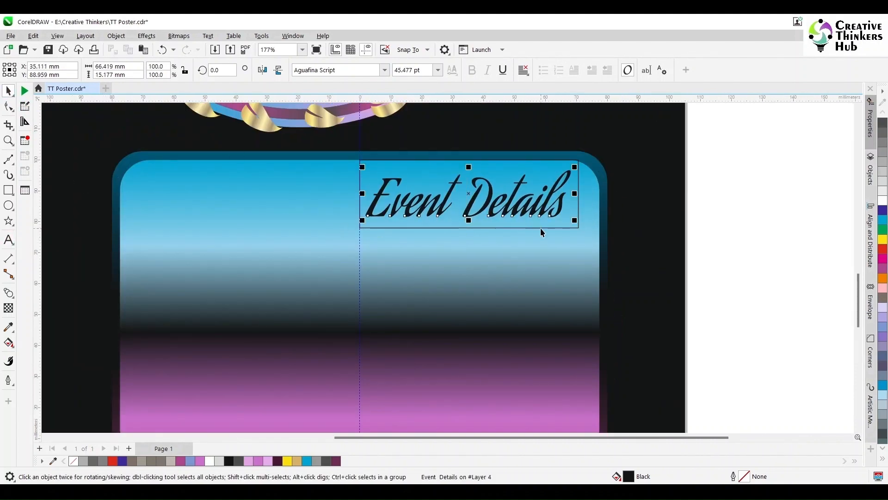
{"action": "left_click", "coordinate": [541, 228], "text": "shift"}
{"action": "key", "text": "c"}
{"action": "key", "text": "e"}
- Copy a garland leaf's gold gradient onto the rectangle behind the "Event Details" text and remove the rectangle's outline
{"action": "left_click", "coordinate": [727, 179]}
{"action": "left_click", "coordinate": [565, 160]}
{"action": "left_click", "coordinate": [316, 124], "text": "ctrl"}
{"action": "left_click_drag", "start_coordinate": [628, 476], "coordinate": [554, 223]}
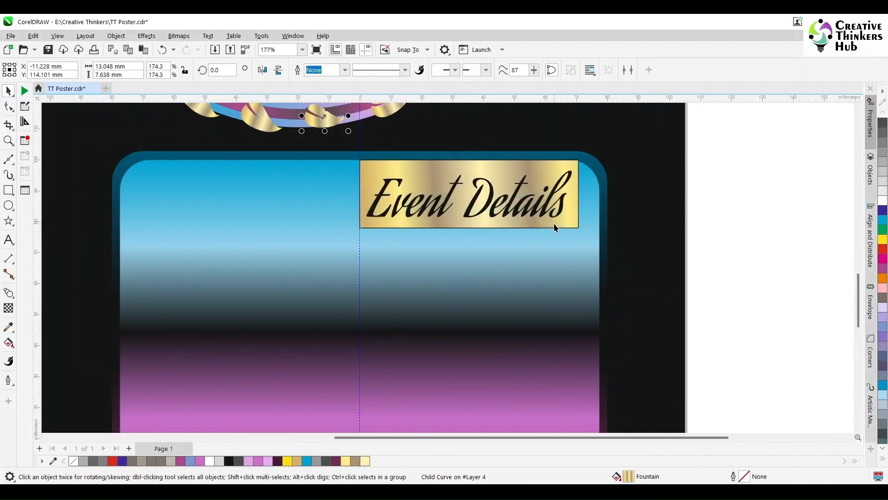
{"action": "left_click", "coordinate": [557, 222]}
{"action": "left_click", "coordinate": [883, 459]}
{"action": "left_click", "coordinate": [692, 212]}
{"action": "left_click", "coordinate": [883, 112]}
{"action": "right_click", "coordinate": [883, 122]}
{"action": "left_click", "coordinate": [883, 459]}
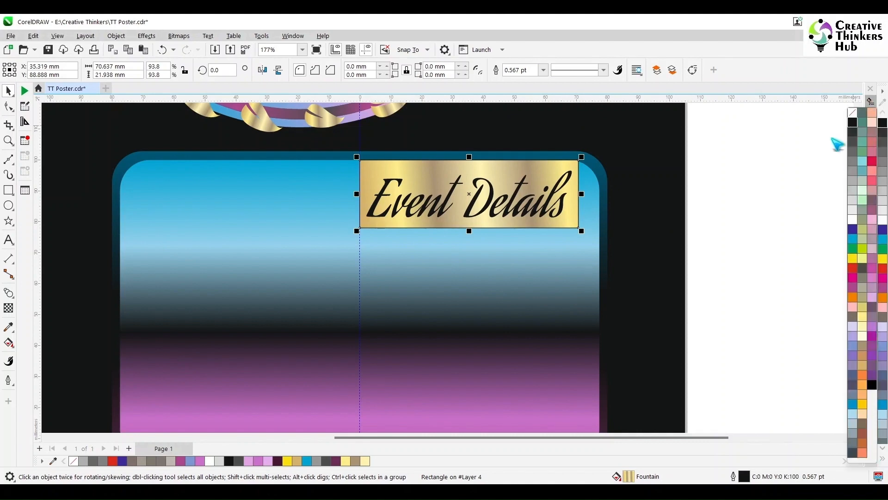
{"action": "right_click", "coordinate": [850, 112]}
- Scale the gold rectangle and its text together to about 67 × 21 mm along the panel's upper edge
{"action": "left_click_drag", "start_coordinate": [582, 157], "coordinate": [579, 157]}
{"action": "key", "text": "ctrl+z"}
{"action": "left_click", "coordinate": [757, 141]}
{"action": "left_click_drag", "start_coordinate": [757, 140], "coordinate": [358, 236]}
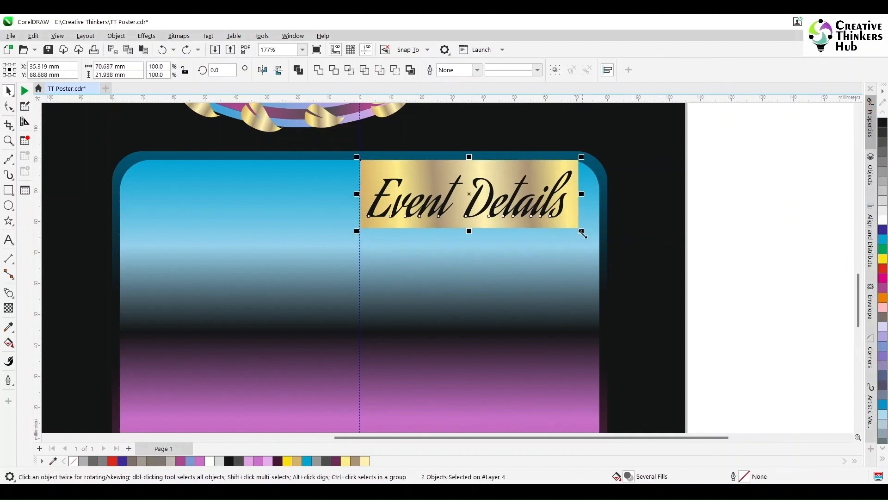
{"action": "left_click_drag", "start_coordinate": [582, 231], "coordinate": [576, 230]}
{"action": "left_click_drag", "start_coordinate": [573, 160], "coordinate": [570, 159]}
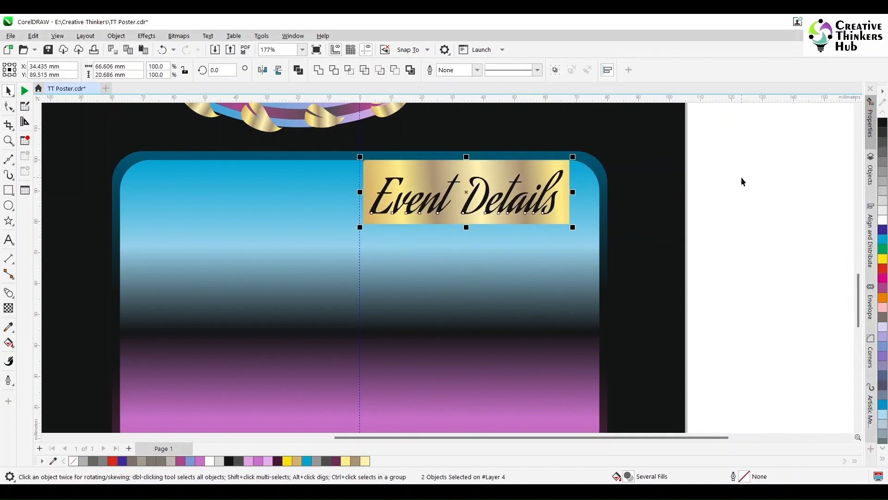
{"action": "left_click", "coordinate": [741, 177]}
- Draw a narrow vertical bar about 1.7 × 84 mm from below the label to the panel's lower edge and centre it horizontally on the panel
{"action": "scroll", "coordinate": [707, 246], "scroll_direction": "down", "scroll_amount": 5}
{"action": "scroll", "coordinate": [707, 245], "scroll_direction": "up", "scroll_amount": 1}
{"action": "left_click", "coordinate": [8, 191]}
{"action": "left_click_drag", "start_coordinate": [532, 241], "coordinate": [535, 374]}
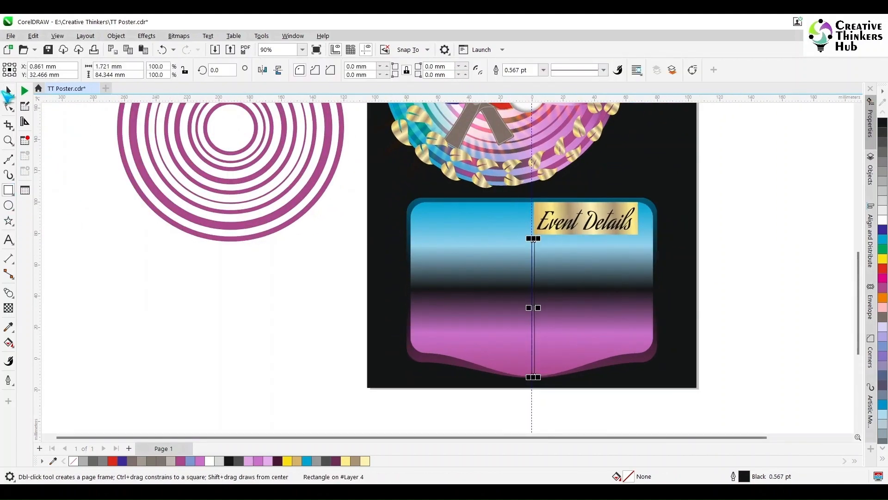
{"action": "key", "text": "space"}
{"action": "left_click", "coordinate": [587, 296], "text": "shift"}
{"action": "key", "text": "c"}
{"action": "left_click", "coordinate": [815, 259]}
- Copy the label's gold gradient fill onto the divider bar and delete the vertical centre guideline
{"action": "left_click", "coordinate": [602, 232]}
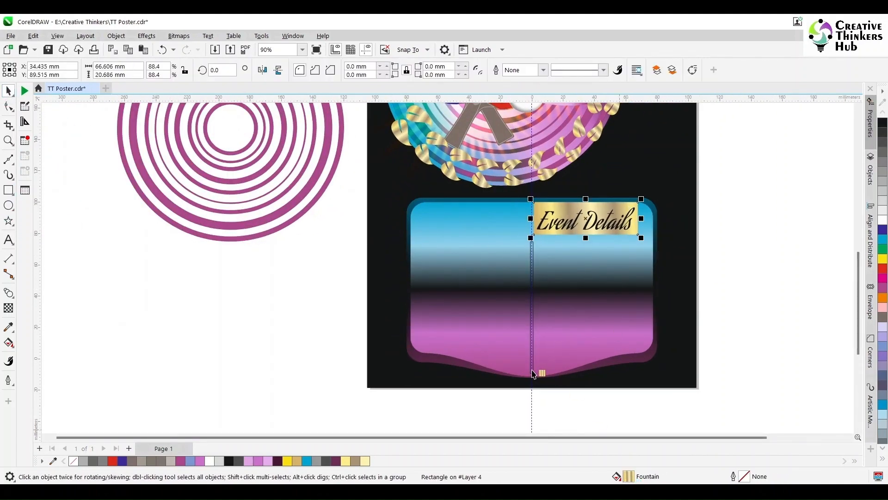
{"action": "left_click", "coordinate": [883, 458]}
{"action": "left_click", "coordinate": [741, 252]}
{"action": "left_click", "coordinate": [532, 276]}
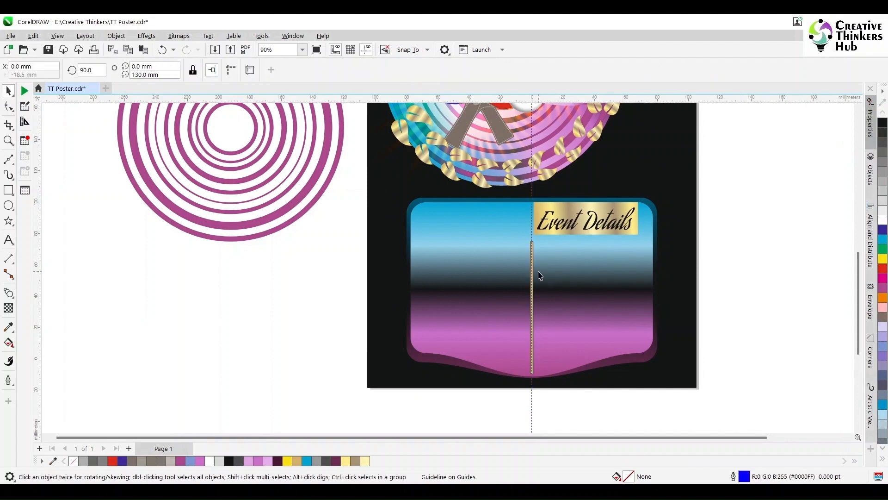
{"action": "key", "text": "Delete"}
- Remove the divider bar's outline and save the poster
{"action": "left_click", "coordinate": [532, 276]}
{"action": "left_click", "coordinate": [883, 458]}
{"action": "left_click", "coordinate": [753, 265]}
{"action": "key", "text": "ctrl+s"}
- Delete the spare magenta rings beside the page
{"action": "key", "text": "F4"}
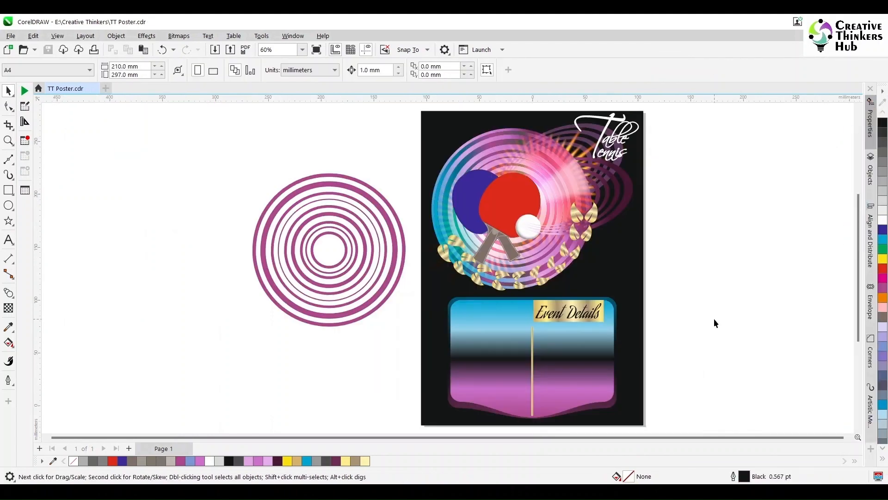
{"action": "left_click", "coordinate": [391, 292]}
{"action": "key", "text": "Delete"}
{"action": "key", "text": "F4"}
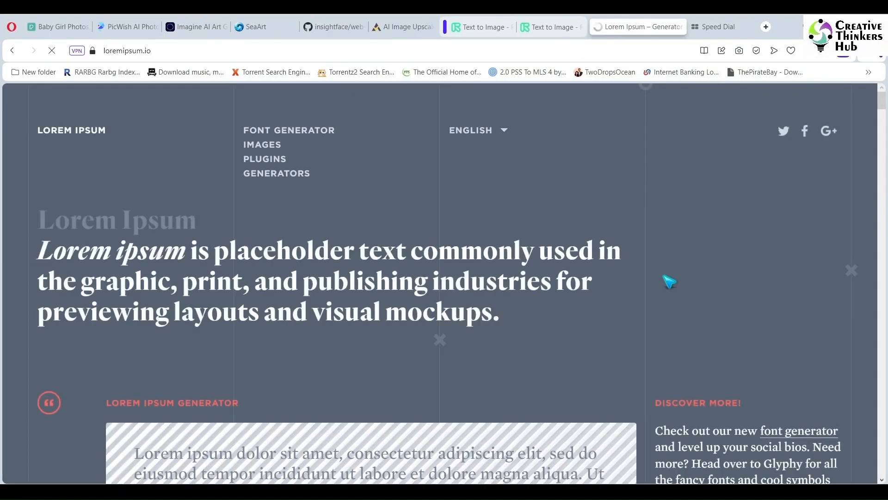
- Copy the placeholder paragraph from loremipsum.io in the browser and paste it into a text frame about 70 × 92.5 mm in the panel's left half
{"action": "scroll", "coordinate": [669, 278], "scroll_direction": "down", "scroll_amount": 5}
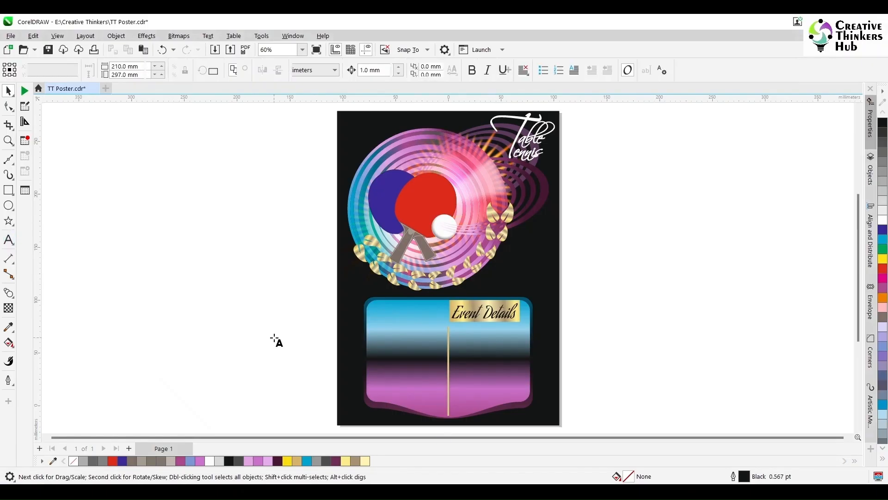
{"action": "left_click_drag", "start_coordinate": [371, 310], "coordinate": [447, 408]}
{"action": "key", "text": "ctrl+v"}
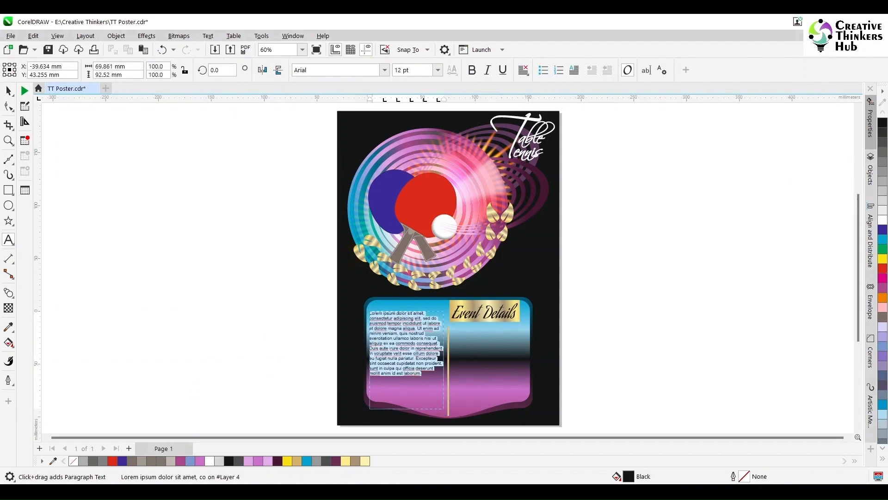
- Colour the Lorem ipsum paragraph yellow (C 0, M 0, Y 100, K 0) and set its alignment to Full Justify
{"action": "left_click", "coordinate": [882, 259]}
{"action": "left_click", "coordinate": [8, 140]}
{"action": "left_click", "coordinate": [408, 365]}
{"action": "left_click", "coordinate": [9, 91]}
{"action": "left_click", "coordinate": [523, 71]}
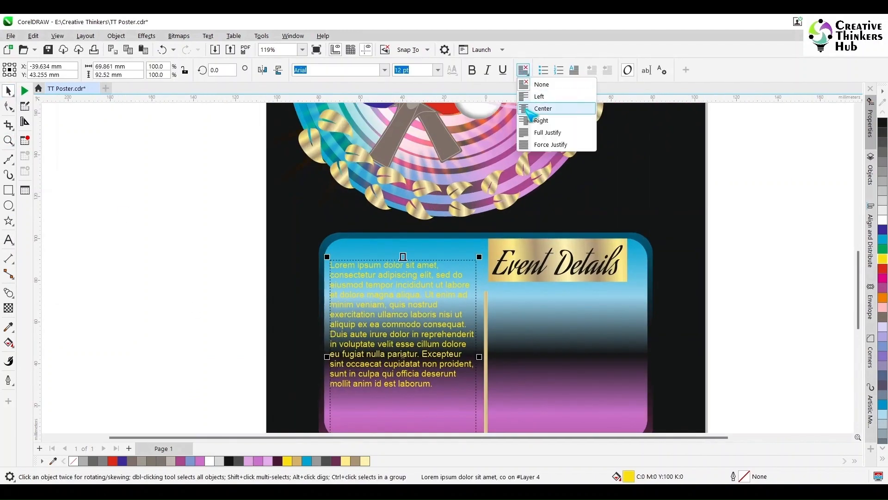
{"action": "left_click", "coordinate": [548, 133]}
{"action": "scroll", "coordinate": [441, 350], "scroll_direction": "down", "scroll_amount": 3}
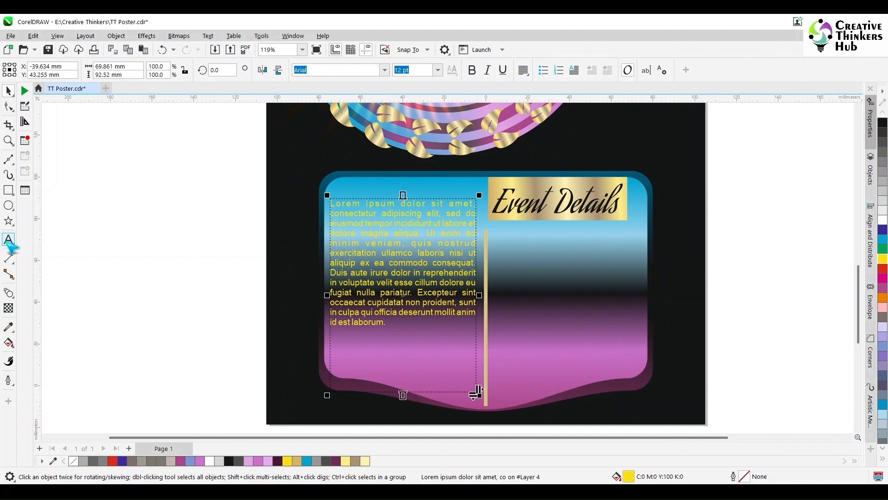
- Recolour the Lorem ipsum paragraph orange (C 0, M 60, Y 100, K 0) and set its font size to 14 pt
{"action": "left_click", "coordinate": [9, 240]}
{"action": "left_click", "coordinate": [882, 298]}
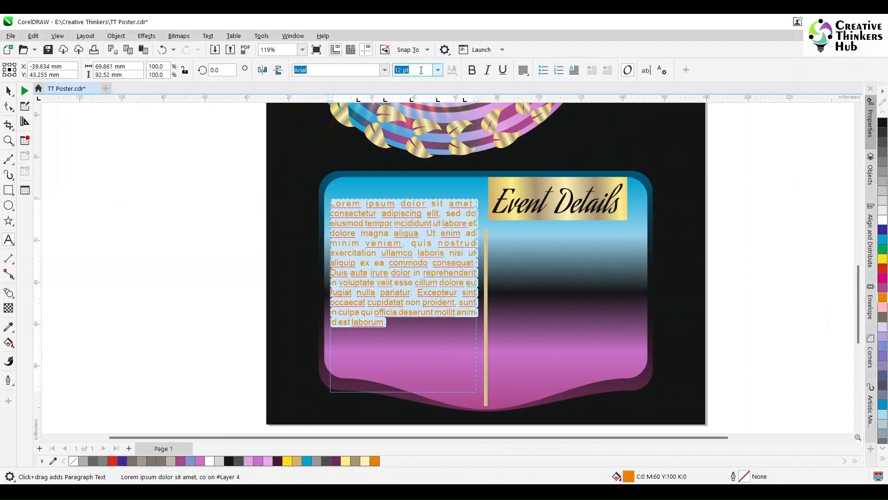
{"action": "left_click", "coordinate": [437, 71]}
{"action": "left_click", "coordinate": [407, 139]}
{"action": "left_click", "coordinate": [9, 90]}
{"action": "left_click", "coordinate": [146, 229]}
- Try colouring the Lorem ipsum paragraph black (C 0, M 0, Y 0, K 100)
{"action": "left_click", "coordinate": [387, 271]}
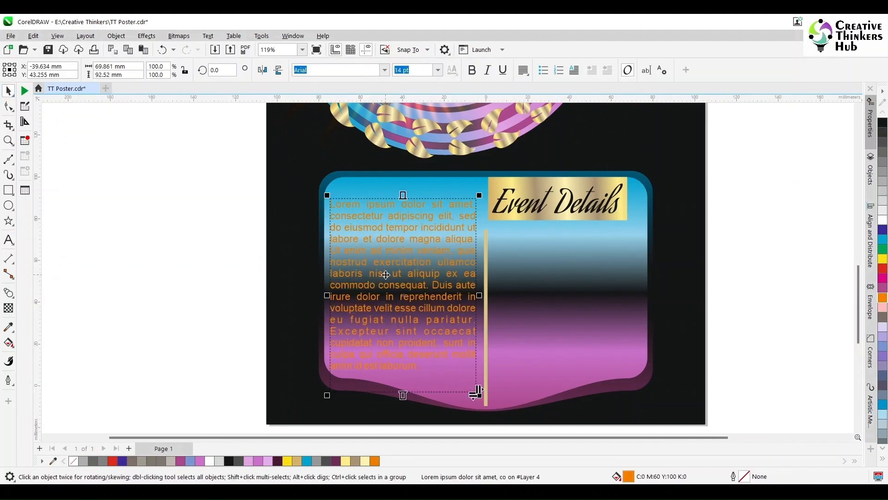
{"action": "left_click", "coordinate": [387, 271]}
{"action": "left_click", "coordinate": [882, 128]}
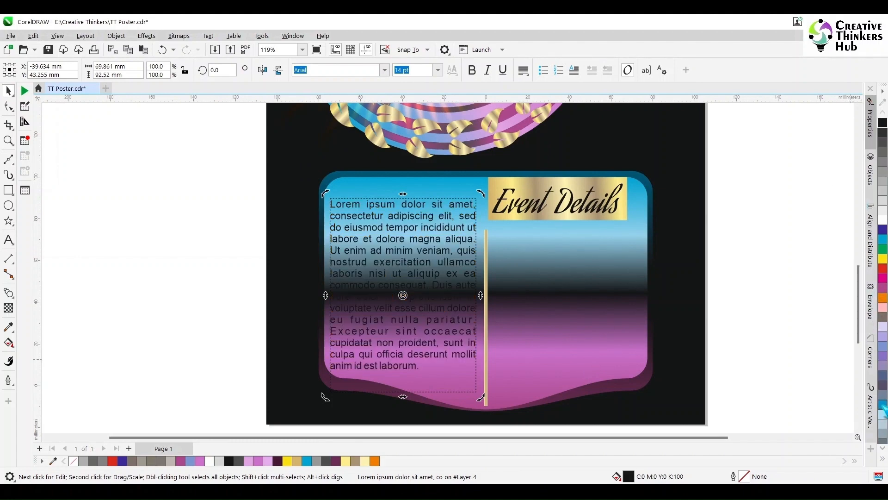
- Change the 75% stop of the inner panel's fountain fill to C 10, M 40, Y 0, K 10
{"action": "left_click", "coordinate": [522, 358]}
{"action": "double_click", "coordinate": [629, 477]}
{"action": "left_click", "coordinate": [384, 294]}
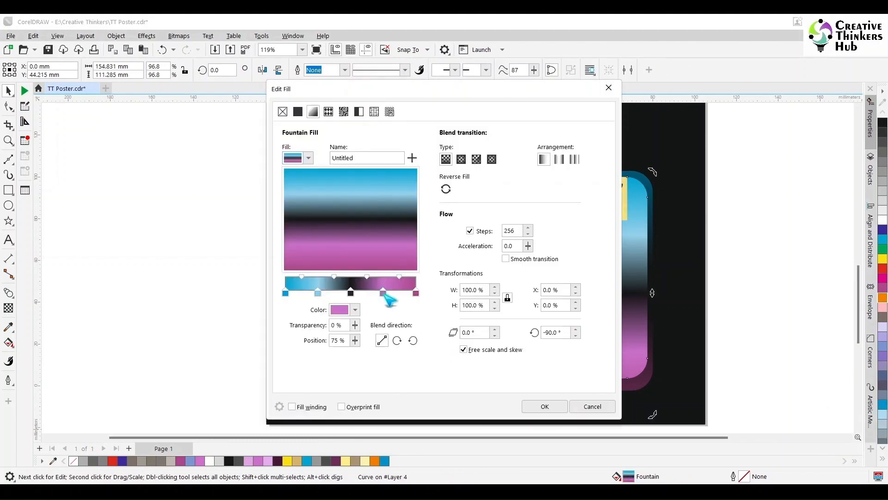
{"action": "left_click", "coordinate": [355, 310]}
{"action": "left_click", "coordinate": [467, 382]}
{"action": "left_click", "coordinate": [416, 294]}
{"action": "left_click", "coordinate": [355, 310]}
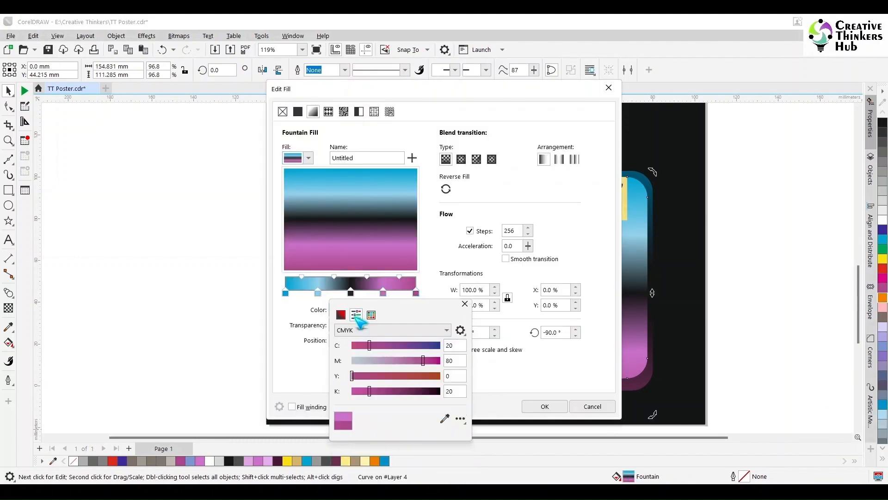
{"action": "left_click", "coordinate": [479, 408]}
{"action": "left_click", "coordinate": [384, 294]}
{"action": "left_click", "coordinate": [355, 310]}
{"action": "double_click", "coordinate": [446, 365]}
{"action": "type", "text": "10"}
{"action": "key", "text": "Tab"}
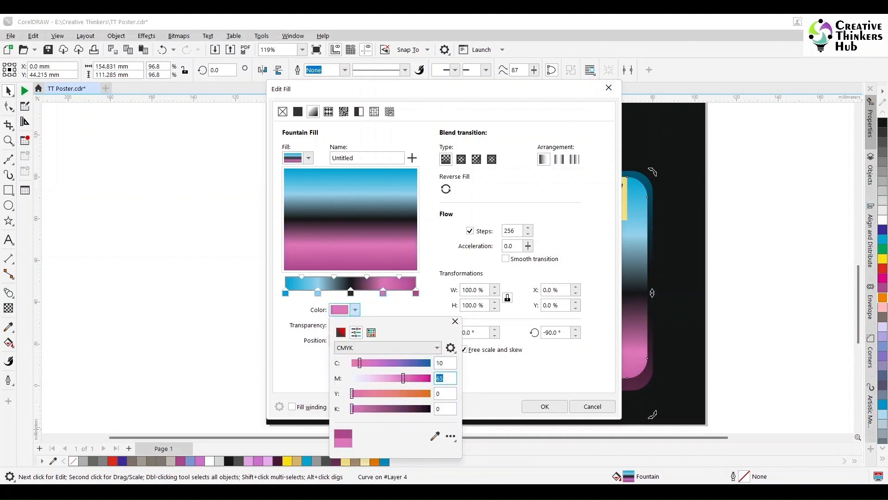
{"action": "type", "text": "40"}
{"action": "key", "text": "Tab"}
{"action": "key", "text": "Tab"}
{"action": "type", "text": "10"}
{"action": "key", "text": "Tab"}
{"action": "left_click", "coordinate": [456, 322]}
{"action": "left_click", "coordinate": [531, 408]}
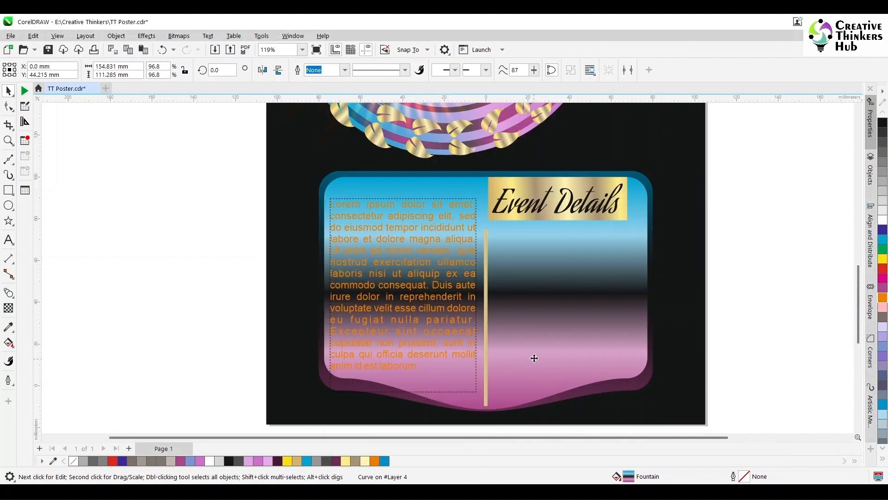
- Preview the whole poster full screen
{"action": "key", "text": "shift+F4"}
{"action": "key", "text": "F9"}
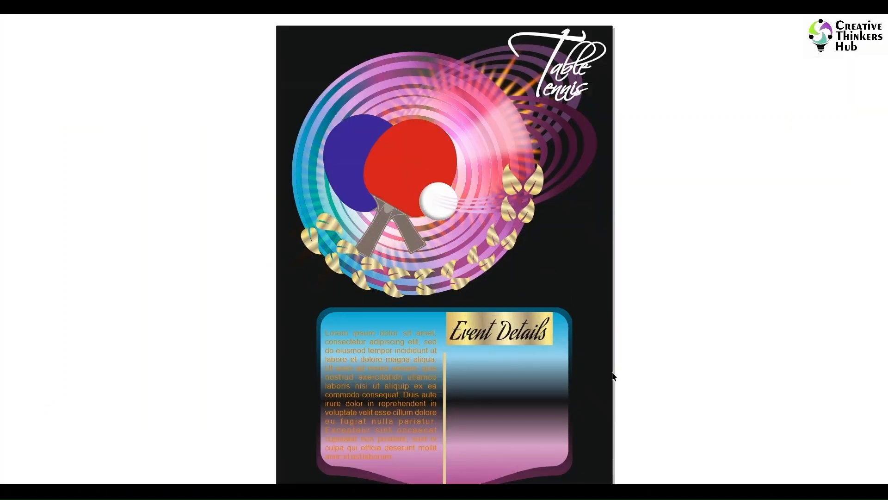
{"action": "key", "text": "F9"}
- Darken the Lorem ipsum paragraph's fill to C 0, M 60, Y 100, K 50
{"action": "left_click", "coordinate": [481, 384]}
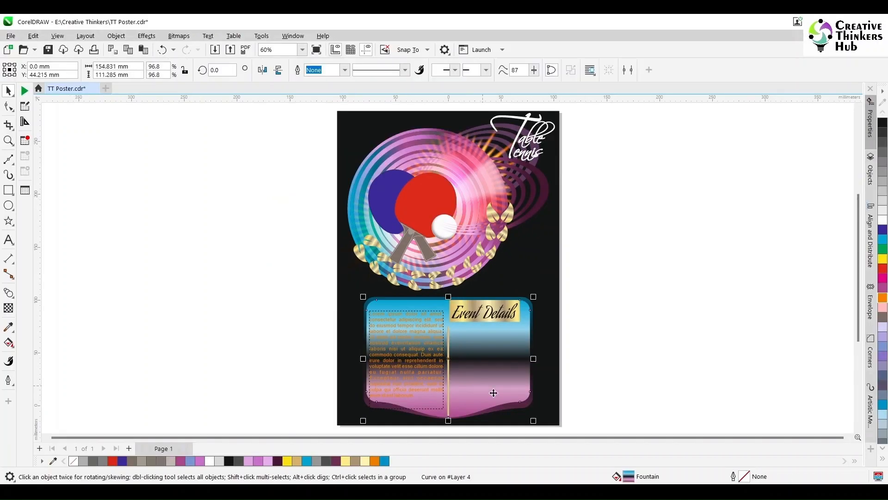
{"action": "key", "text": "F11"}
{"action": "left_click", "coordinate": [423, 337]}
{"action": "key", "text": "F11"}
{"action": "left_click", "coordinate": [310, 149]}
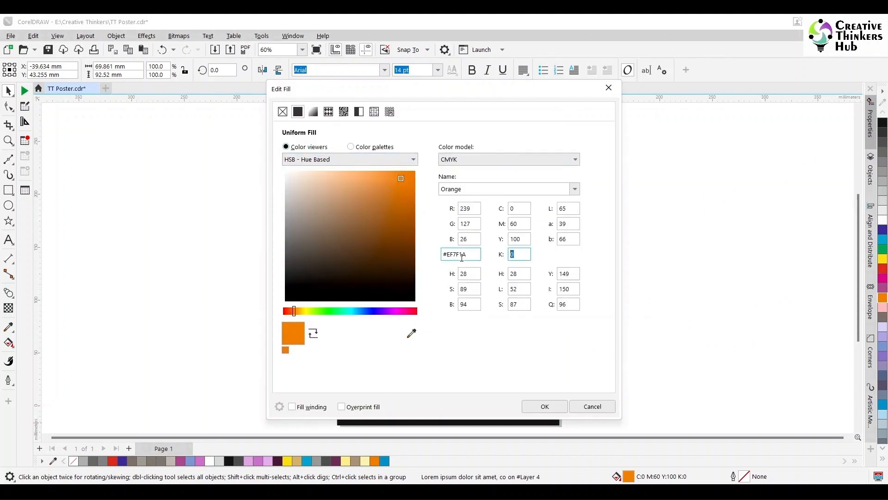
{"action": "key", "text": "Tab"}
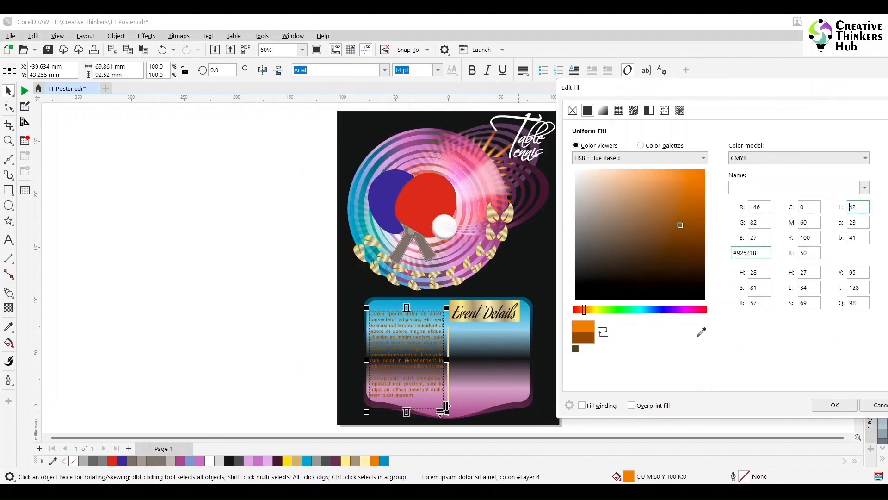
{"action": "left_click", "coordinate": [835, 405]}
- Apply a uniform transparency to the inner gradient panel, trying 80 and settling on 30
{"action": "scroll", "coordinate": [430, 369], "scroll_direction": "up", "scroll_amount": 4}
{"action": "left_click_drag", "start_coordinate": [859, 320], "coordinate": [859, 343]}
{"action": "left_click", "coordinate": [756, 325]}
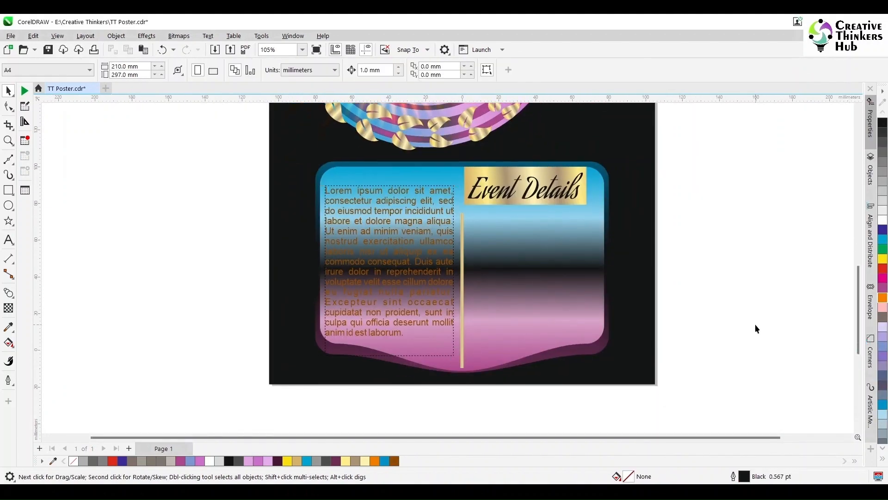
{"action": "left_click", "coordinate": [562, 288]}
{"action": "left_click", "coordinate": [9, 308]}
{"action": "left_click", "coordinate": [25, 70]}
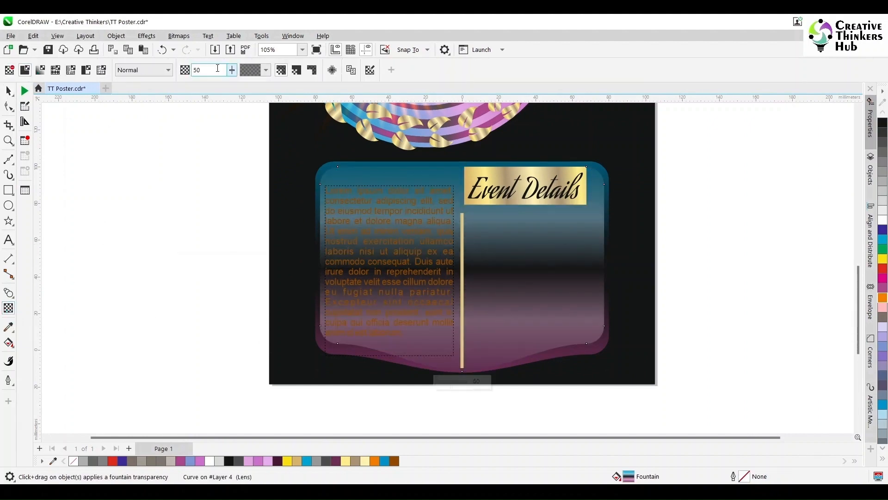
{"action": "type", "text": "80"}
{"action": "key", "text": "Return"}
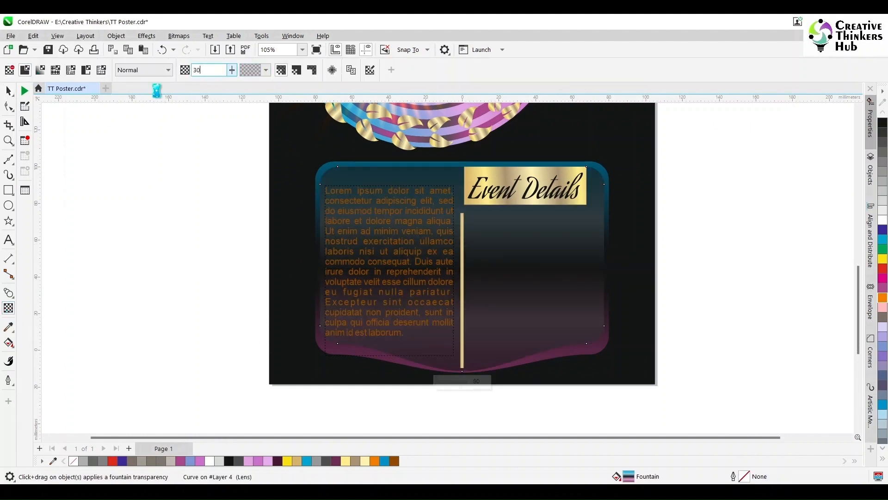
{"action": "key", "text": "space"}
- Set the black component of the Lorem ipsum paragraph's fill to 0, giving C 0, M 60, Y 100, K 0
{"action": "left_click", "coordinate": [406, 232]}
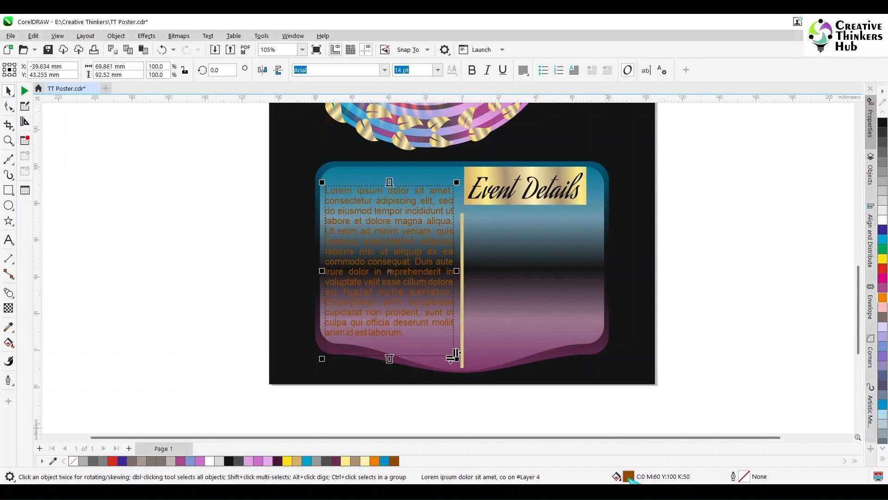
{"action": "double_click", "coordinate": [628, 477]}
{"action": "left_click_drag", "start_coordinate": [523, 254], "coordinate": [473, 255]}
{"action": "type", "text": "0"}
{"action": "key", "text": "Return"}
{"action": "left_click", "coordinate": [687, 256]}
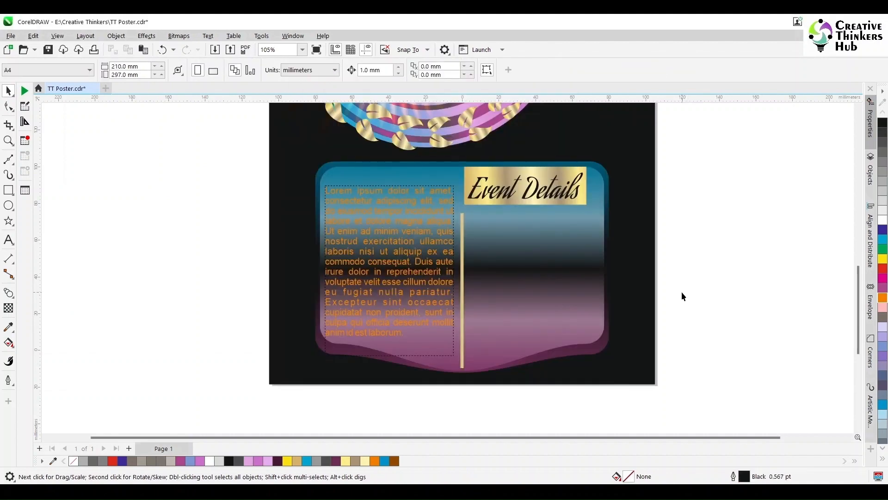
- Duplicate the Lorem ipsum paragraph into the panel's right half and group the two paragraphs
{"action": "left_click", "coordinate": [385, 240]}
{"action": "left_click_drag", "start_coordinate": [415, 274], "coordinate": [559, 277]}
{"action": "right_click", "coordinate": [559, 276]}
{"action": "left_click", "coordinate": [374, 260], "text": "shift"}
{"action": "key", "text": "ctrl+g"}
{"action": "left_click", "coordinate": [403, 174], "text": "shift"}
{"action": "left_click", "coordinate": [651, 220]}
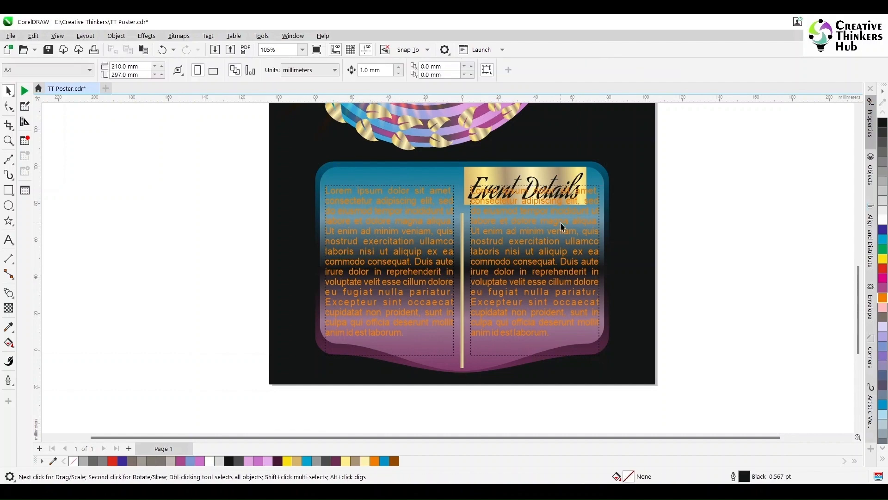
- Ungroup the two paragraphs and shorten the right text frame from its upper edge to about 77.6 mm high, below the Event Details label
{"action": "left_click", "coordinate": [561, 229]}
{"action": "key", "text": "ctrl+u"}
{"action": "left_click", "coordinate": [576, 252]}
{"action": "left_click_drag", "start_coordinate": [539, 183], "coordinate": [539, 214]}
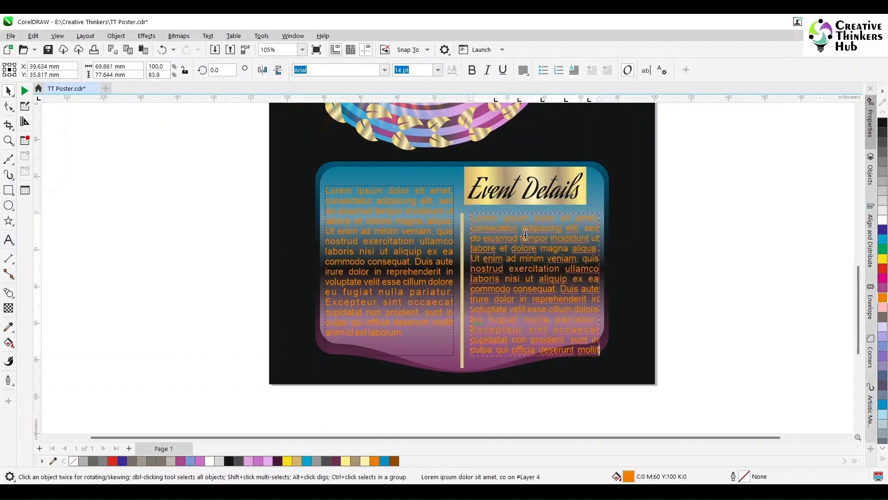
- Insert the heading "Player rules:" on its own line above the right paragraph, bold, underlined and blue (C 100, M 100, Y 0, K 0)
{"action": "key", "text": "F8"}
{"action": "type", "text": "Team F"}
{"action": "key", "text": "BackSpace"}
{"action": "key", "text": "BackSpace"}
{"action": "key", "text": "BackSpace"}
{"action": "key", "text": "BackSpace"}
{"action": "key", "text": "BackSpace"}
{"action": "key", "text": "BackSpace"}
{"action": "type", "text": "Player"}
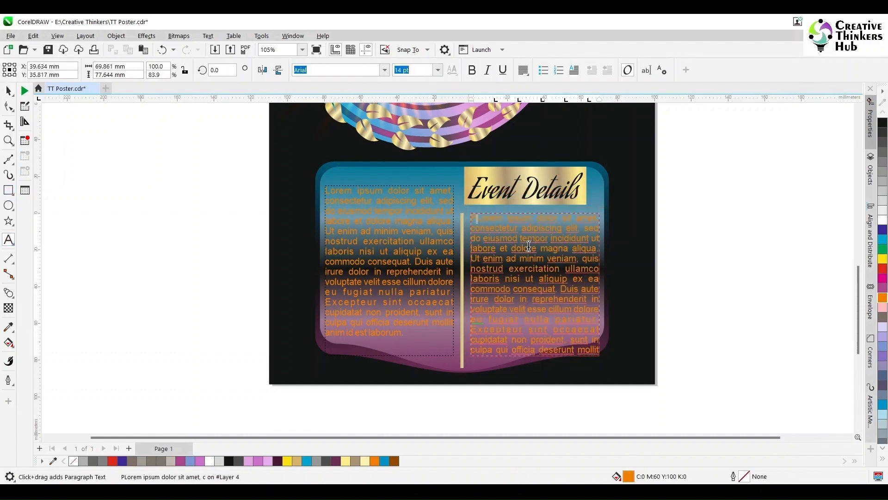
{"action": "type", "text": " rules:"}
{"action": "key", "text": "Return"}
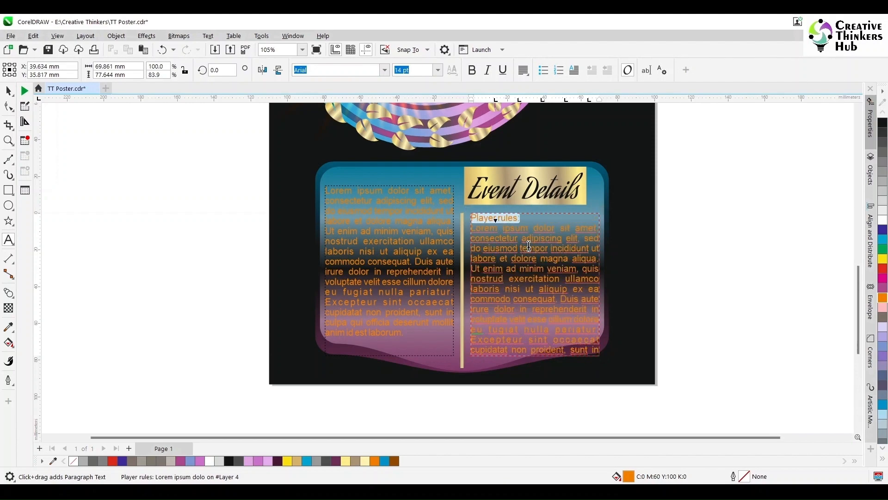
{"action": "key", "text": "ctrl+b"}
{"action": "left_click", "coordinate": [884, 230]}
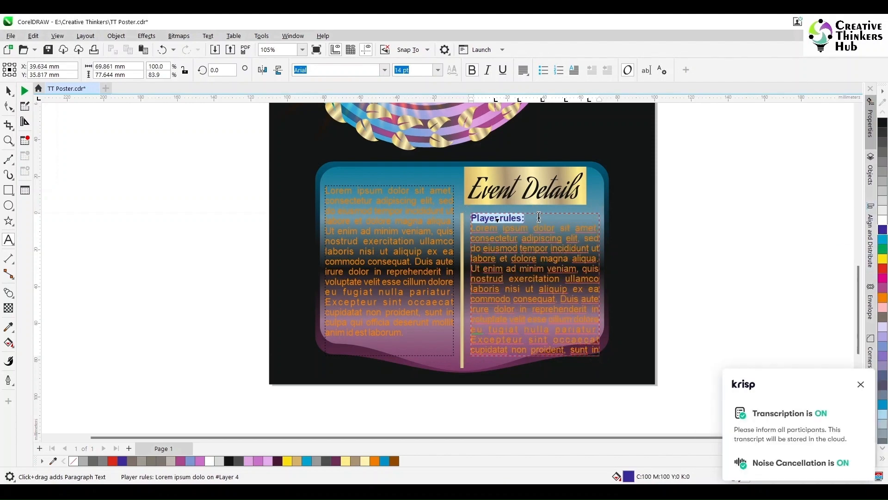
- Delete the sentence from "Ut enim ad minim veniam" to "commodo consequat." in the right paragraph
{"action": "left_click", "coordinate": [471, 269]}
{"action": "key", "text": "shift+Down"}
{"action": "key", "text": "shift+Down"}
{"action": "key", "text": "shift+Down"}
{"action": "key", "text": "shift+Down"}
{"action": "key", "text": "shift+Left"}
{"action": "key", "text": "shift+Left"}
{"action": "key", "text": "shift+Left"}
{"action": "key", "text": "shift+Left"}
{"action": "key", "text": "shift+Left"}
{"action": "key", "text": "shift+Left"}
{"action": "key", "text": "shift+Left"}
{"action": "key", "text": "shift+Left"}
{"action": "key", "text": "shift+Left"}
{"action": "key", "text": "shift+Left"}
{"action": "key", "text": "shift+Left"}
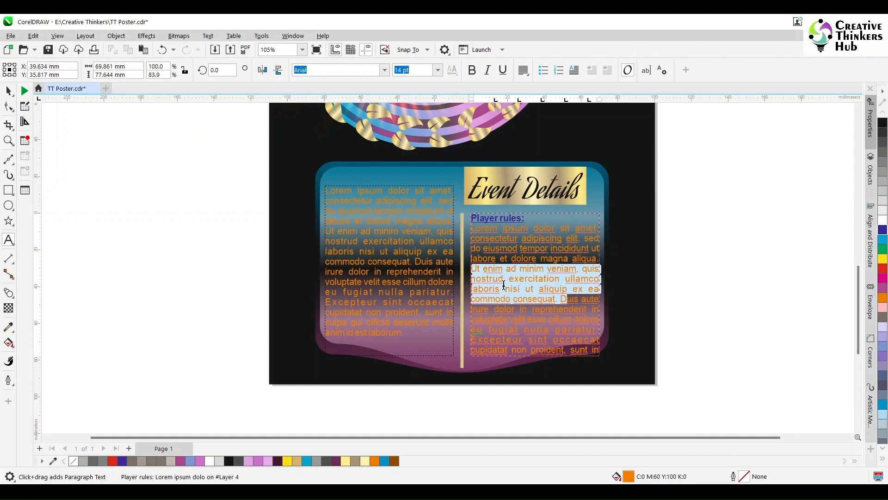
{"action": "key", "text": "BackSpace"}
- Add a blank line and the heading "Venue Address:" before the "Duis aute irure" text
{"action": "key", "text": "Return"}
{"action": "key", "text": "Return"}
{"action": "type", "text": "VENU"}
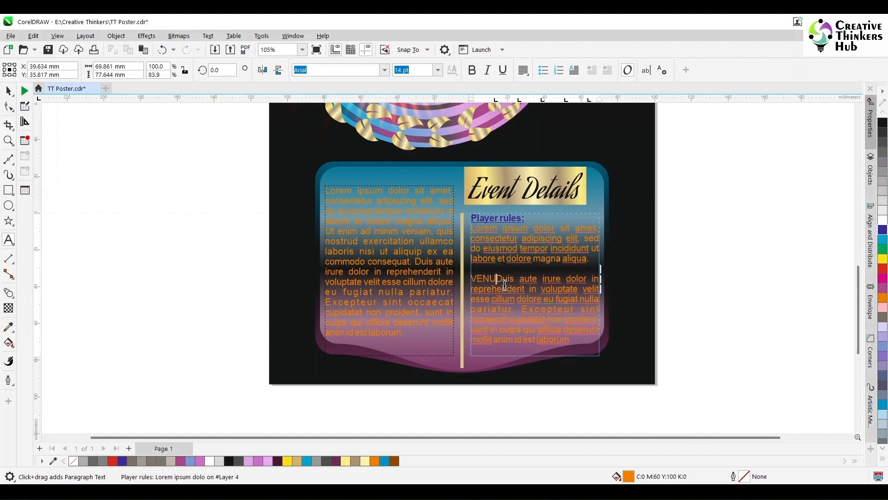
{"action": "type", "text": "e Address:"}
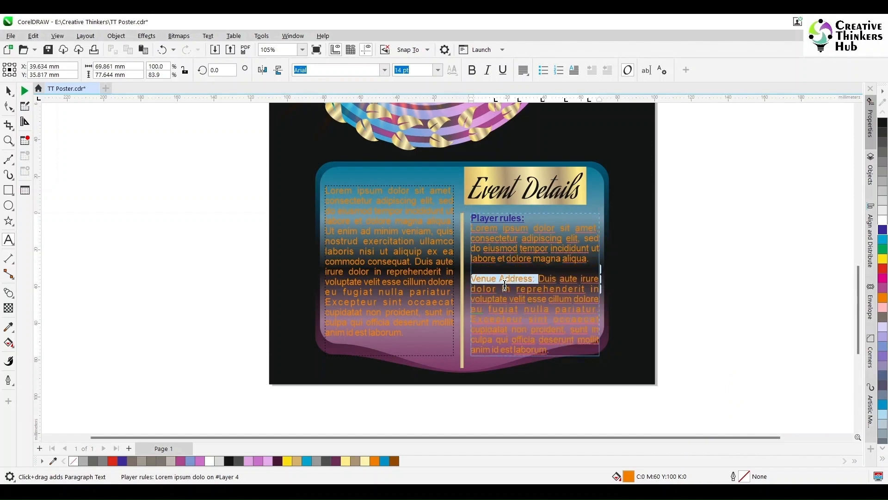
- Put the "Venue Address:" heading on its own line and make it bold, underlined and white
{"action": "key", "text": "ctrl+b"}
{"action": "key", "text": "ctrl+u"}
{"action": "left_click", "coordinate": [883, 229]}
{"action": "left_click", "coordinate": [547, 279]}
{"action": "key", "text": "Return"}
{"action": "key", "text": "shift+Up"}
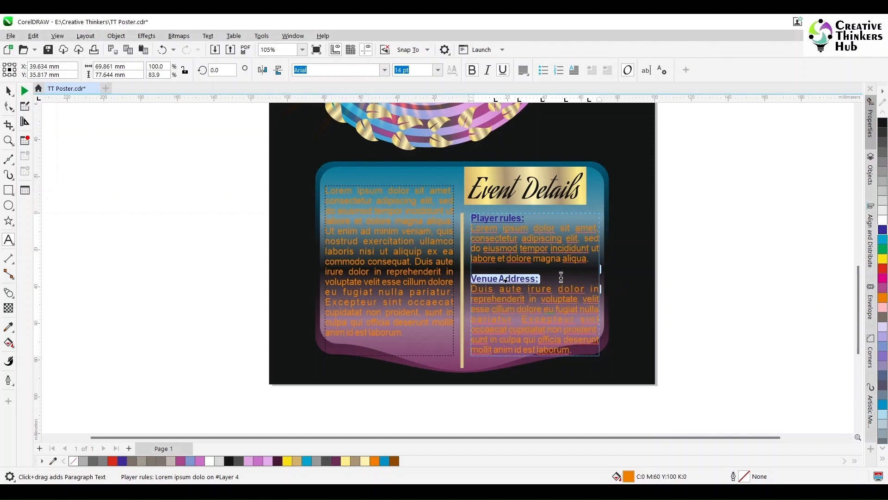
{"action": "left_click", "coordinate": [883, 219]}
{"action": "key", "text": "ctrl+u"}
- Shorten the Venue Address text to end at "sunt in culpa qui officia.", deleting the remaining words
{"action": "left_click", "coordinate": [563, 313]}
{"action": "scroll", "coordinate": [567, 326], "scroll_direction": "down", "scroll_amount": 1}
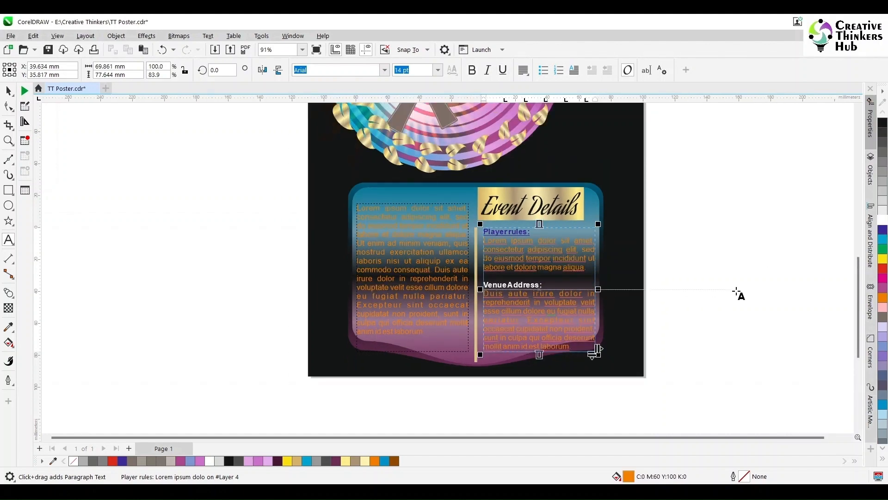
{"action": "scroll", "coordinate": [566, 336], "scroll_direction": "up", "scroll_amount": 5}
{"action": "key", "text": "shift+Down"}
{"action": "key", "text": "shift+Down"}
{"action": "key", "text": "shift+Down"}
{"action": "key", "text": "Up"}
{"action": "key", "text": "Right"}
{"action": "key", "text": "Right"}
{"action": "key", "text": "Right"}
{"action": "key", "text": "Right"}
{"action": "key", "text": "Right"}
{"action": "key", "text": "Right"}
{"action": "key", "text": "Right"}
{"action": "key", "text": "Right"}
{"action": "key", "text": "Right"}
{"action": "key", "text": "Right"}
{"action": "key", "text": "Right"}
{"action": "key", "text": "Right"}
{"action": "key", "text": "Right"}
{"action": "key", "text": "Right"}
{"action": "key", "text": "Right"}
{"action": "key", "text": "Right"}
{"action": "key", "text": "Right"}
{"action": "key", "text": "Right"}
{"action": "key", "text": "Right"}
{"action": "key", "text": "Right"}
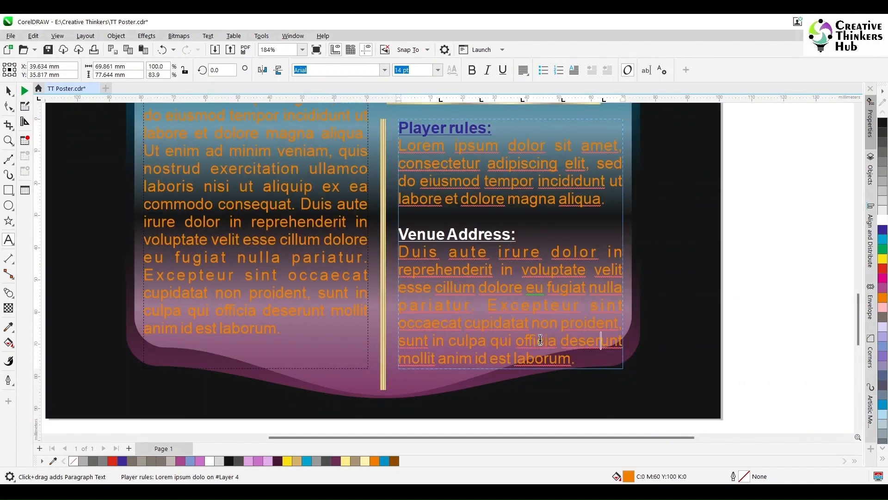
{"action": "type", "text": "."}
{"action": "key", "text": "shift+Down"}
{"action": "key", "text": "Delete"}
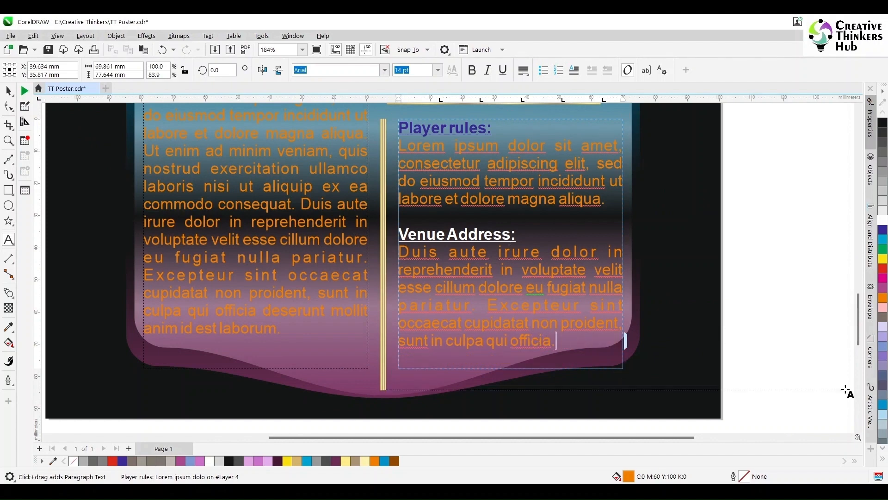
- Switch to File Explorer and import the Vecteezy table tennis player silhouettes EPS file into the poster document
{"action": "key", "text": "ctrl+space"}
{"action": "left_click", "coordinate": [814, 265]}
{"action": "key", "text": "F4"}
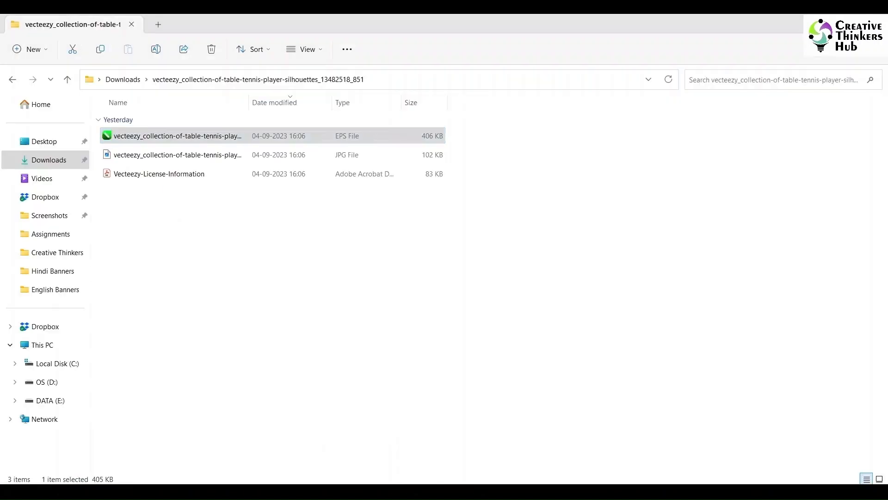
{"action": "left_click_drag", "start_coordinate": [157, 136], "coordinate": [748, 240]}
{"action": "left_click", "coordinate": [443, 299]}
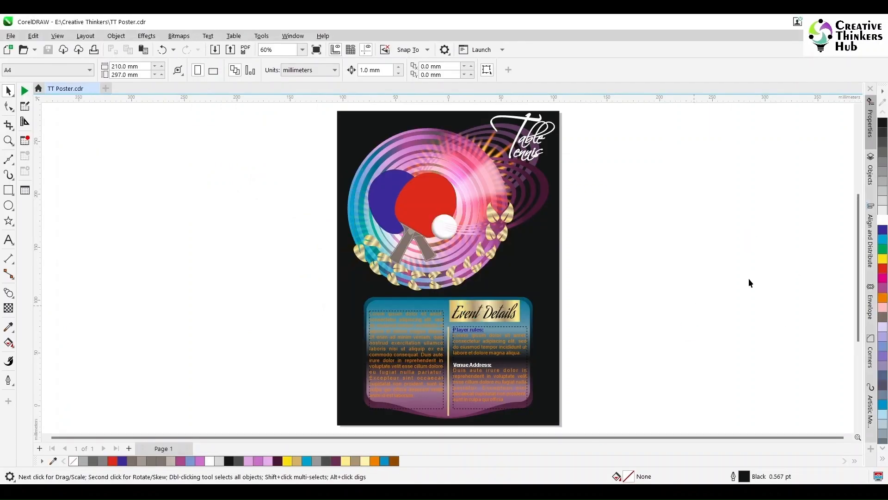
- Move the imported player silhouettes to the empty area left of the page and ungroup them
{"action": "scroll", "coordinate": [588, 282], "scroll_direction": "down", "scroll_amount": 4}
{"action": "left_click_drag", "start_coordinate": [664, 283], "coordinate": [147, 280]}
{"action": "left_click_drag", "start_coordinate": [144, 280], "coordinate": [387, 295]}
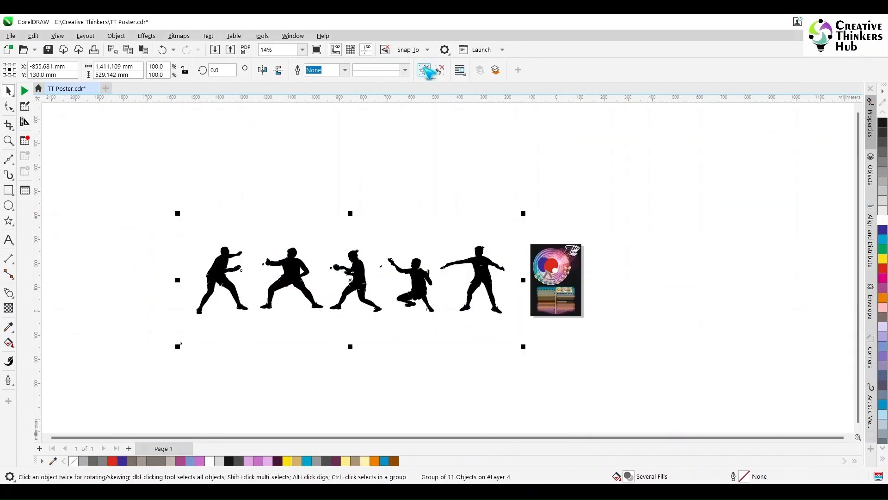
{"action": "left_click", "coordinate": [425, 70]}
{"action": "left_click", "coordinate": [419, 245]}
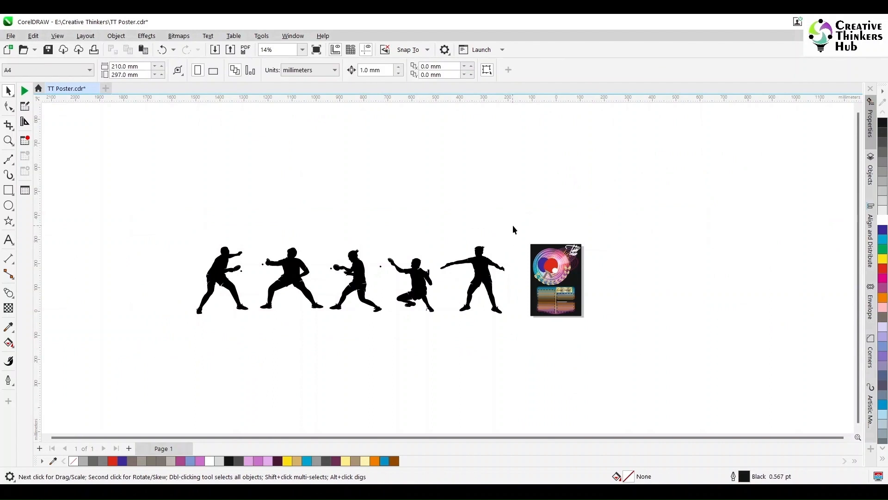
- Group the player silhouettes with their balls one by one and move the leftmost player up, away from the row
{"action": "left_click_drag", "start_coordinate": [514, 230], "coordinate": [436, 357]}
{"action": "left_click_drag", "start_coordinate": [442, 228], "coordinate": [374, 340]}
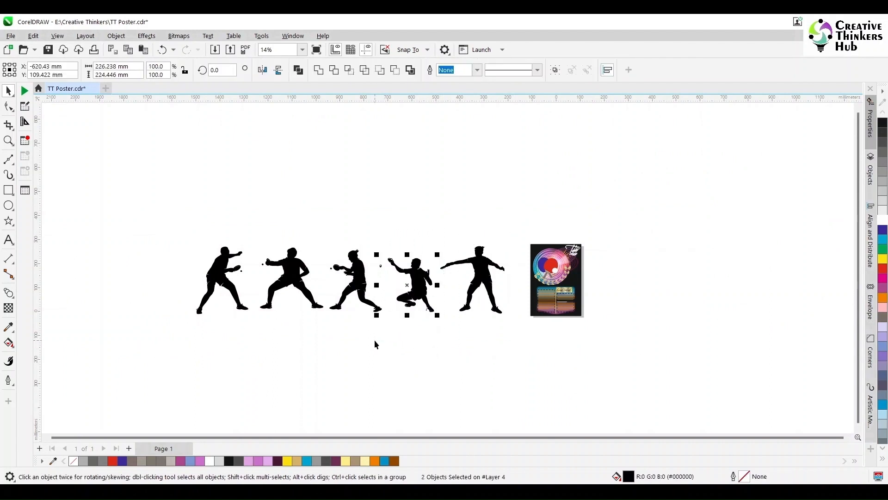
{"action": "left_click_drag", "start_coordinate": [382, 218], "coordinate": [323, 364]}
{"action": "mouse_move", "coordinate": [363, 266]}
{"action": "left_mouse_down"}
{"action": "mouse_move", "coordinate": [357, 211]}
{"action": "mouse_move", "coordinate": [363, 266]}
{"action": "left_mouse_up"}
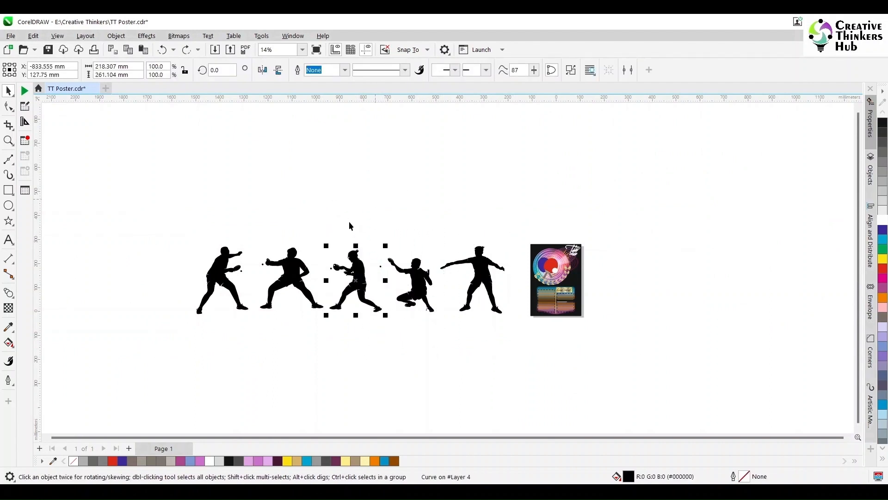
{"action": "left_click_drag", "start_coordinate": [334, 218], "coordinate": [251, 355]}
{"action": "key", "text": "ctrl+g"}
{"action": "left_click_drag", "start_coordinate": [157, 219], "coordinate": [254, 345]}
{"action": "key", "text": "ctrl+g"}
{"action": "left_click_drag", "start_coordinate": [213, 276], "coordinate": [187, 201]}
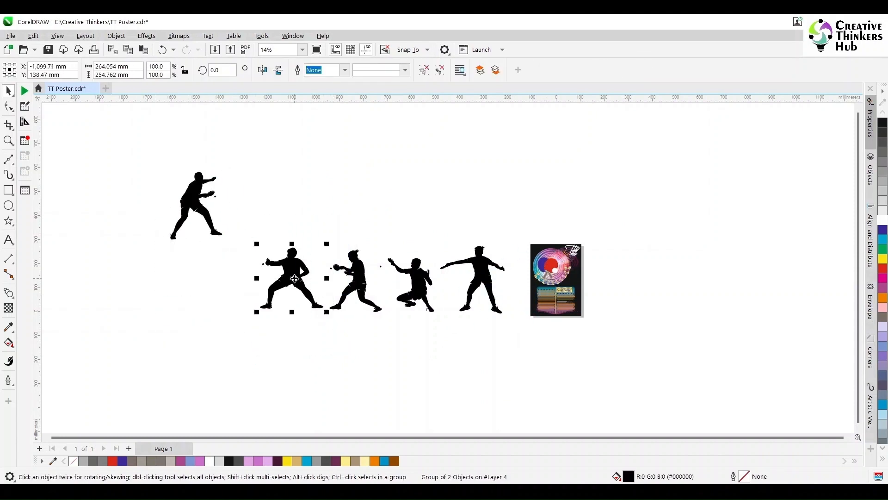
- Move the row's leftmost player onto the page, order it just above the background and scale it to about 180 × 174 mm
{"action": "left_click_drag", "start_coordinate": [291, 276], "coordinate": [554, 283]}
{"action": "scroll", "coordinate": [588, 279], "scroll_direction": "up", "scroll_amount": 2}
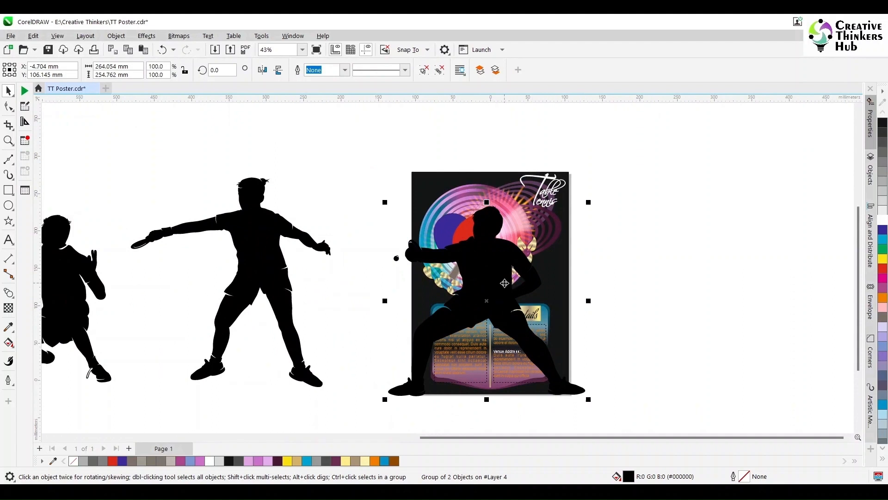
{"action": "key", "text": "shift+Page_Down"}
{"action": "key", "text": "ctrl+Page_Up"}
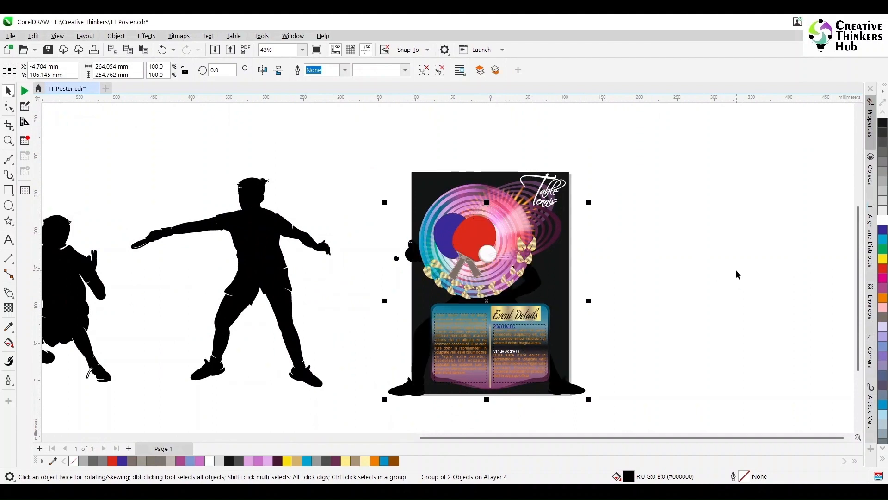
{"action": "left_click_drag", "start_coordinate": [590, 401], "coordinate": [558, 371]}
{"action": "left_click_drag", "start_coordinate": [414, 231], "coordinate": [419, 234]}
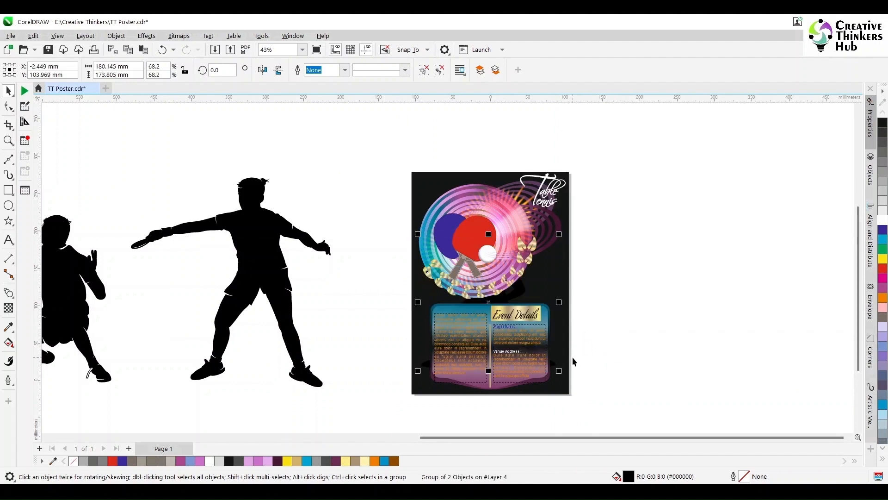
- Move the scaled player to the empty area right of the page and fill it red
{"action": "left_click_drag", "start_coordinate": [524, 287], "coordinate": [708, 281]}
{"action": "key", "text": "F4"}
{"action": "left_click", "coordinate": [883, 268]}
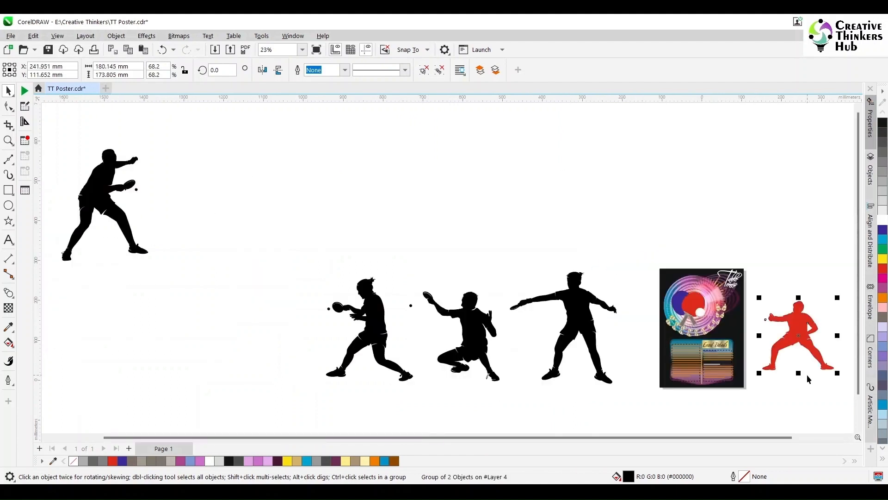
- Place the next player over the red one at about 180 × 215 mm, mirror it horizontally and fill it cyan
{"action": "left_click_drag", "start_coordinate": [365, 342], "coordinate": [801, 336]}
{"action": "mouse_move", "coordinate": [851, 274]}
{"action": "left_mouse_down"}
{"action": "mouse_move", "coordinate": [843, 286]}
{"action": "mouse_move", "coordinate": [837, 277]}
{"action": "left_mouse_up"}
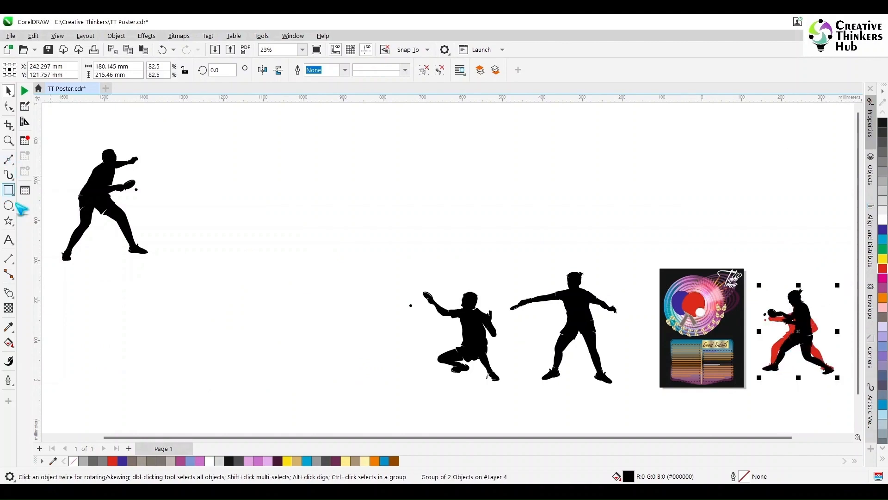
{"action": "left_click", "coordinate": [262, 69]}
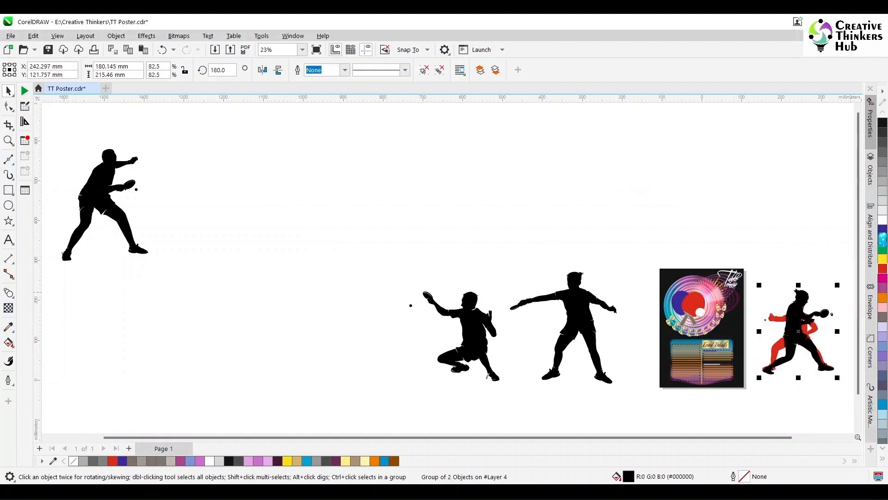
{"action": "left_click", "coordinate": [883, 239]}
- Apply a uniform transparency to the cyan player
{"action": "scroll", "coordinate": [564, 342], "scroll_direction": "up", "scroll_amount": 5}
{"action": "left_click_drag", "start_coordinate": [567, 348], "coordinate": [563, 340]}
{"action": "left_click", "coordinate": [9, 308]}
{"action": "left_click_drag", "start_coordinate": [597, 262], "coordinate": [623, 268]}
{"action": "key", "text": "ctrl+z"}
{"action": "left_click", "coordinate": [159, 70]}
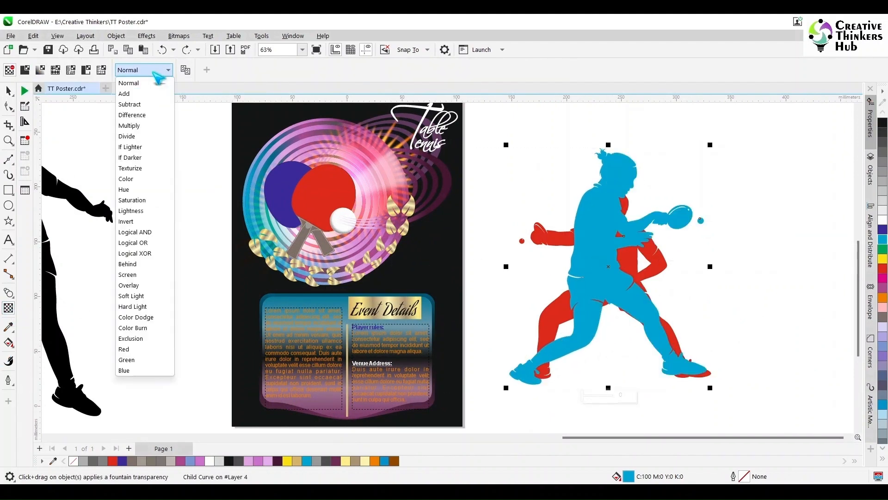
{"action": "left_click", "coordinate": [130, 125]}
{"action": "left_click", "coordinate": [25, 70]}
{"action": "left_click", "coordinate": [8, 91]}
- Apply a uniform transparency to the red player behind the cyan one
{"action": "left_click", "coordinate": [653, 255]}
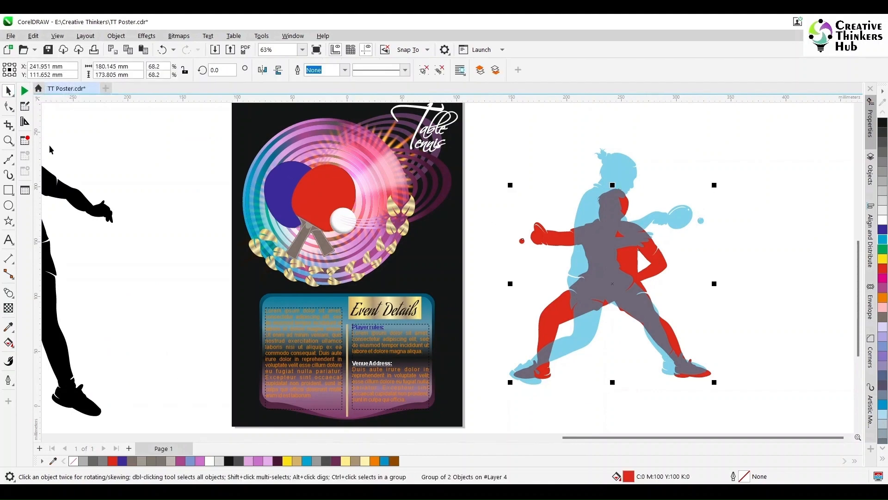
{"action": "left_click", "coordinate": [9, 308]}
{"action": "left_click", "coordinate": [25, 70]}
{"action": "left_click", "coordinate": [9, 92]}
- Place the separate upper player over the coloured pair, mirror it horizontally and size it to about 194 × 250 mm
{"action": "scroll", "coordinate": [297, 293], "scroll_direction": "down", "scroll_amount": 5}
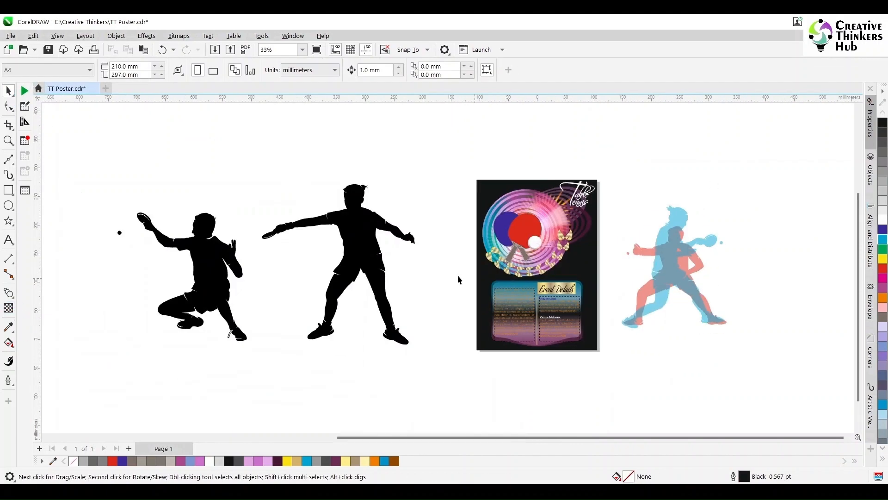
{"action": "left_click_drag", "start_coordinate": [61, 238], "coordinate": [316, 244]}
{"action": "scroll", "coordinate": [372, 303], "scroll_direction": "up", "scroll_amount": 4}
{"action": "left_click", "coordinate": [263, 70]}
{"action": "left_click_drag", "start_coordinate": [360, 104], "coordinate": [335, 136]}
{"action": "left_click_drag", "start_coordinate": [174, 144], "coordinate": [167, 135]}
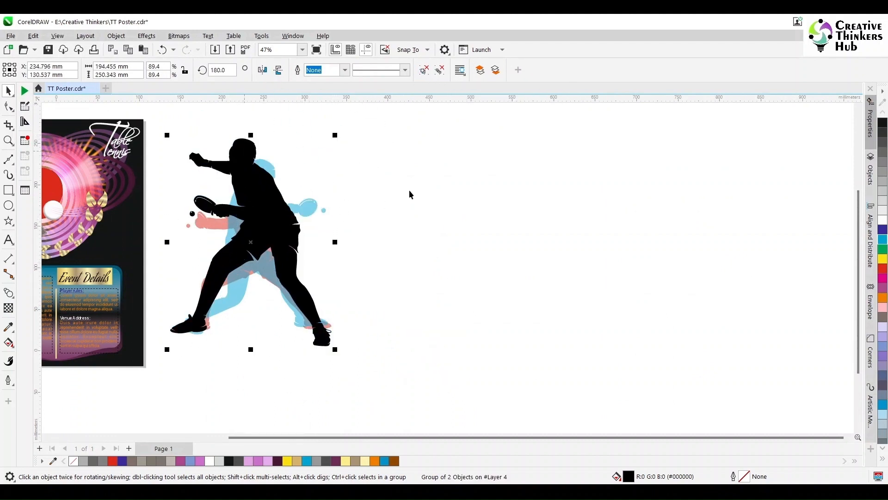
- Fill the newly added player yellow and give it a uniform transparency
{"action": "left_click", "coordinate": [883, 260]}
{"action": "left_click", "coordinate": [25, 70]}
{"action": "key", "text": "space"}
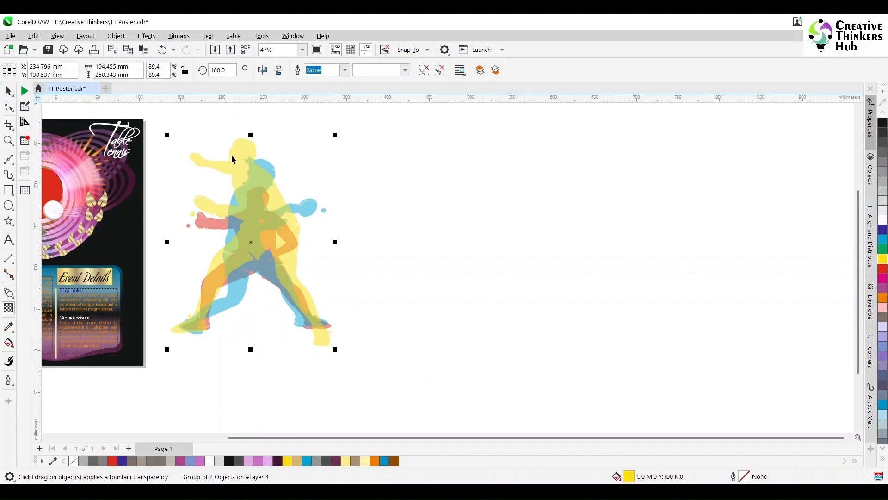
{"action": "left_click", "coordinate": [476, 399]}
- Group the three coloured players and centre the group on the poster's black background rectangle
{"action": "scroll", "coordinate": [426, 365], "scroll_direction": "down", "scroll_amount": 3}
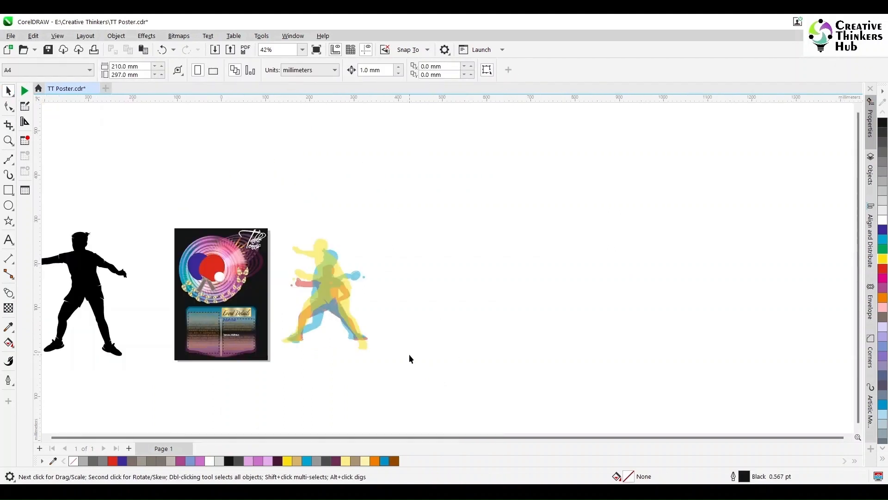
{"action": "left_click_drag", "start_coordinate": [439, 207], "coordinate": [276, 382]}
{"action": "left_click", "coordinate": [259, 292], "text": "shift"}
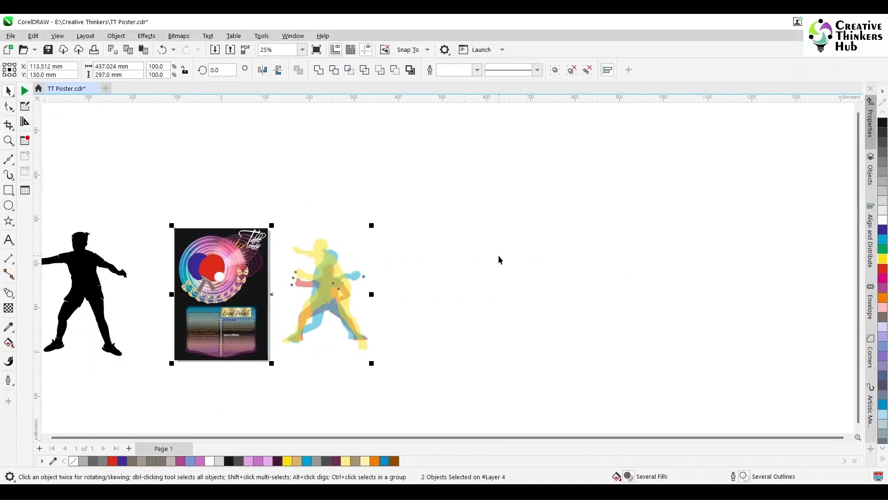
{"action": "key", "text": "c"}
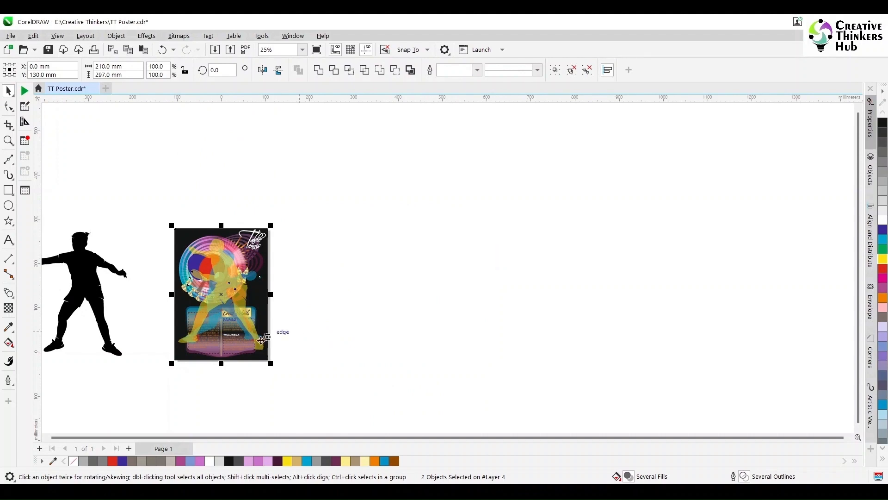
- Order the group of coloured players behind the poster artwork, directly above the black background
{"action": "scroll", "coordinate": [261, 324], "scroll_direction": "up", "scroll_amount": 5}
{"action": "left_click_drag", "start_coordinate": [648, 438], "coordinate": [467, 442]}
{"action": "scroll", "coordinate": [657, 272], "scroll_direction": "down", "scroll_amount": 2}
{"action": "left_click", "coordinate": [586, 265]}
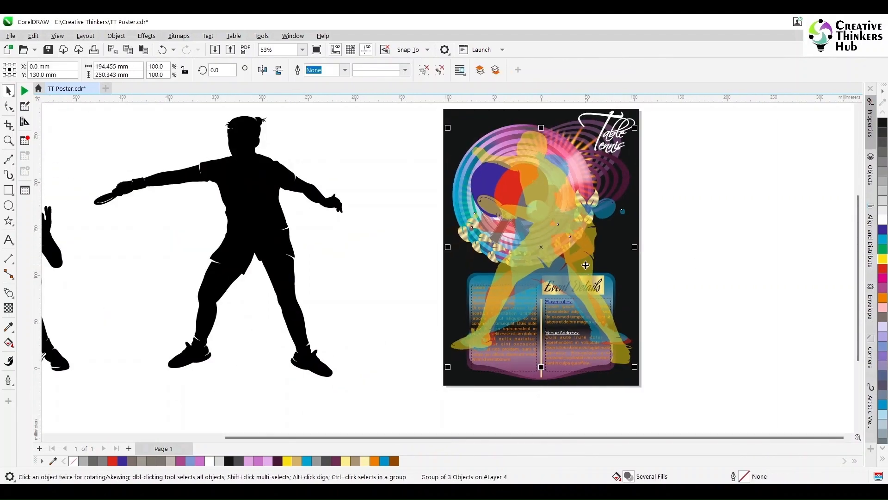
{"action": "key", "text": "shift+Page_Down"}
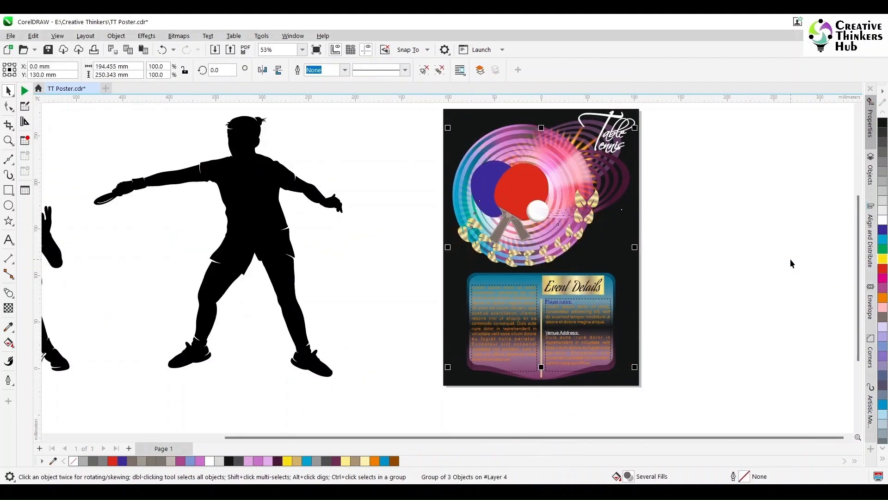
{"action": "key", "text": "ctrl+Page_Up"}
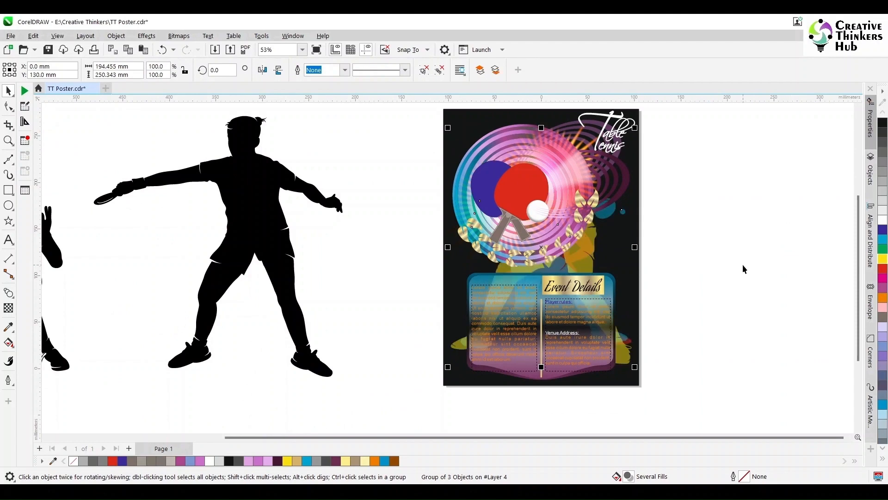
- Enlarge the players group to about 244 × 315 mm and PowerClip it inside the black background rectangle
{"action": "left_click_drag", "start_coordinate": [448, 127], "coordinate": [418, 137]}
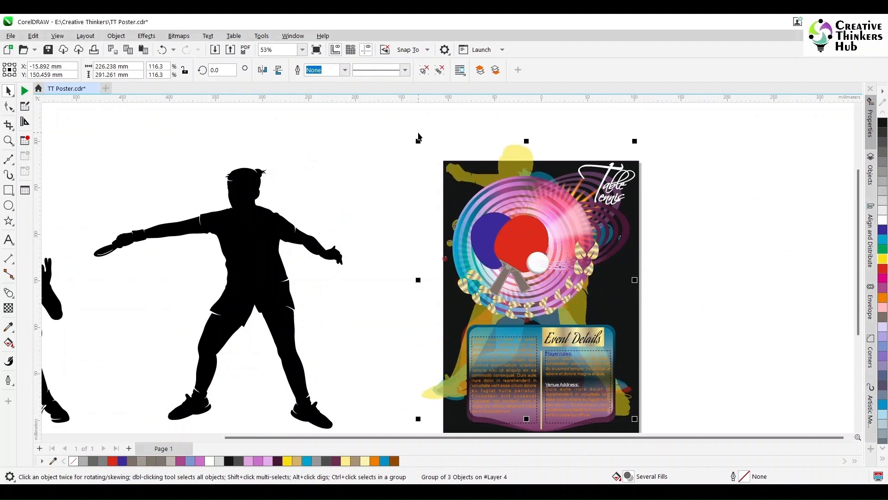
{"action": "left_click_drag", "start_coordinate": [635, 421], "coordinate": [652, 395]}
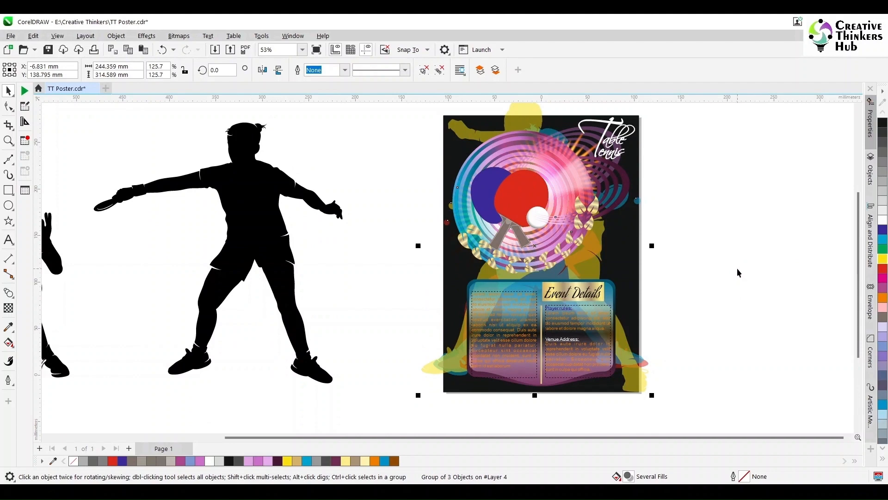
{"action": "left_click", "coordinate": [117, 35]}
{"action": "mouse_move", "coordinate": [136, 76]}
{"action": "left_click", "coordinate": [282, 76]}
- Open the background's PowerClip contents for editing and ungroup the three coloured players
{"action": "left_click", "coordinate": [623, 260]}
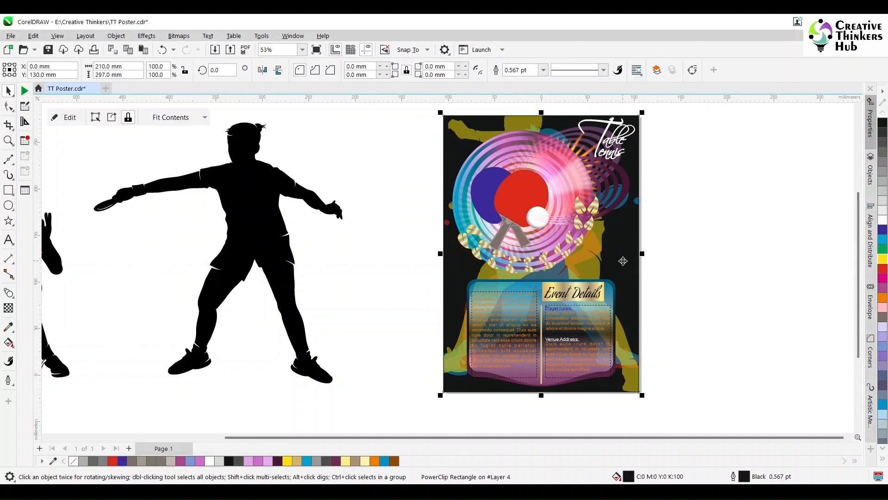
{"action": "left_click", "coordinate": [623, 261], "text": "ctrl"}
{"action": "left_click", "coordinate": [621, 357]}
{"action": "left_click", "coordinate": [425, 70]}
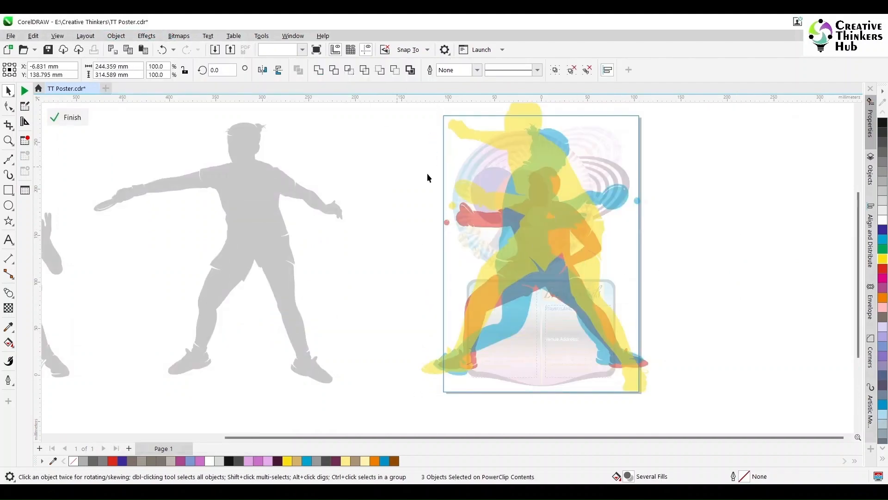
- Move the yellow player down and shrink the cyan player to about 157 × 188 mm in the page's upper right area
{"action": "left_click", "coordinate": [427, 173]}
{"action": "left_click_drag", "start_coordinate": [506, 133], "coordinate": [521, 202]}
{"action": "left_click_drag", "start_coordinate": [616, 176], "coordinate": [621, 160]}
{"action": "left_click_drag", "start_coordinate": [430, 341], "coordinate": [495, 264]}
{"action": "left_click_drag", "start_coordinate": [624, 135], "coordinate": [618, 163]}
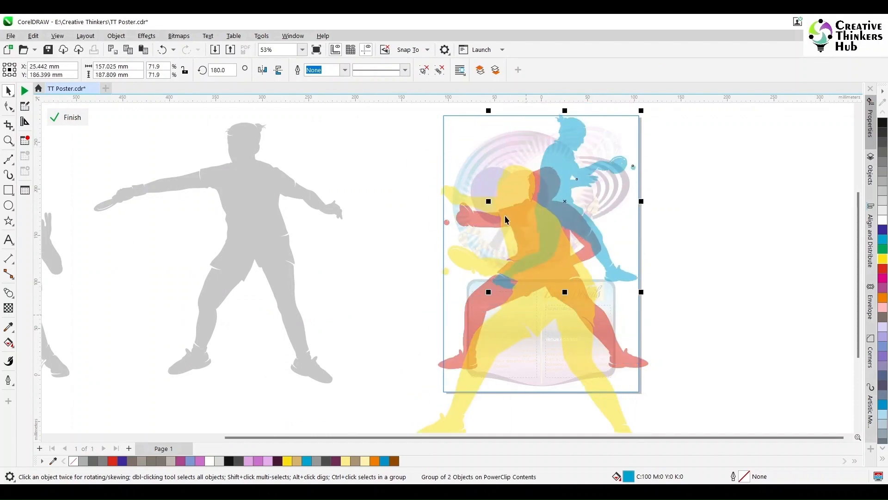
- Shrink the yellow player to about 161 × 208 mm and place it in the page's lower left area
{"action": "left_click", "coordinate": [510, 186]}
{"action": "left_click_drag", "start_coordinate": [859, 341], "coordinate": [859, 360]}
{"action": "left_click_drag", "start_coordinate": [644, 423], "coordinate": [566, 324]}
{"action": "left_click_drag", "start_coordinate": [514, 214], "coordinate": [531, 265]}
- Shrink the red player to about 192 × 185 mm and place it in the page's lower right area
{"action": "left_click", "coordinate": [606, 301]}
{"action": "left_click_drag", "start_coordinate": [652, 126], "coordinate": [620, 157]}
{"action": "left_click_drag", "start_coordinate": [572, 291], "coordinate": [634, 319]}
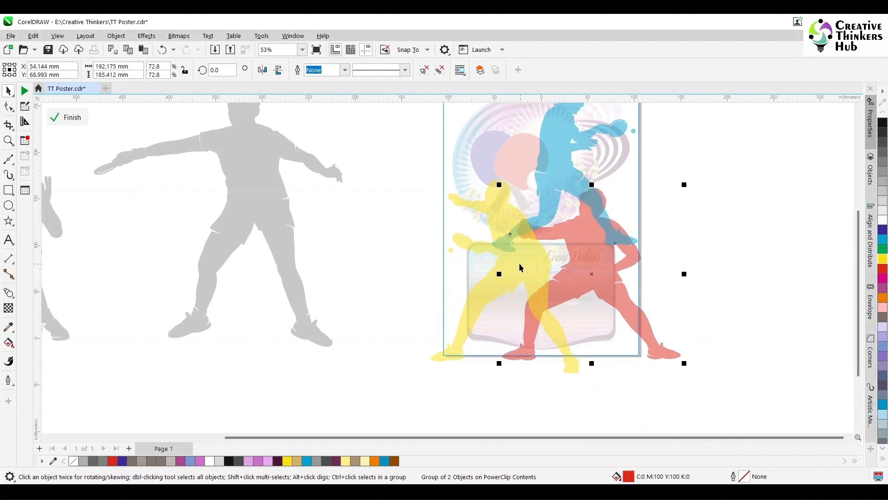
- Shift the yellow player slightly to the left and finish editing the PowerClip contents
{"action": "left_click", "coordinate": [519, 263]}
{"action": "mouse_move", "coordinate": [486, 233]}
{"action": "left_mouse_down"}
{"action": "mouse_move", "coordinate": [450, 237]}
{"action": "mouse_move", "coordinate": [495, 234]}
{"action": "mouse_move", "coordinate": [472, 236]}
{"action": "left_mouse_up"}
{"action": "left_click", "coordinate": [683, 207]}
{"action": "left_click", "coordinate": [685, 206], "text": "ctrl"}
{"action": "key", "text": "F4"}
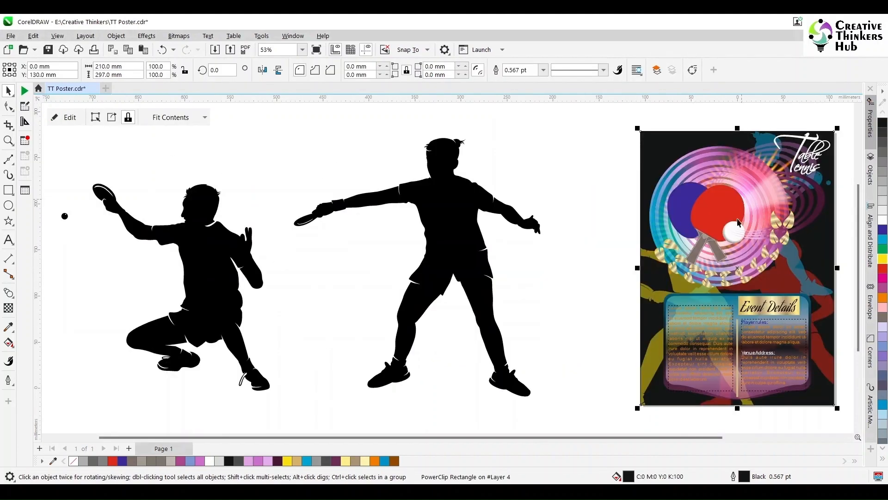
- Reopen the background's PowerClip contents and convert the red player to a 300 dpi CMYK bitmap with a transparent background
{"action": "left_click_drag", "start_coordinate": [662, 438], "coordinate": [743, 439]}
{"action": "left_click", "coordinate": [780, 305]}
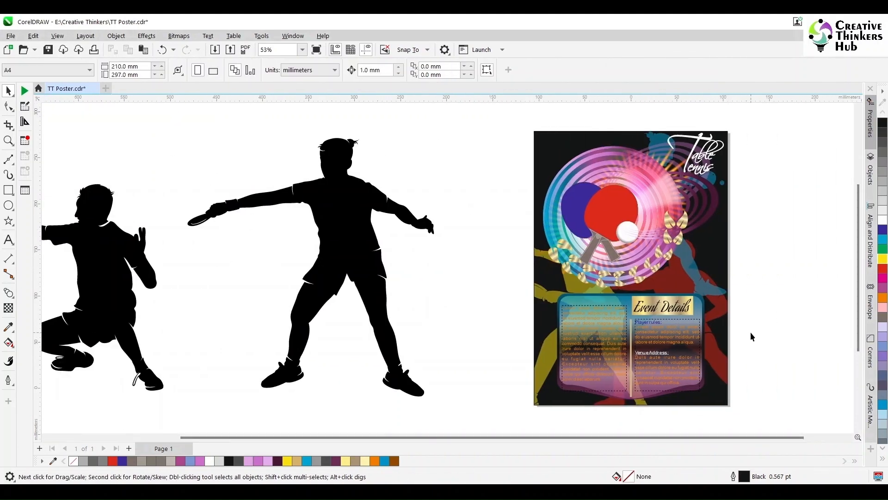
{"action": "double_click", "coordinate": [714, 356]}
{"action": "left_click", "coordinate": [713, 358]}
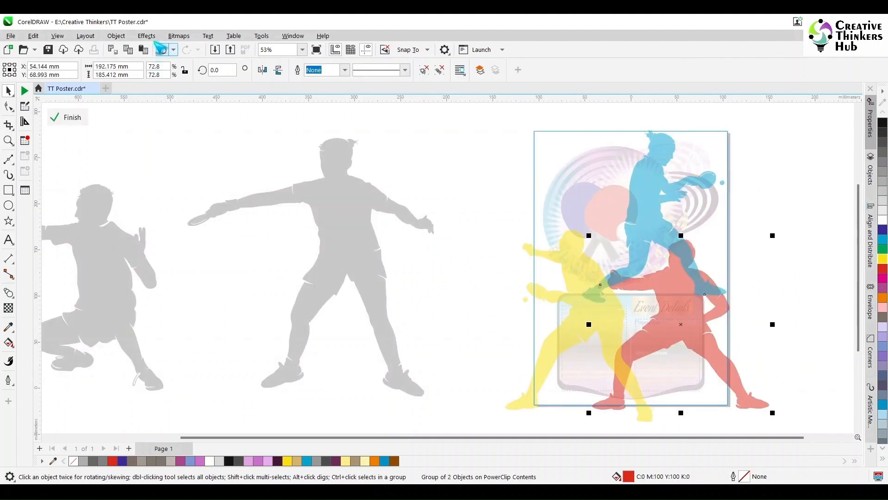
{"action": "left_click", "coordinate": [116, 35]}
{"action": "left_click", "coordinate": [195, 46]}
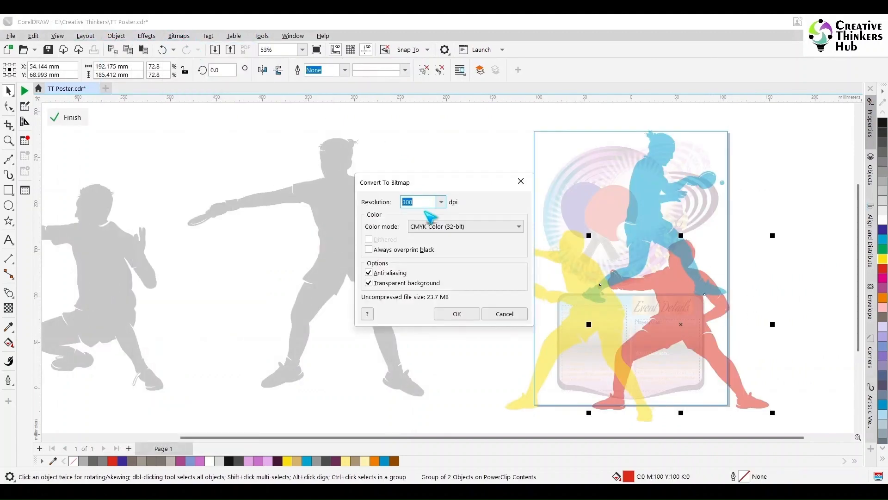
{"action": "left_click", "coordinate": [456, 314]}
- Convert the yellow and cyan players to bitmaps with the same 300 dpi CMYK settings
{"action": "left_click", "coordinate": [543, 367]}
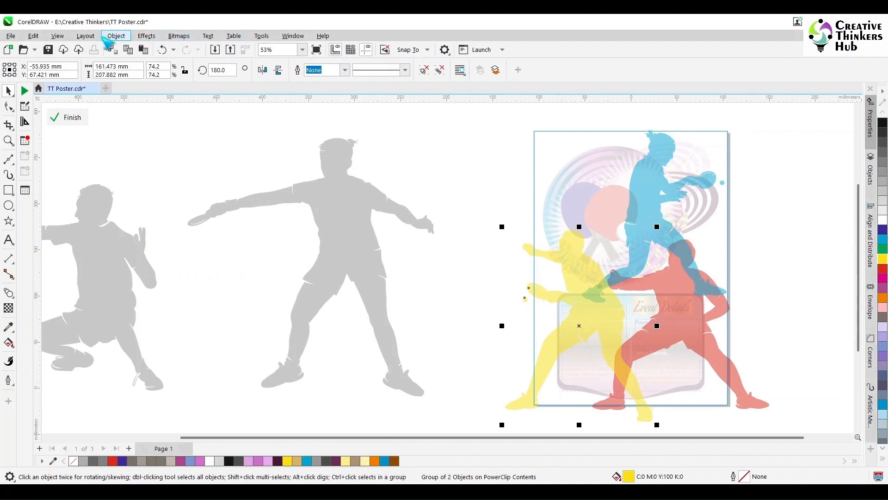
{"action": "left_click", "coordinate": [116, 35]}
{"action": "left_click", "coordinate": [199, 46]}
{"action": "left_click", "coordinate": [456, 313]}
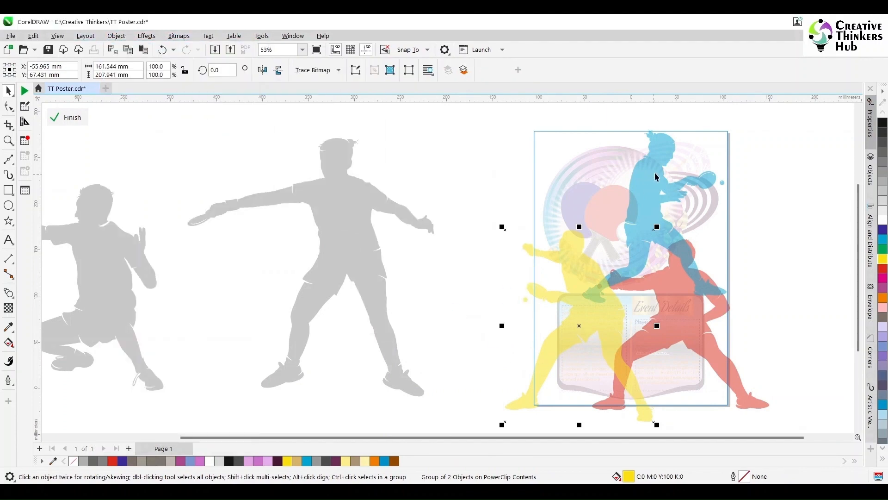
{"action": "left_click", "coordinate": [656, 176]}
{"action": "left_click", "coordinate": [147, 36]}
{"action": "left_click", "coordinate": [195, 47]}
{"action": "left_click", "coordinate": [456, 314]}
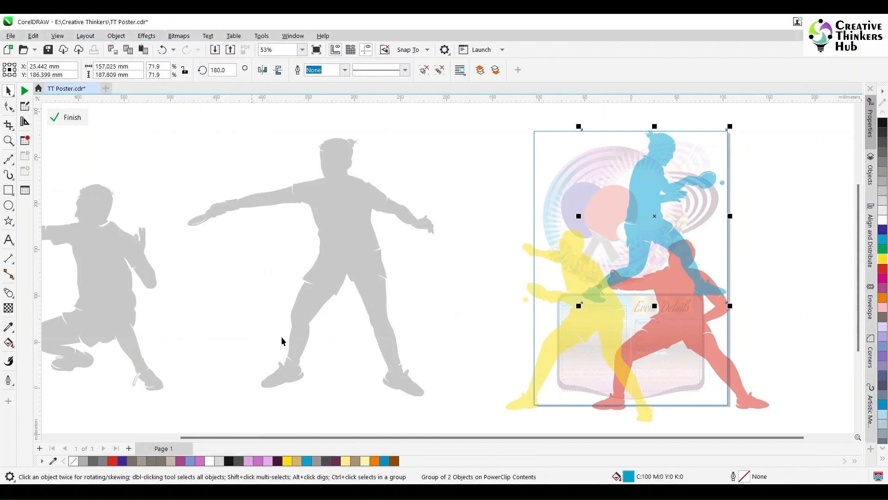
{"action": "left_click", "coordinate": [8, 307]}
{"action": "left_click_drag", "start_coordinate": [687, 327], "coordinate": [678, 386]}
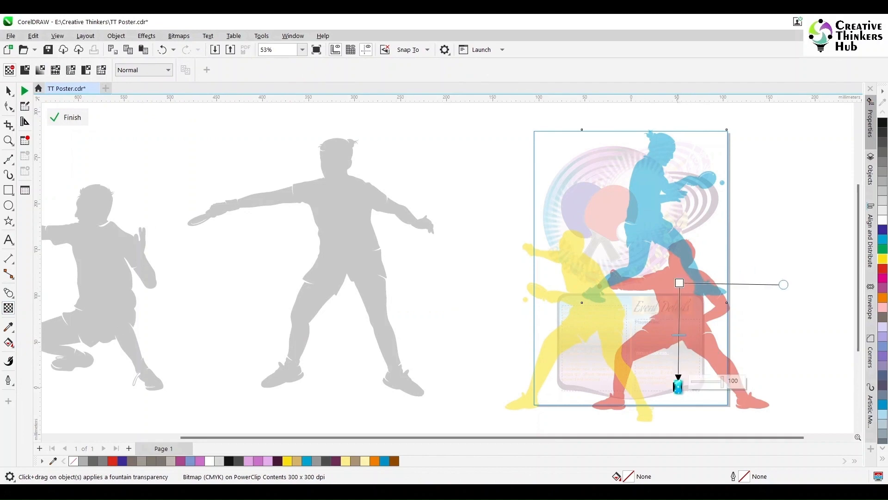
{"action": "left_click_drag", "start_coordinate": [680, 283], "coordinate": [678, 296]}
{"action": "key", "text": "space"}
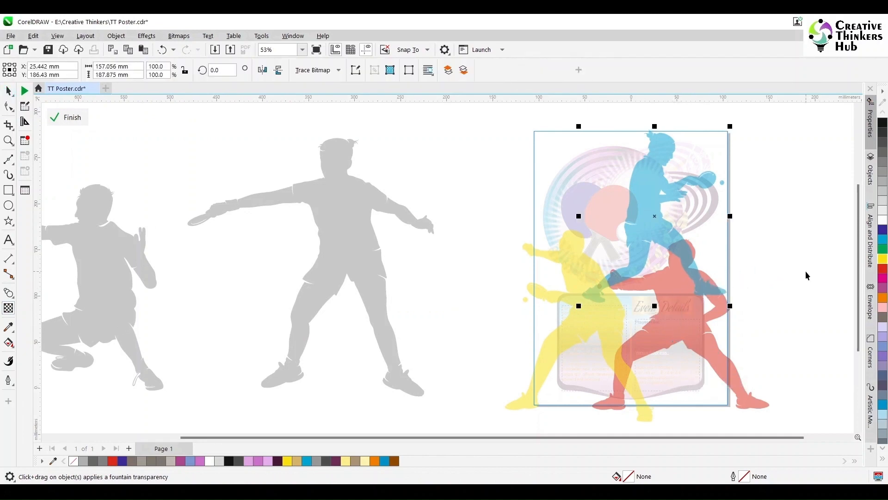
- Apply a linear fountain transparency to the red player, fading from its chest towards the lower left
{"action": "left_click", "coordinate": [712, 309]}
{"action": "key", "text": "space"}
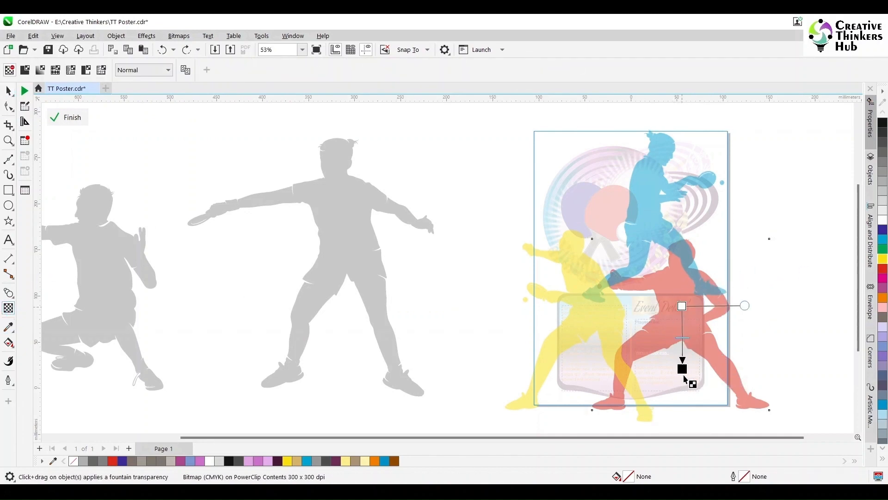
{"action": "left_click_drag", "start_coordinate": [686, 378], "coordinate": [645, 393]}
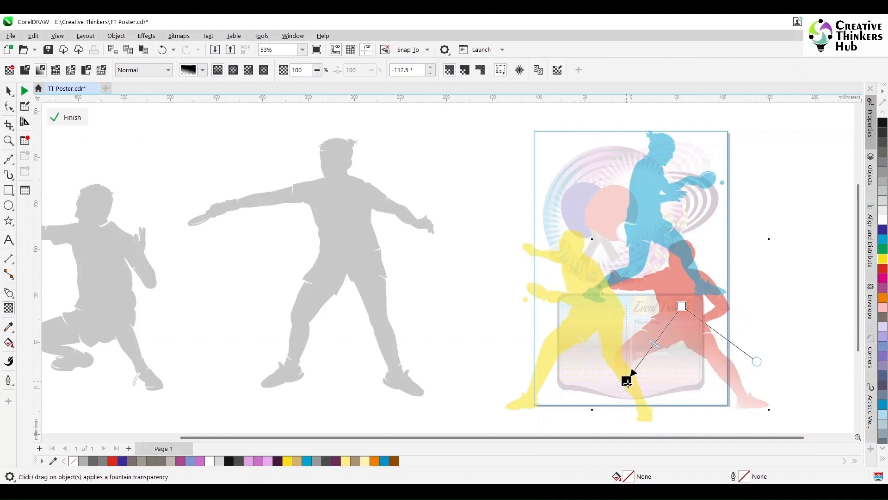
{"action": "left_click_drag", "start_coordinate": [682, 305], "coordinate": [679, 281]}
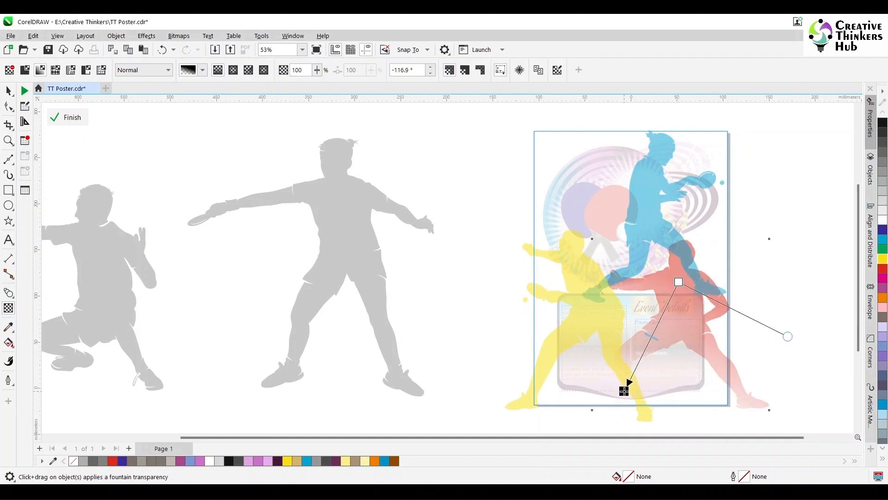
- Apply a linear fountain transparency to the yellow player, fading from its torso towards the lower right, and finish editing the PowerClip contents
{"action": "key", "text": "space"}
{"action": "left_click", "coordinate": [558, 311]}
{"action": "key", "text": "space"}
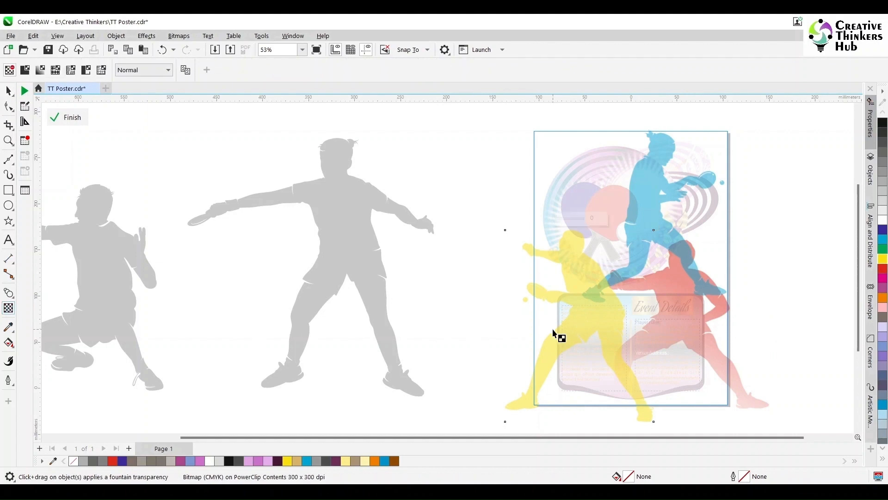
{"action": "left_click_drag", "start_coordinate": [622, 394], "coordinate": [622, 394]}
{"action": "left_click_drag", "start_coordinate": [572, 324], "coordinate": [575, 293]}
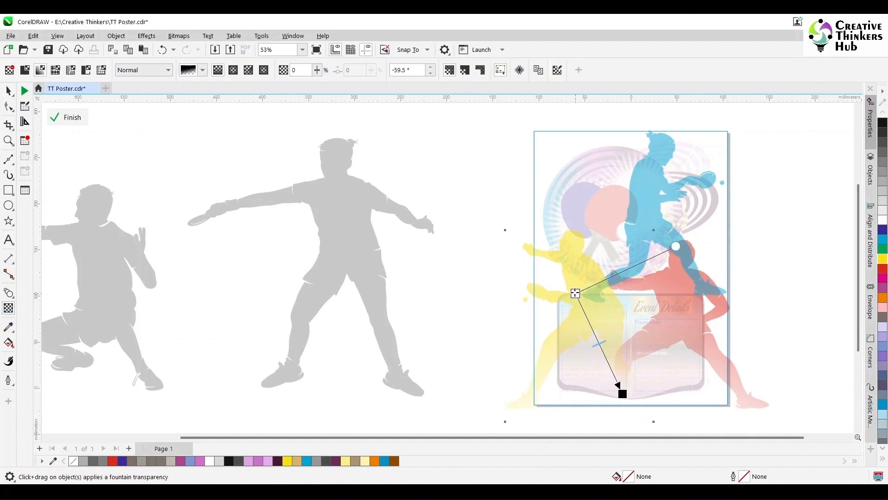
{"action": "left_click", "coordinate": [71, 118]}
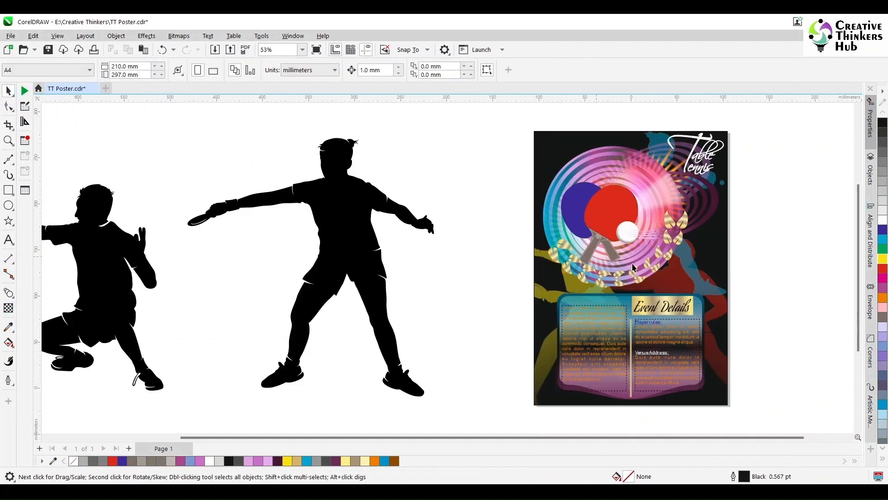
- Reopen the background's PowerClip contents and shift the cyan player slightly down and to the right
{"action": "double_click", "coordinate": [707, 278]}
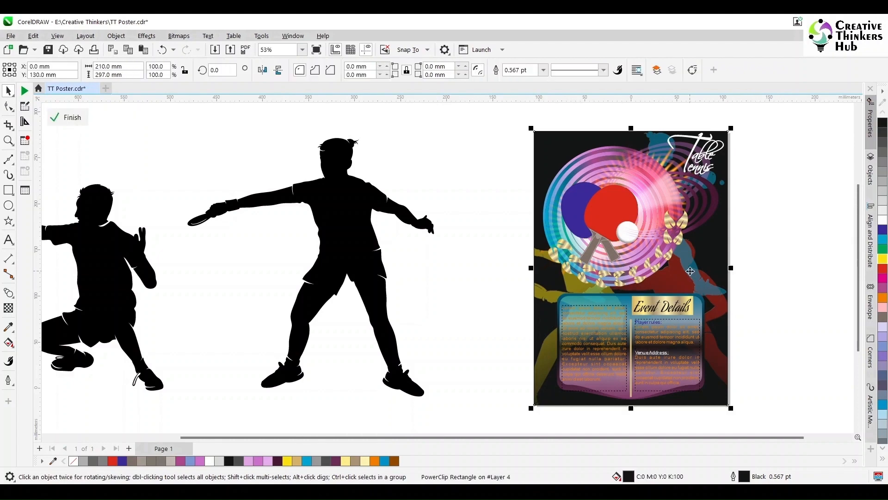
{"action": "mouse_move", "coordinate": [656, 232]}
{"action": "left_mouse_down"}
{"action": "mouse_move", "coordinate": [668, 236]}
{"action": "mouse_move", "coordinate": [659, 261]}
{"action": "mouse_move", "coordinate": [661, 230]}
{"action": "left_mouse_up"}
{"action": "left_click", "coordinate": [276, 279]}
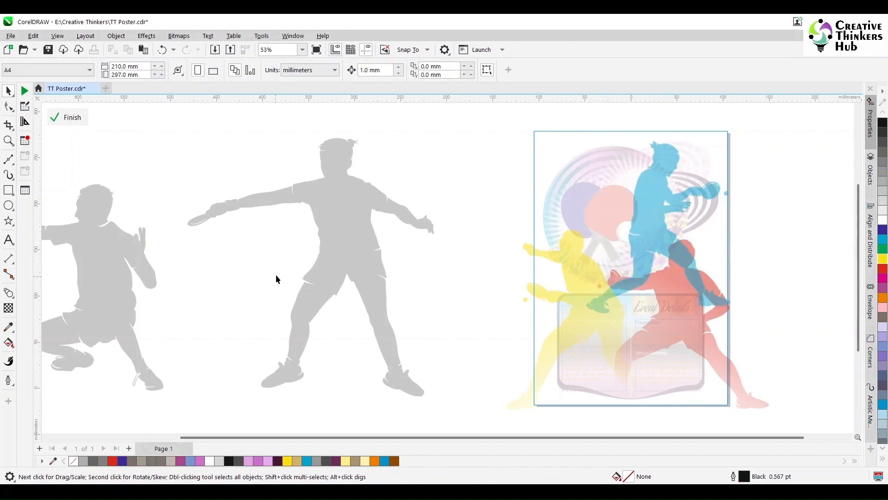
- Apply a linear fountain transparency to the cyan player, fading from its waist towards the lower left, and finish editing the PowerClip contents
{"action": "left_click", "coordinate": [653, 213]}
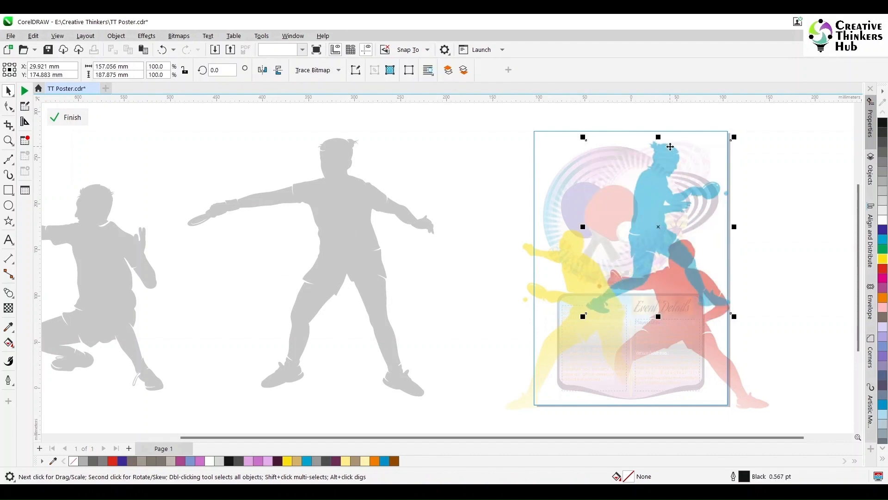
{"action": "left_click", "coordinate": [8, 308]}
{"action": "left_click_drag", "start_coordinate": [652, 208], "coordinate": [625, 287]}
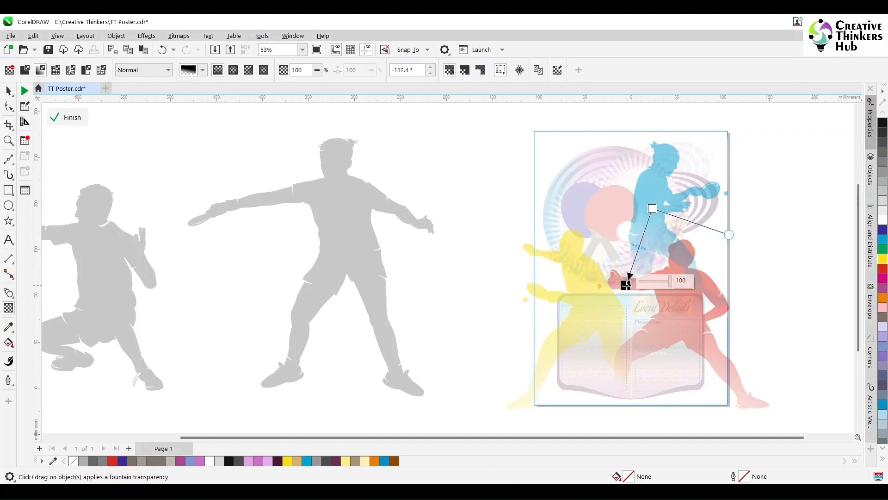
{"action": "key", "text": "space"}
{"action": "left_click", "coordinate": [778, 271]}
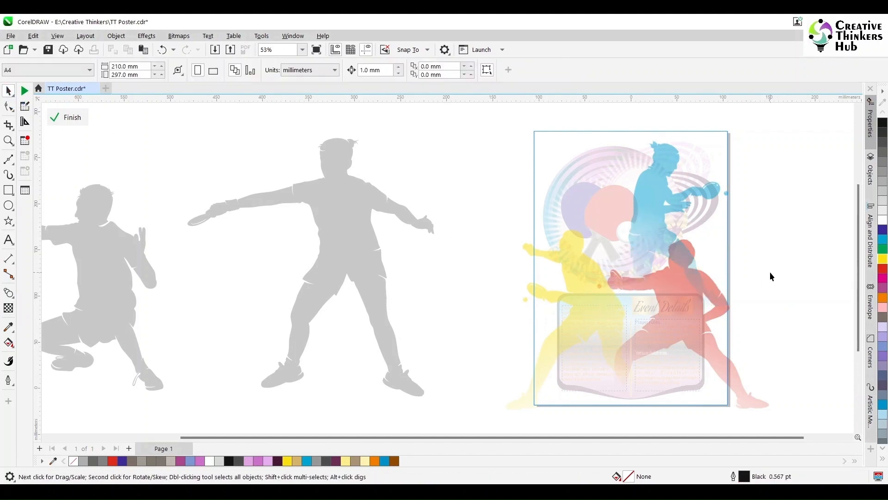
{"action": "left_click", "coordinate": [486, 200], "text": "ctrl"}
- Preview the poster full screen to examine how the faded players sit against the background, and return to the whole drawing
{"action": "left_click", "coordinate": [490, 237]}
{"action": "scroll", "coordinate": [491, 243], "scroll_direction": "down", "scroll_amount": 1}
{"action": "key", "text": "z"}
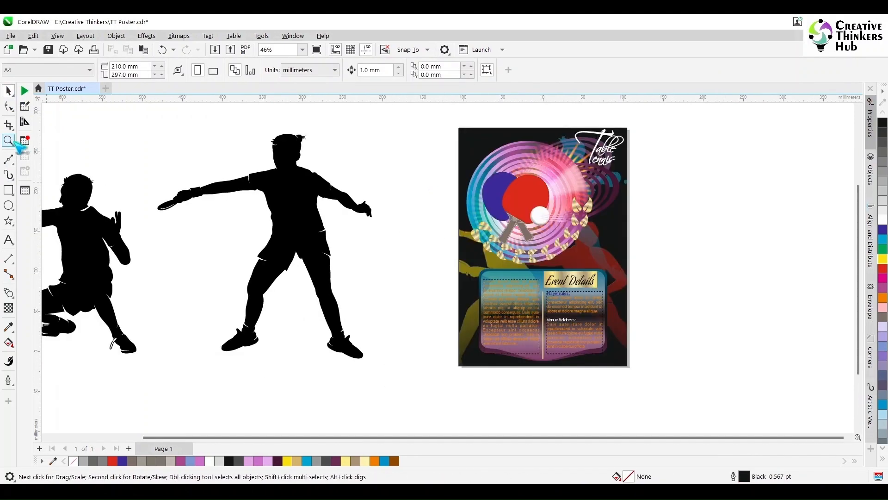
{"action": "scroll", "coordinate": [637, 373], "scroll_direction": "up", "scroll_amount": 2}
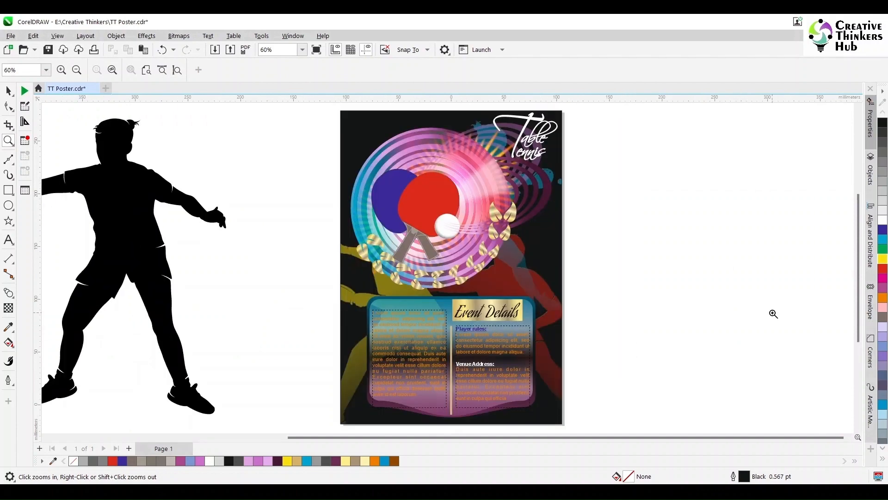
{"action": "key", "text": "F9"}
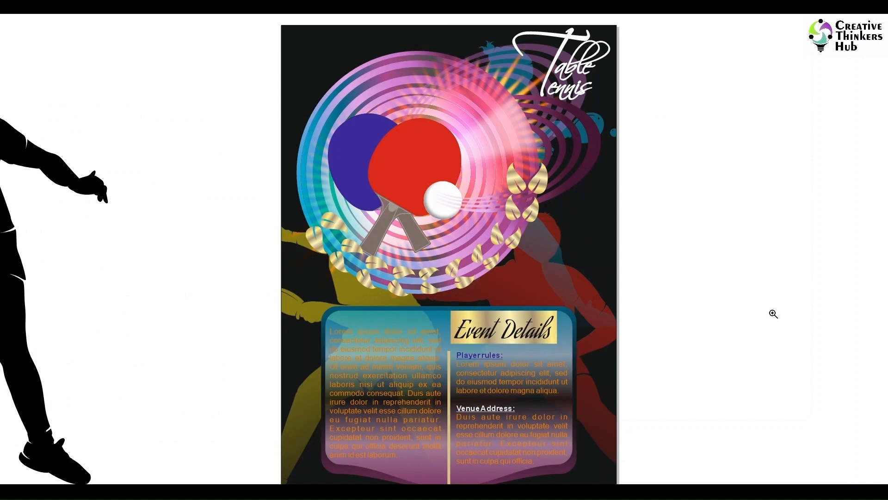
{"action": "left_click", "coordinate": [584, 175]}
{"action": "left_click", "coordinate": [584, 175]}
{"action": "key", "text": "F4"}
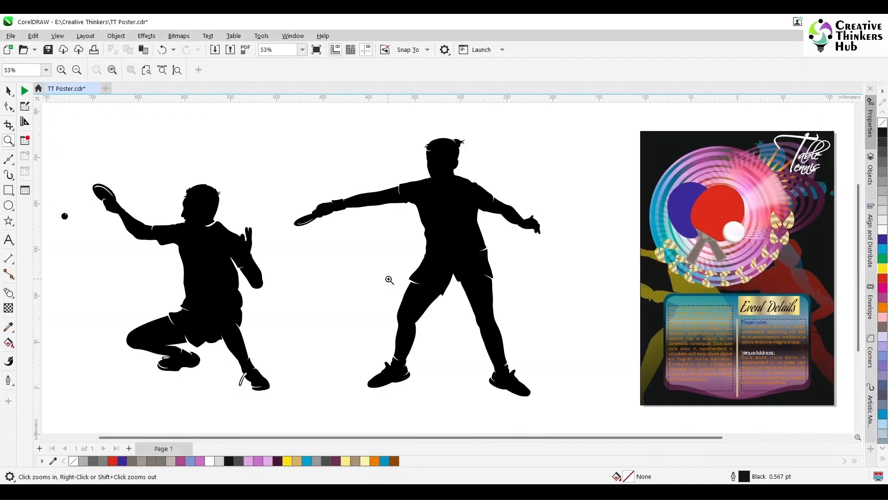
- Fill the crouching player silhouette with light pink (C:0 M:40 Y:20 K:0) and move it over the poster's left side
{"action": "left_click", "coordinate": [8, 91]}
{"action": "left_click", "coordinate": [196, 273]}
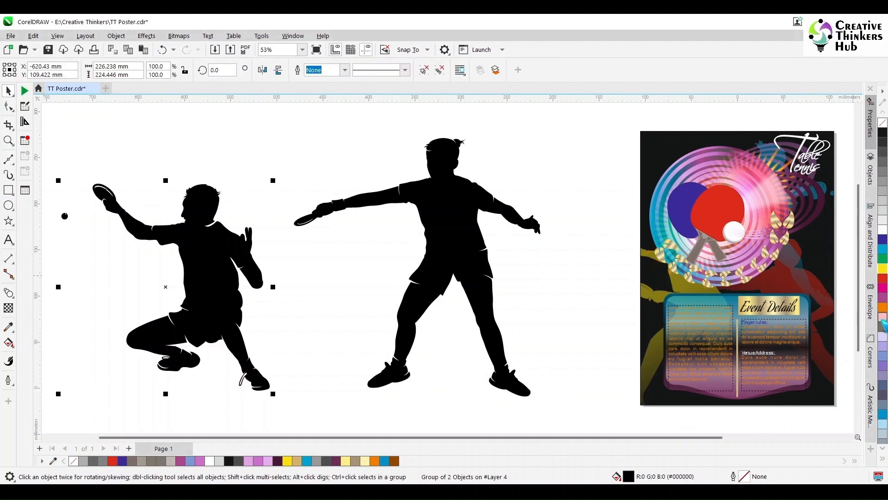
{"action": "left_click", "coordinate": [882, 318]}
{"action": "left_click_drag", "start_coordinate": [211, 272], "coordinate": [655, 211]}
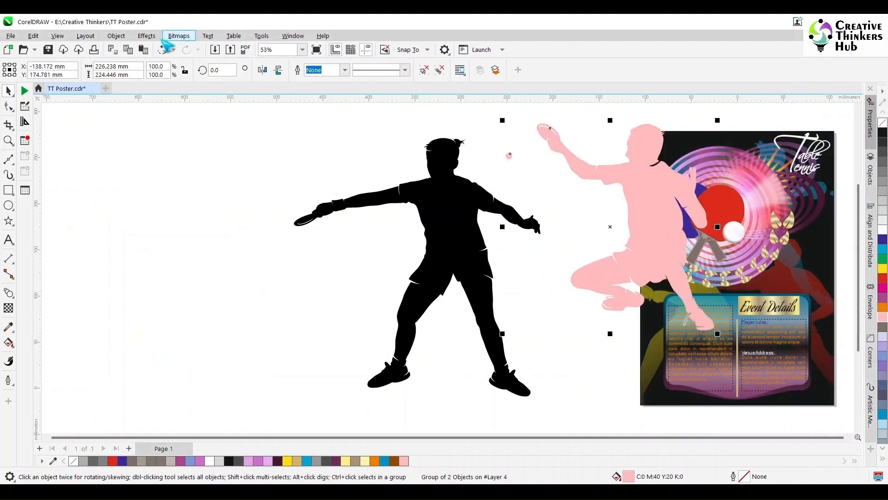
- Place the pink player inside the poster's background rectangle as PowerClip content
{"action": "left_click", "coordinate": [116, 35]}
{"action": "mouse_move", "coordinate": [176, 182]}
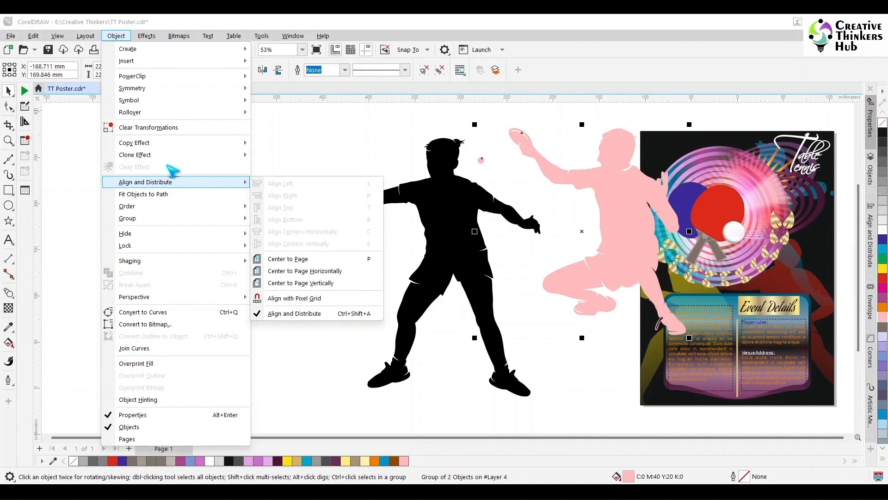
{"action": "mouse_move", "coordinate": [134, 76]}
{"action": "left_click", "coordinate": [287, 78]}
{"action": "left_click", "coordinate": [717, 140]}
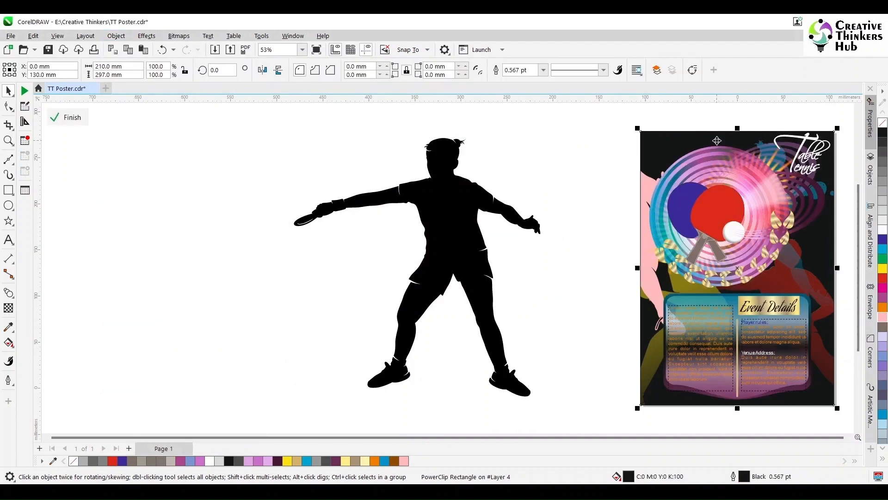
- Scale the pink player to about 52.6% within the PowerClip contents and position it in the poster's upper left area
{"action": "left_click", "coordinate": [607, 233]}
{"action": "left_click_drag", "start_coordinate": [473, 338], "coordinate": [573, 240]}
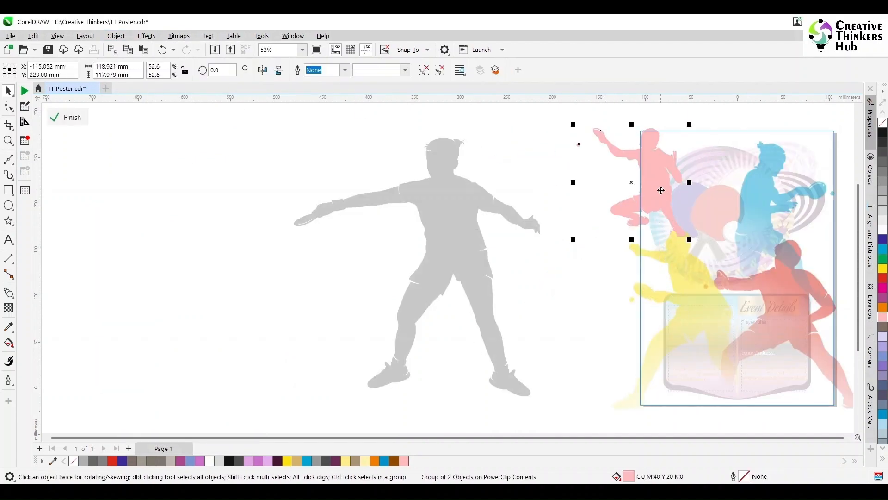
{"action": "left_click_drag", "start_coordinate": [661, 190], "coordinate": [726, 196]}
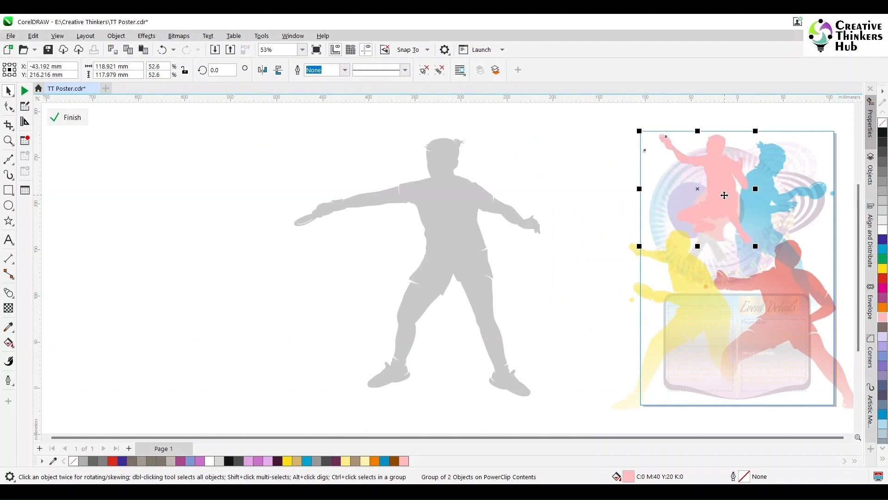
- Apply a uniform transparency of 50 to the pink player and finish editing the PowerClip contents
{"action": "left_click", "coordinate": [8, 309]}
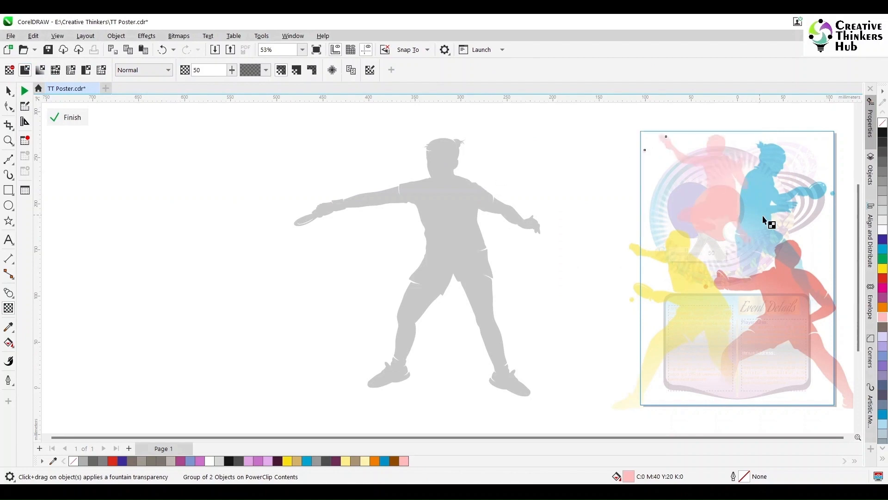
{"action": "double_click", "coordinate": [604, 196]}
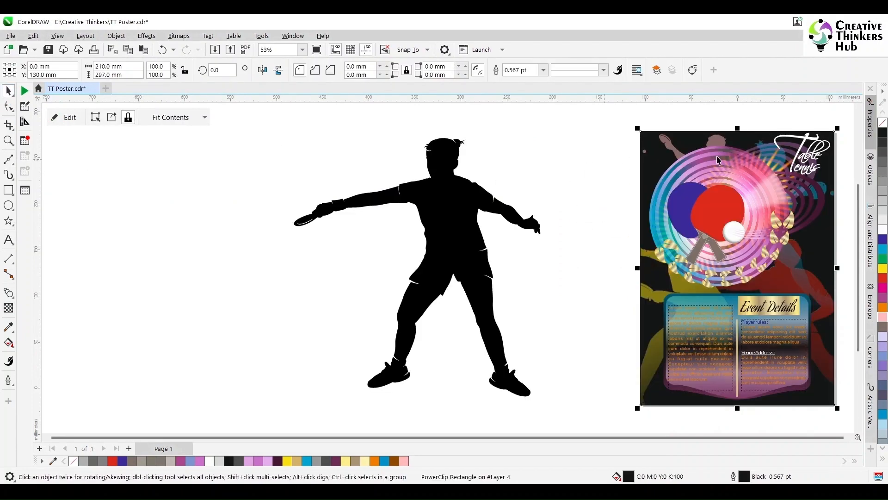
{"action": "left_click", "coordinate": [734, 164]}
- Move the rings, rackets, ball and garland together slightly up and to the left, leaving the title in place
{"action": "left_click", "coordinate": [604, 307]}
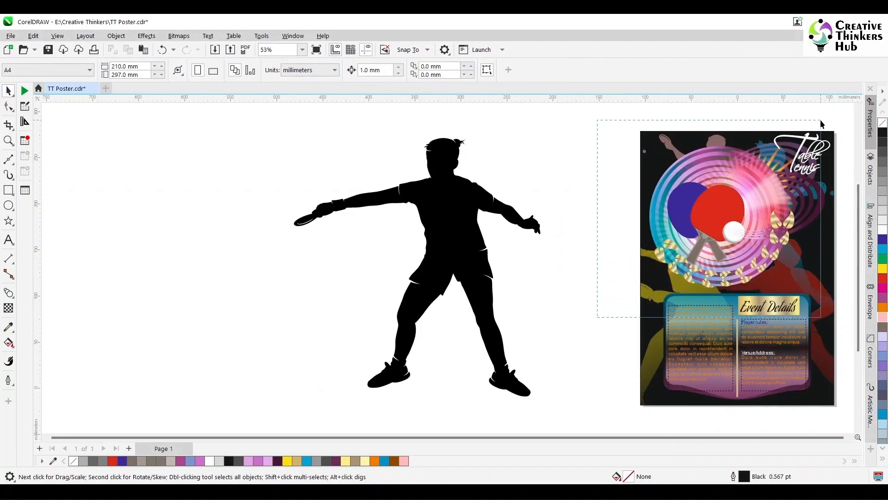
{"action": "left_click_drag", "start_coordinate": [845, 125], "coordinate": [767, 192]}
{"action": "left_click_drag", "start_coordinate": [761, 256], "coordinate": [720, 200]}
{"action": "key", "text": "ctrl+g"}
{"action": "left_click", "coordinate": [607, 162]}
{"action": "left_click_drag", "start_coordinate": [844, 118], "coordinate": [768, 193]}
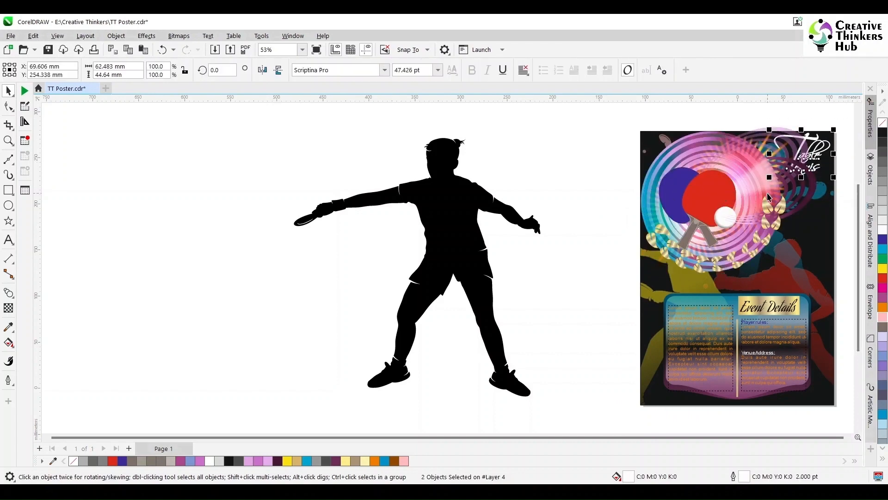
- Move only the blue racket out of the rings to the empty area beside the poster's left edge
{"action": "left_click", "coordinate": [698, 204]}
{"action": "left_click", "coordinate": [697, 204], "text": "ctrl"}
{"action": "left_click_drag", "start_coordinate": [697, 203], "coordinate": [590, 203]}
{"action": "key", "text": "ctrl+z"}
{"action": "key", "text": "ctrl+z"}
{"action": "left_click", "coordinate": [663, 199], "text": "ctrl"}
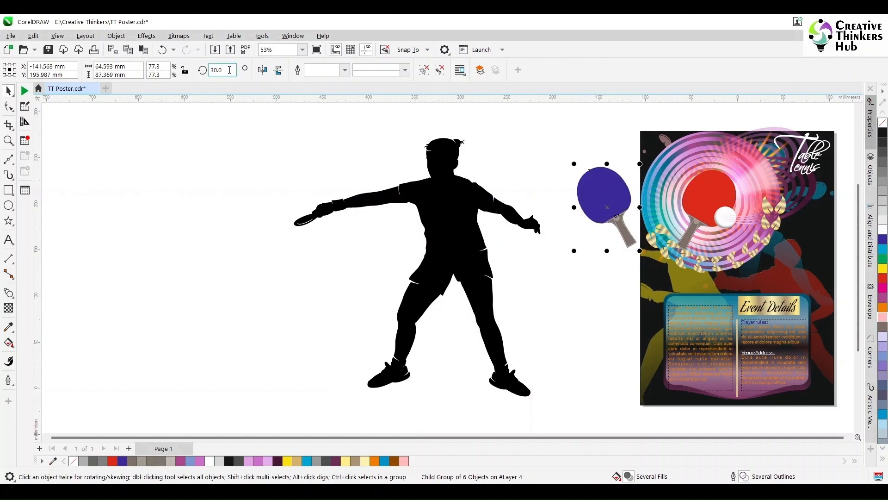
- Ungroup the rackets and ball, and select the blue racket on its own
{"action": "left_click", "coordinate": [568, 156]}
{"action": "left_click", "coordinate": [624, 220]}
{"action": "left_click", "coordinate": [424, 70]}
{"action": "left_click", "coordinate": [536, 143]}
{"action": "left_click", "coordinate": [592, 196]}
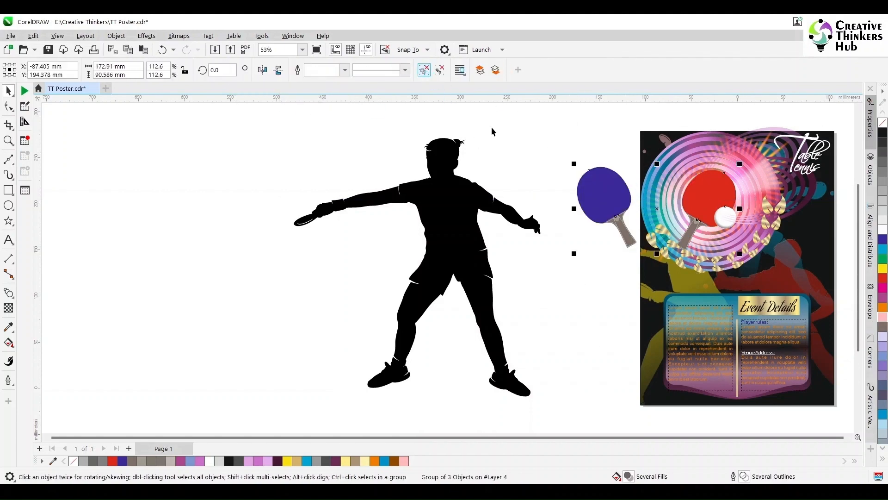
{"action": "left_click", "coordinate": [523, 147]}
{"action": "left_click", "coordinate": [579, 190]}
{"action": "left_click", "coordinate": [523, 147]}
{"action": "left_click", "coordinate": [612, 202]}
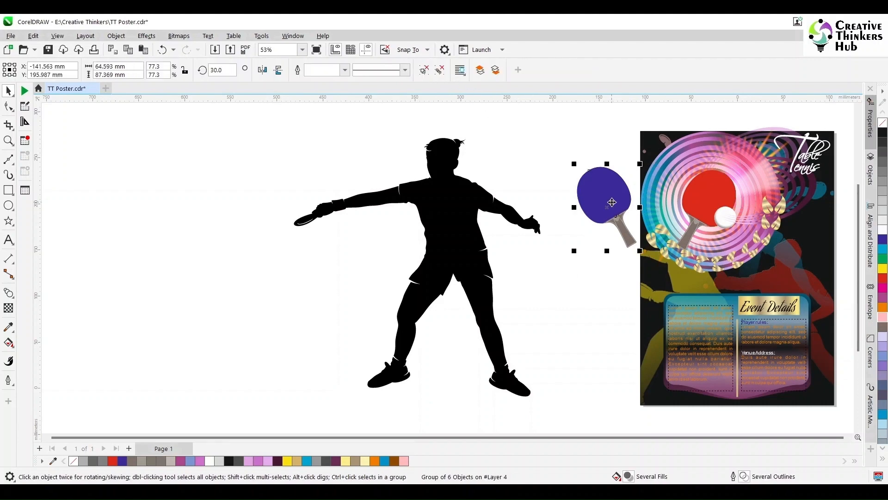
- Nudge the red racket down and right, and rotate the blue racket to about 250 degrees behind it with the handle pointing left
{"action": "left_click_drag", "start_coordinate": [717, 192], "coordinate": [724, 199]}
{"action": "left_click", "coordinate": [610, 195]}
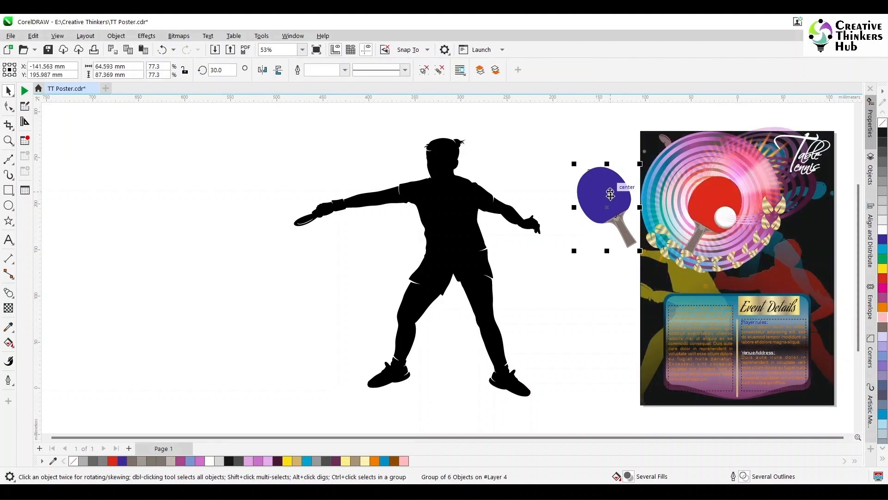
{"action": "left_click", "coordinate": [610, 195]}
{"action": "left_click_drag", "start_coordinate": [639, 263], "coordinate": [676, 215]}
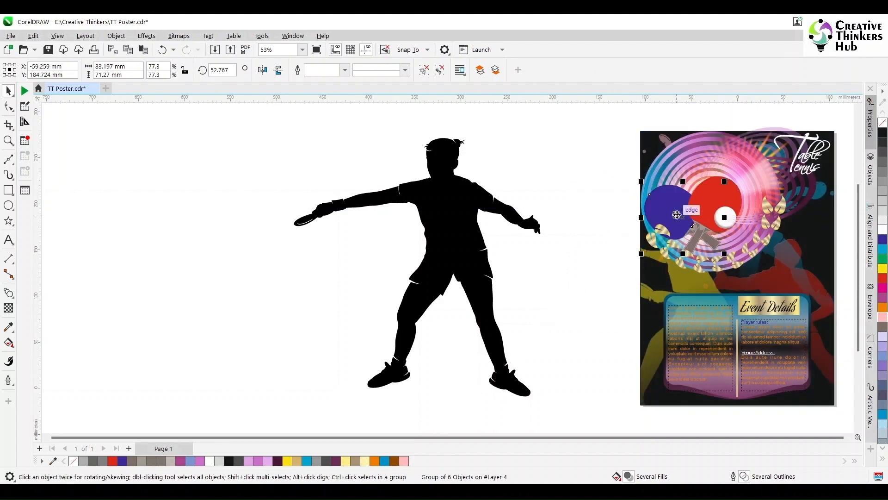
{"action": "left_click", "coordinate": [676, 215]}
{"action": "left_click_drag", "start_coordinate": [726, 256], "coordinate": [601, 183]}
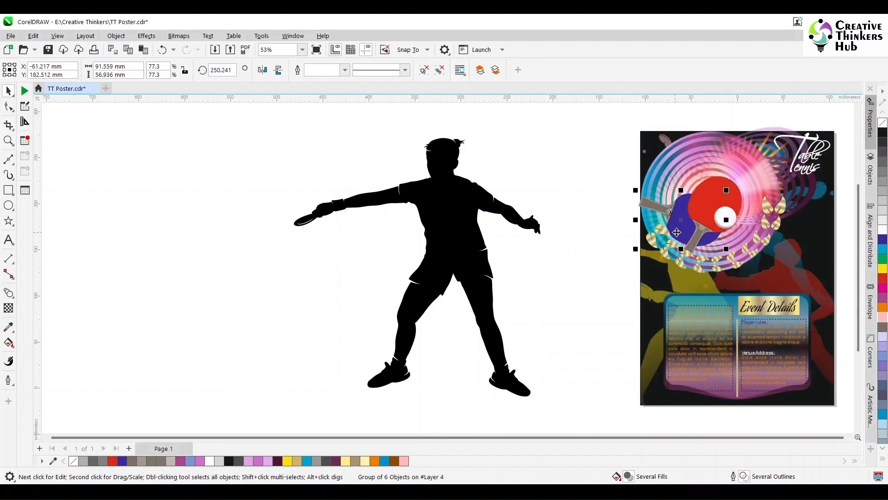
{"action": "left_click_drag", "start_coordinate": [677, 233], "coordinate": [668, 216]}
- Group the two parts of the Table Tennis title, move them to the poster's upper left and fill them with black
{"action": "left_click", "coordinate": [819, 156]}
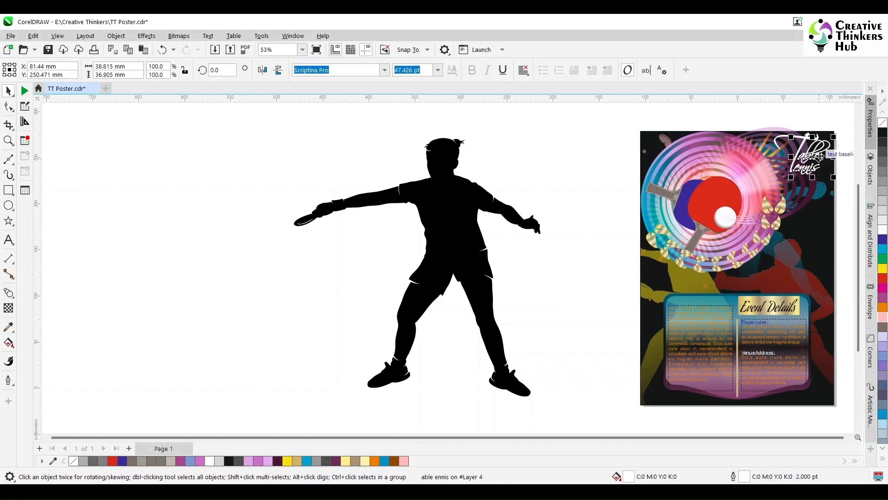
{"action": "left_click", "coordinate": [808, 141]}
{"action": "left_click_drag", "start_coordinate": [807, 141], "coordinate": [678, 142]}
{"action": "left_click", "coordinate": [883, 132]}
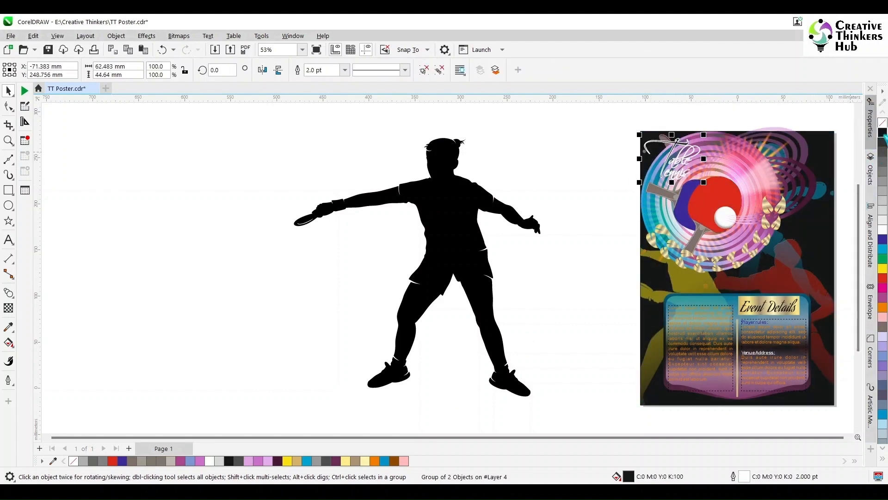
- Give the Table Tennis title a black outline, enlarge it and position it across the two rackets
{"action": "left_click_drag", "start_coordinate": [688, 168], "coordinate": [741, 212]}
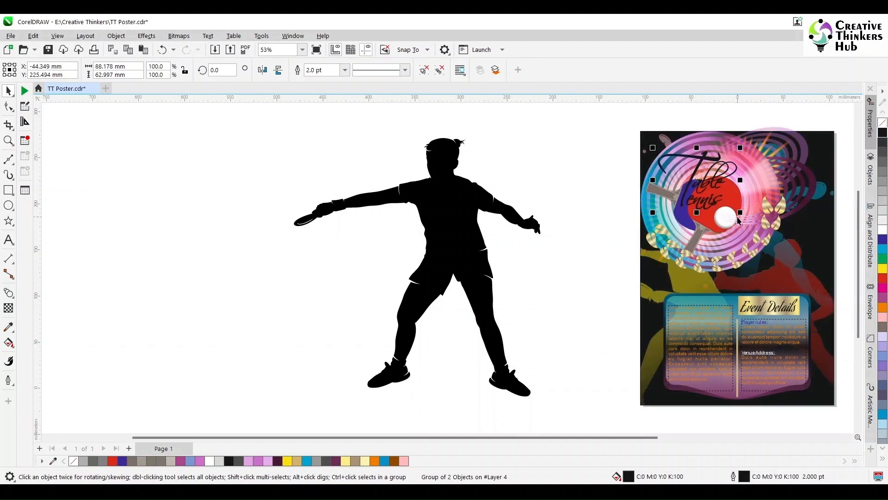
{"action": "scroll", "coordinate": [739, 220], "scroll_direction": "up", "scroll_amount": 4}
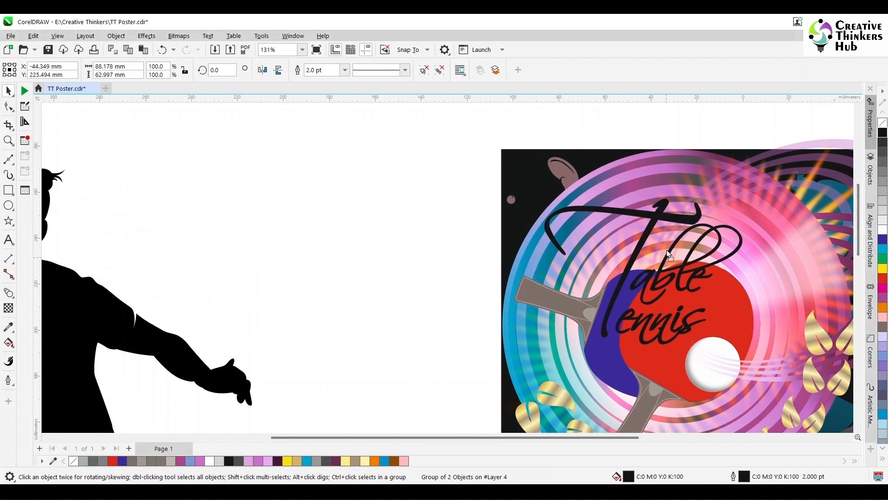
{"action": "left_click_drag", "start_coordinate": [670, 253], "coordinate": [670, 242]}
{"action": "left_click_drag", "start_coordinate": [749, 331], "coordinate": [769, 358]}
- Move the blue racket slightly up and to the left behind the title and deselect it
{"action": "left_click_drag", "start_coordinate": [603, 374], "coordinate": [583, 357]}
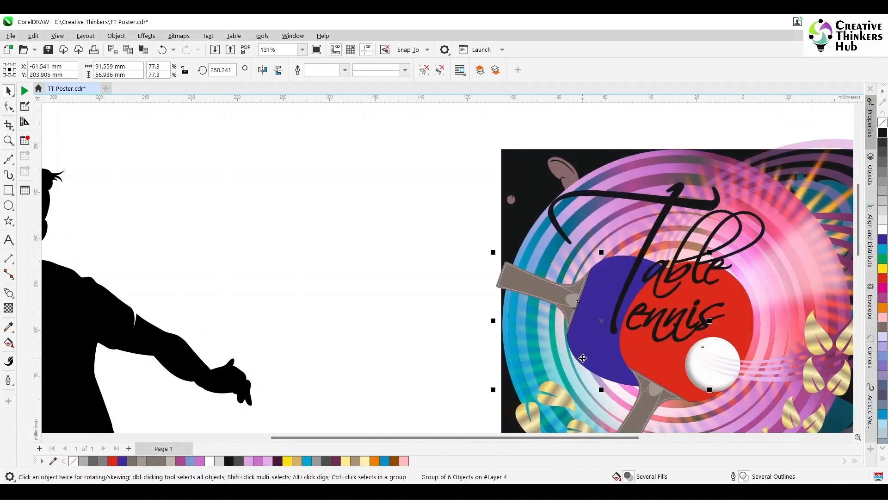
{"action": "scroll", "coordinate": [580, 347], "scroll_direction": "down", "scroll_amount": 4}
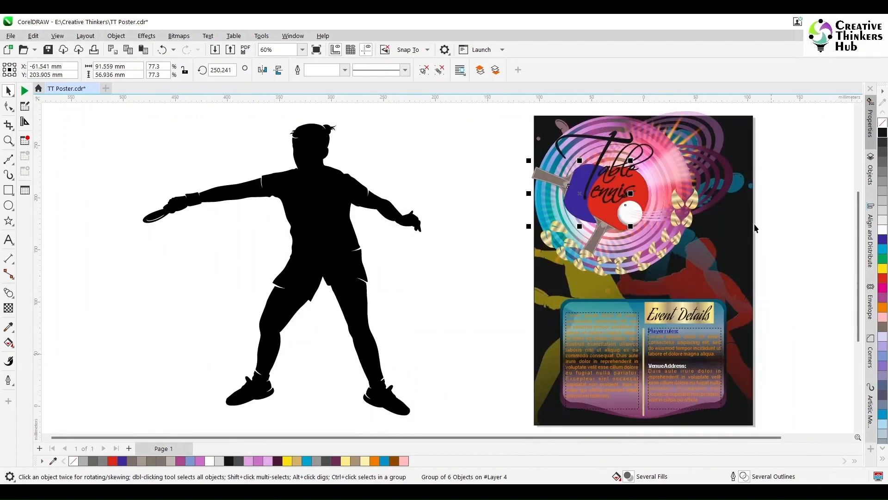
{"action": "left_click", "coordinate": [785, 236]}
- Inside the background clip, move the blue player down and delete the faded red player behind the Table Tennis title
{"action": "double_click", "coordinate": [739, 184]}
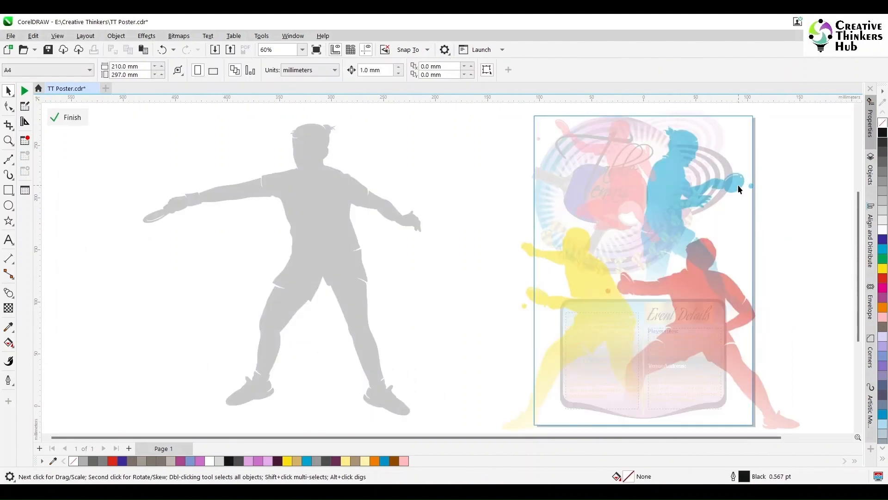
{"action": "left_click_drag", "start_coordinate": [737, 184], "coordinate": [737, 248]}
{"action": "left_click", "coordinate": [639, 193]}
{"action": "key", "text": "Delete"}
{"action": "left_click", "coordinate": [806, 209], "text": "ctrl"}
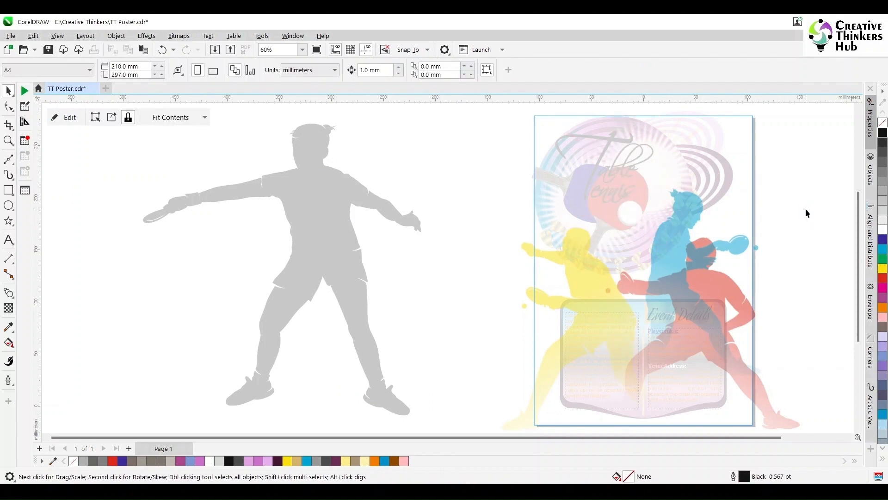
{"action": "left_click", "coordinate": [806, 209]}
- Shift the blue player slightly left inside the background clip and adjust its fountain transparency to fade out toward the legs
{"action": "double_click", "coordinate": [733, 248]}
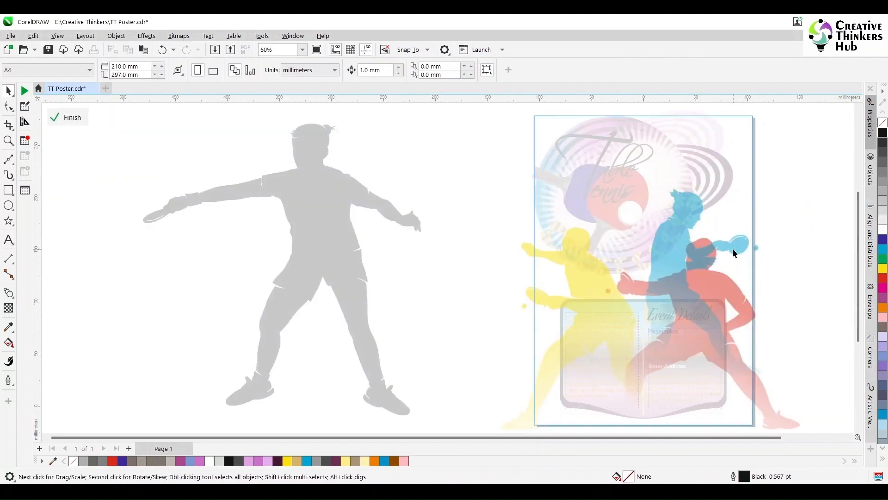
{"action": "left_click_drag", "start_coordinate": [733, 249], "coordinate": [722, 250]}
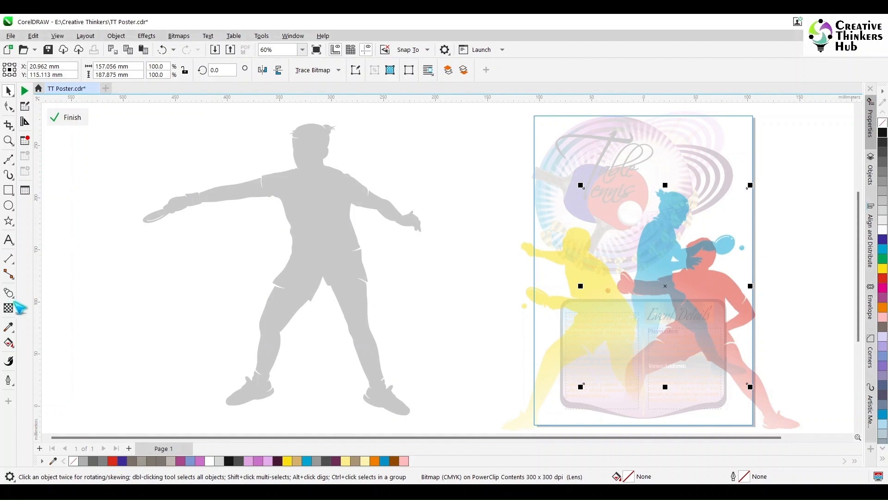
{"action": "left_click", "coordinate": [9, 308]}
{"action": "left_click", "coordinate": [631, 348]}
{"action": "left_click_drag", "start_coordinate": [630, 348], "coordinate": [656, 362]}
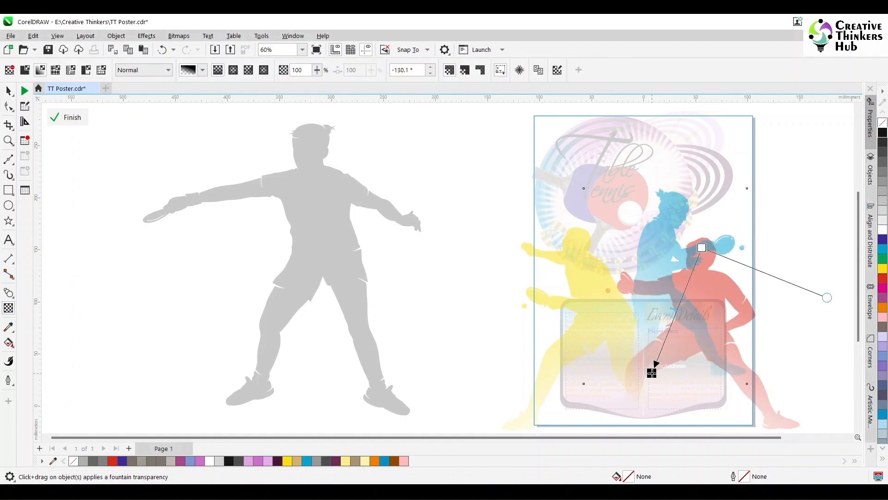
{"action": "left_click_drag", "start_coordinate": [702, 247], "coordinate": [671, 260]}
- Reverse the red player's fountain transparency to fade from the feet toward the head, and finish editing the background clip
{"action": "left_click", "coordinate": [9, 90]}
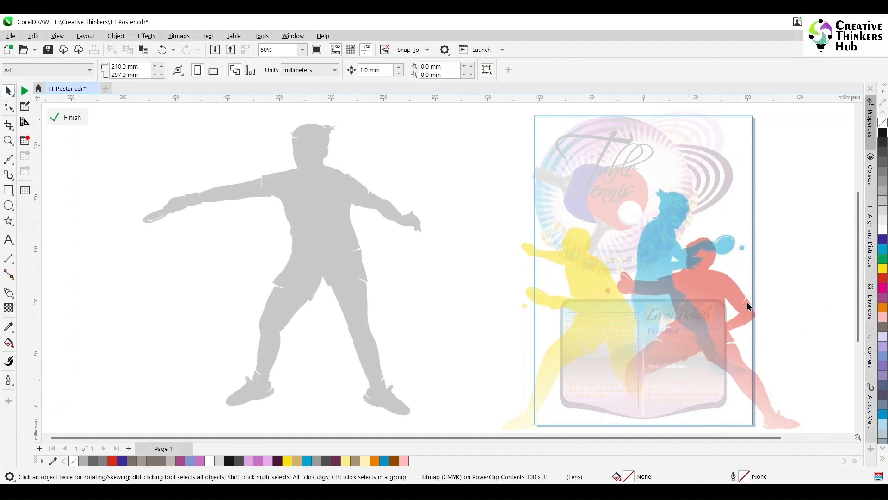
{"action": "left_click", "coordinate": [750, 307]}
{"action": "left_click", "coordinate": [9, 308]}
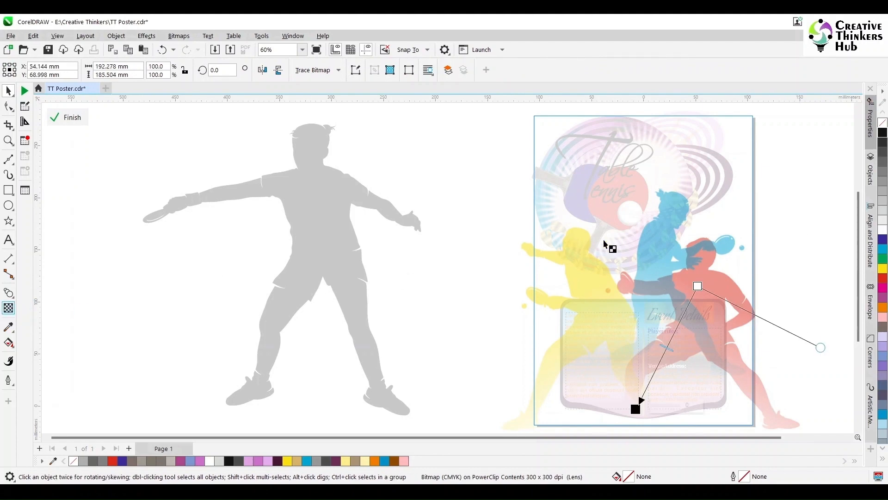
{"action": "left_click_drag", "start_coordinate": [636, 409], "coordinate": [653, 361]}
{"action": "left_click_drag", "start_coordinate": [698, 287], "coordinate": [651, 409]}
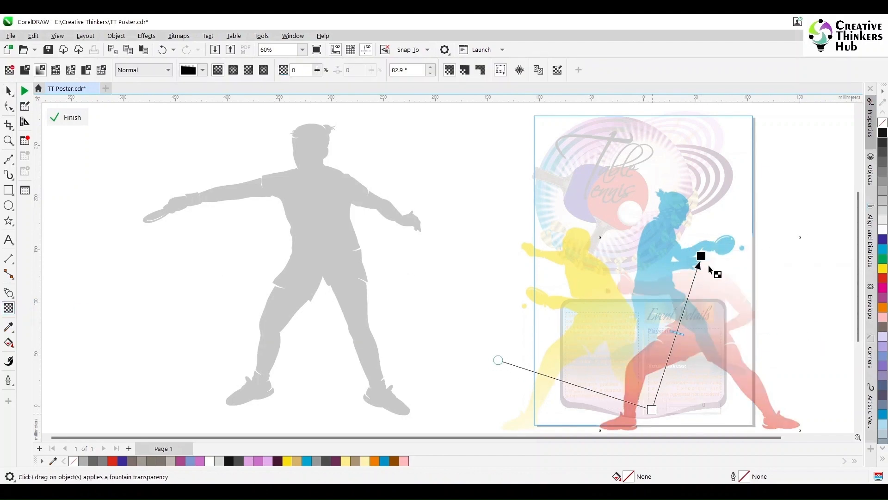
{"action": "left_click_drag", "start_coordinate": [701, 257], "coordinate": [712, 206]}
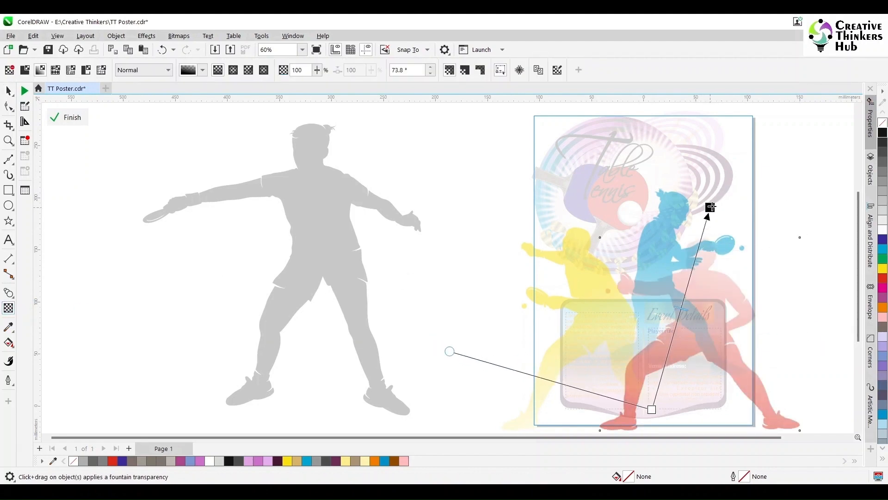
{"action": "left_click", "coordinate": [62, 117]}
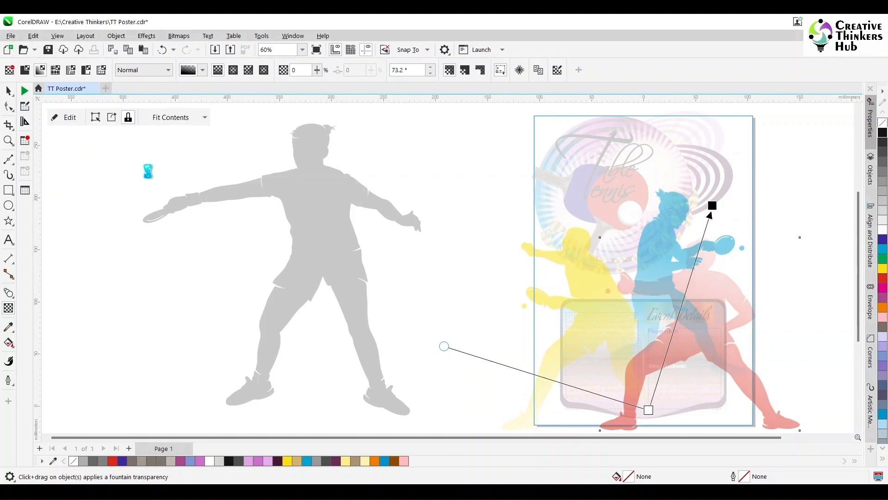
{"action": "left_click", "coordinate": [148, 174]}
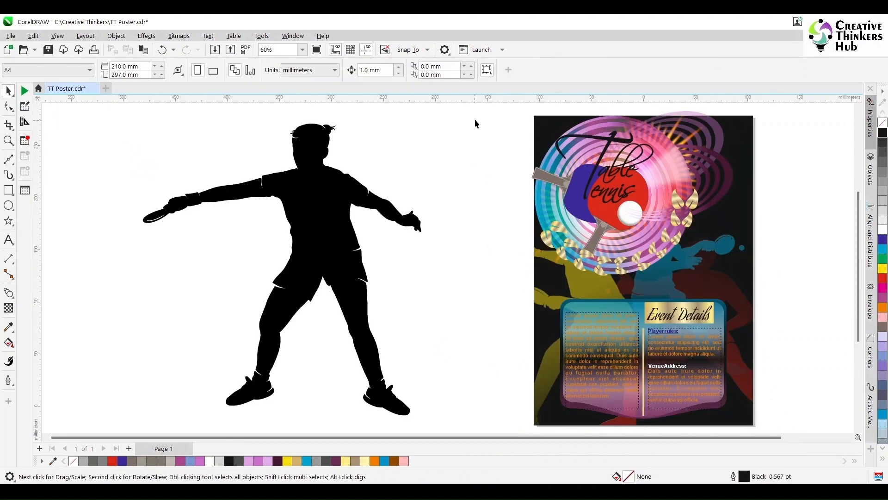
- Enlarge the complete title artwork of rings, rackets, garland and lettering to about 219 mm wide and group it
{"action": "left_click_drag", "start_coordinate": [508, 258], "coordinate": [773, 123]}
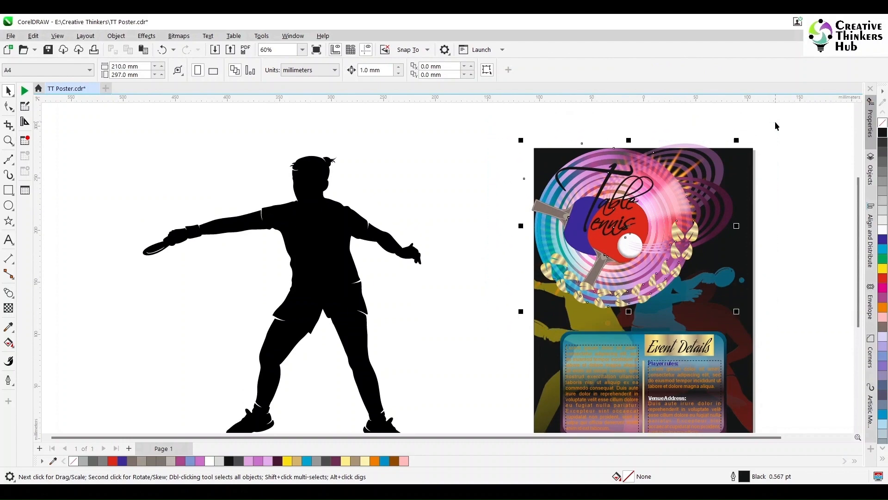
{"action": "left_click_drag", "start_coordinate": [737, 312], "coordinate": [750, 327]}
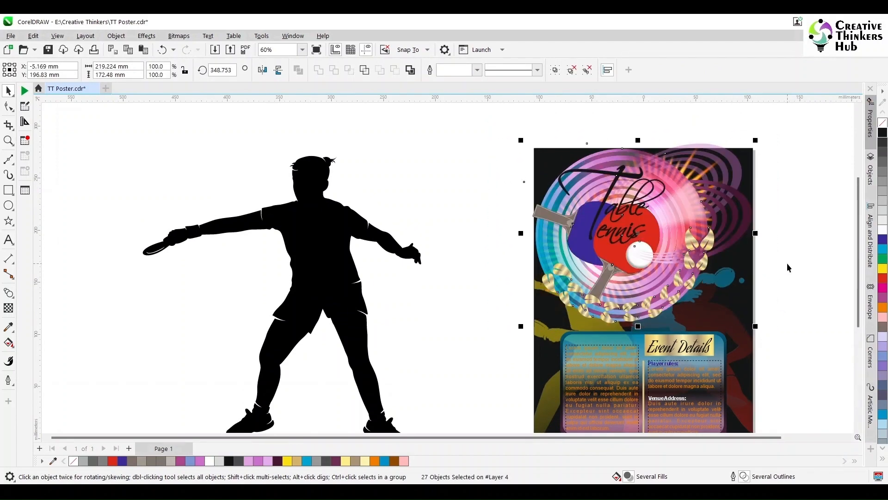
{"action": "key", "text": "ctrl+g"}
{"action": "left_click", "coordinate": [524, 174]}
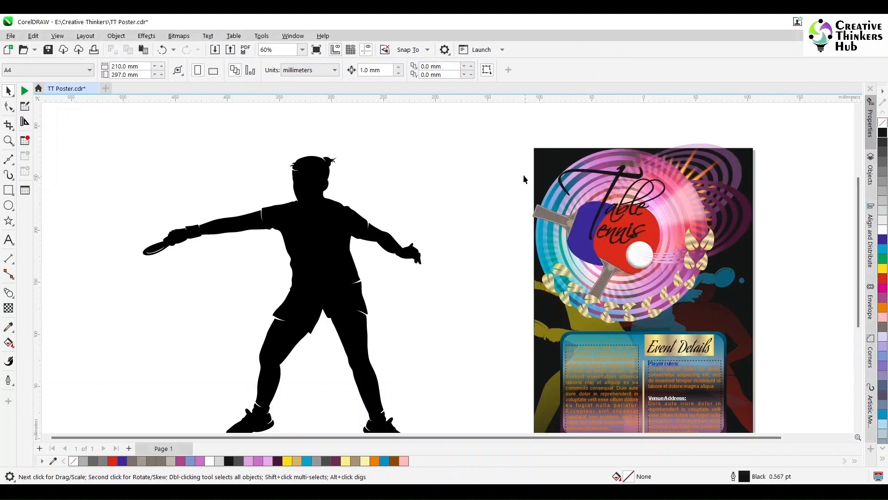
- Create a page-sized 210 x 297 mm rectangle, bring it to the front and move it to the left of the poster
{"action": "left_click", "coordinate": [540, 171]}
{"action": "left_click", "coordinate": [8, 189]}
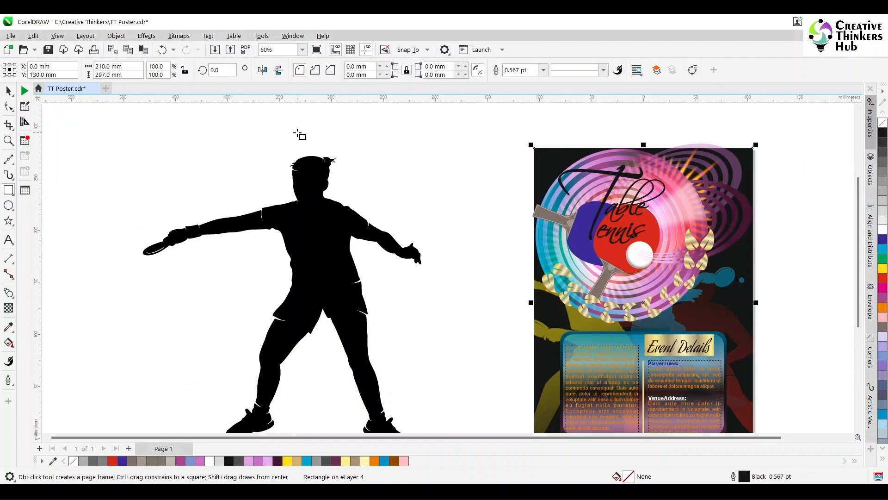
{"action": "key", "text": "shift+Page_Up"}
{"action": "left_click", "coordinate": [8, 91]}
{"action": "left_click_drag", "start_coordinate": [532, 162], "coordinate": [336, 161]}
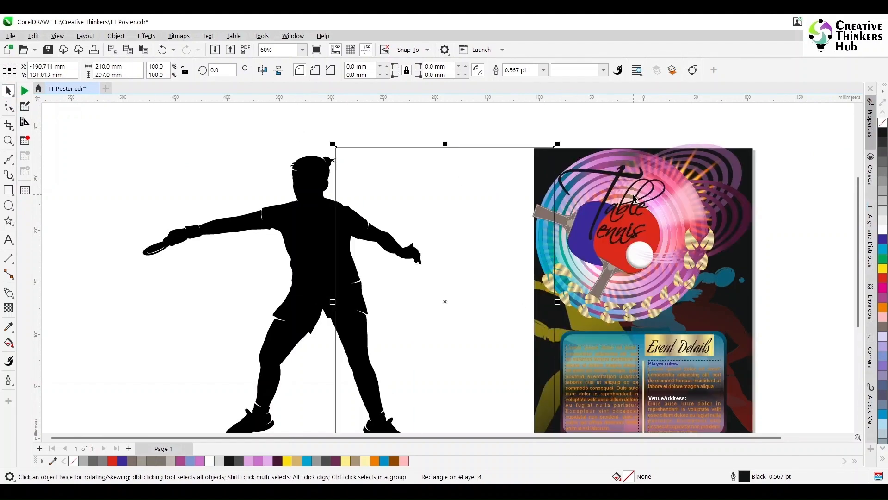
- PowerClip the grouped title artwork inside the page-sized rectangle and centre that frame on the page
{"action": "left_click", "coordinate": [666, 204]}
{"action": "left_click", "coordinate": [115, 37]}
{"action": "mouse_move", "coordinate": [157, 76]}
{"action": "left_click", "coordinate": [284, 82]}
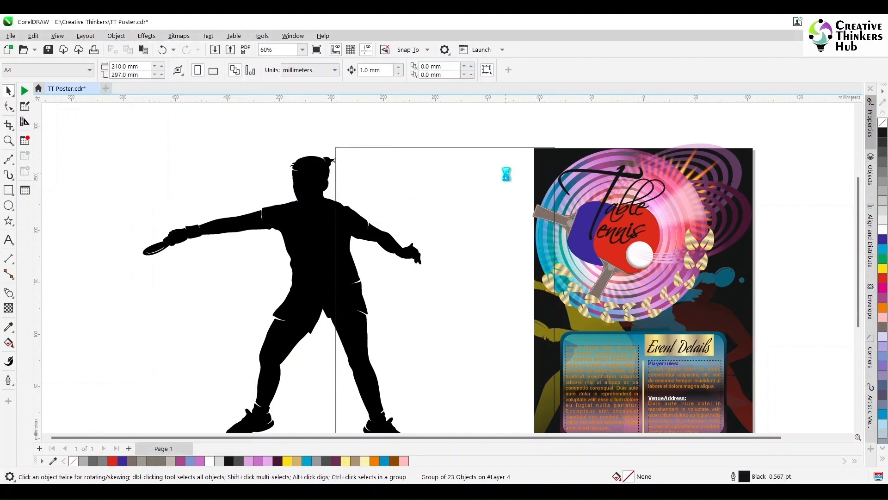
{"action": "left_click", "coordinate": [505, 176]}
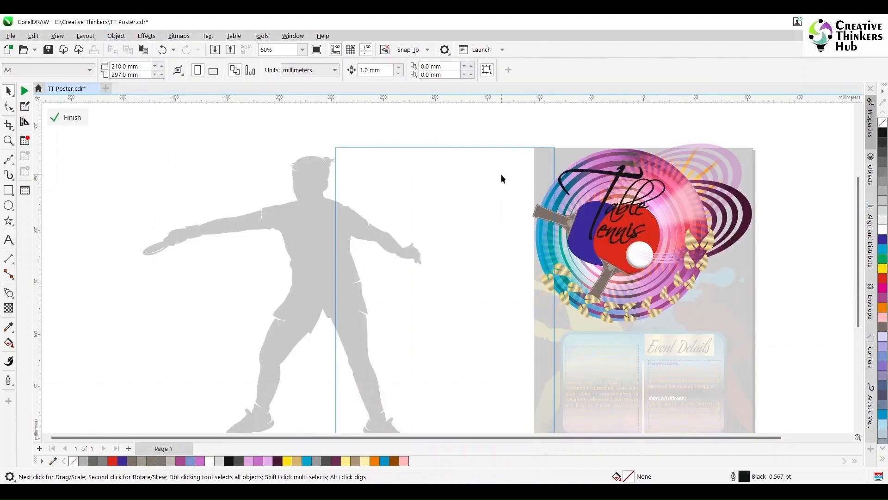
{"action": "left_click", "coordinate": [69, 117]}
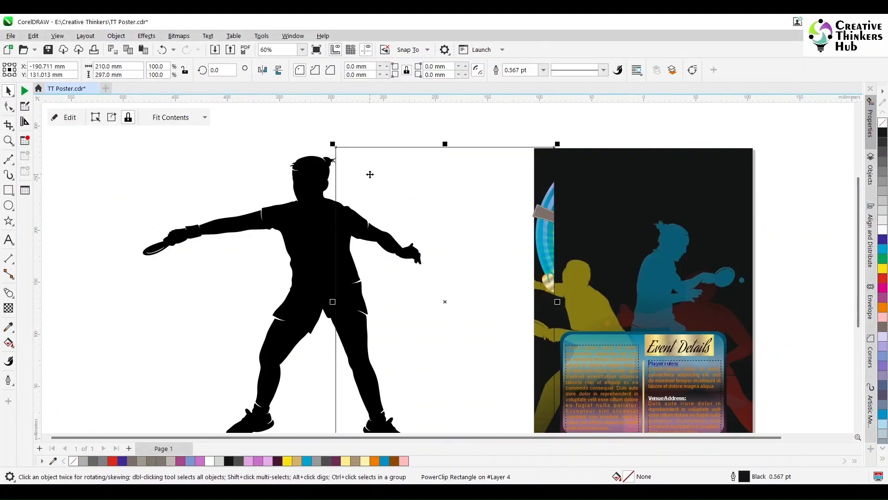
{"action": "key", "text": "p"}
- Inside the new frame, move the title artwork over the poster's upper half and enlarge it to about 230 mm wide
{"action": "double_click", "coordinate": [594, 178]}
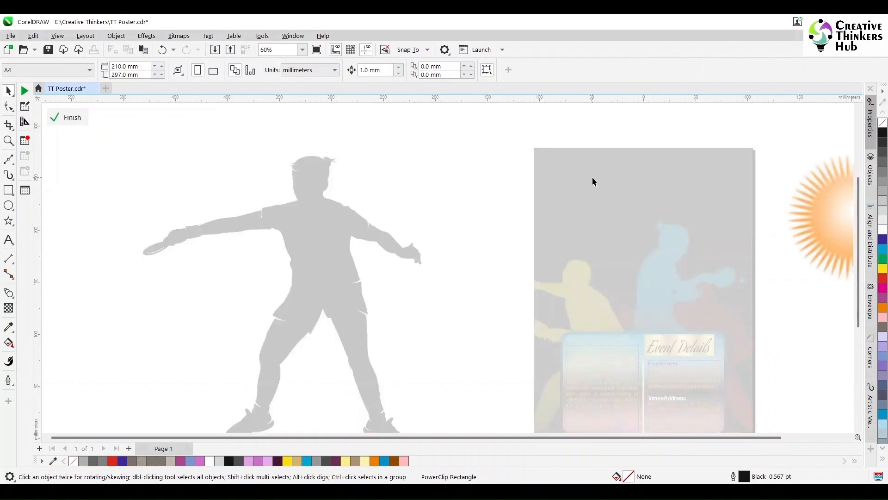
{"action": "key", "text": "F4"}
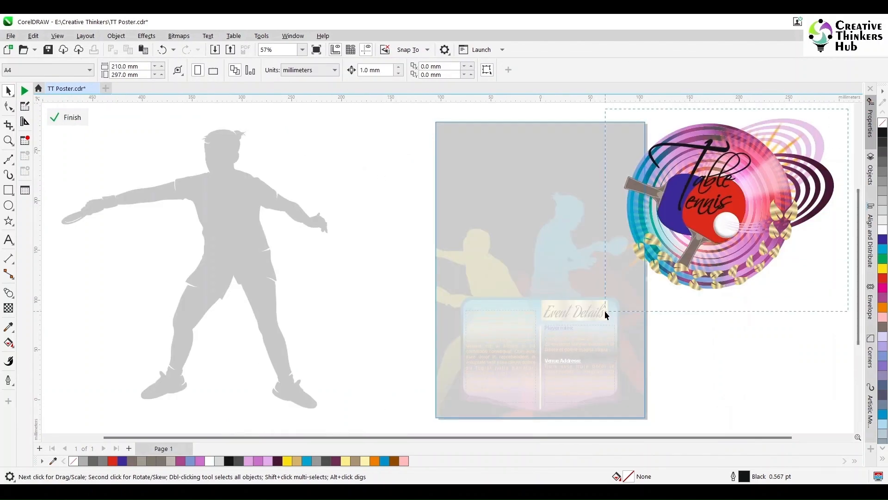
{"action": "left_click_drag", "start_coordinate": [737, 207], "coordinate": [529, 203]}
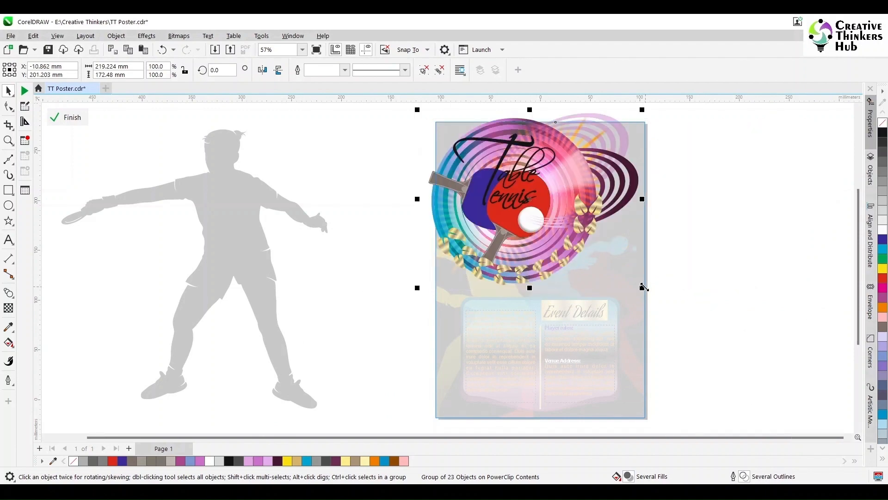
{"action": "mouse_move", "coordinate": [644, 287]}
{"action": "left_mouse_down"}
{"action": "mouse_move", "coordinate": [664, 296]}
{"action": "mouse_move", "coordinate": [656, 297]}
{"action": "left_mouse_up"}
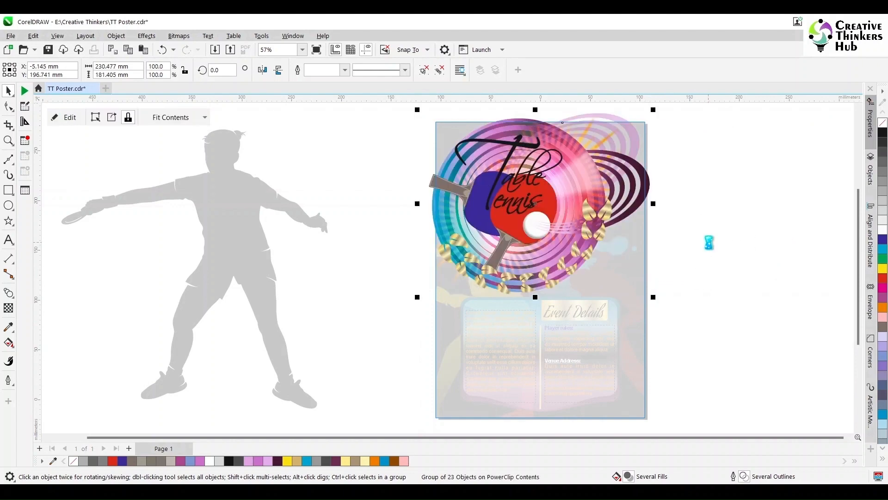
{"action": "left_click", "coordinate": [709, 243]}
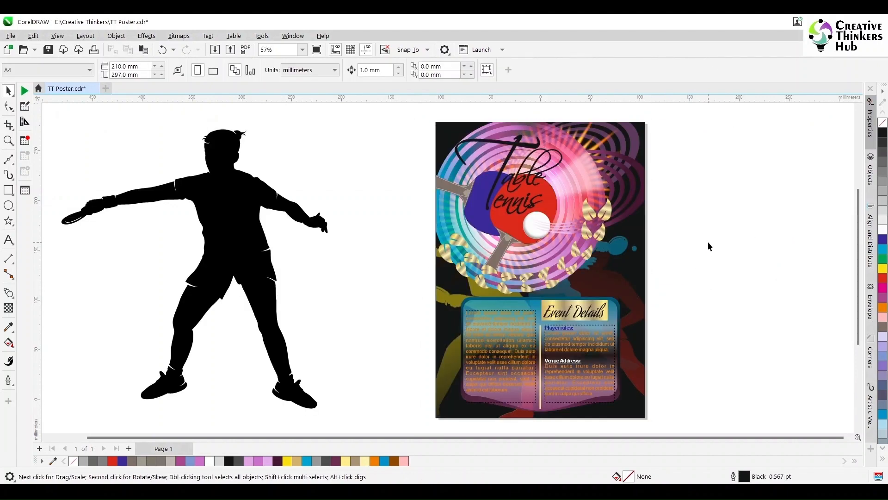
- Move the title artwork frame aside, lower the blue player inside the background clip and centre the frame back on the page
{"action": "left_click", "coordinate": [640, 267]}
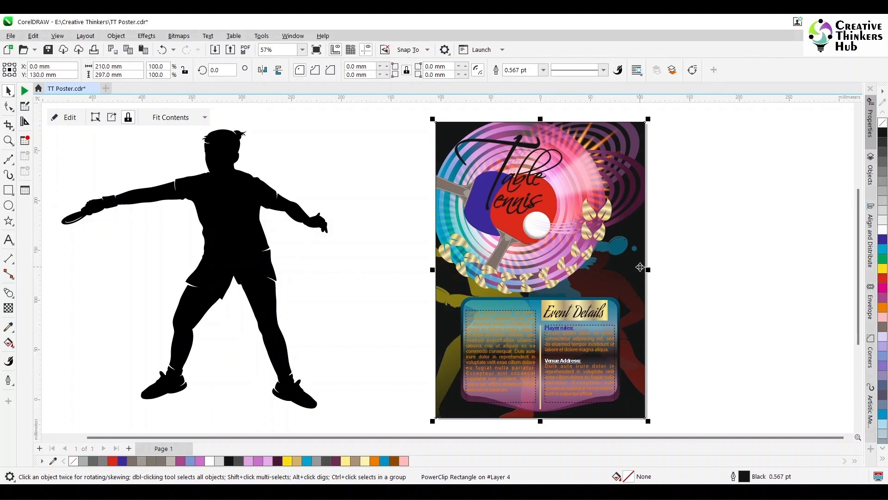
{"action": "left_click_drag", "start_coordinate": [640, 267], "coordinate": [595, 266]}
{"action": "left_click", "coordinate": [688, 250]}
{"action": "double_click", "coordinate": [620, 248]}
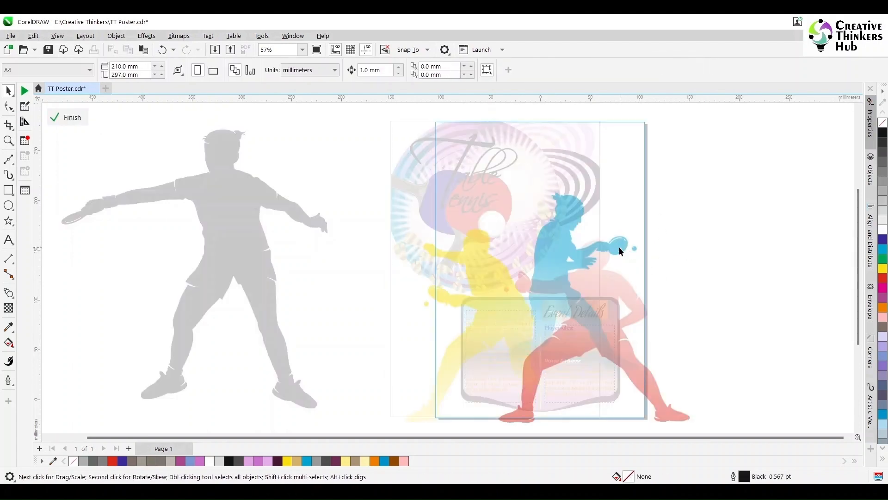
{"action": "left_click", "coordinate": [621, 251]}
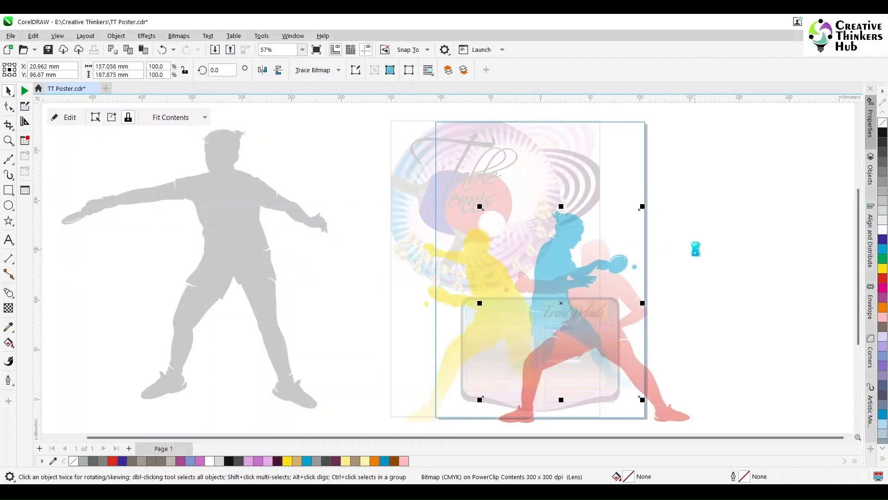
{"action": "left_click", "coordinate": [695, 248]}
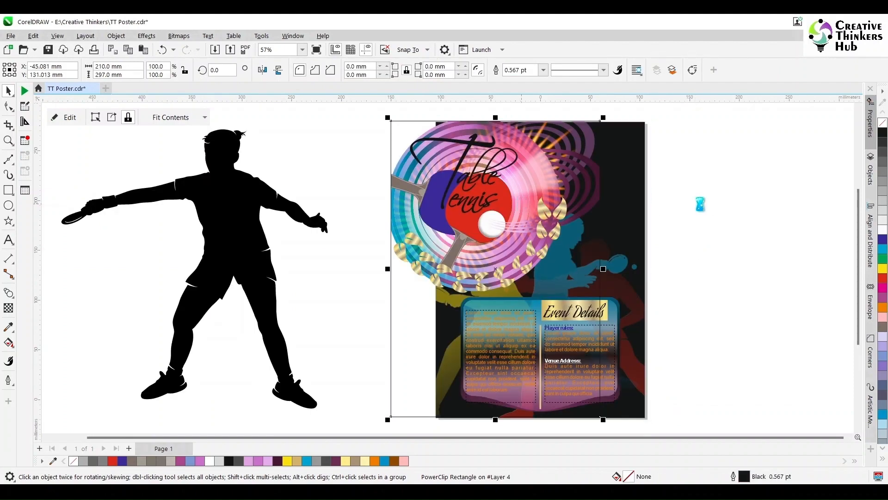
{"action": "key", "text": "p"}
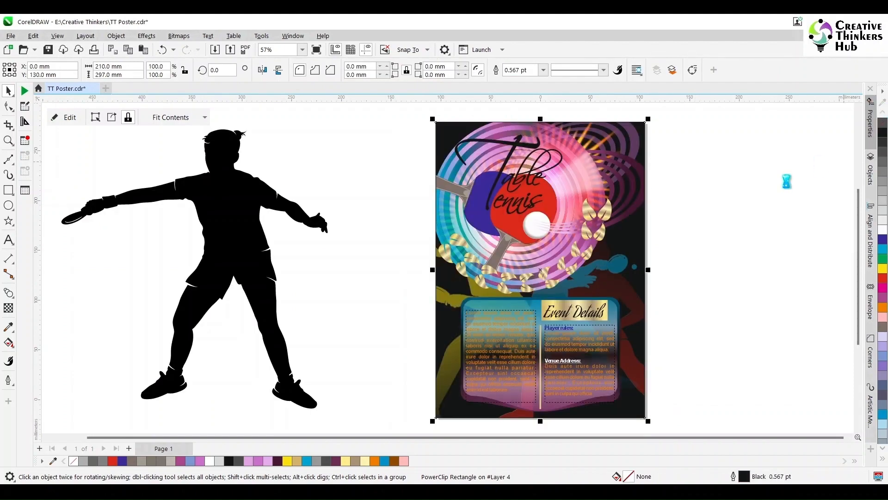
- Remove the outline from the title artwork frame and delete the black player silhouette beside the poster
{"action": "left_click", "coordinate": [786, 180]}
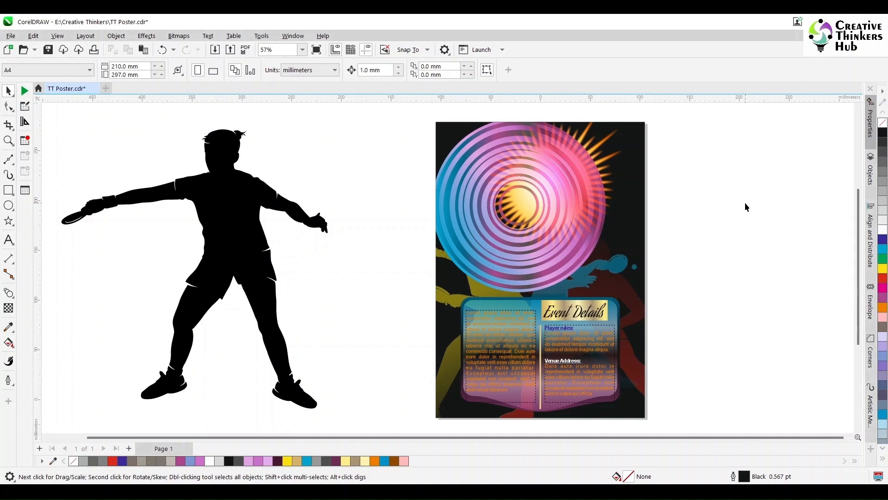
{"action": "key", "text": "ctrl+z"}
{"action": "key", "text": "Escape"}
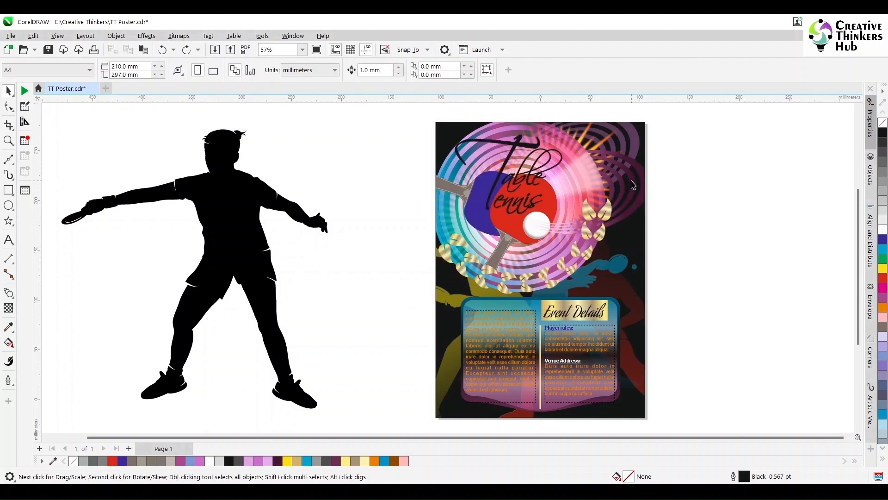
{"action": "left_click", "coordinate": [632, 181]}
{"action": "right_click", "coordinate": [883, 123]}
{"action": "left_click", "coordinate": [732, 217]}
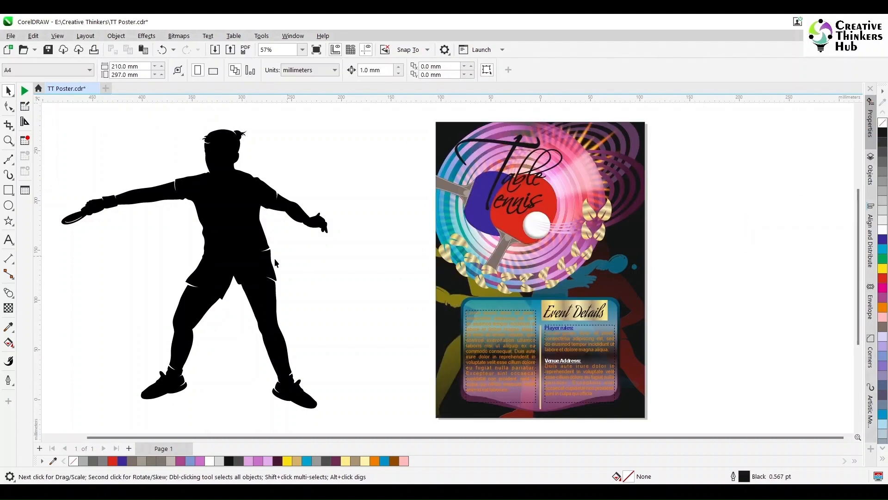
{"action": "key", "text": "Delete"}
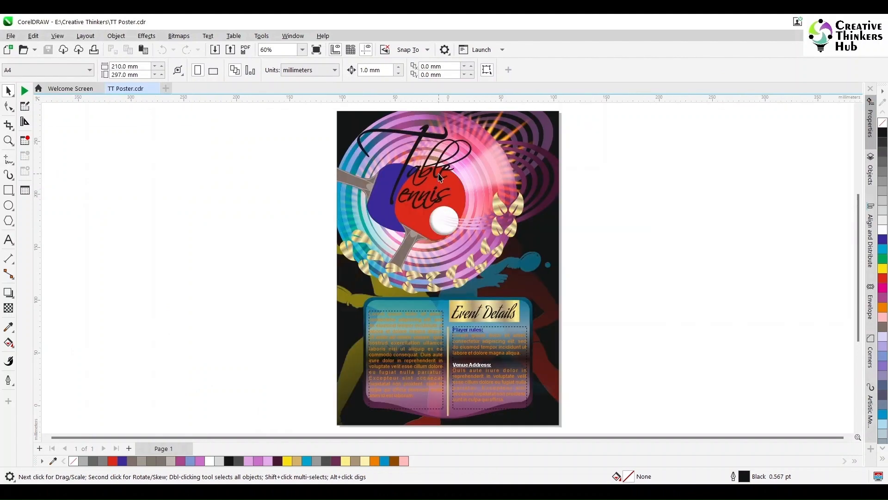
- Inside the title artwork frame, convert the large T's outline to an object and weld it to the letter
{"action": "double_click", "coordinate": [439, 173]}
{"action": "left_click_drag", "start_coordinate": [317, 117], "coordinate": [496, 211]}
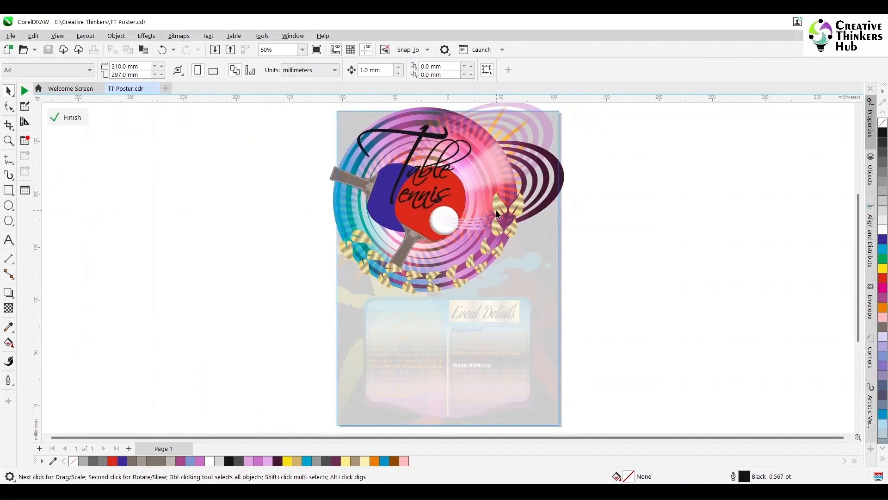
{"action": "key", "text": "shift+F2"}
{"action": "left_click", "coordinate": [116, 36]}
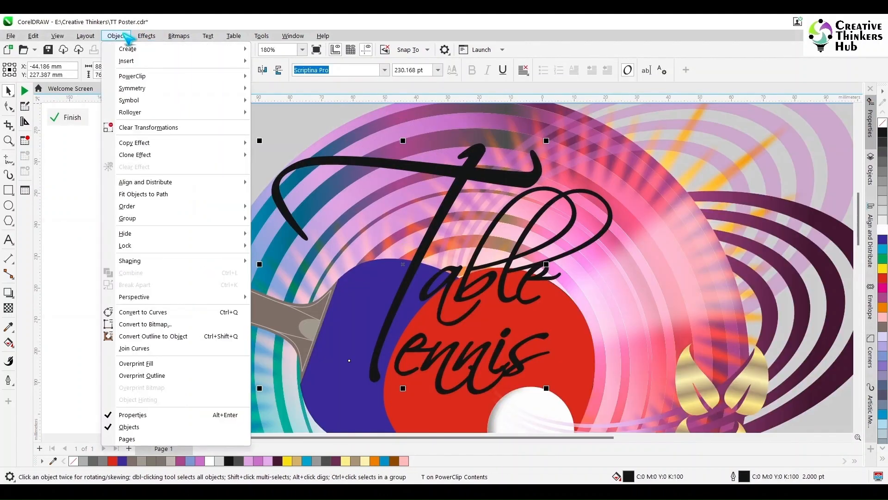
{"action": "left_click", "coordinate": [172, 336]}
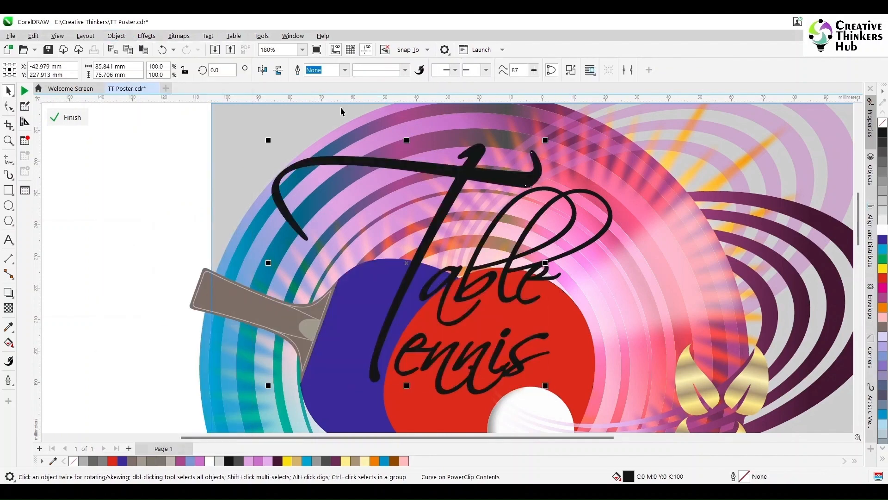
{"action": "left_click_drag", "start_coordinate": [179, 110], "coordinate": [550, 395]}
{"action": "key", "text": "Delete"}
{"action": "key", "text": "ctrl+z"}
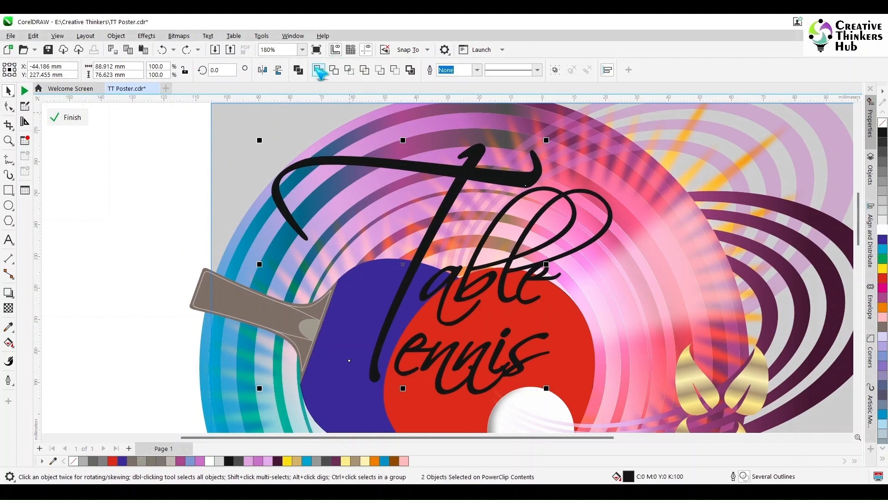
{"action": "left_click", "coordinate": [319, 70]}
- Convert the outline of the "able ennis" lettering to an object and weld it to the text
{"action": "left_click_drag", "start_coordinate": [176, 158], "coordinate": [645, 403]}
{"action": "left_click", "coordinate": [116, 36]}
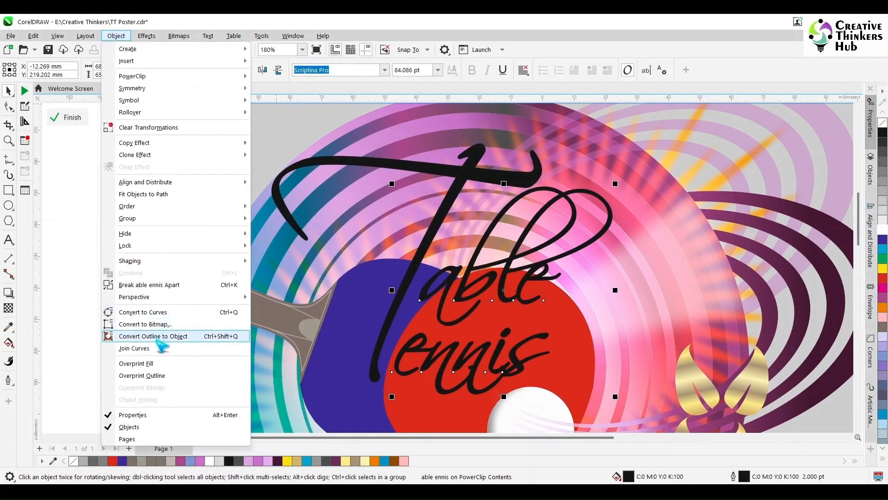
{"action": "left_click", "coordinate": [187, 335]}
{"action": "left_click_drag", "start_coordinate": [169, 157], "coordinate": [644, 410]}
{"action": "left_click", "coordinate": [319, 70]}
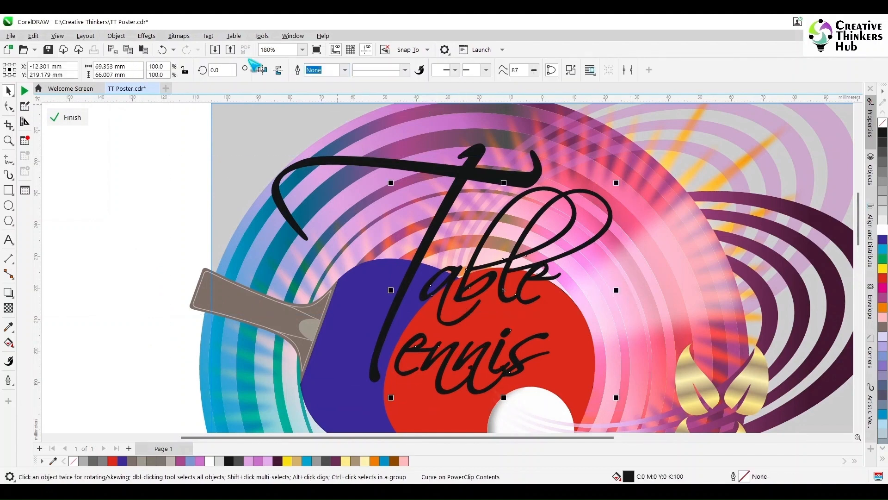
- Fill both title pieces black, group them, and nudge a duplicate of the group 1 mm up and 1 mm left
{"action": "left_click", "coordinate": [153, 144]}
{"action": "left_click_drag", "start_coordinate": [157, 112], "coordinate": [657, 411]}
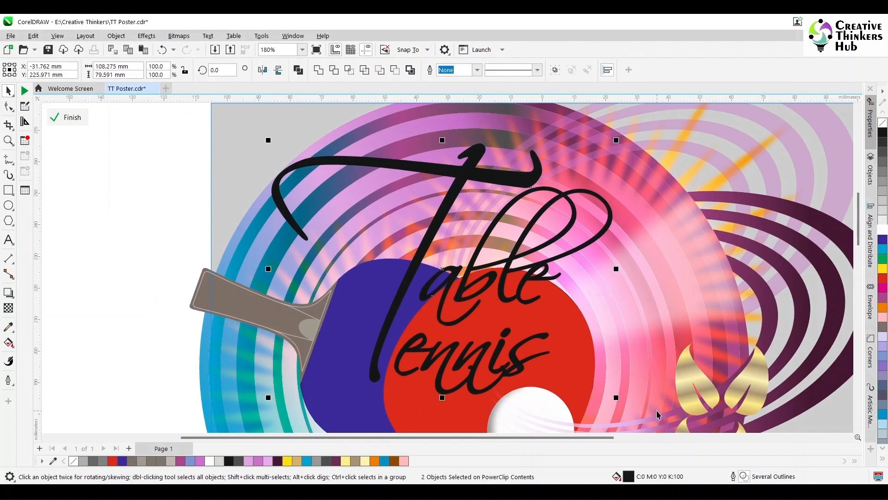
{"action": "left_click", "coordinate": [884, 135]}
{"action": "key", "text": "ctrl+g"}
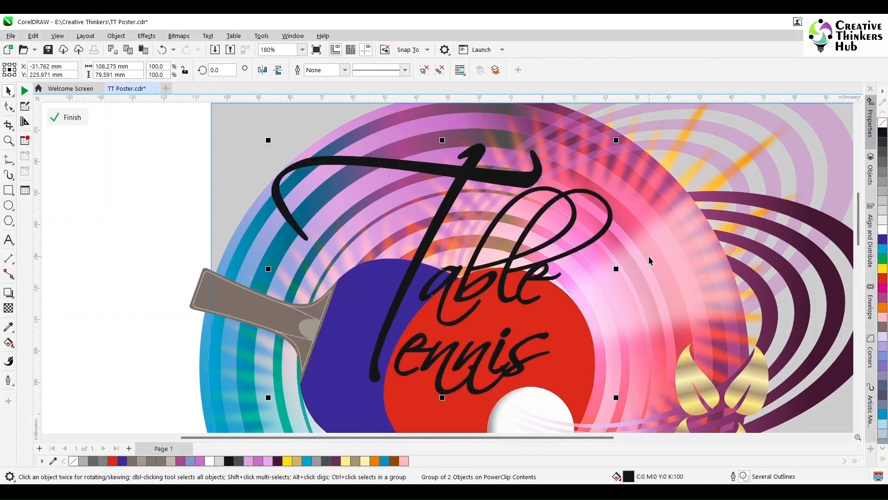
{"action": "key", "text": "plus"}
{"action": "key", "text": "Up"}
{"action": "key", "text": "Left"}
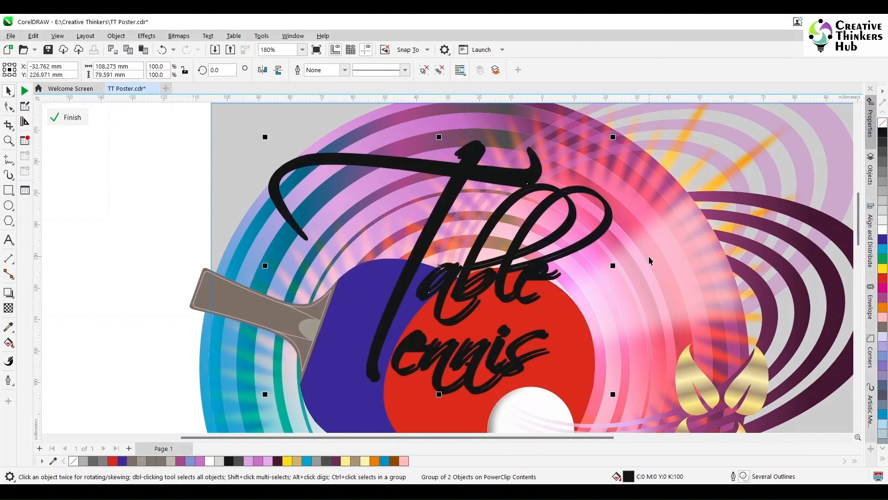
- Fill the original title group behind the duplicate white and finish editing the frame's contents
{"action": "left_click", "coordinate": [562, 357]}
{"action": "left_click", "coordinate": [160, 280]}
{"action": "left_click", "coordinate": [535, 355]}
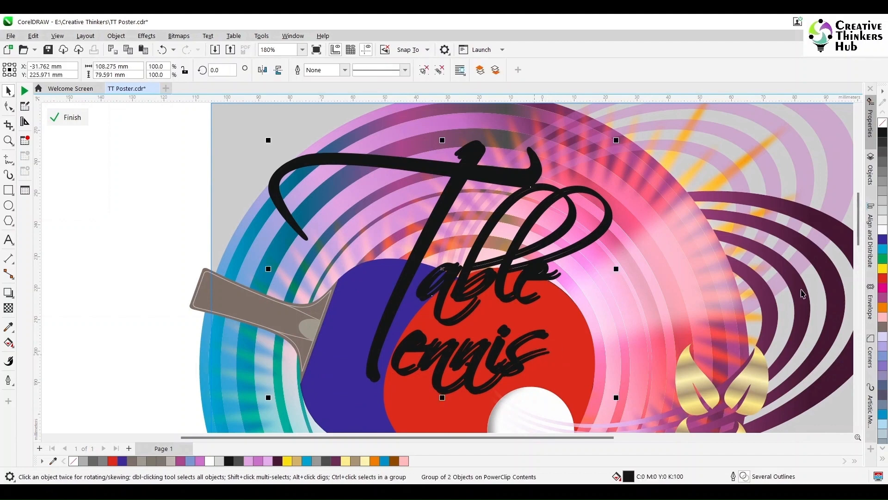
{"action": "left_click", "coordinate": [883, 230]}
{"action": "key", "text": "F4"}
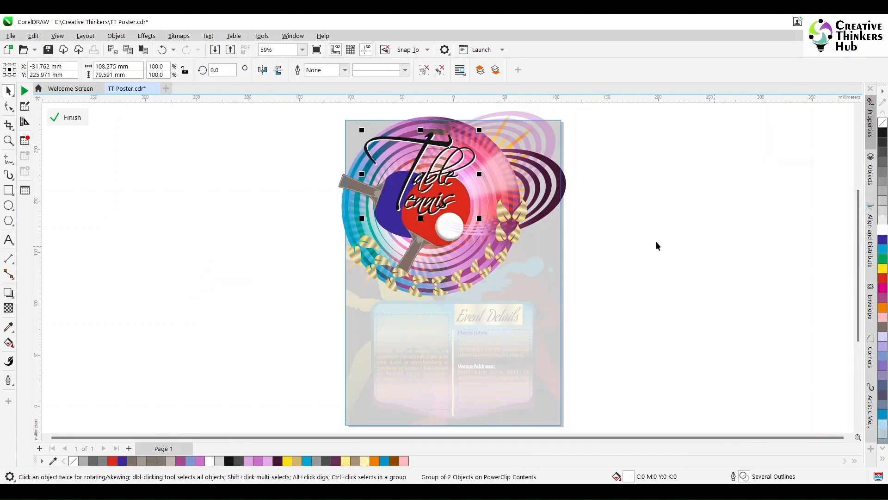
{"action": "left_click", "coordinate": [656, 241]}
{"action": "left_click", "coordinate": [203, 211], "text": "ctrl"}
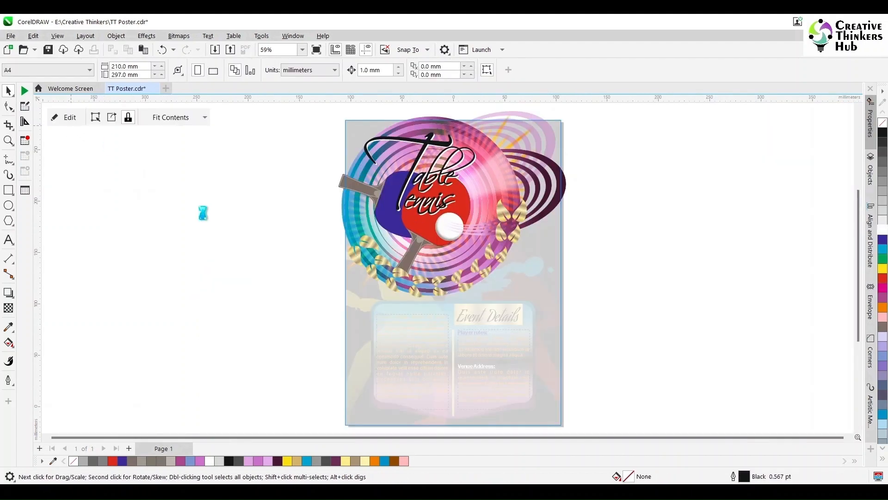
{"action": "left_click", "coordinate": [215, 225]}
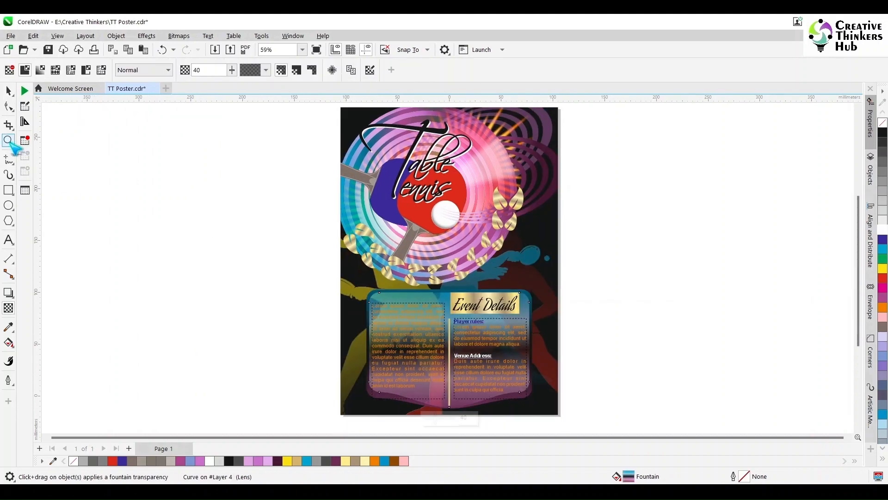
- Colour both paragraph text blocks in the event details panel white
{"action": "left_click", "coordinate": [8, 140]}
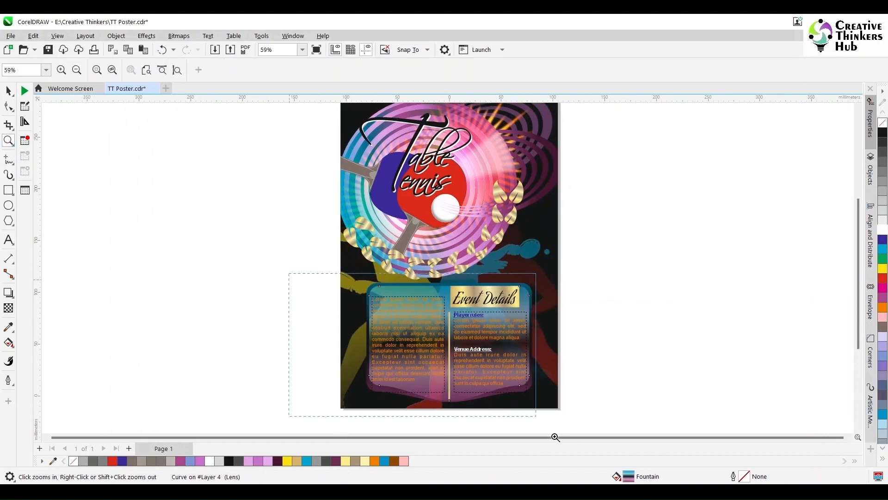
{"action": "left_click_drag", "start_coordinate": [289, 284], "coordinate": [589, 381]}
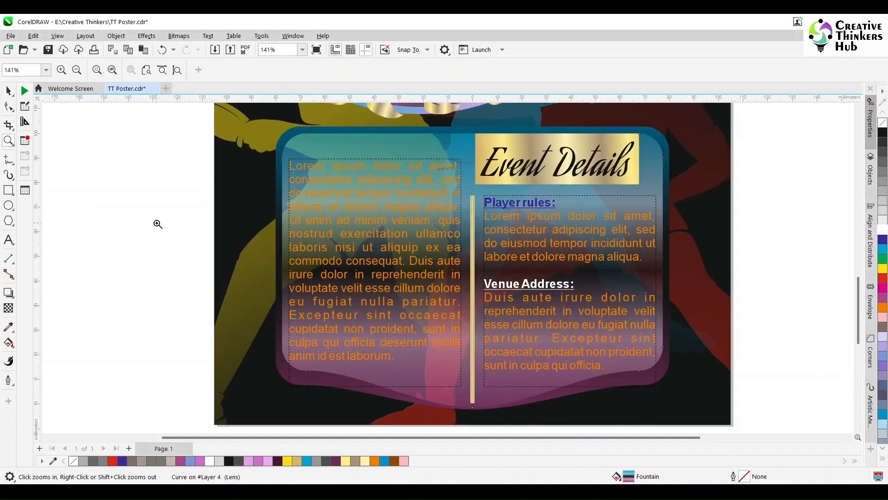
{"action": "left_click", "coordinate": [343, 171]}
{"action": "left_click", "coordinate": [883, 230]}
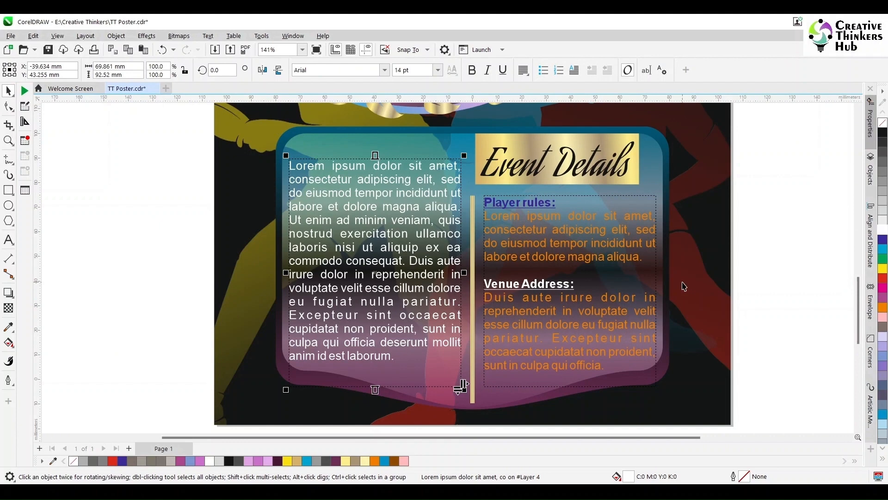
{"action": "left_click", "coordinate": [590, 241]}
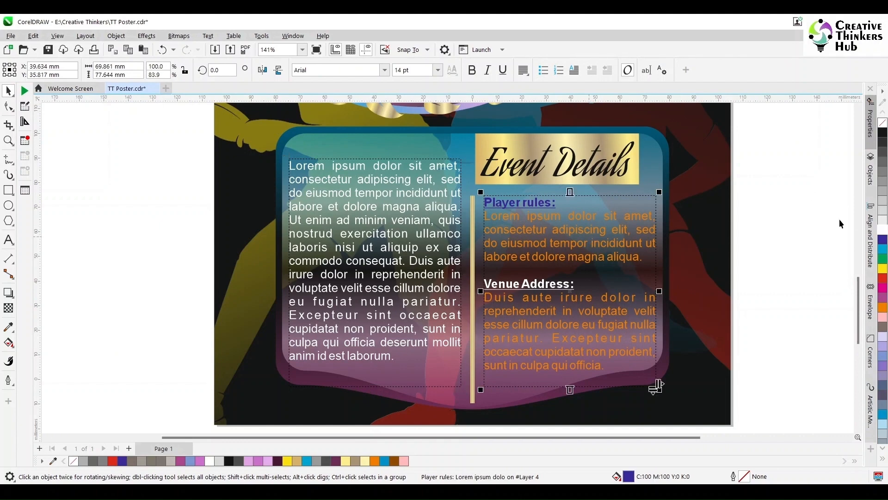
{"action": "left_click", "coordinate": [883, 230]}
{"action": "left_click", "coordinate": [766, 245]}
{"action": "key", "text": "F4"}
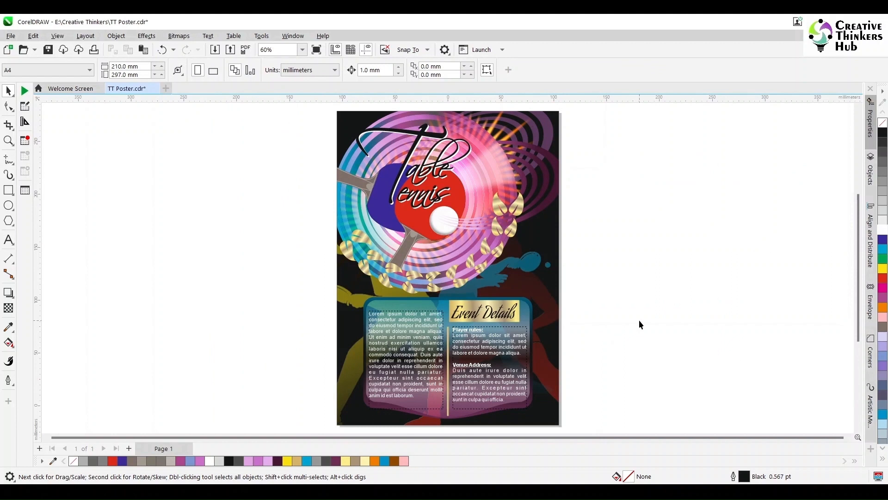
- Put a black copy of the inner event details panel without transparency behind the gradient panel and save the poster
{"action": "left_click", "coordinate": [437, 306]}
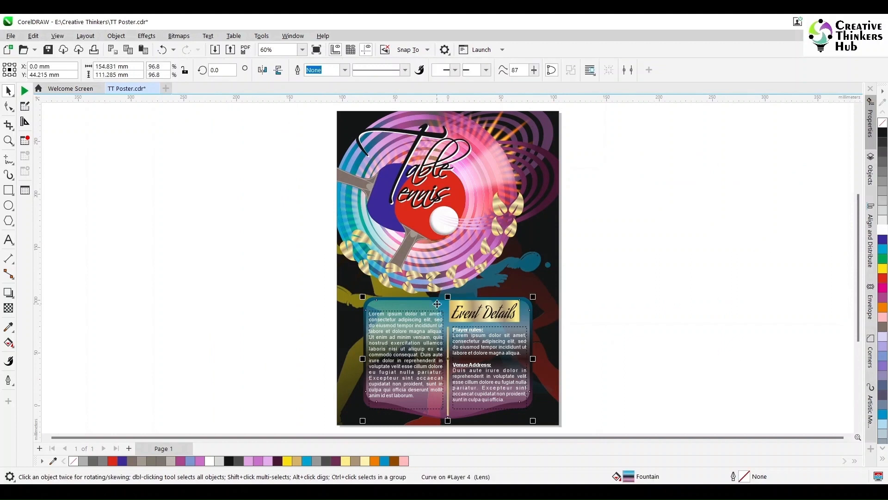
{"action": "key", "text": "ctrl+c"}
{"action": "key", "text": "ctrl+v"}
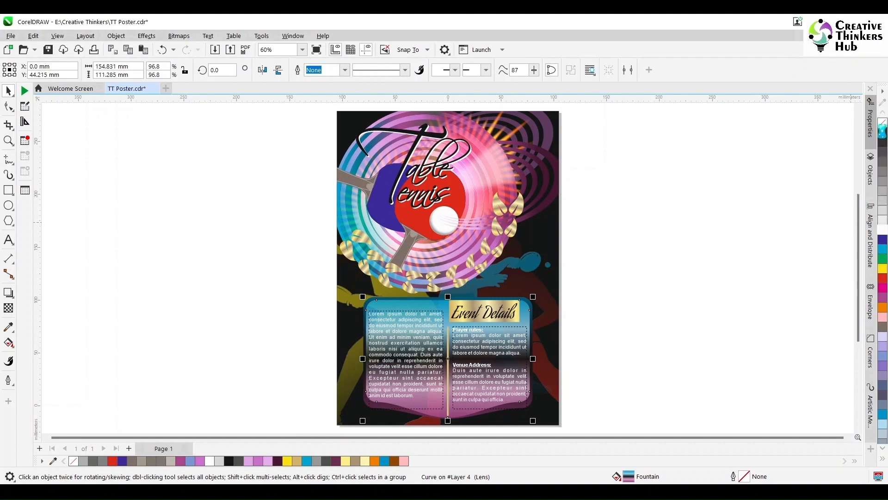
{"action": "left_click", "coordinate": [882, 133]}
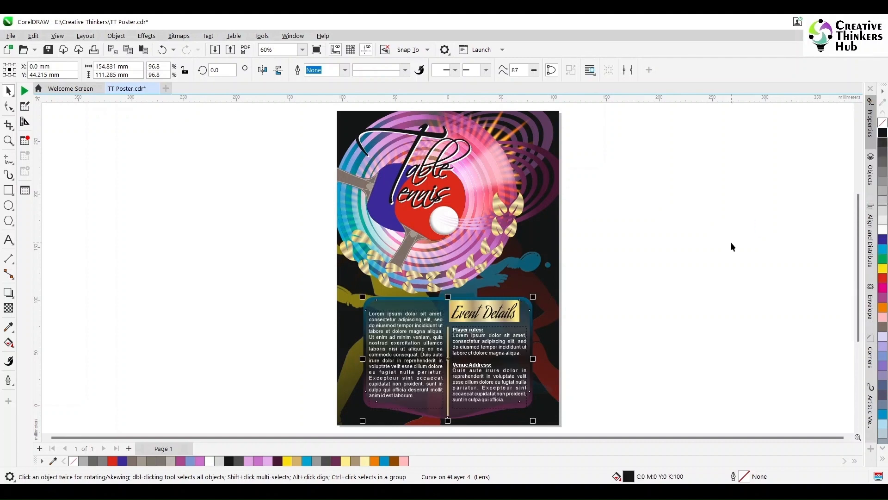
{"action": "left_click", "coordinate": [8, 308]}
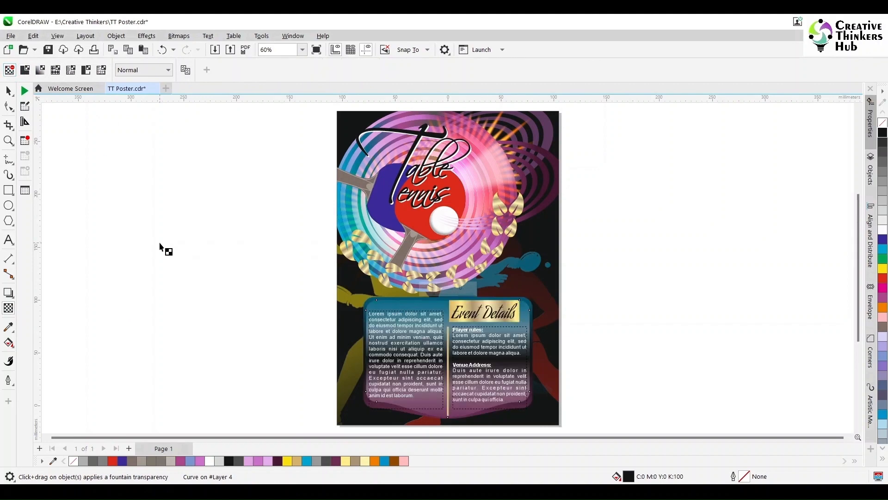
{"action": "key", "text": "space"}
{"action": "key", "text": "ctrl+s"}
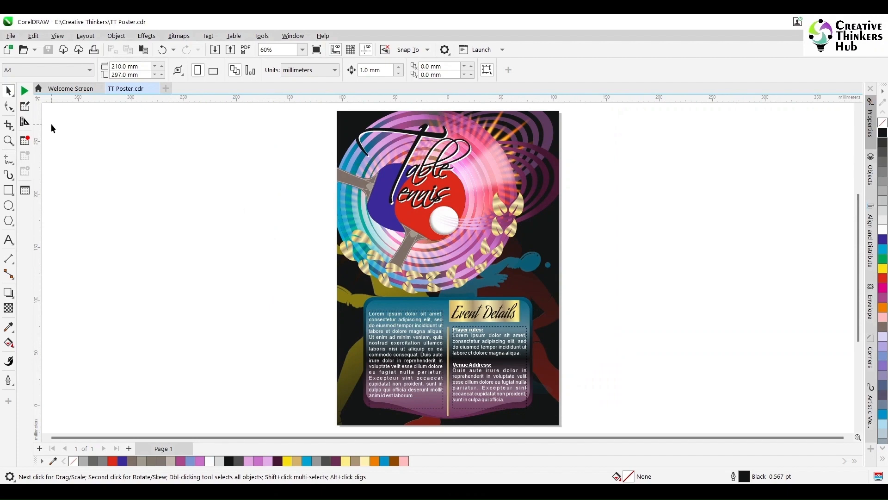
- Preview the whole poster in full screen
{"action": "left_click", "coordinate": [8, 140]}
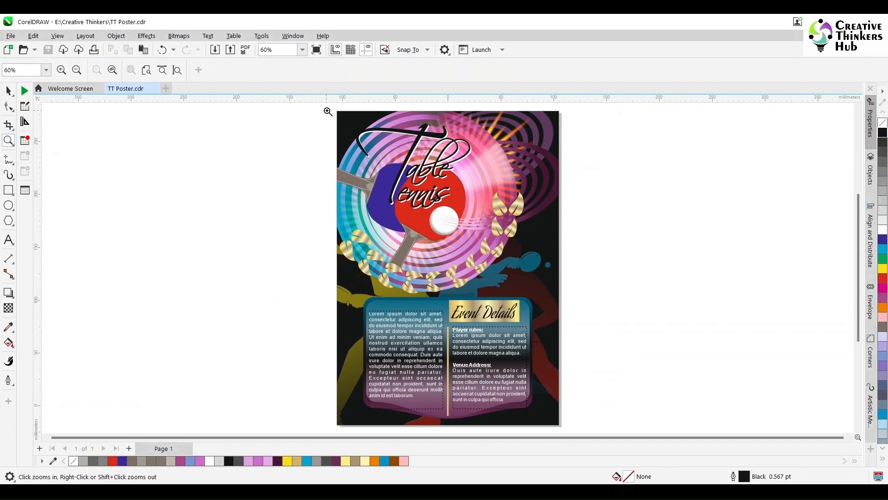
{"action": "left_click_drag", "start_coordinate": [332, 107], "coordinate": [564, 392]}
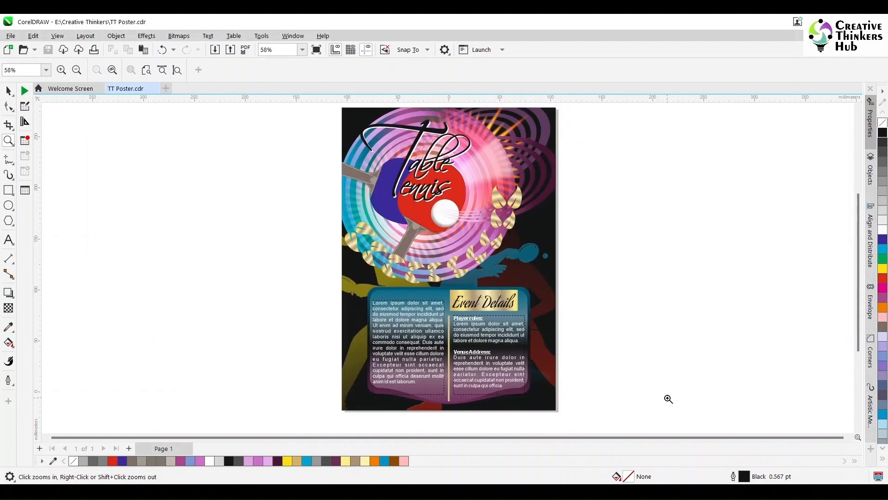
{"action": "key", "text": "F9"}
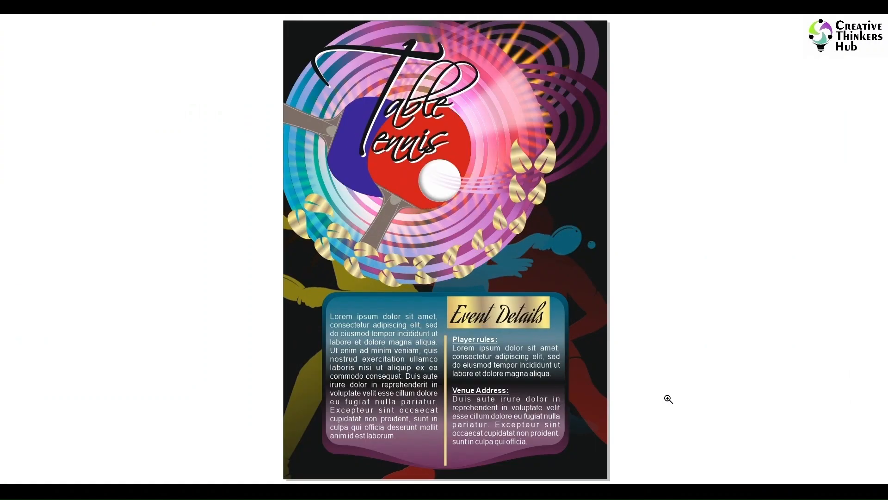